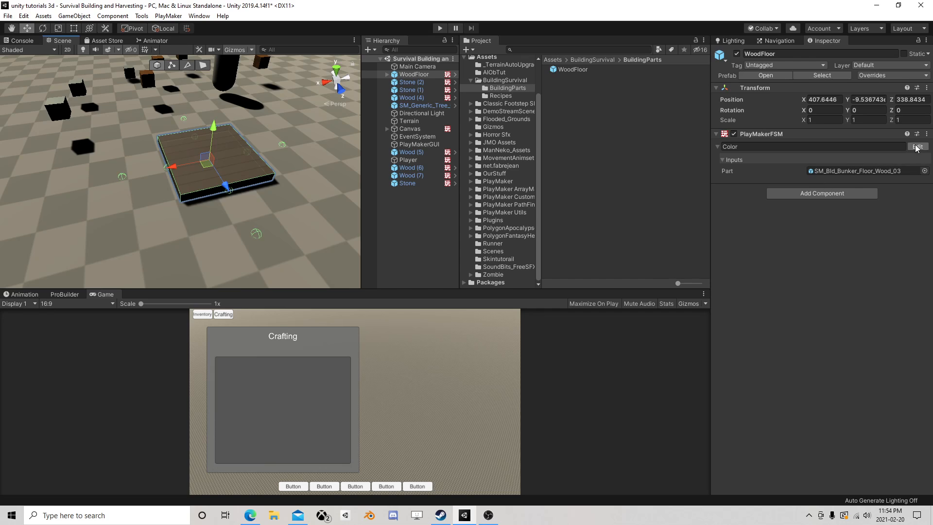
click(916, 148)
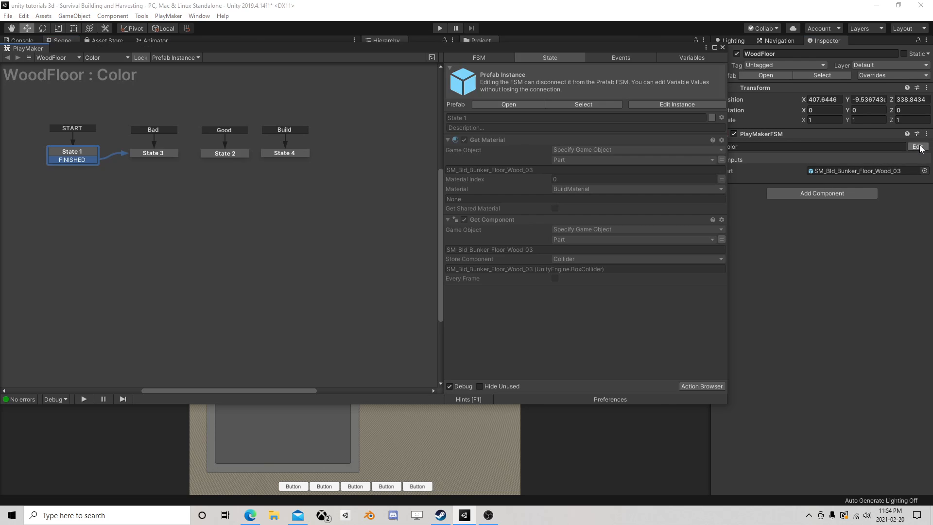
click(200, 153)
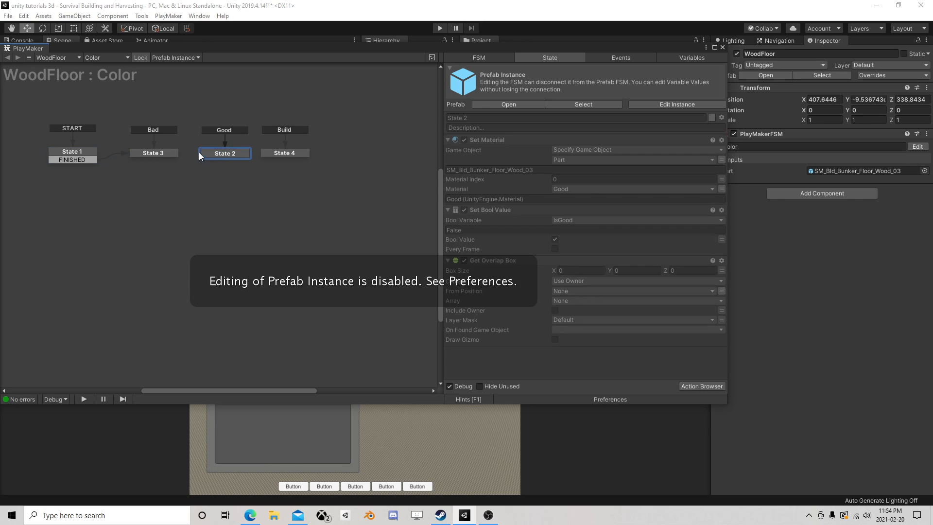
click(722, 47)
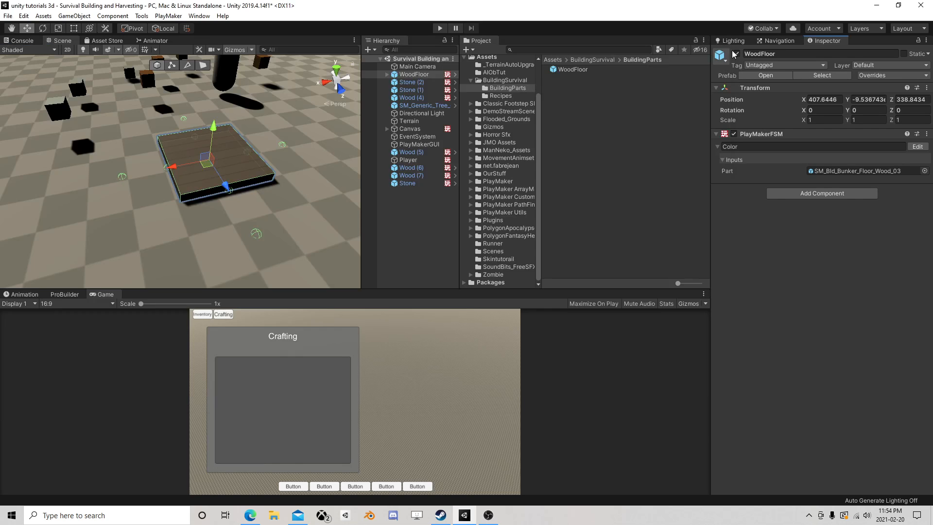
Open the WoodFloor prefab asset for editing and bring up its Color FSM
click(612, 72)
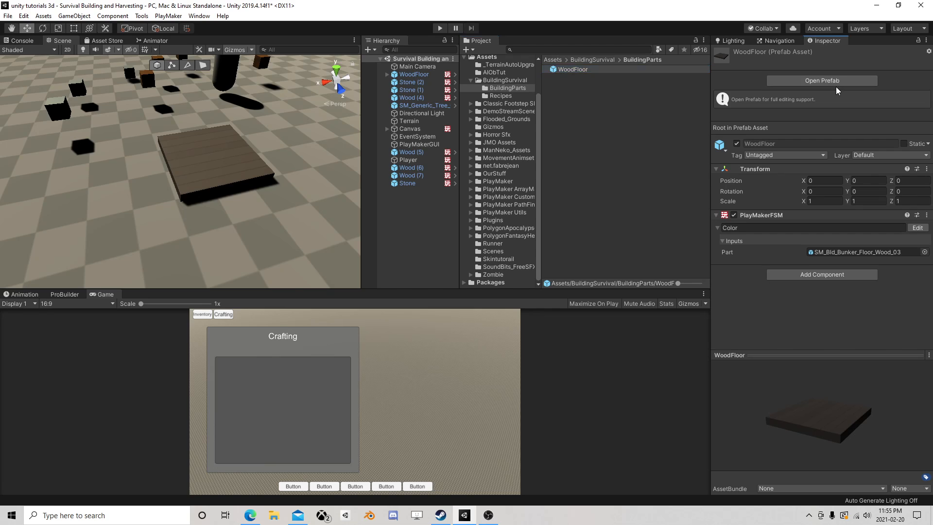
click(806, 82)
click(917, 138)
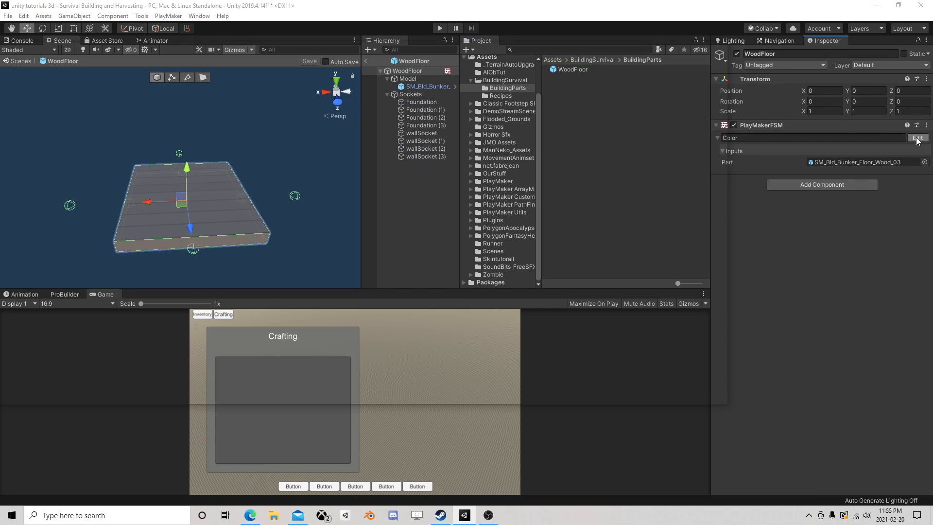
Delete the Get Overlap Box action from State 2 of the Color FSM
click(154, 154)
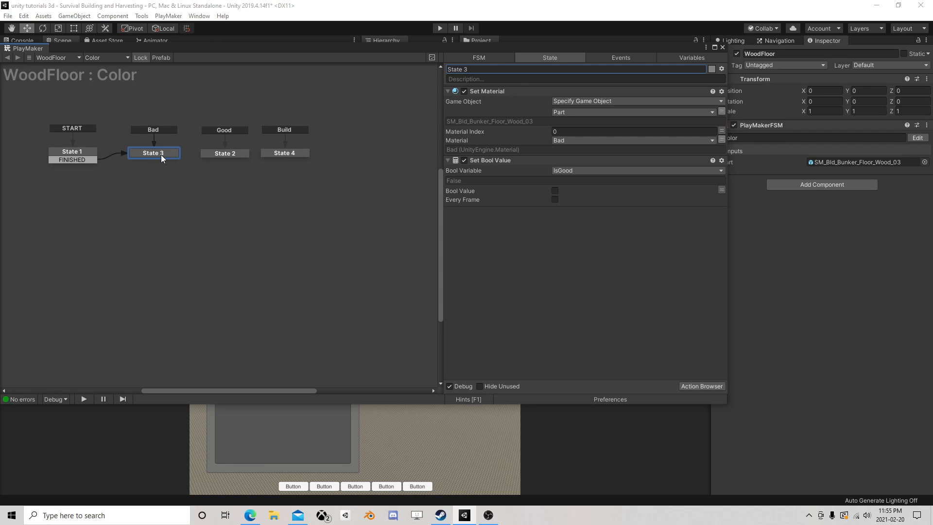
click(234, 156)
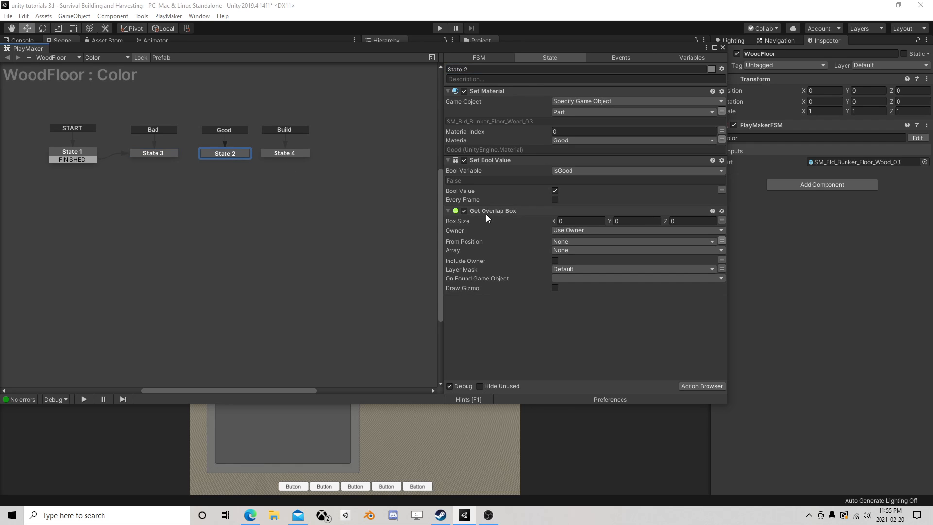
click(515, 214)
key(Delete)
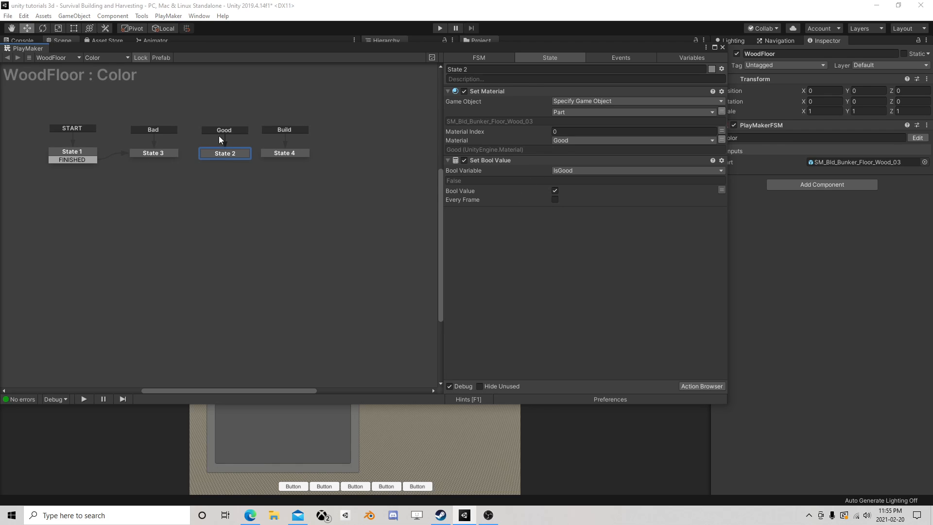
Select State 4 of the Color FSM and disable the Box Collider on the prefab's SM_Bld_Bunker_Floor_Wood_03 model
click(276, 152)
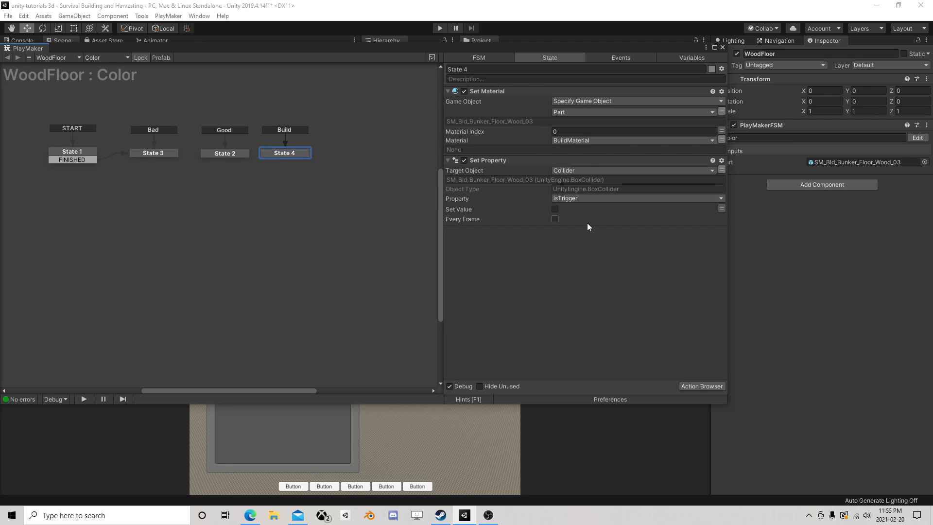
click(218, 152)
click(284, 153)
drag(610, 48, 580, 148)
click(425, 87)
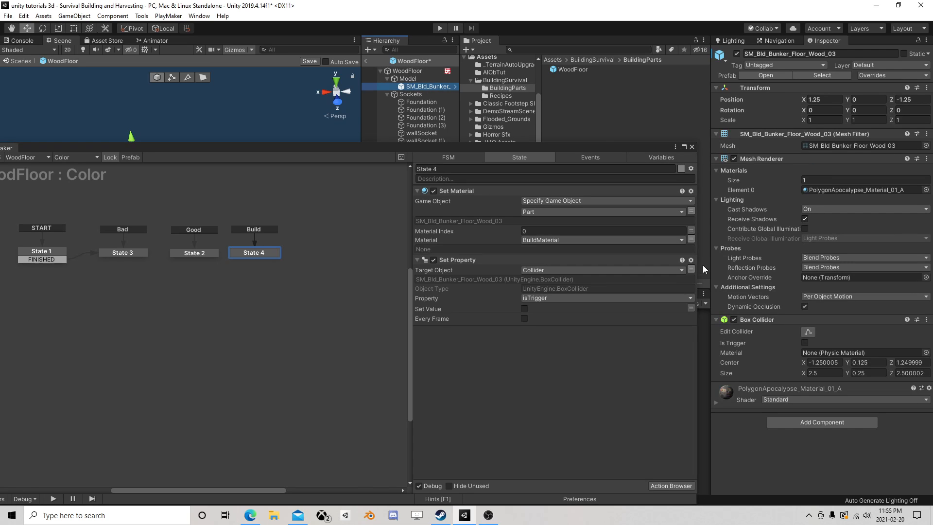
click(733, 320)
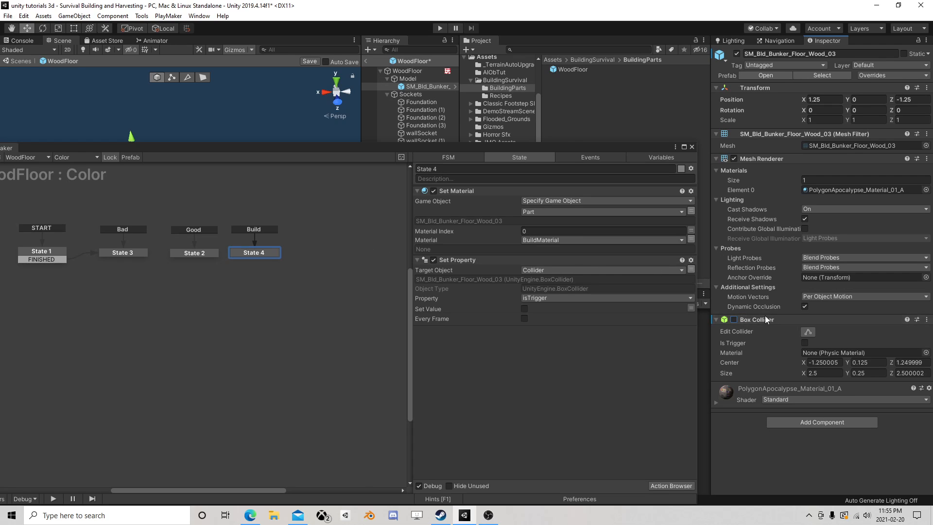
Add a Set Property action for the model's Box Collider to State 4, setting its enabled property to true
drag(774, 320, 505, 349)
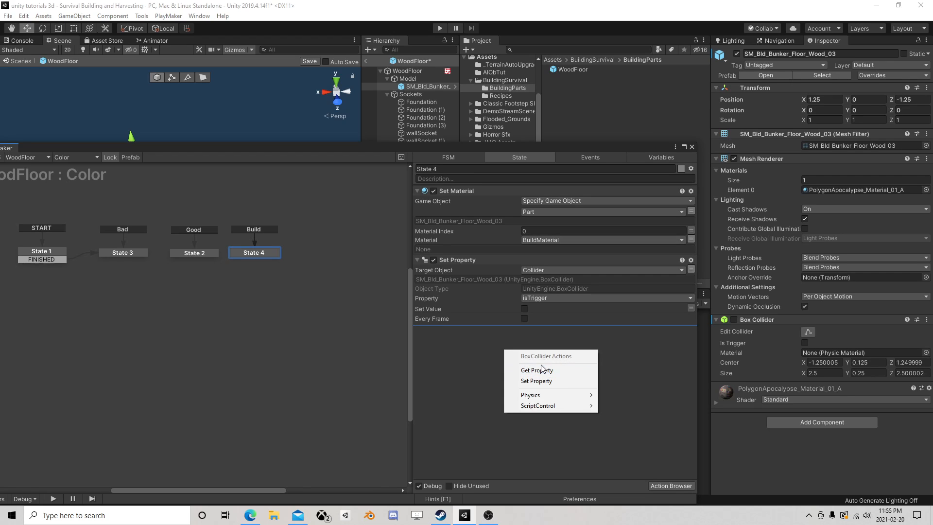
click(550, 381)
click(561, 358)
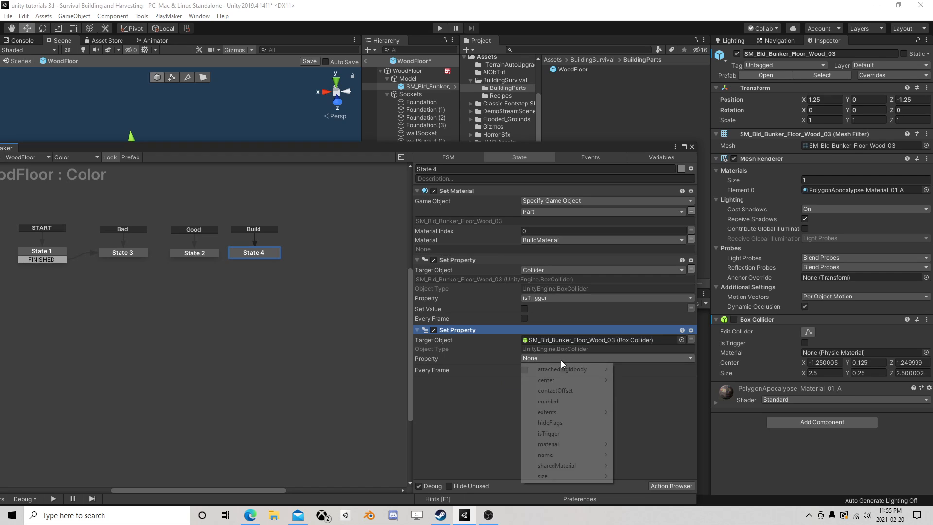
click(563, 401)
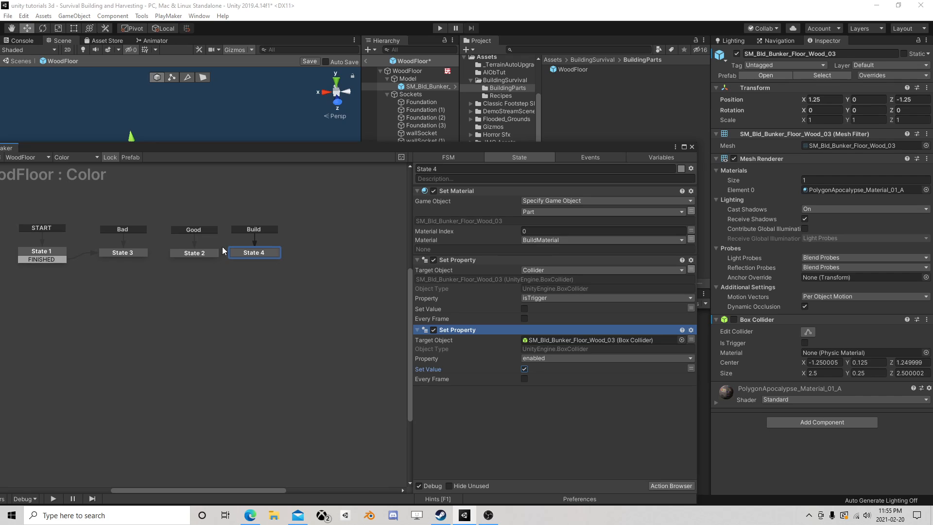
click(692, 146)
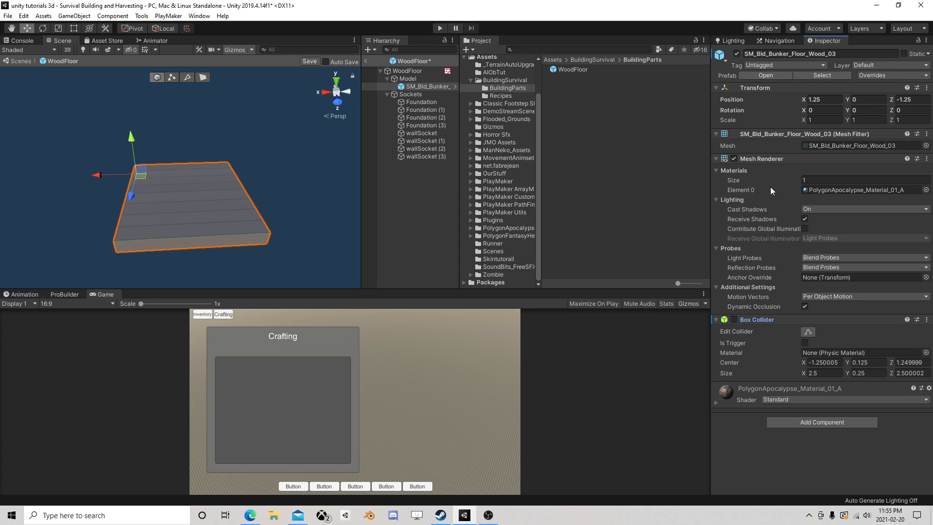
Assign the Foundation tag to the WoodFloor root object
click(407, 71)
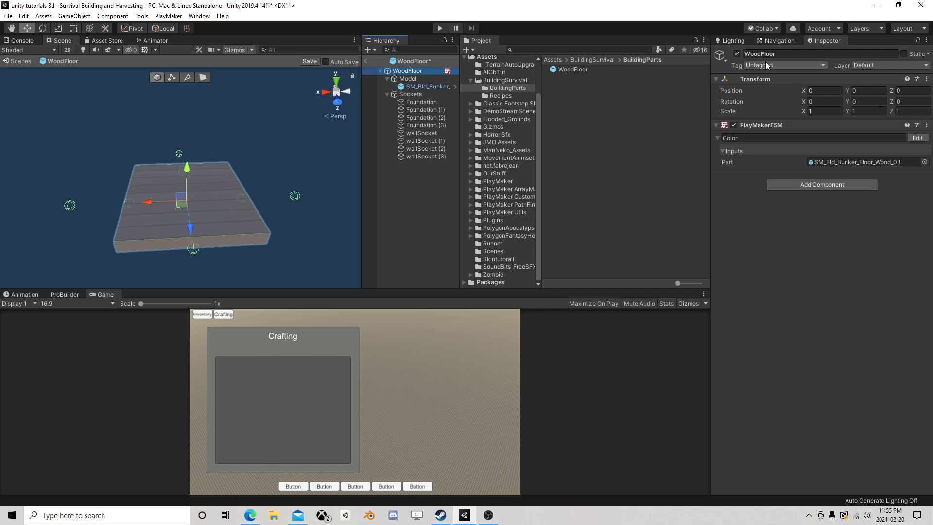
click(769, 66)
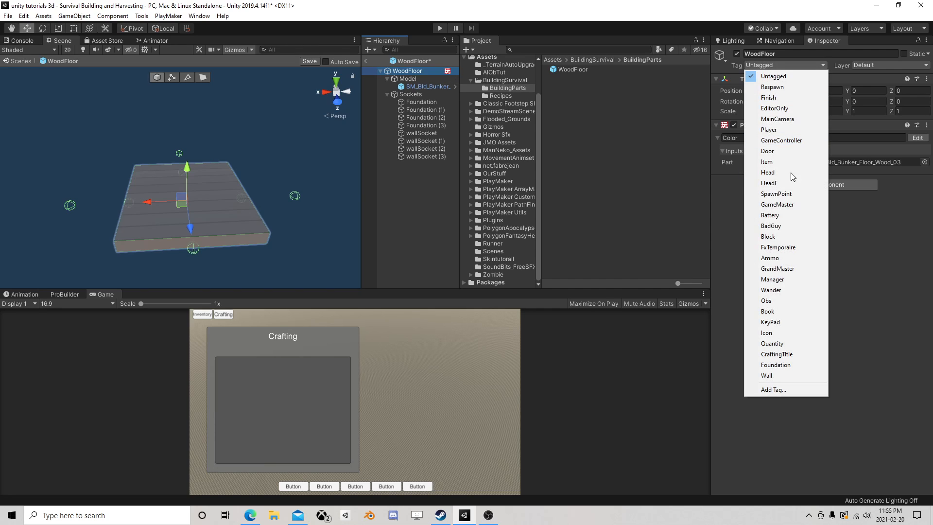
click(787, 367)
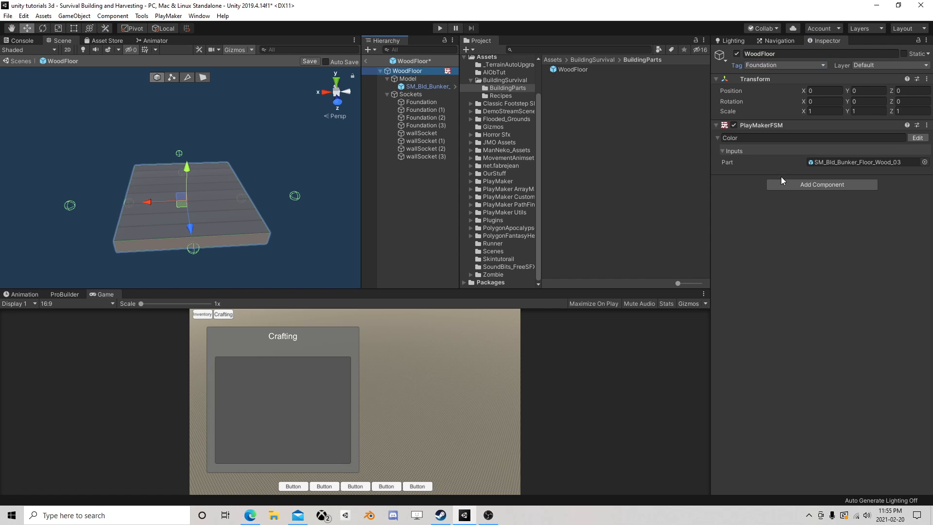
Add a second PlayMakerFSM component to WoodFloor and name it Collision CheckFSM
click(798, 184)
click(795, 229)
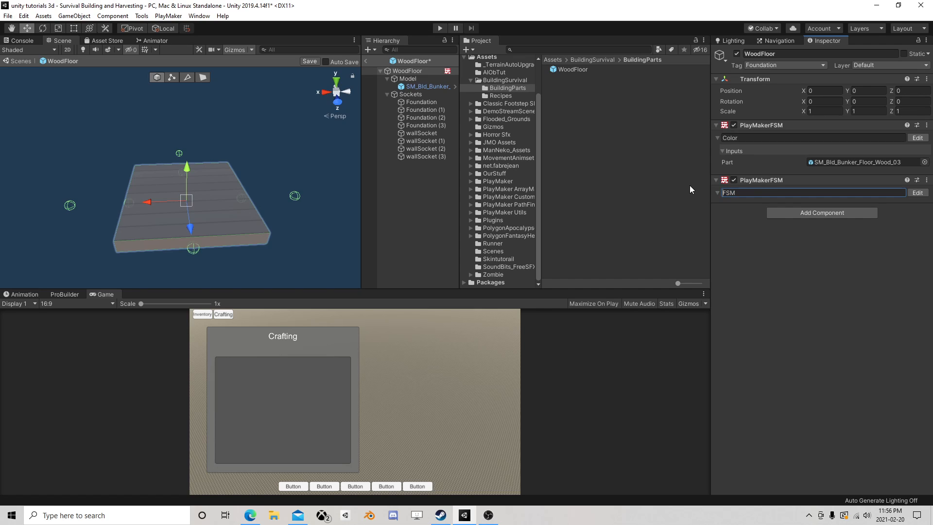
text(Collision Check)
Open the Collision CheckFSM for editing and add a Get Overlap Box action to State 1
click(915, 193)
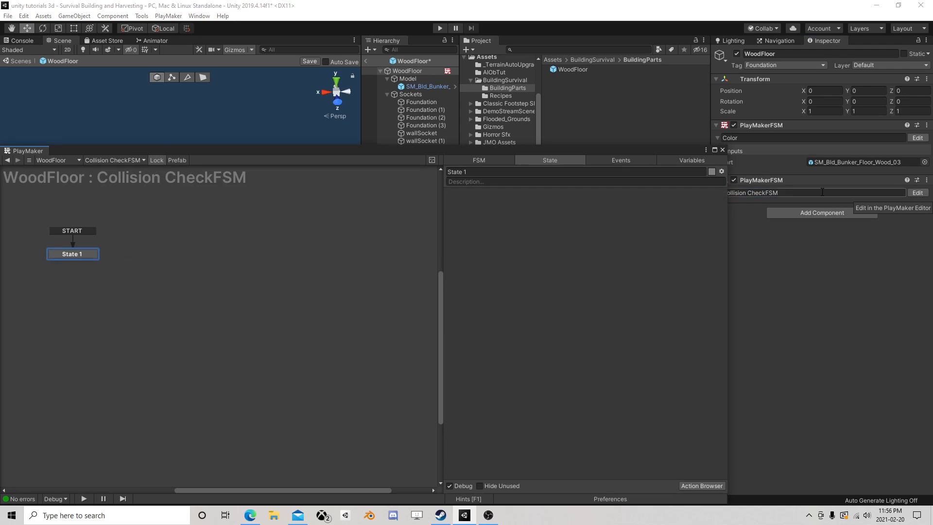
drag(369, 150, 327, 178)
drag(99, 261, 134, 246)
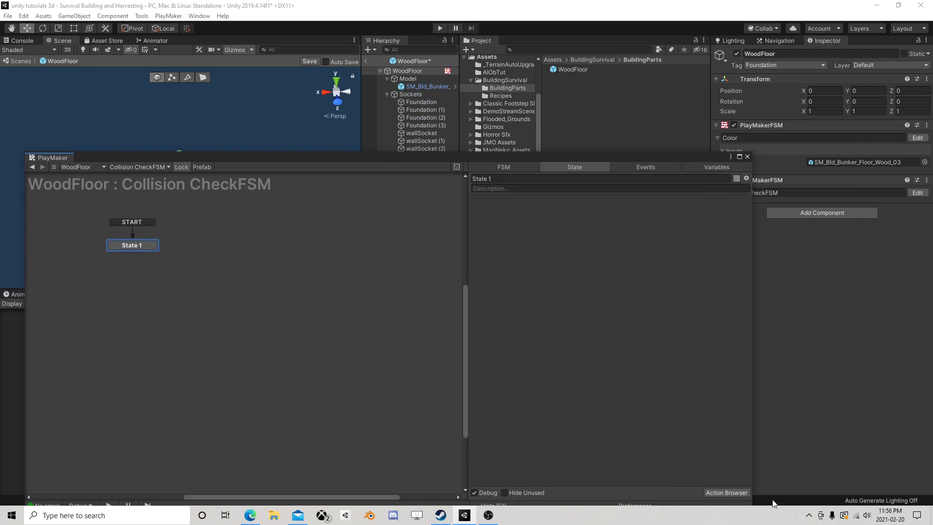
click(731, 492)
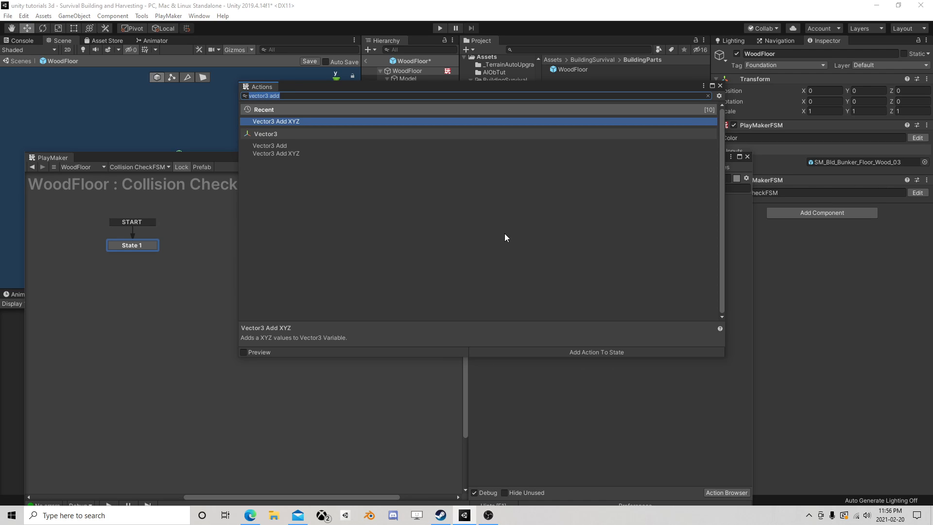
text(box)
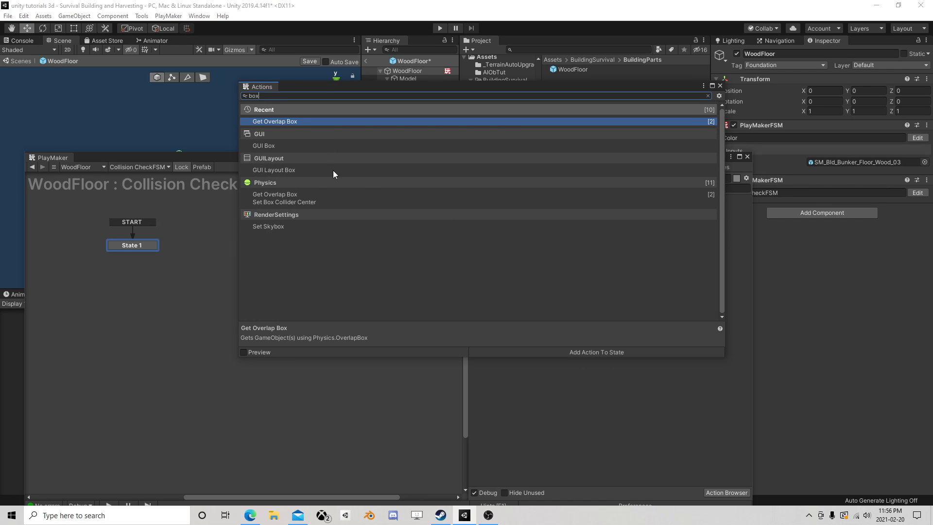
double_click(276, 122)
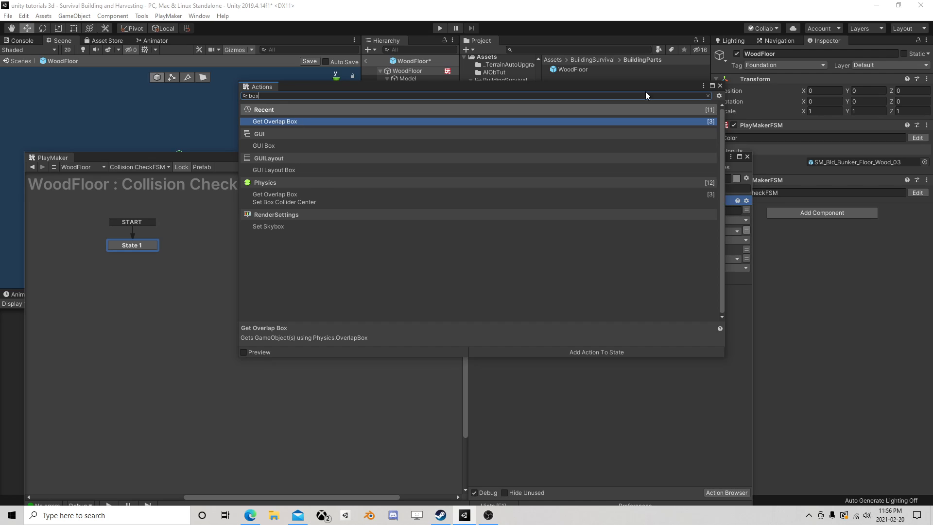
click(720, 86)
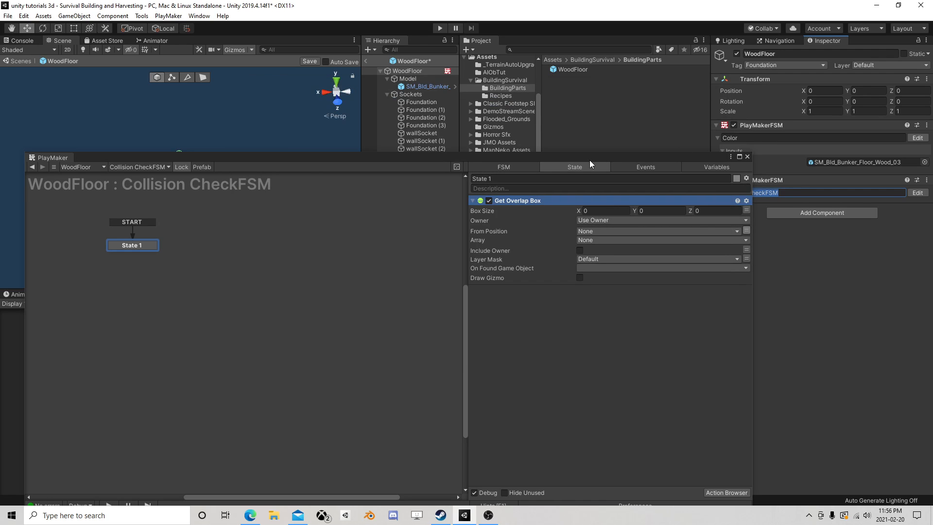
mouse_move(589, 160)
mouse_down()
mouse_move(570, 119)
mouse_move(596, 188)
mouse_move(581, 168)
mouse_move(520, 153)
mouse_move(585, 144)
mouse_move(599, 164)
mouse_up()
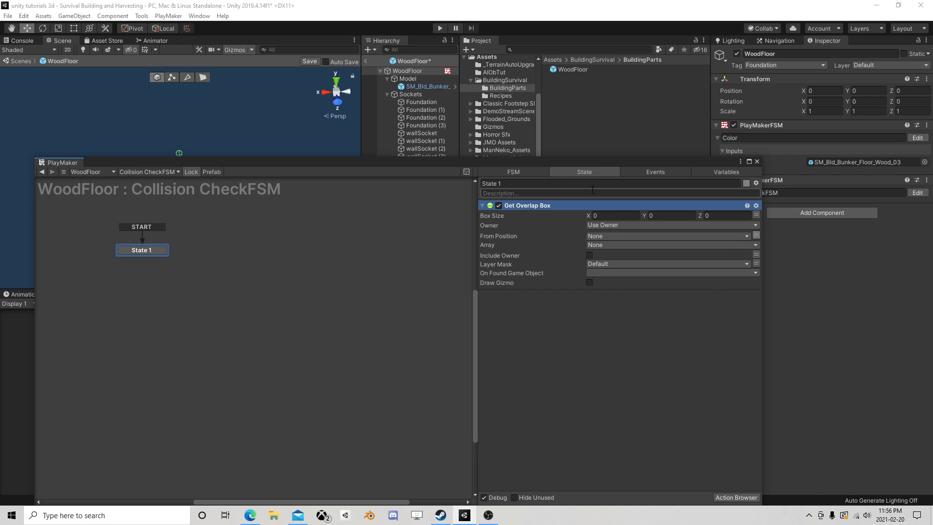
click(605, 213)
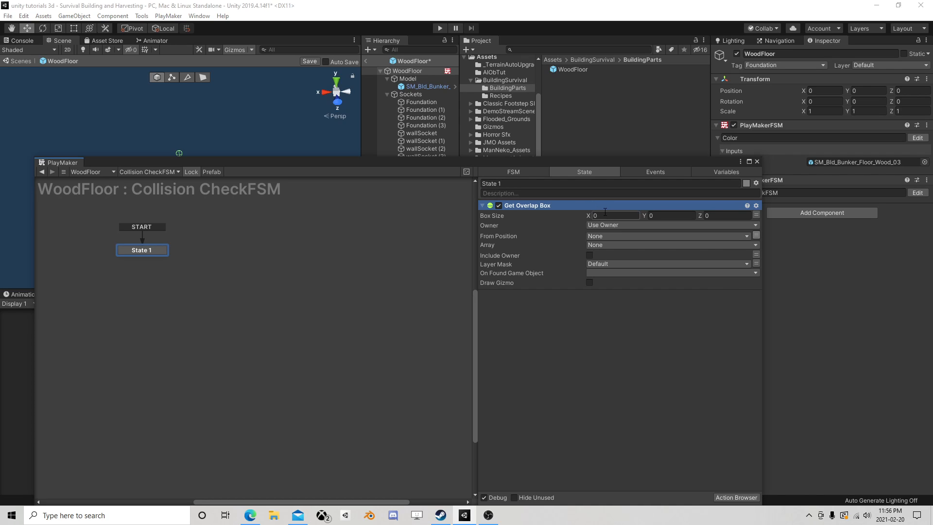
Create an Array variable named Hit Objects in the Collision CheckFSM and set its array type to GameObject
click(725, 171)
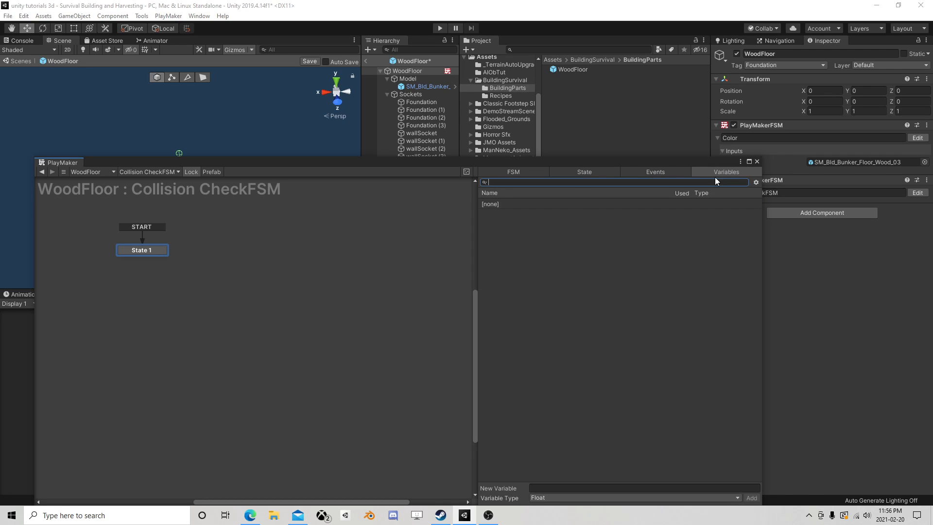
click(552, 497)
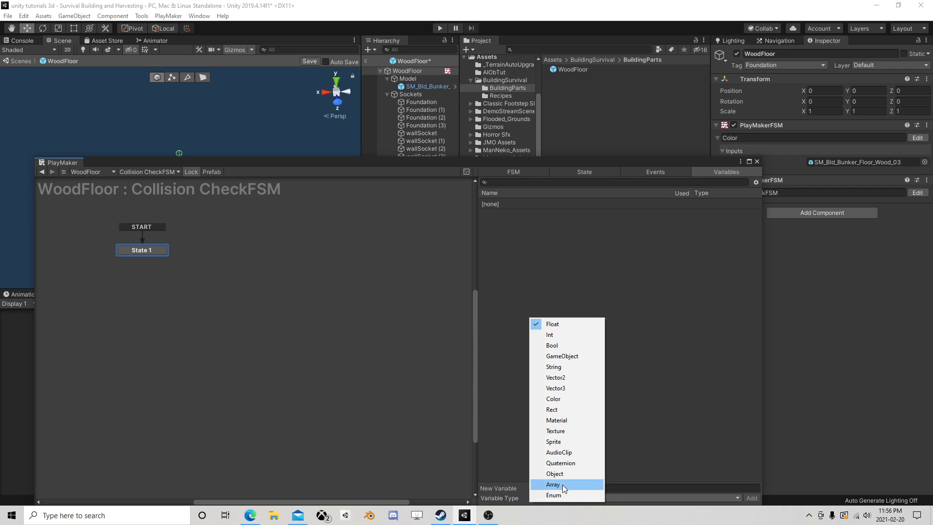
click(562, 484)
text(H)
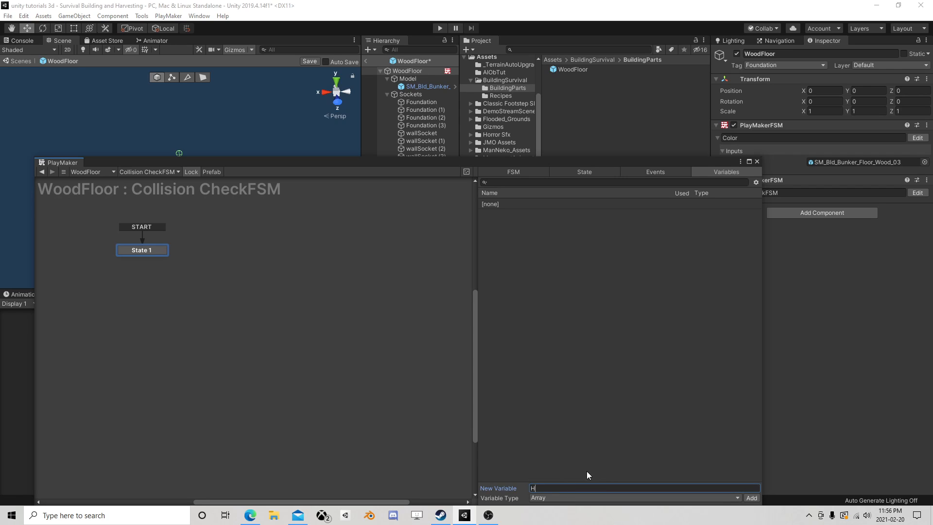
text(it Objects)
key(Return)
click(559, 447)
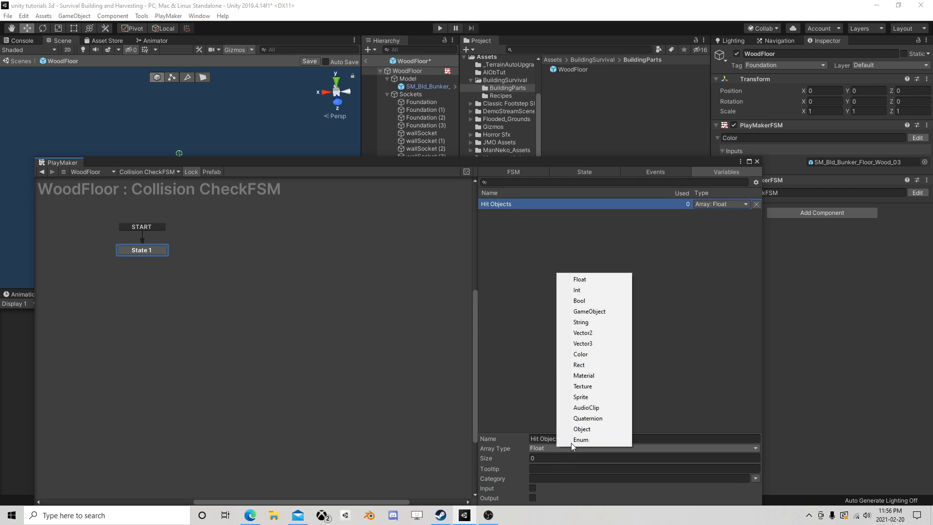
click(598, 311)
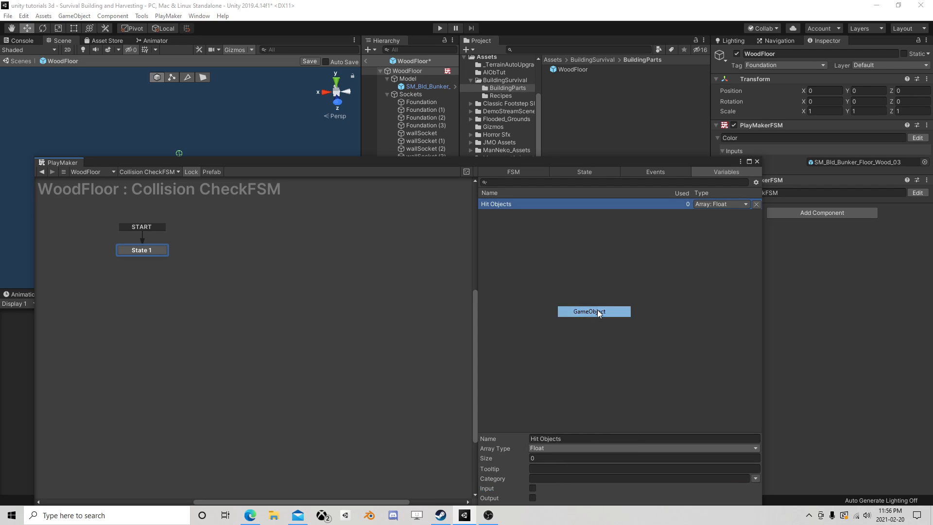
Add a Get Position action to State 1 and place it above the Get Overlap Box action
click(584, 172)
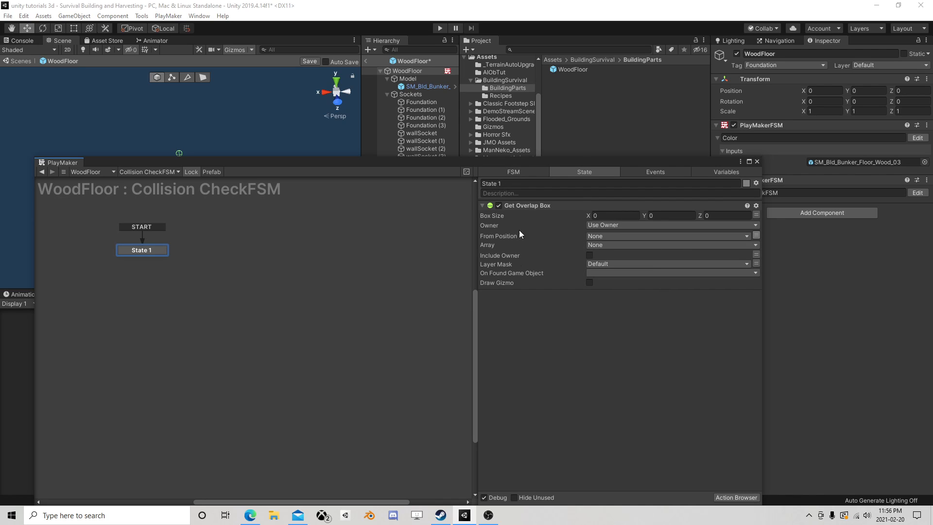
drag(474, 165, 438, 180)
drag(536, 182, 549, 135)
click(698, 459)
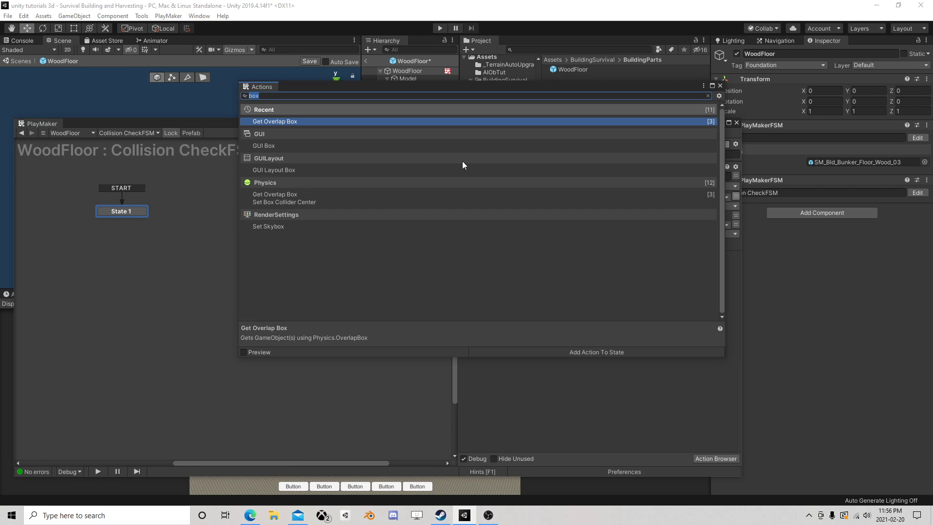
text(get po)
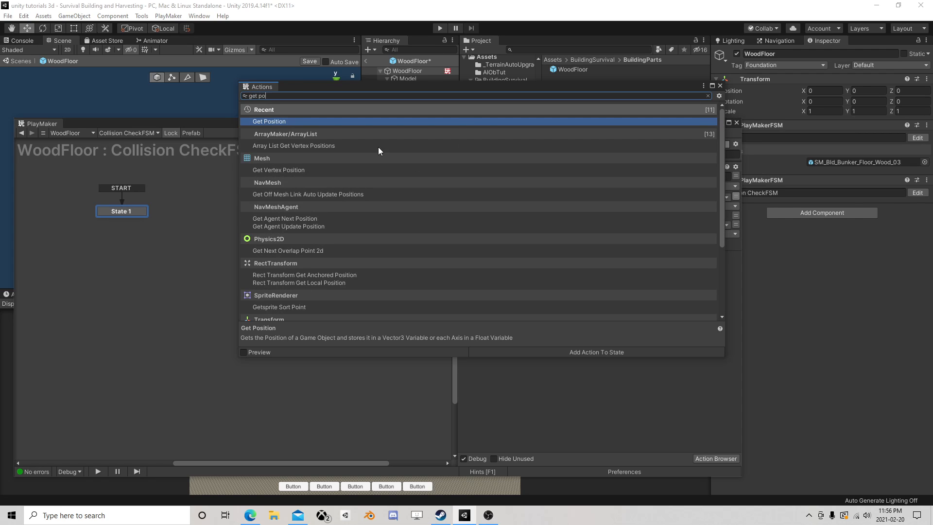
text(s)
double_click(292, 122)
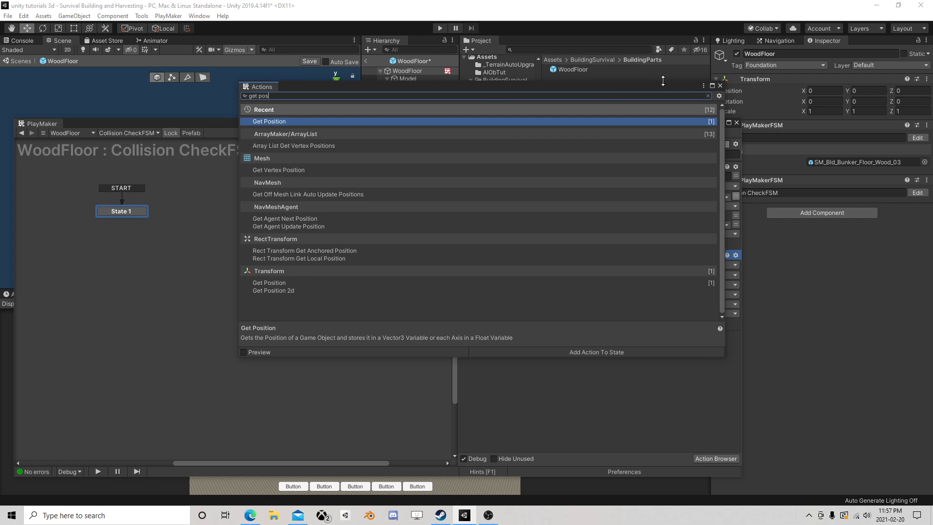
click(720, 86)
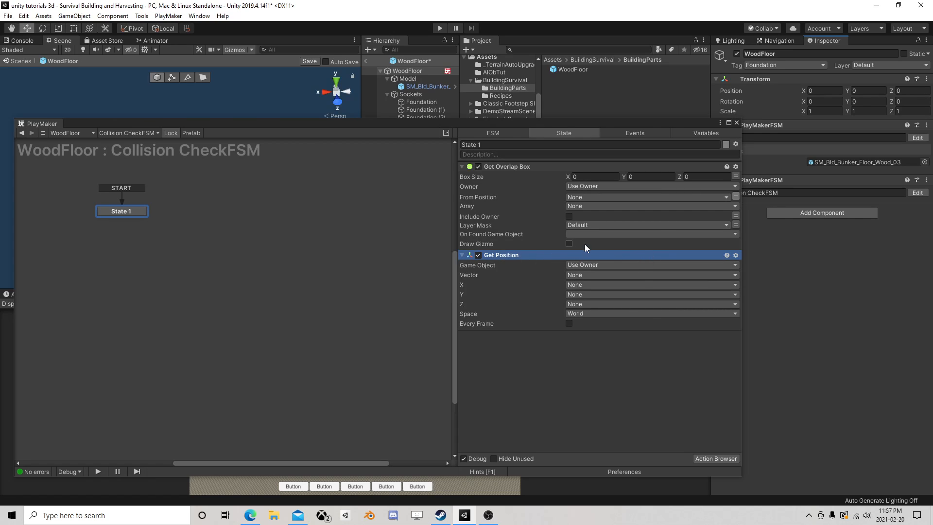
drag(494, 253, 533, 185)
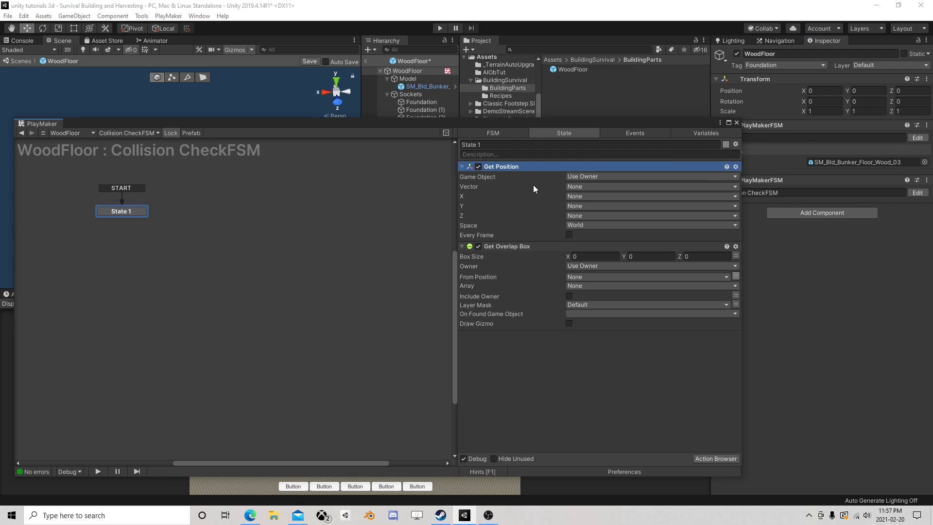
Store Get Position's vector in a new CurrentPosition variable every frame and use it as Get Overlap Box's From Position
click(608, 186)
click(607, 206)
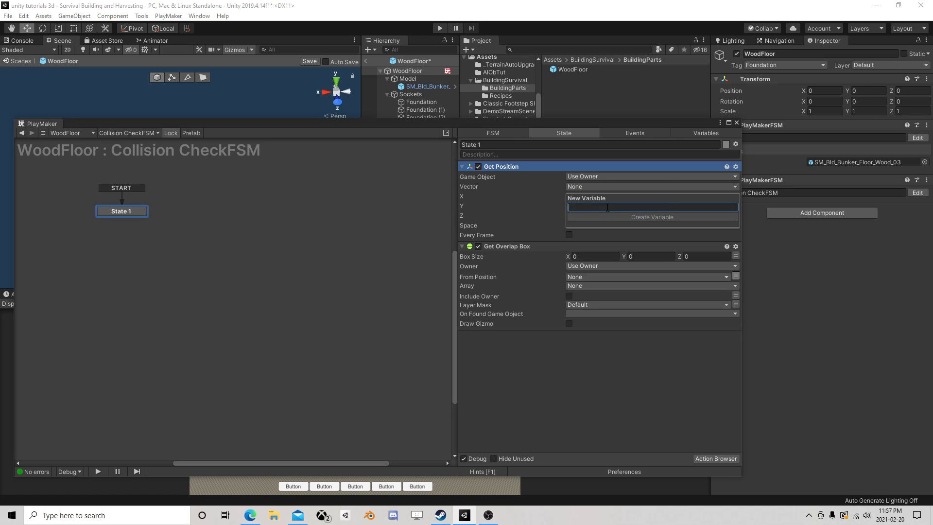
text(CurrentP)
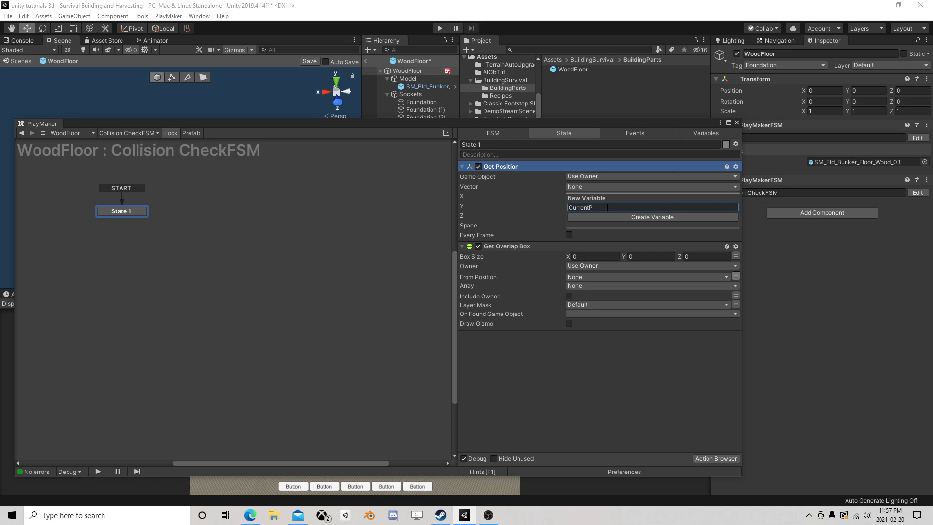
text(osition)
key(Return)
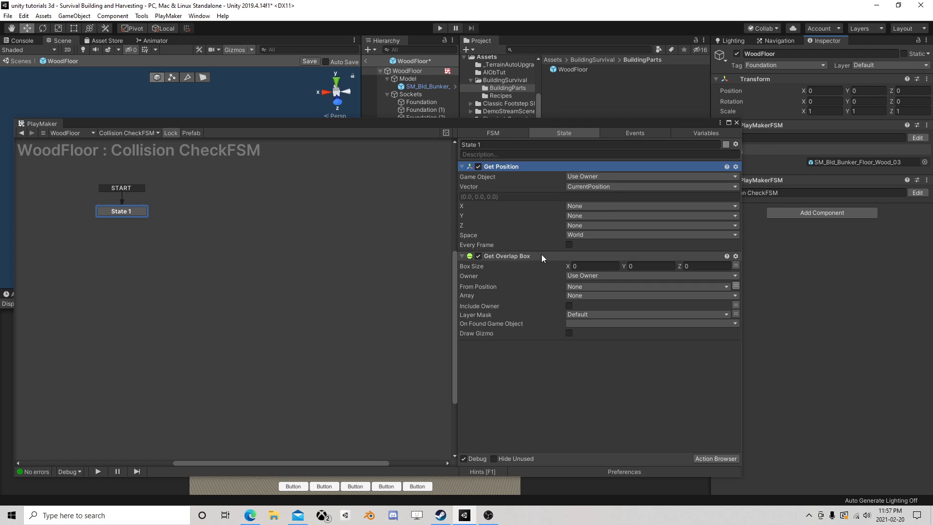
click(568, 245)
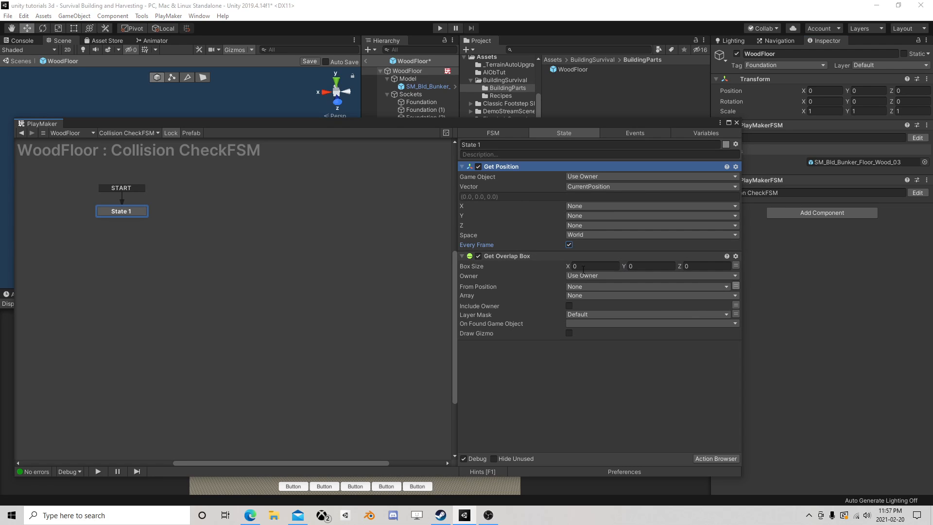
click(604, 286)
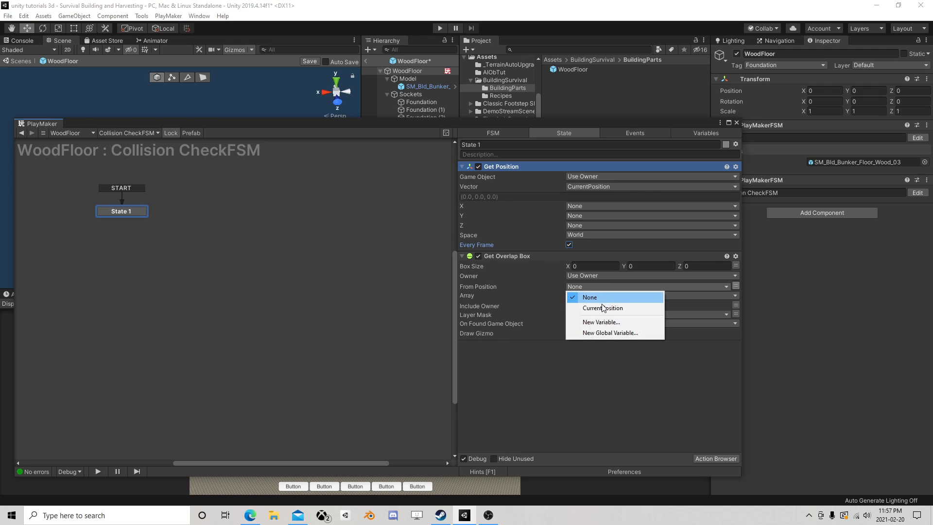
click(599, 308)
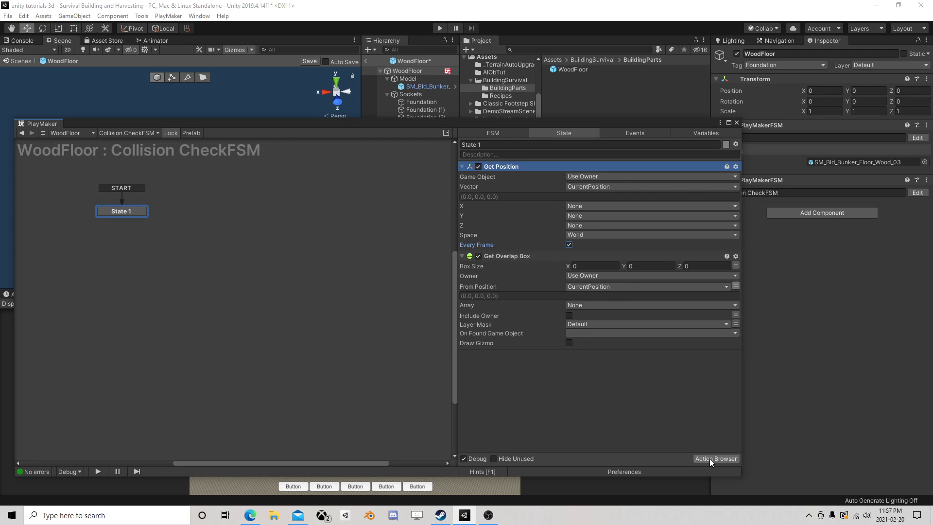
Add a Get Property action to State 1 that reads the size Vector3 of SM_Bld_Bunker_Floor_Wood_03's Box Collider
click(419, 87)
drag(514, 122, 466, 91)
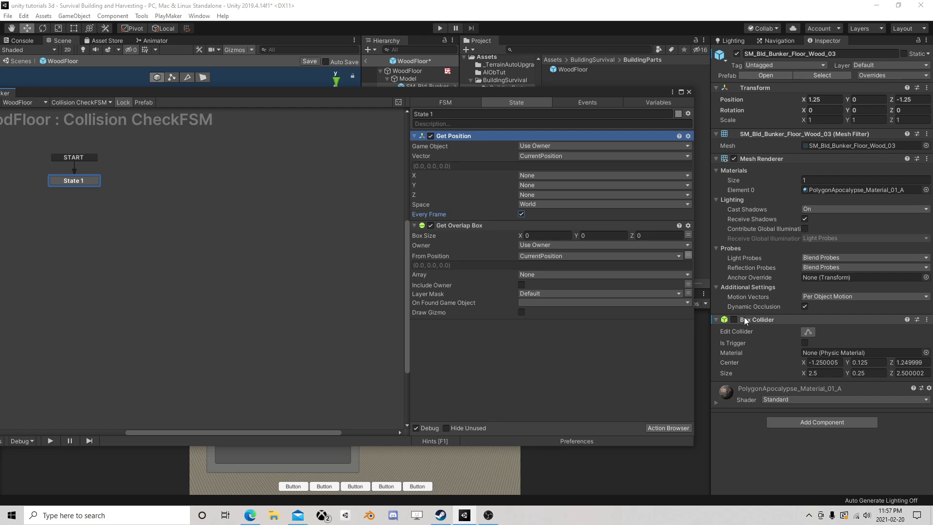
drag(759, 319, 507, 356)
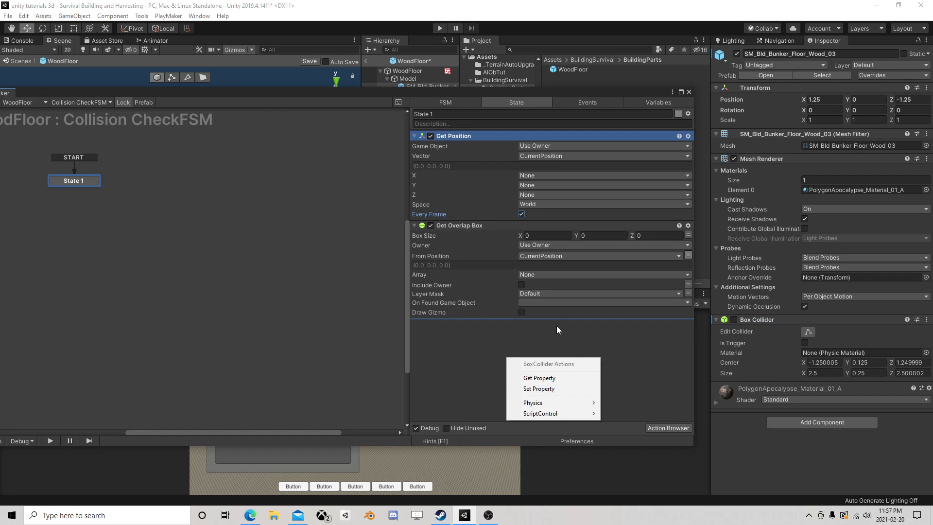
click(554, 378)
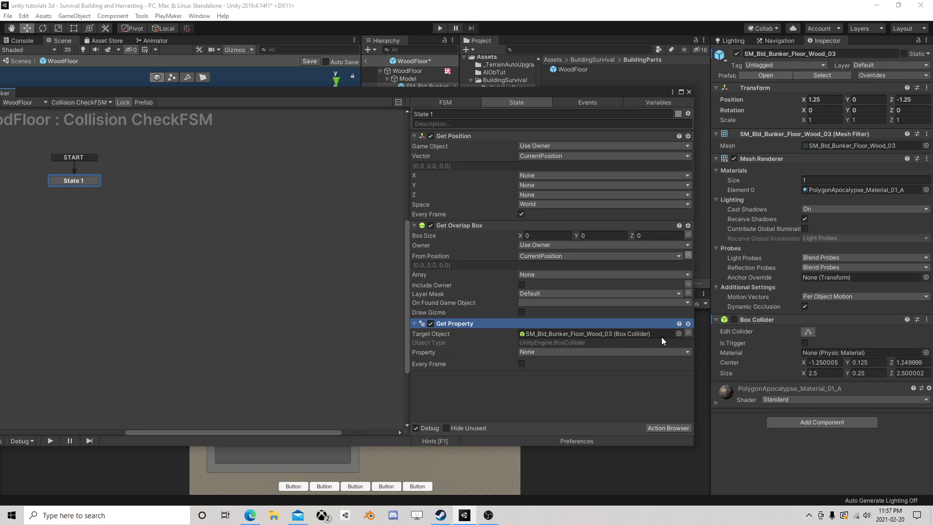
click(582, 352)
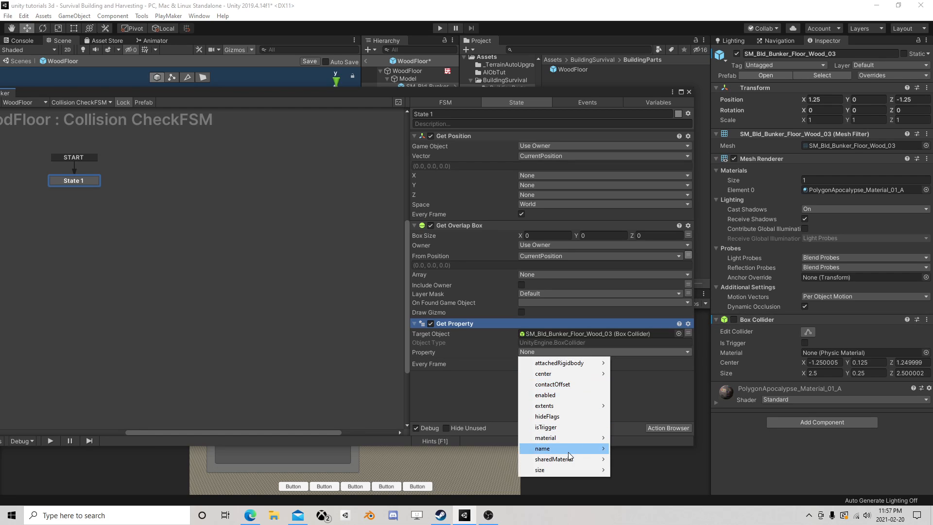
mouse_move(558, 468)
click(637, 406)
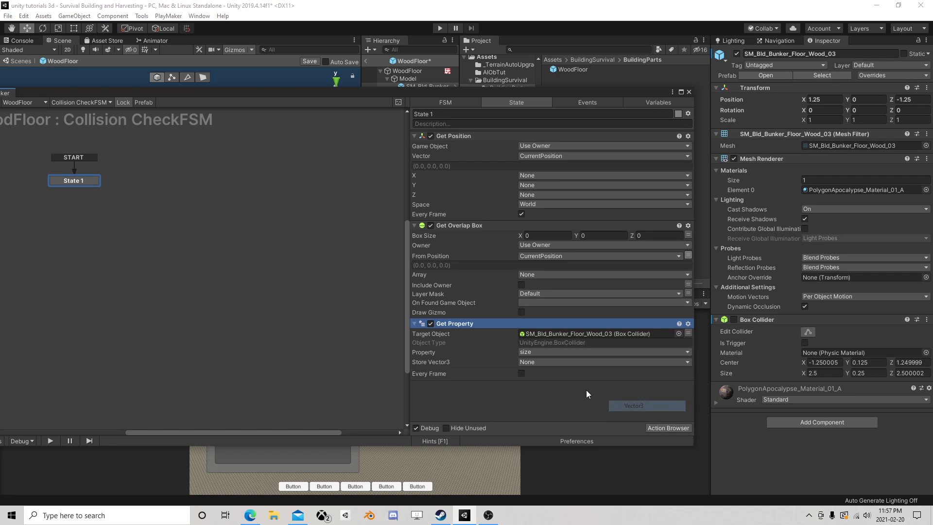
Store the collider size in a new Vector3 variable named Size and move Get Property above Get Position
click(540, 362)
click(556, 397)
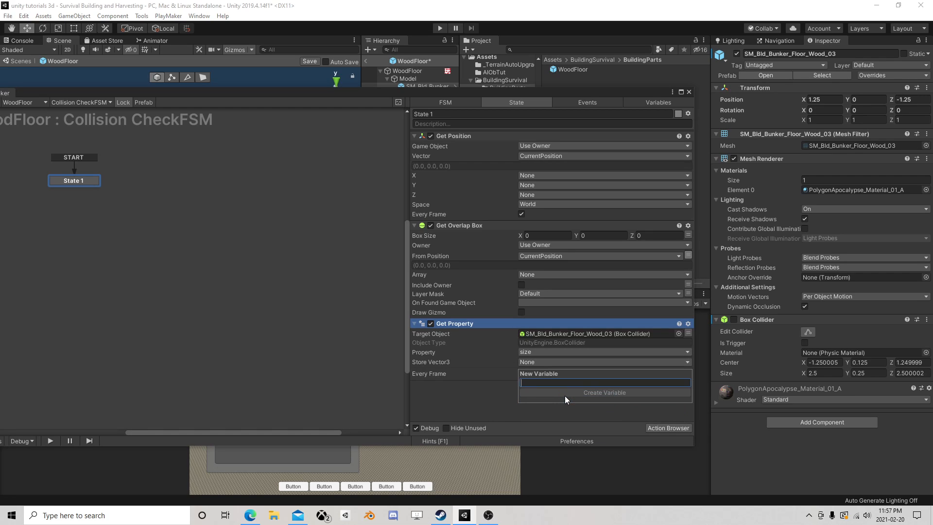
text(Size)
click(565, 396)
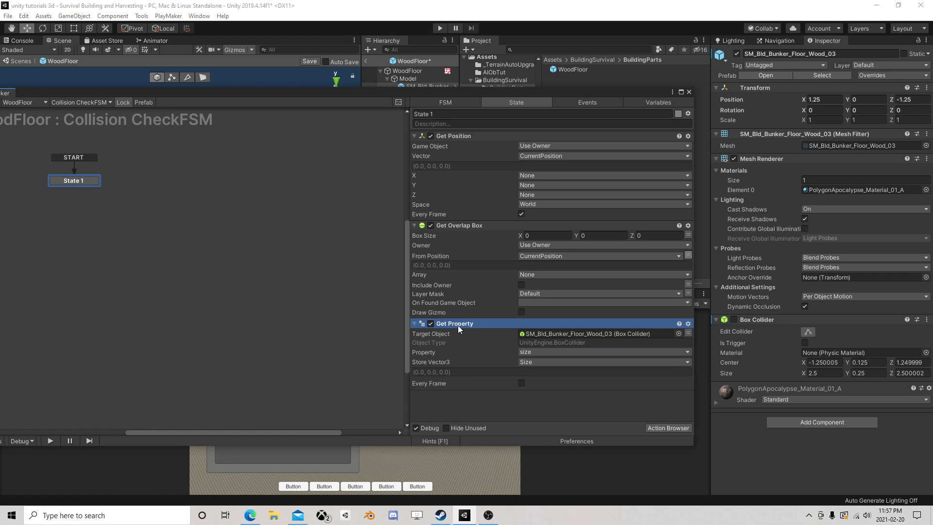
drag(458, 325, 460, 141)
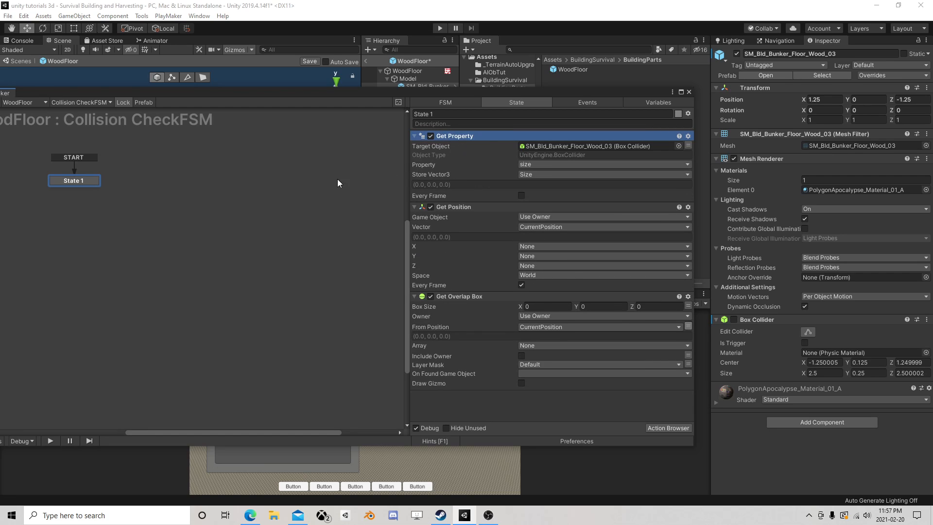
Add a FINISHED transition to State 1 and link it to a newly created State 2
middle_drag(196, 191, 250, 202)
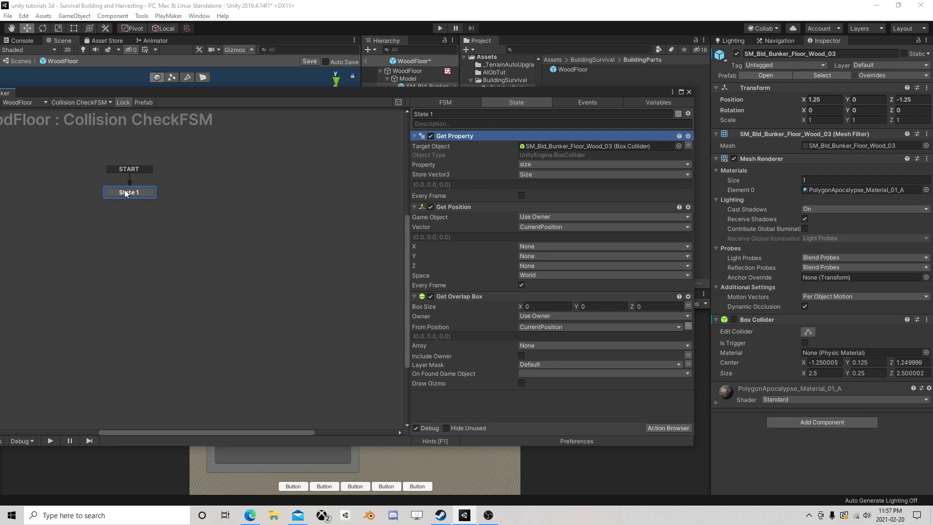
right_click(138, 192)
mouse_move(233, 198)
click(265, 201)
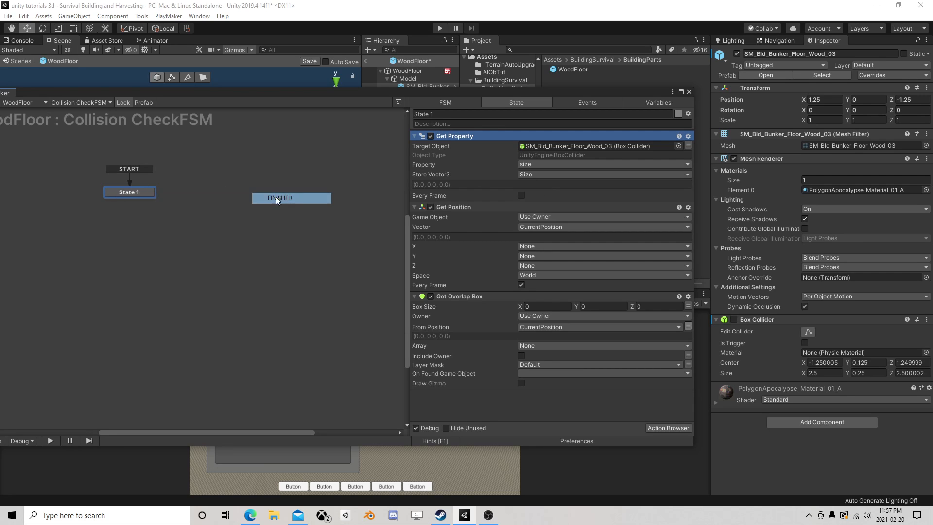
right_click(199, 196)
click(214, 202)
drag(141, 200, 231, 200)
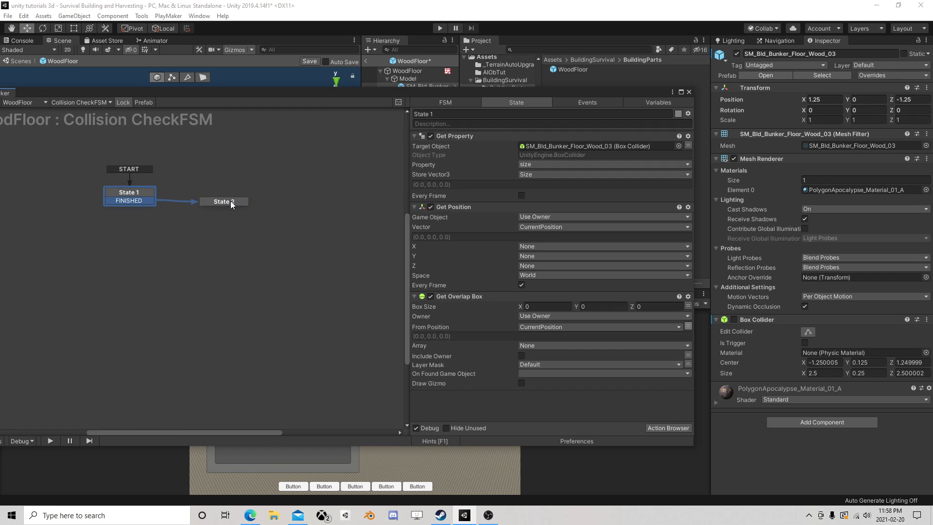
Move the Get Position and Get Overlap Box actions from State 1 to State 2
click(150, 189)
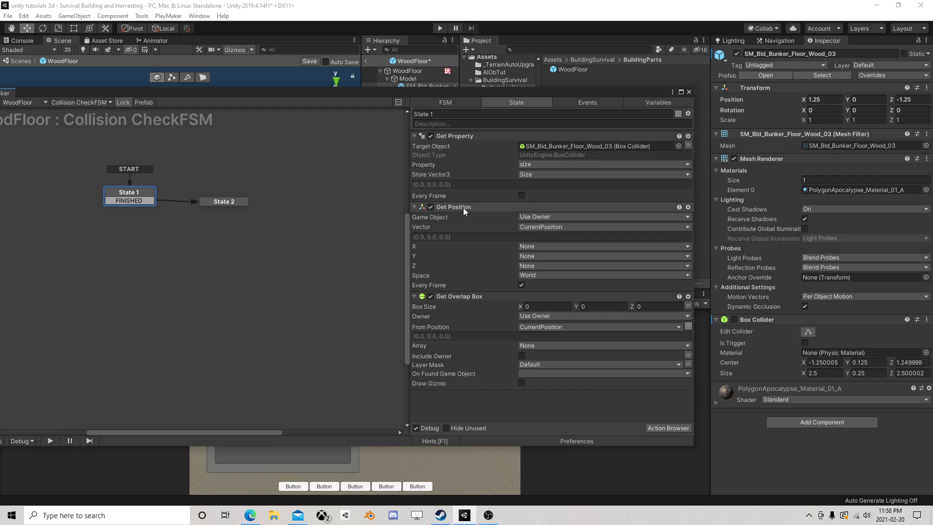
drag(463, 208, 224, 201)
click(123, 196)
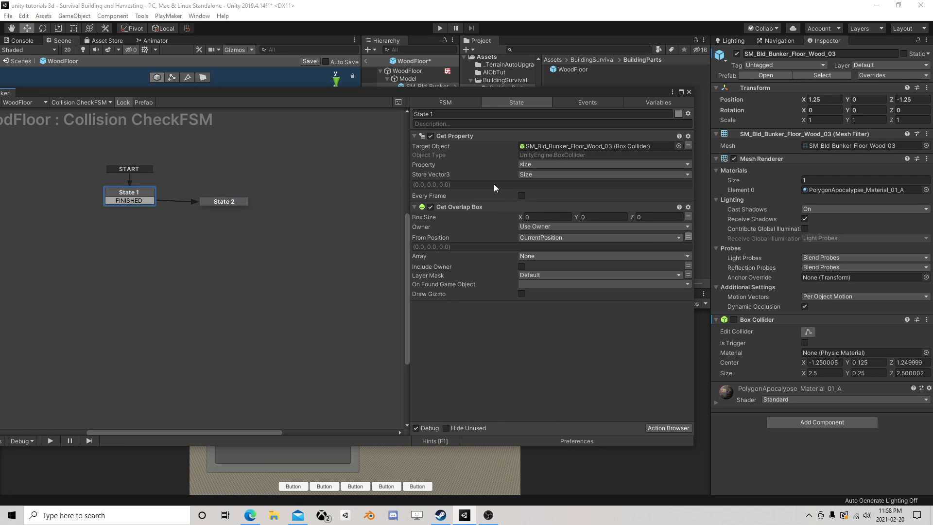
drag(478, 206, 231, 202)
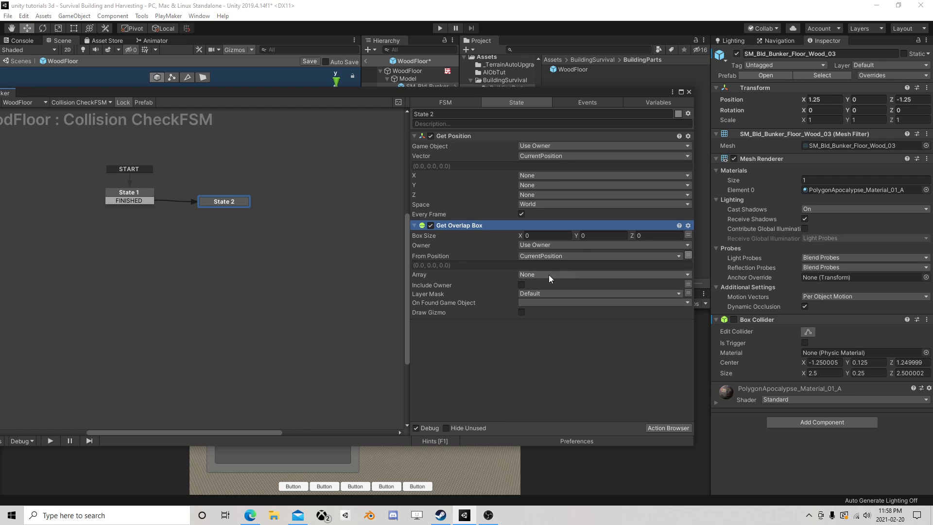
Set Get Overlap Box's Box Size to the Size variable and its Array to Hit Objects
click(688, 235)
click(677, 235)
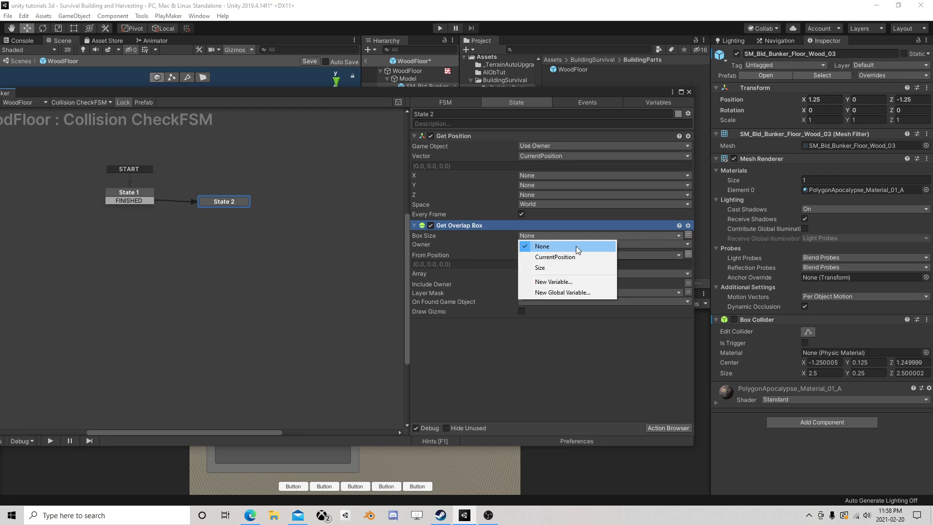
click(547, 271)
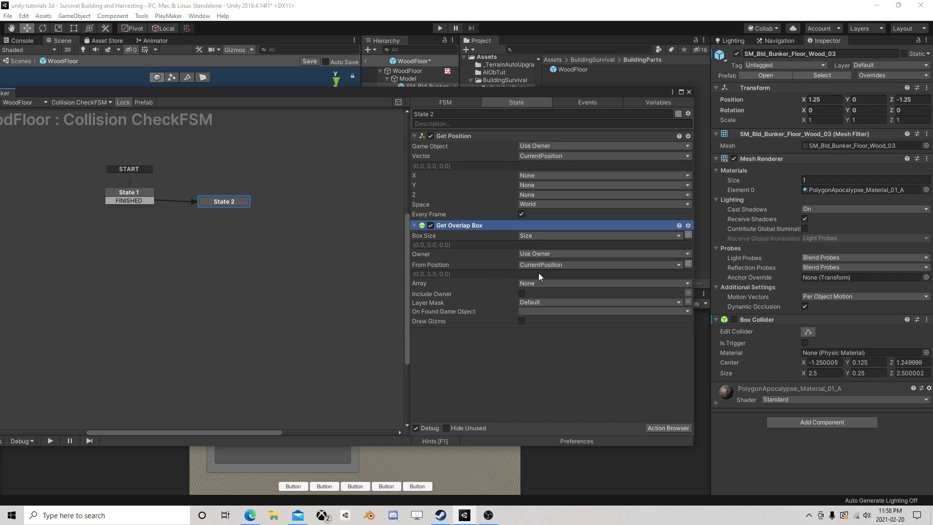
click(553, 284)
click(540, 302)
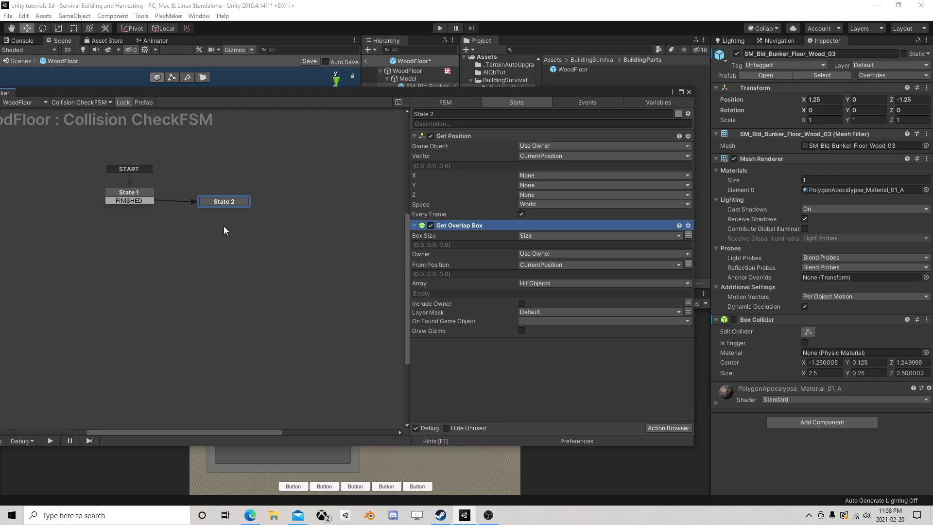
Add a second Get Property action to State 1 that reads size.y from the floor model's Box Collider
click(139, 193)
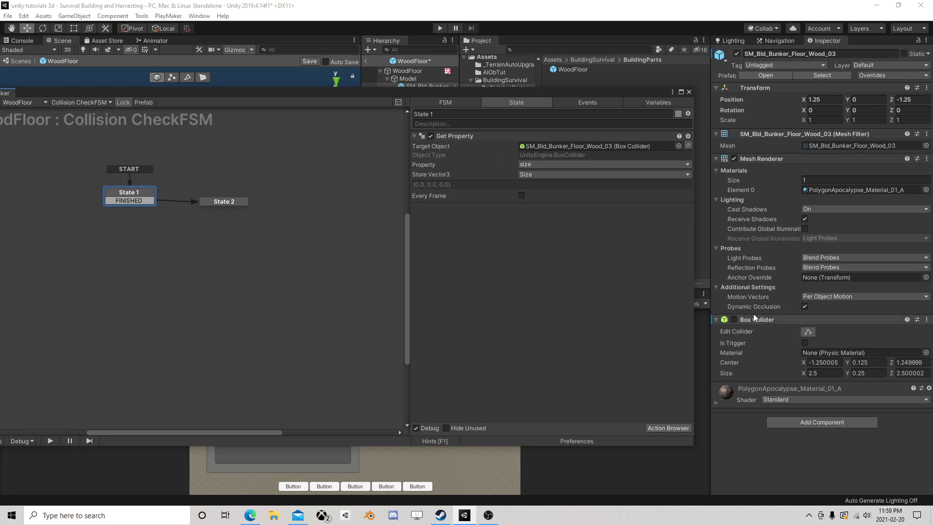
drag(774, 321, 478, 266)
click(513, 285)
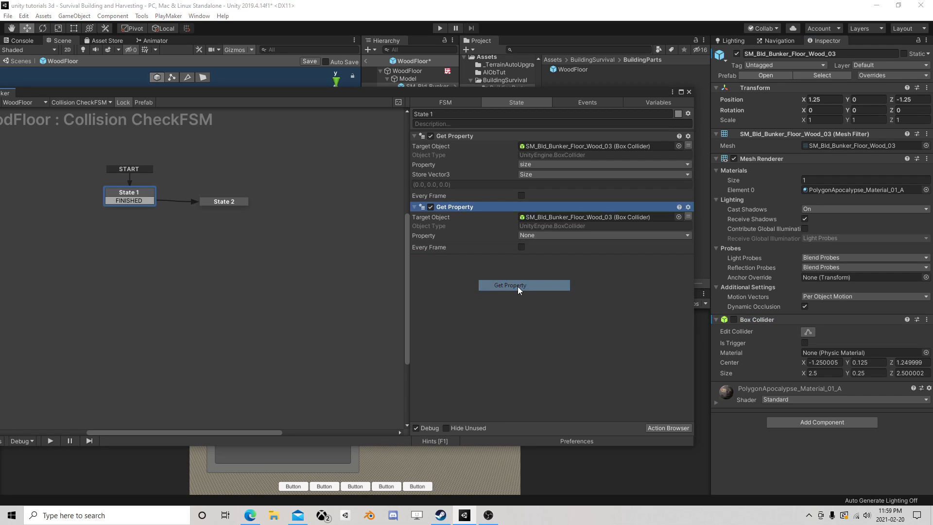
click(553, 236)
mouse_move(556, 355)
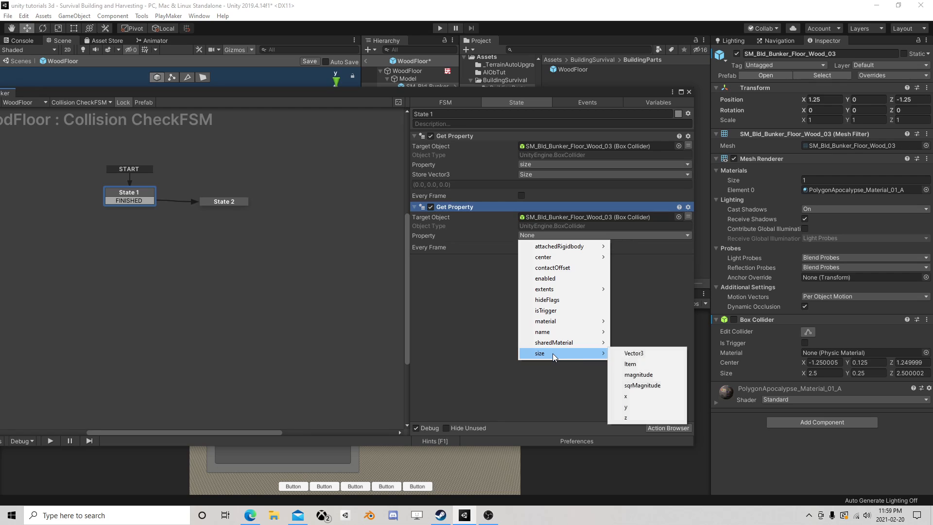
click(639, 407)
Store the size.y property in a new float variable named Y
click(552, 245)
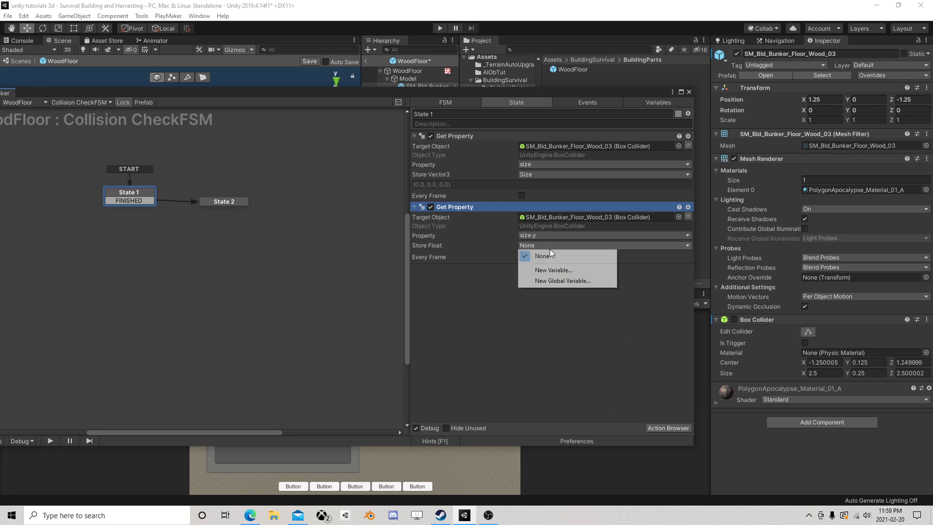
click(558, 269)
text(Y)
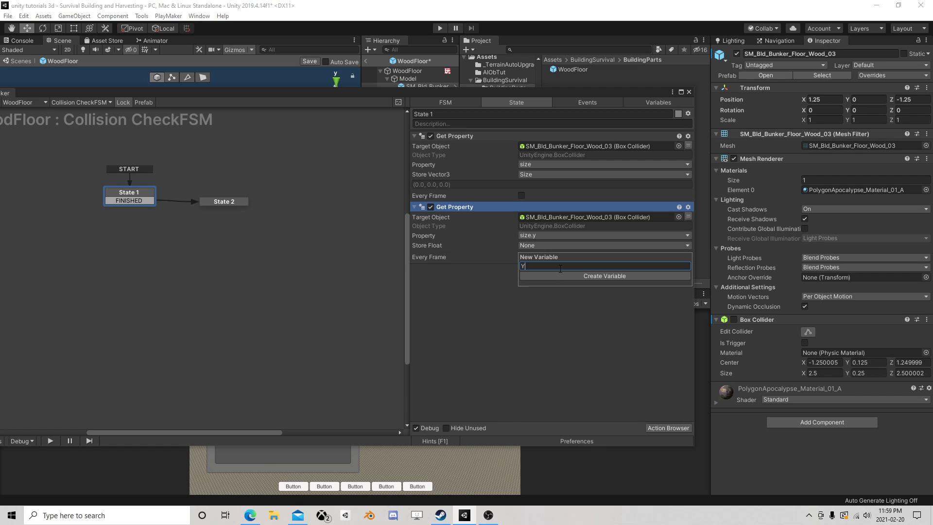
key(Return)
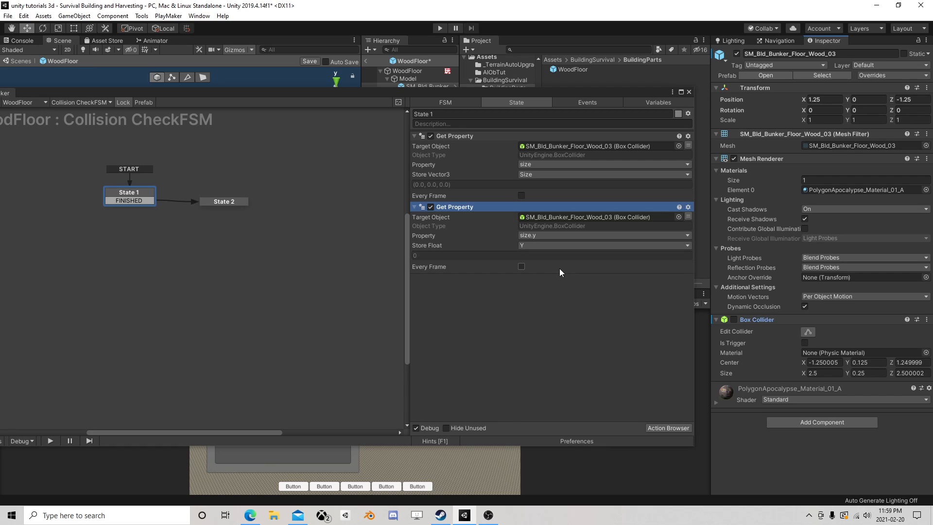
Add a Float Divide action to State 1 and place it after the size.y Get Property action
click(679, 429)
text(float m)
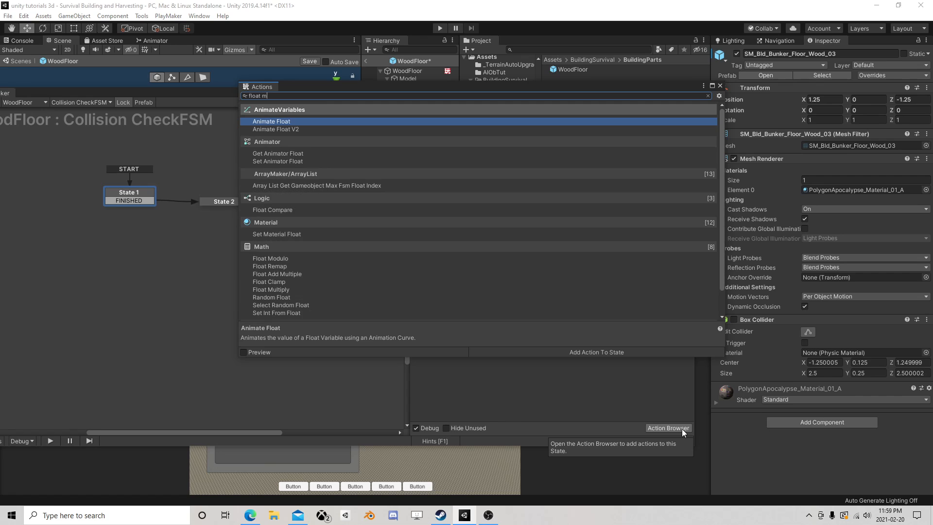
key(BackSpace)
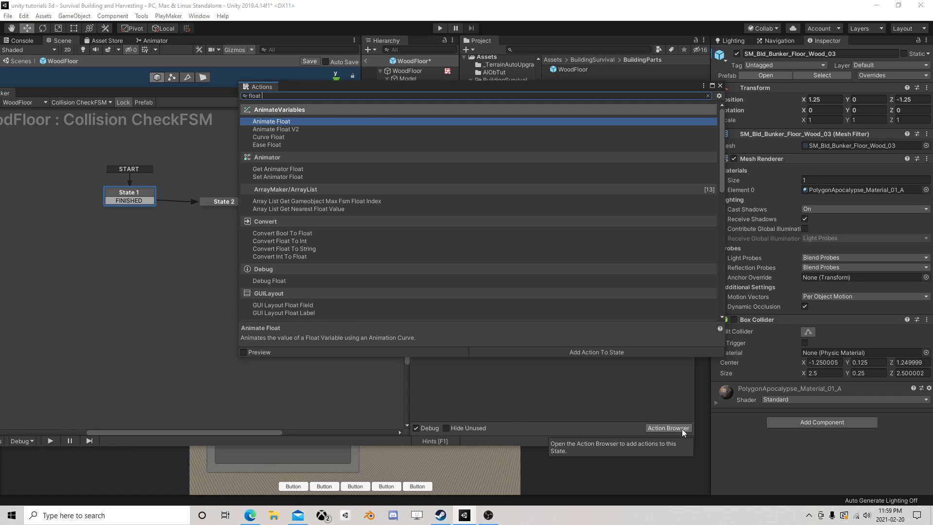
text(div)
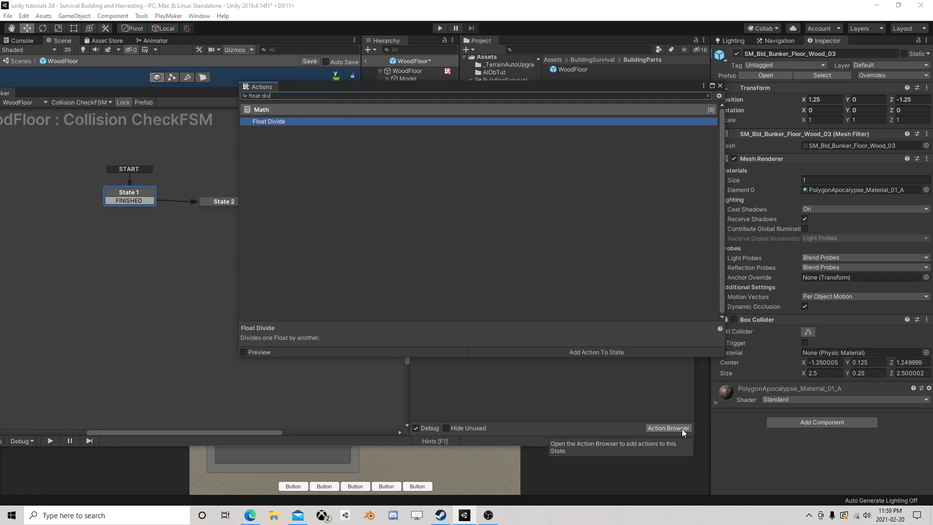
double_click(309, 121)
click(720, 86)
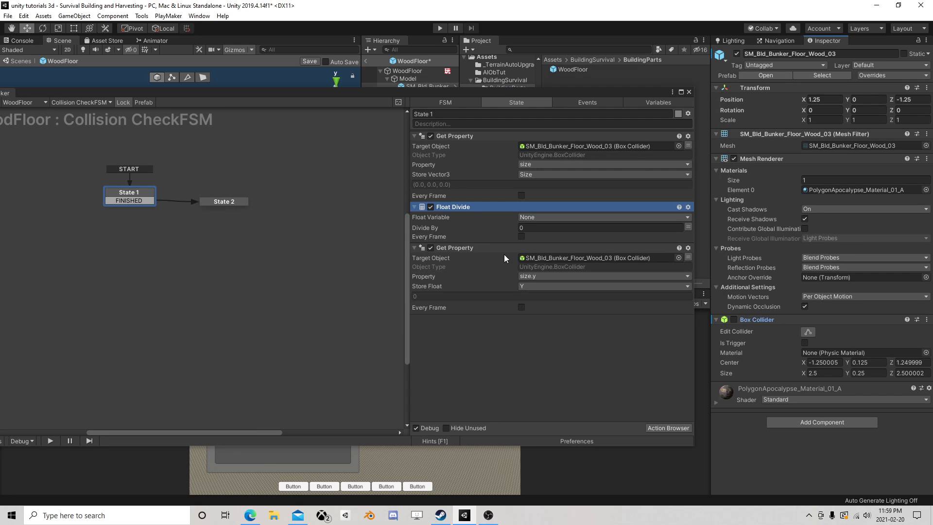
drag(458, 207, 495, 289)
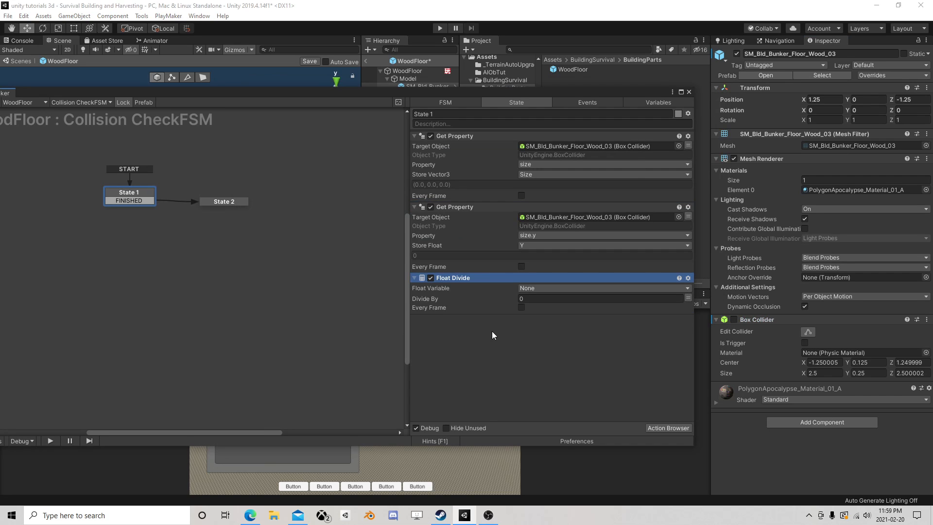
Set Float Divide to divide the Y variable by 2
click(537, 287)
click(539, 310)
click(543, 308)
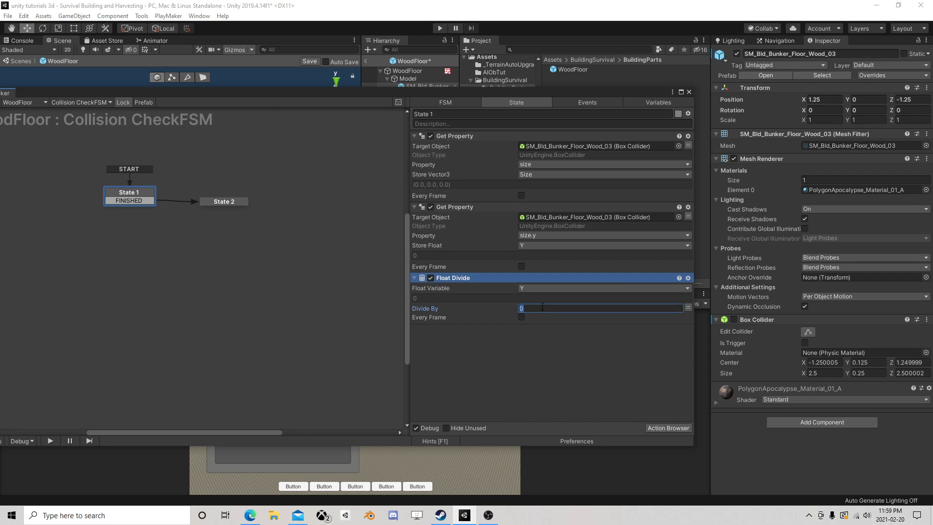
text(2)
Add a Vector3 Add XYZ action to State 2, placed between Get Position and Get Overlap Box
click(216, 202)
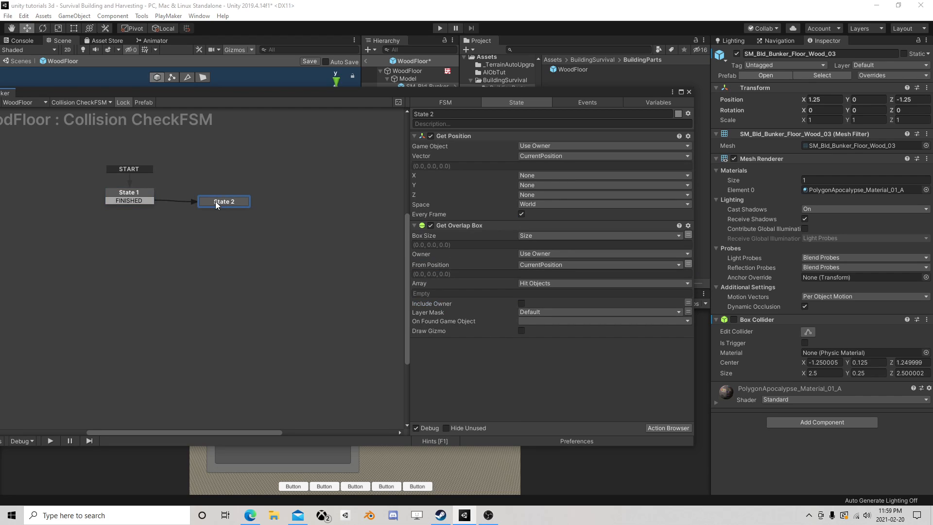
drag(221, 201, 217, 194)
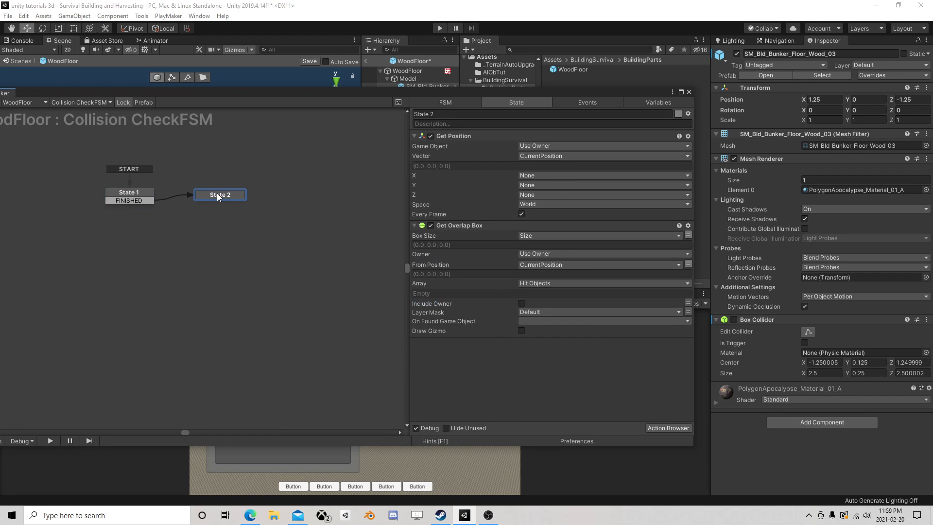
click(680, 428)
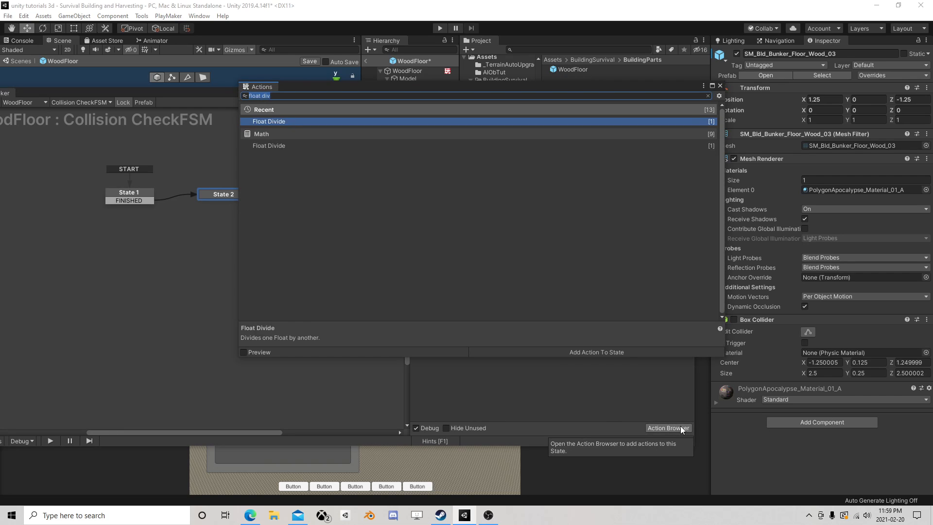
text(vec)
double_click(292, 122)
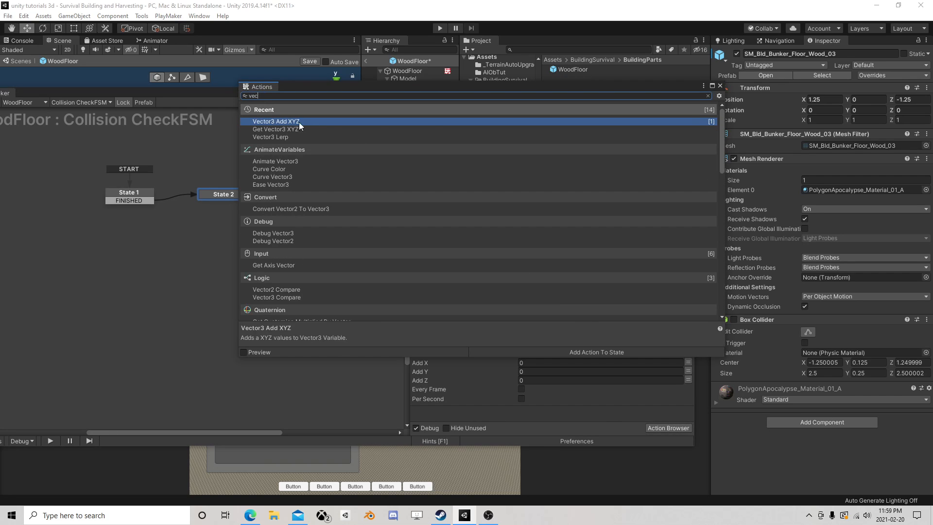
click(720, 86)
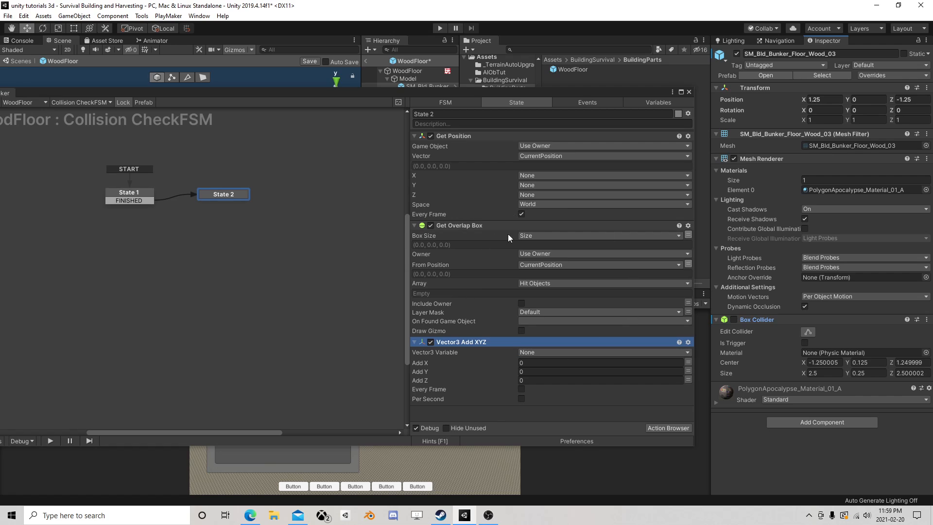
drag(470, 342, 558, 269)
drag(464, 237, 470, 238)
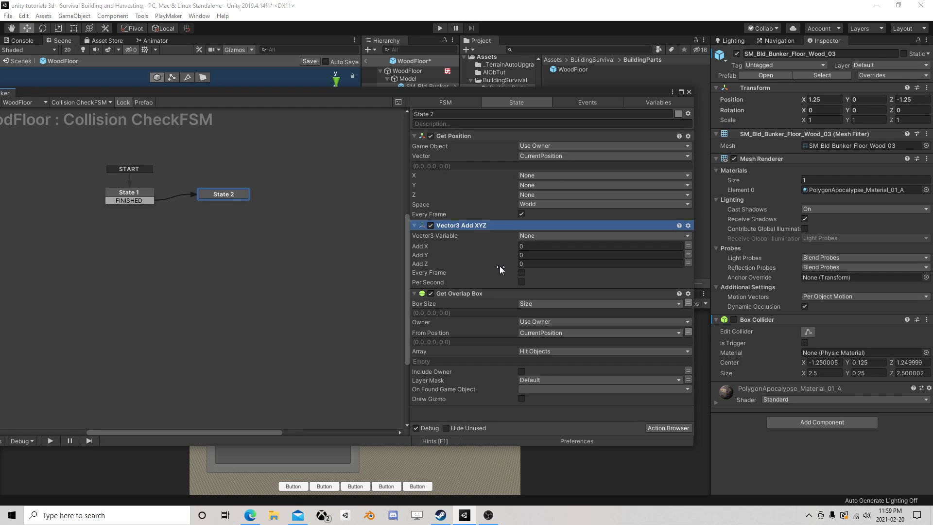
Delete the Float Divide action from State 1
click(117, 196)
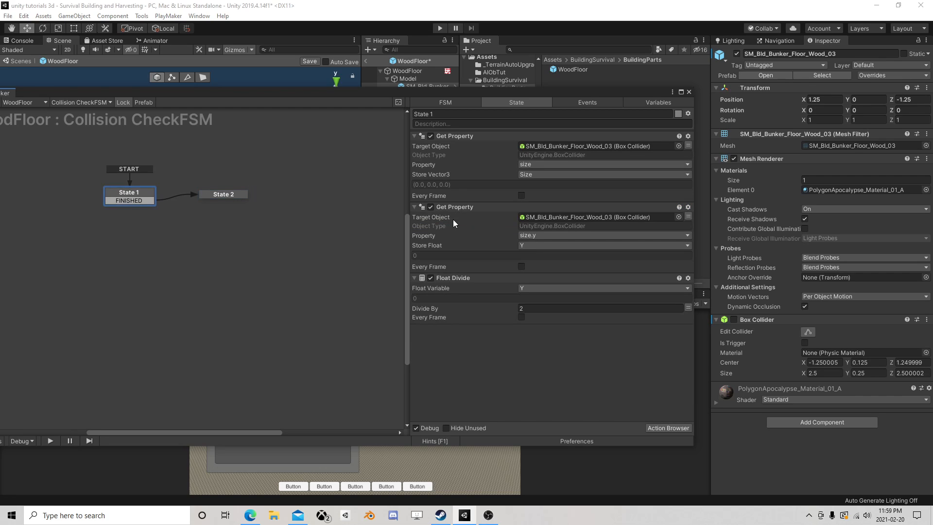
click(464, 278)
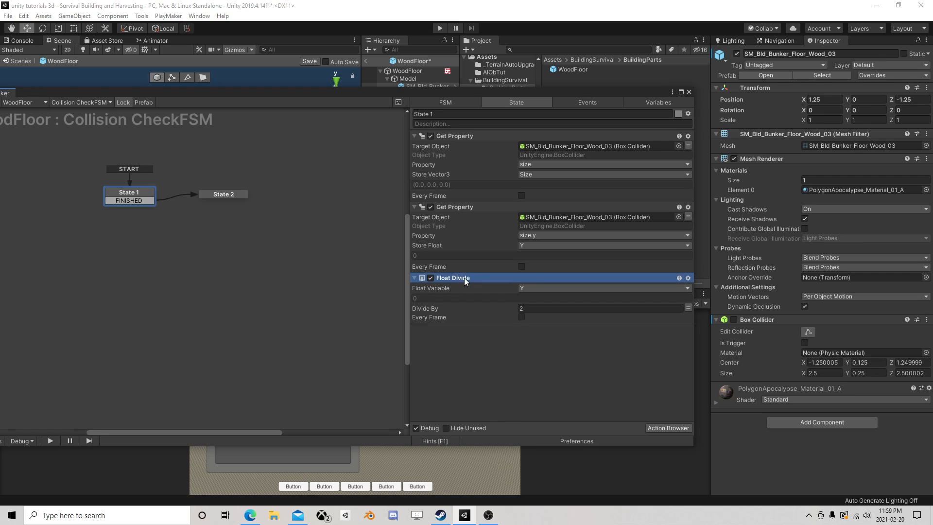
key(Delete)
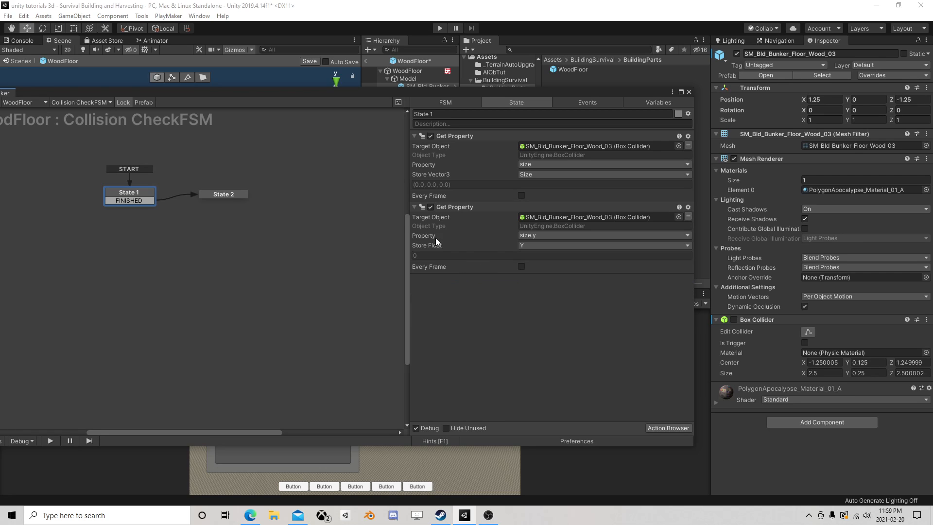
In State 2's Vector3 Add XYZ, set the Vector3 Variable to CurrentPosition and Add Y to the Y variable
click(226, 195)
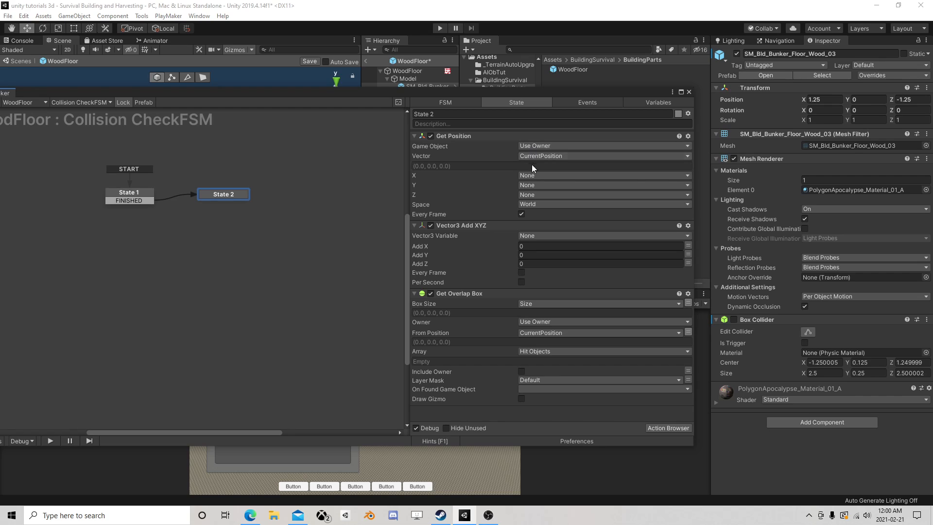
click(531, 235)
click(557, 257)
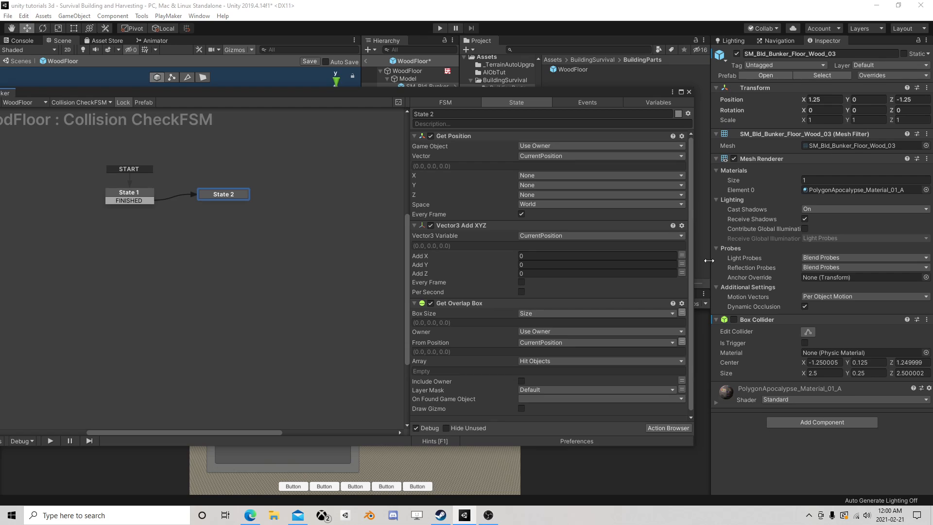
click(682, 264)
click(555, 284)
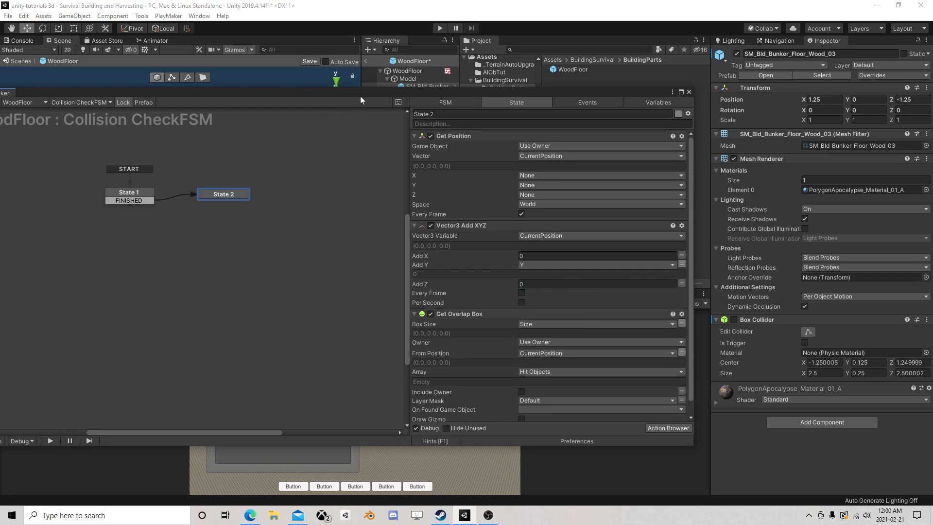
Close the FSM editor and examine the WoodFloor prefab's pivot relative to its floor model from several angles in the scene
drag(360, 93, 390, 135)
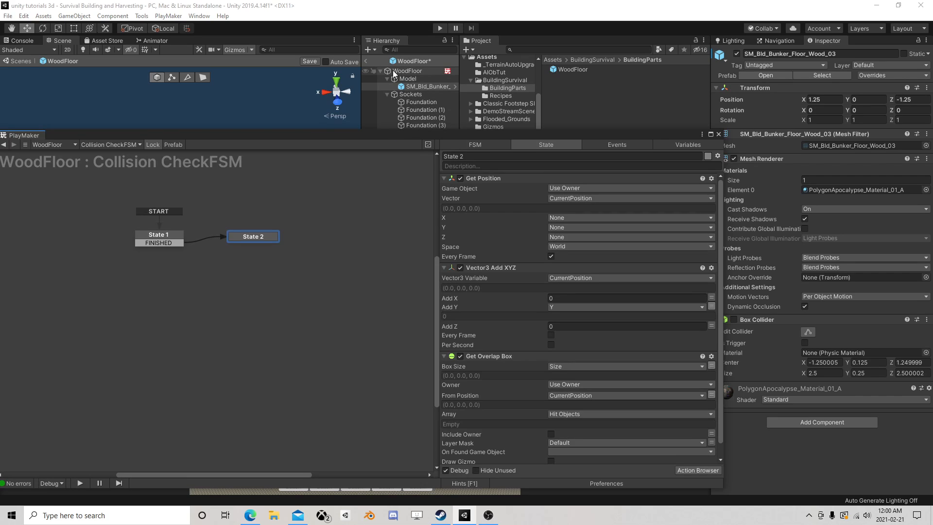
click(716, 134)
key(q)
middle_drag(231, 205, 294, 141)
alt+drag(178, 148, 296, 115)
click(416, 72)
middle_drag(133, 169, 219, 133)
scroll(264, 156, up, 8)
scroll(222, 160, down, 3)
scroll(220, 147, down, 3)
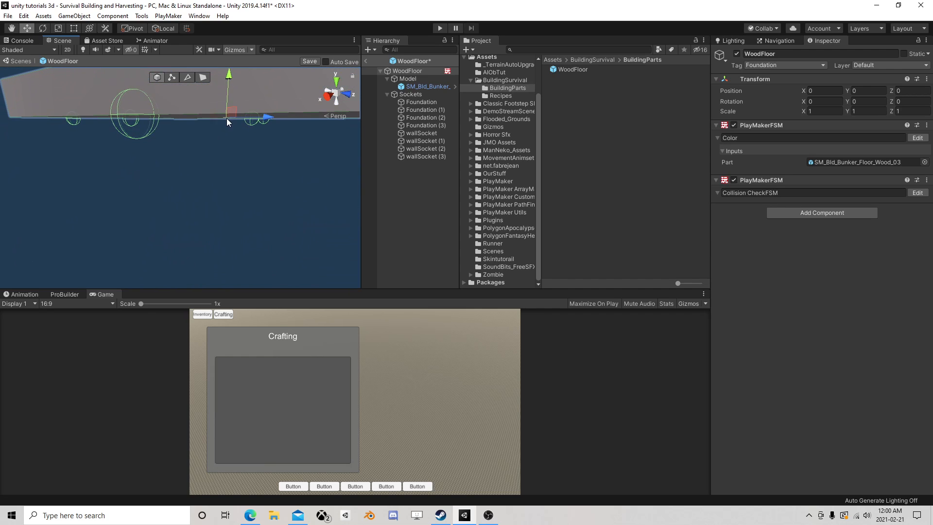
scroll(239, 165, down, 5)
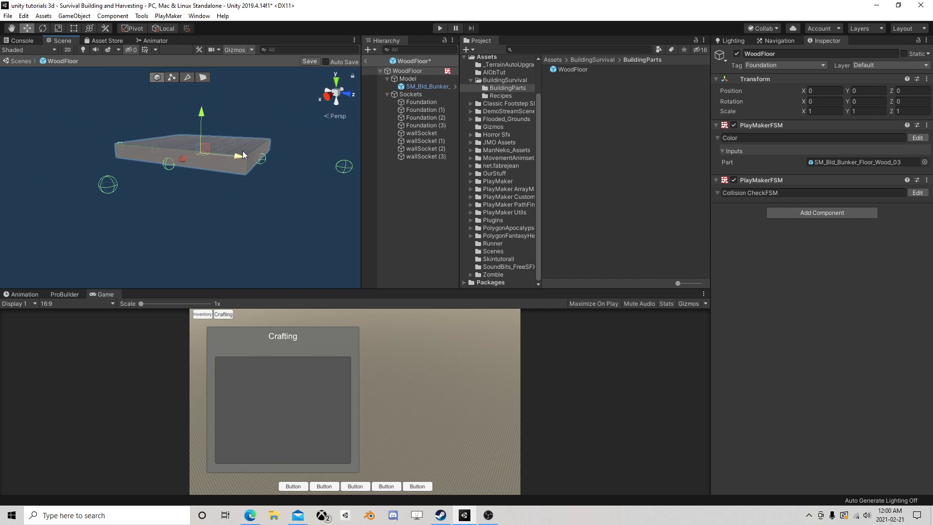
scroll(227, 170, up, 5)
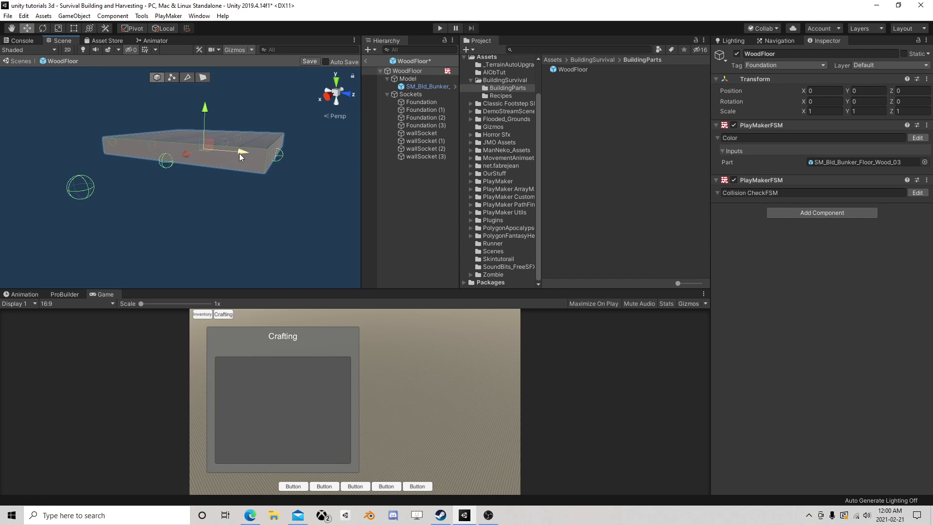
alt+drag(257, 208, 386, 109)
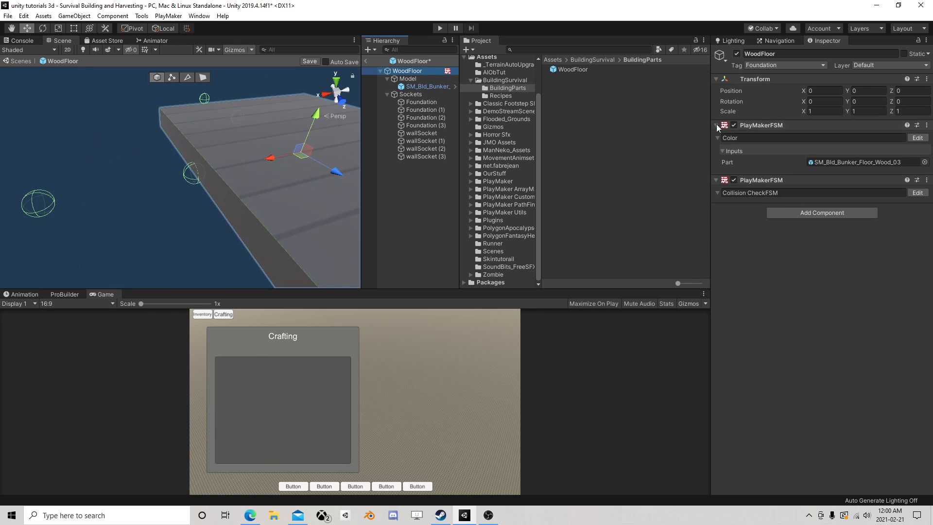
Reopen the Collision CheckFSM for editing and enable Every Frame on State 2's Vector3 Add XYZ action
click(917, 192)
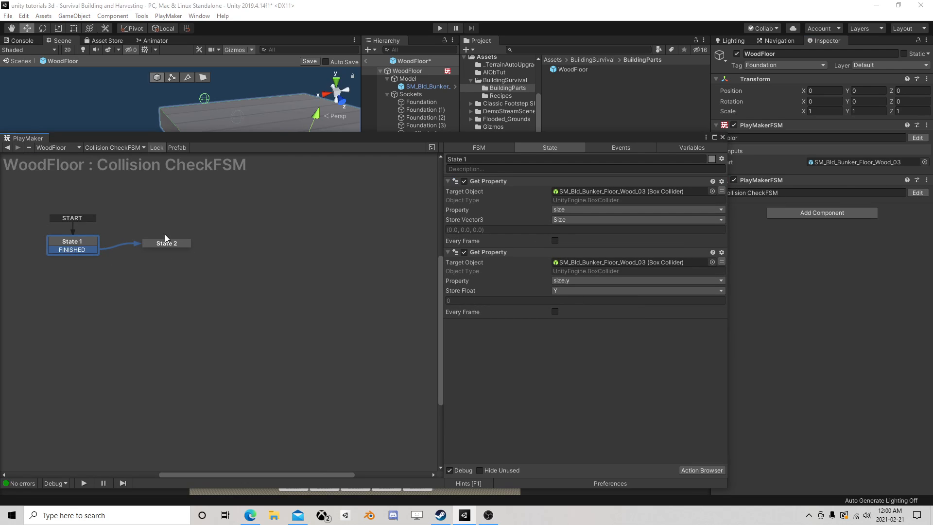
click(147, 243)
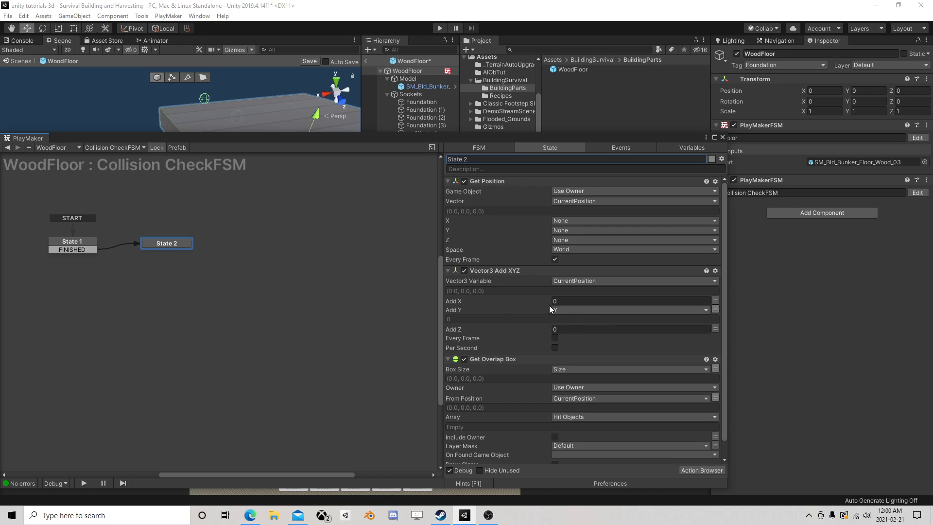
click(555, 338)
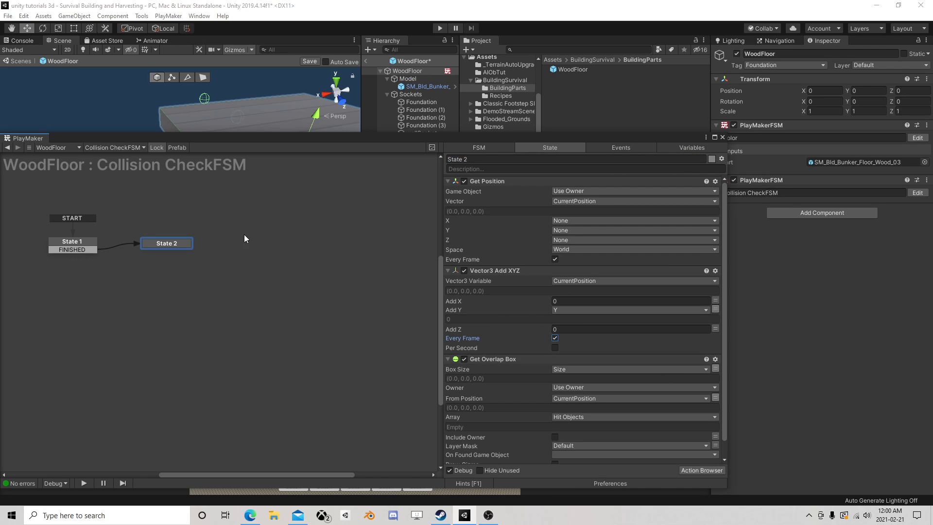
Duplicate the size.y Get Property action in State 1 by copying and pasting it within the state
click(83, 245)
click(491, 252)
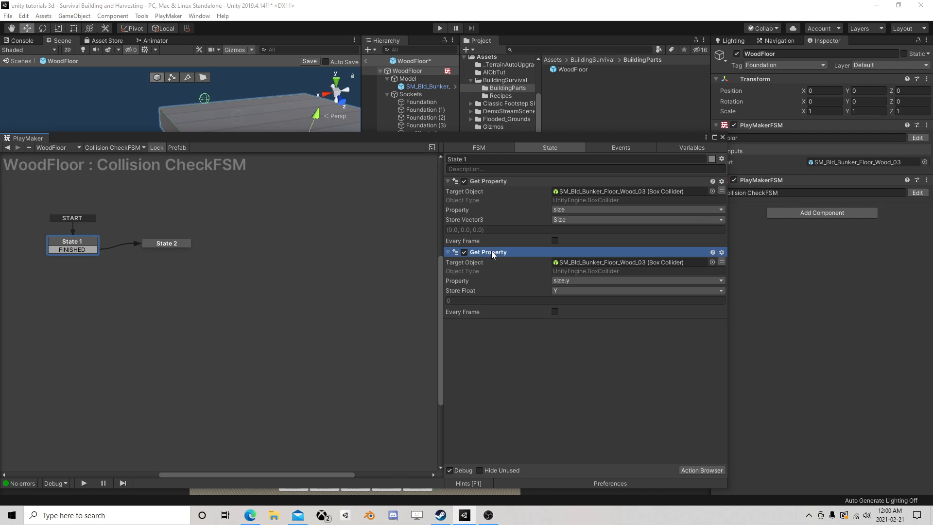
right_click(485, 252)
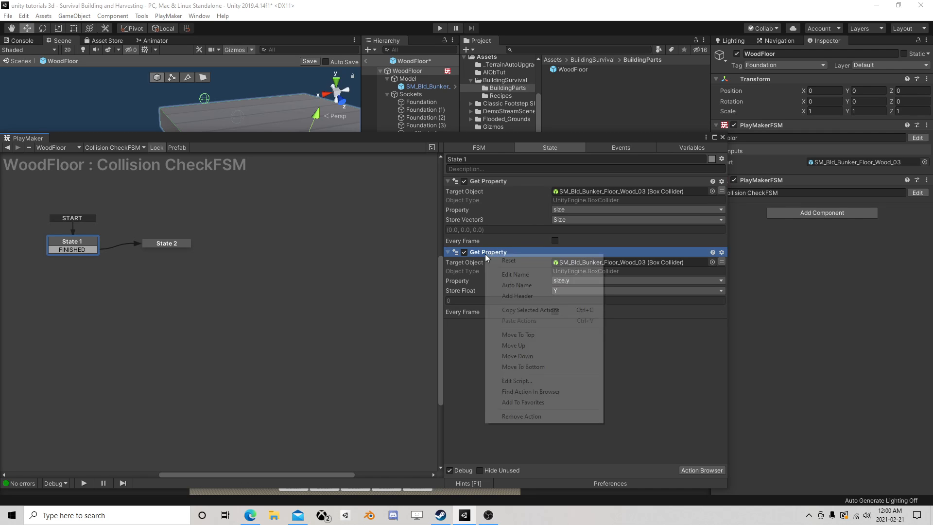
click(532, 311)
right_click(509, 340)
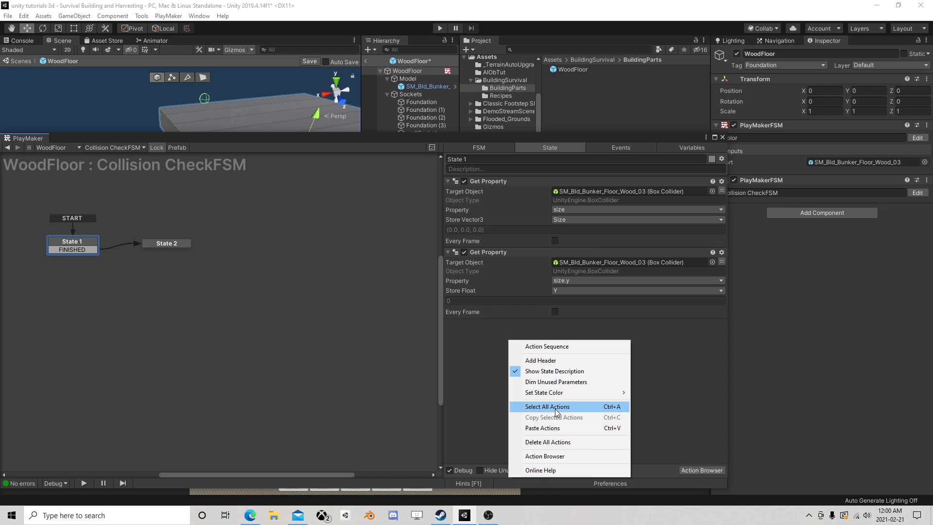
click(548, 428)
Store the duplicated Get Property's result in a new float variable named Y2
click(569, 362)
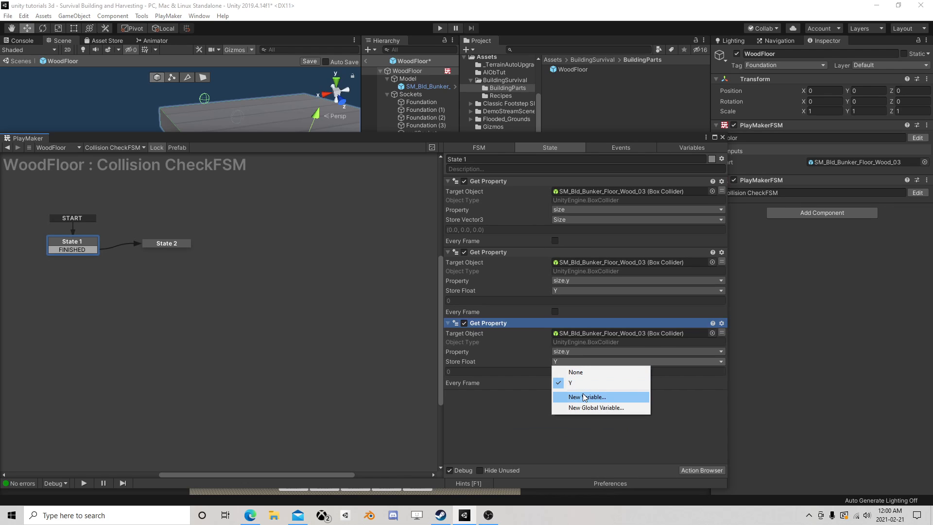
click(591, 396)
text(Y2)
key(Return)
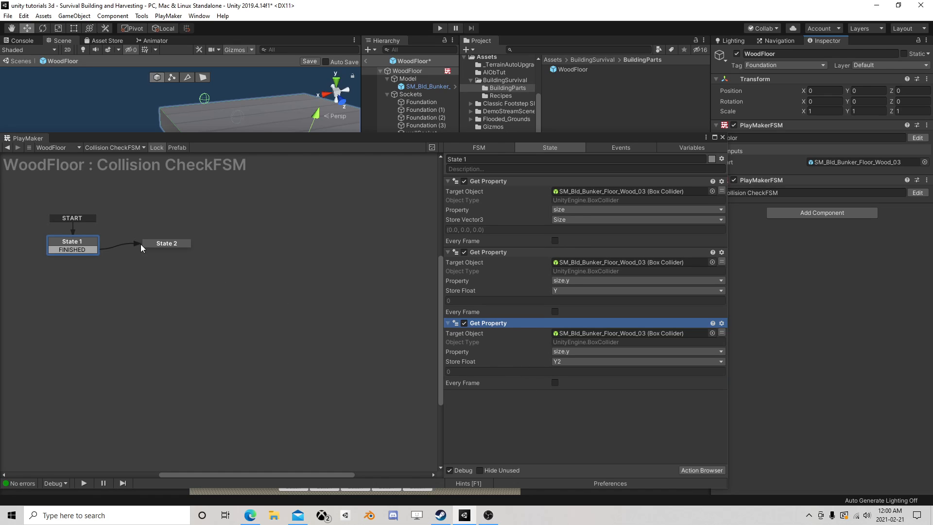
Collapse the Get Position action in State 2
click(165, 244)
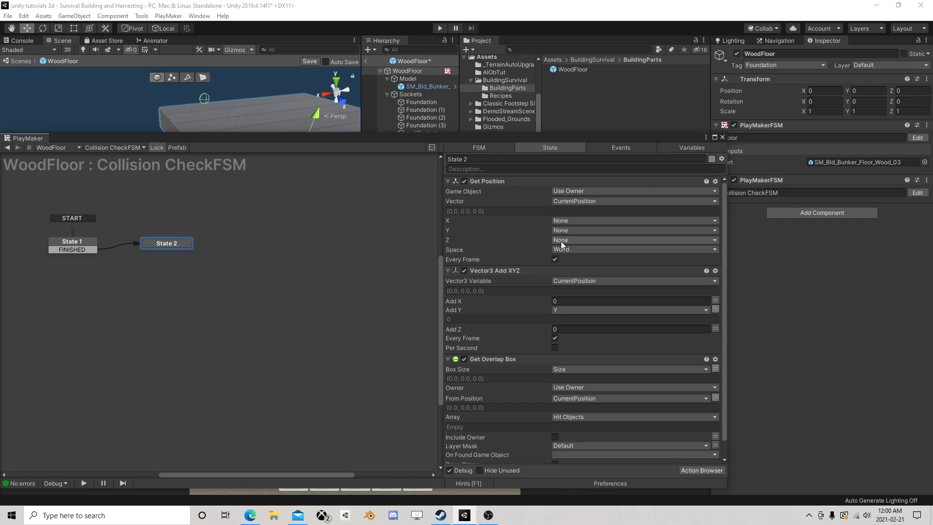
click(448, 182)
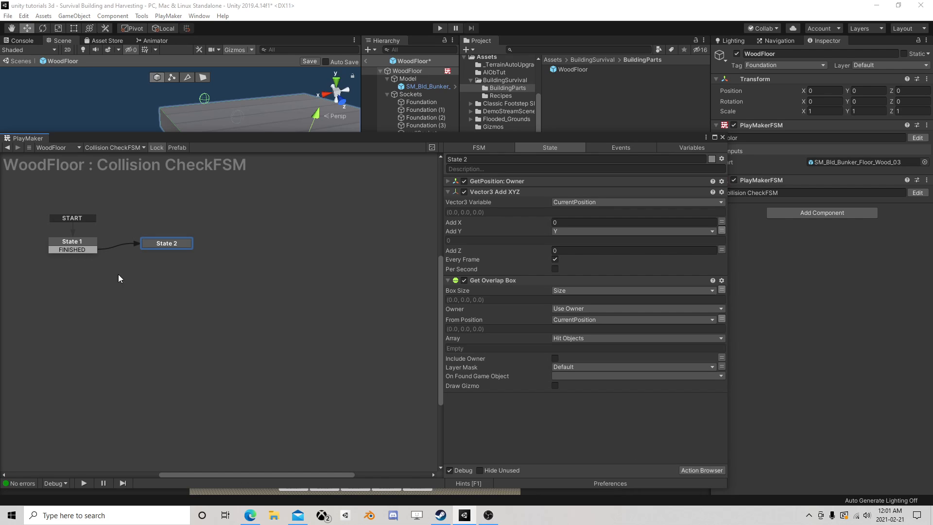
Add a Float Multiply action to State 1 after the Get Property actions
click(86, 241)
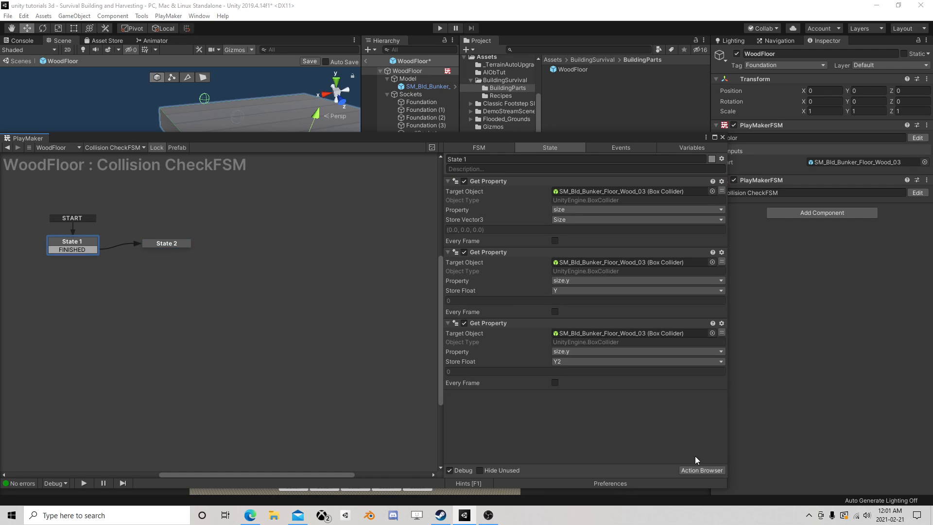
click(700, 470)
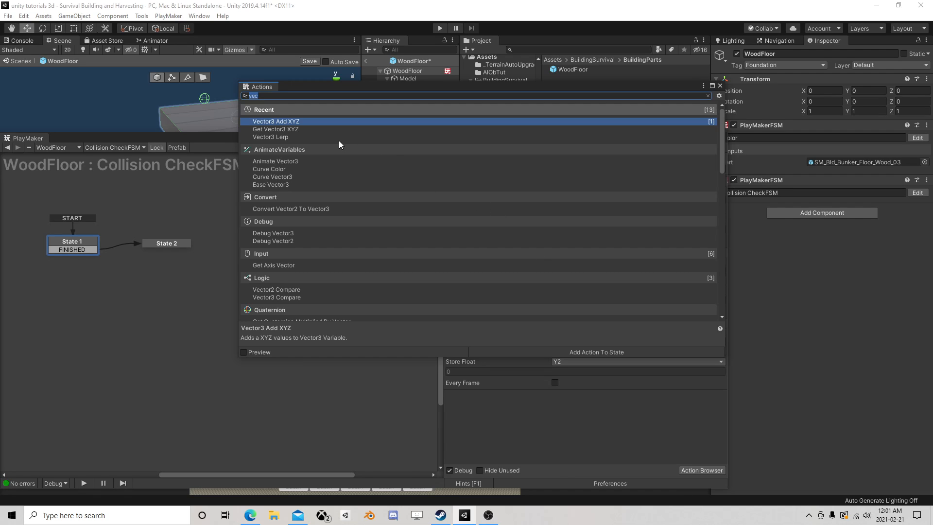
text(floa)
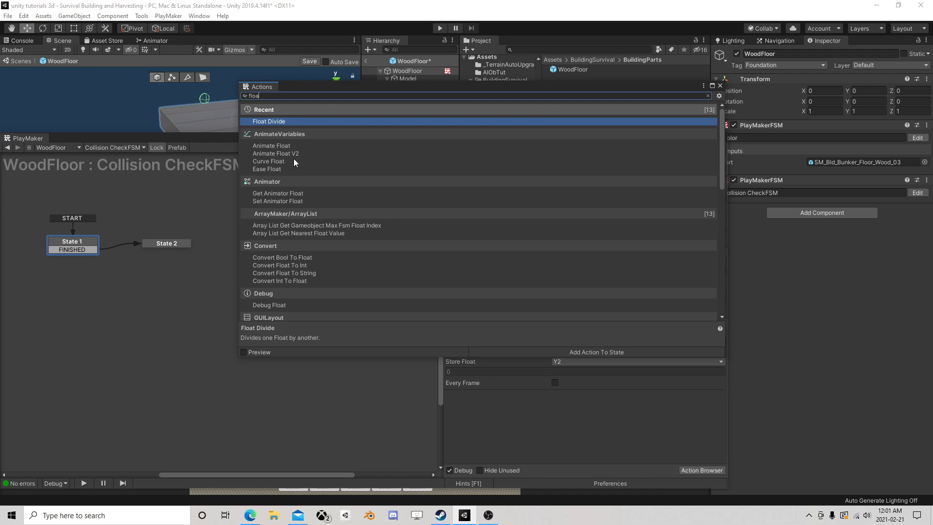
text(t mul)
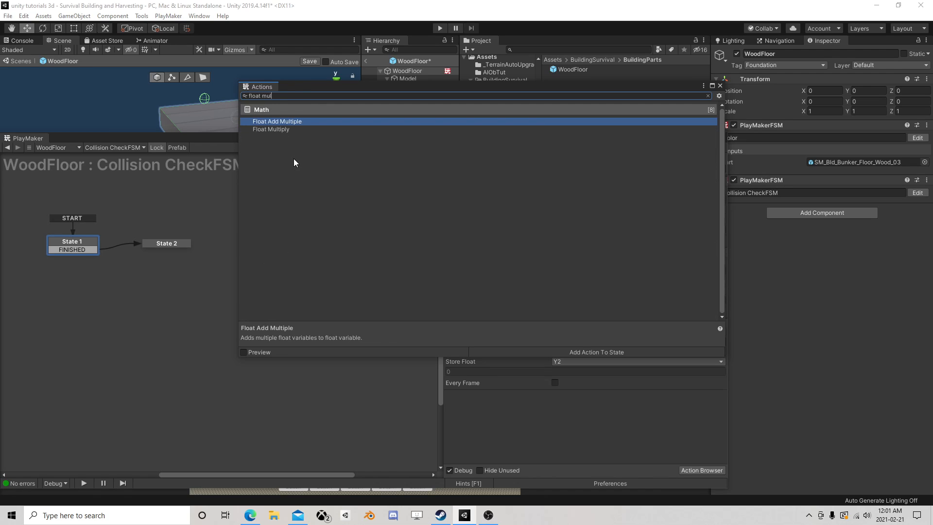
double_click(279, 130)
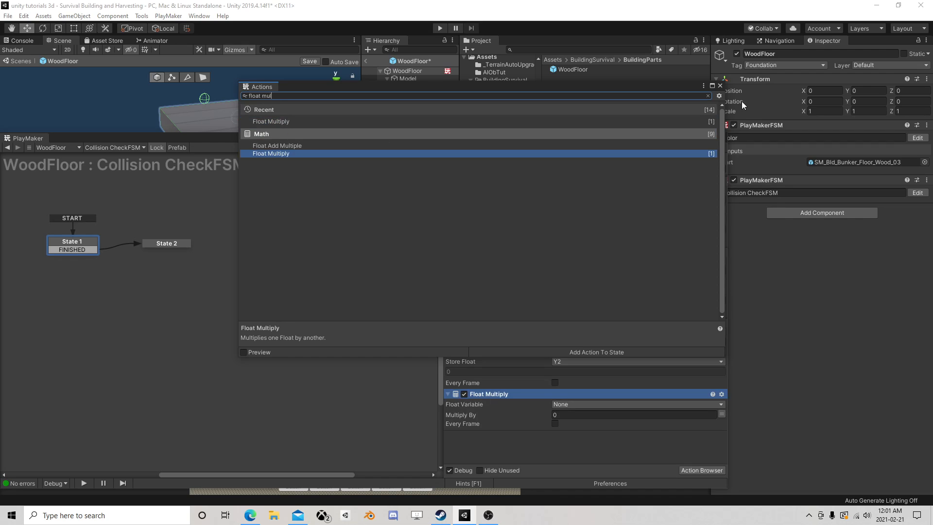
click(720, 86)
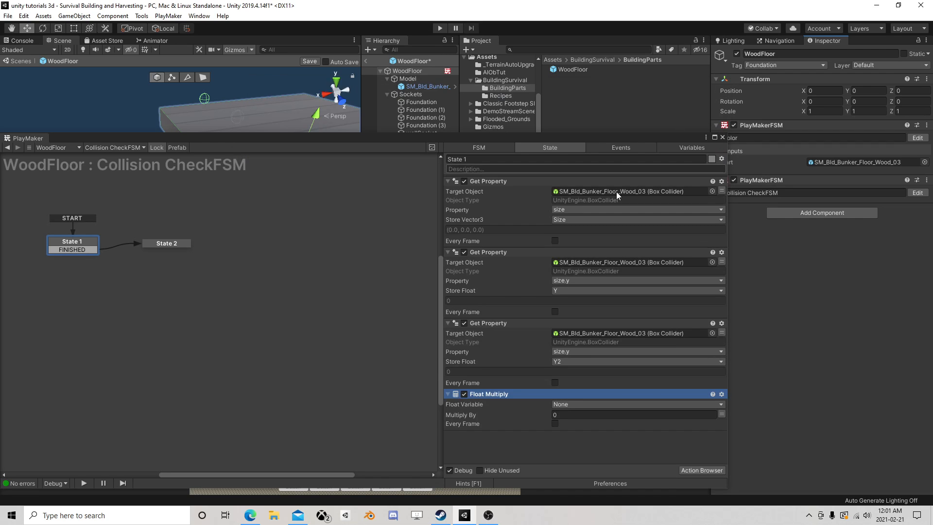
Configure the Float Multiply action to multiply the Y2 variable by -0.5
click(578, 404)
click(581, 436)
click(570, 423)
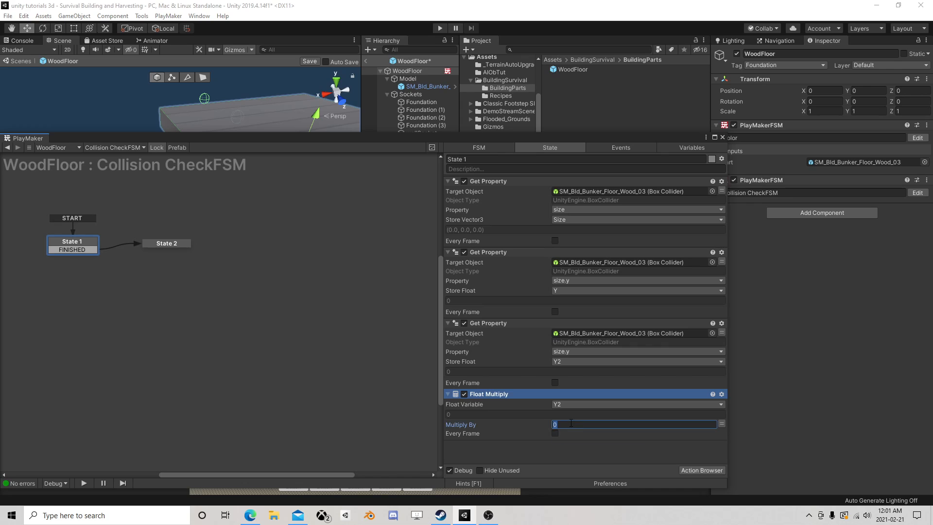
text(-0.5)
Add a Vector3 Add XYZ action in State 2 and move it to the end of State 1
click(167, 244)
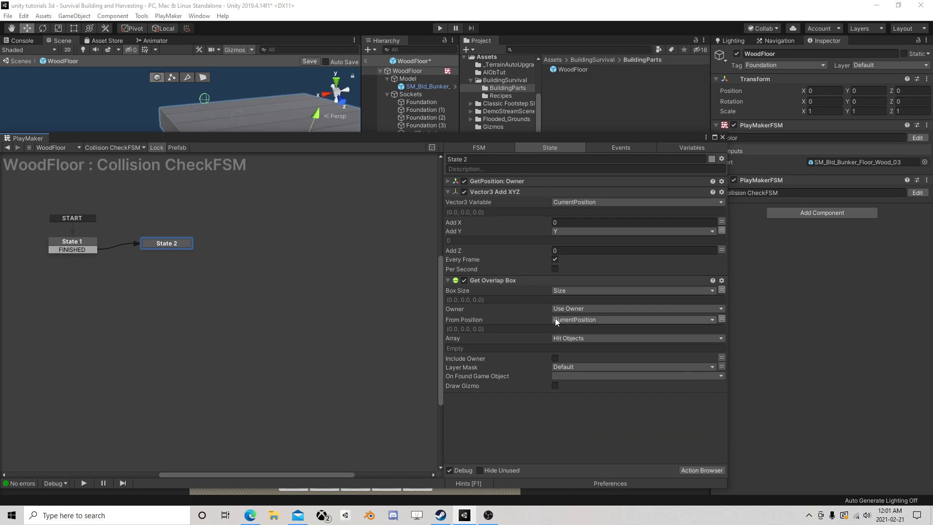
click(697, 470)
text(vec)
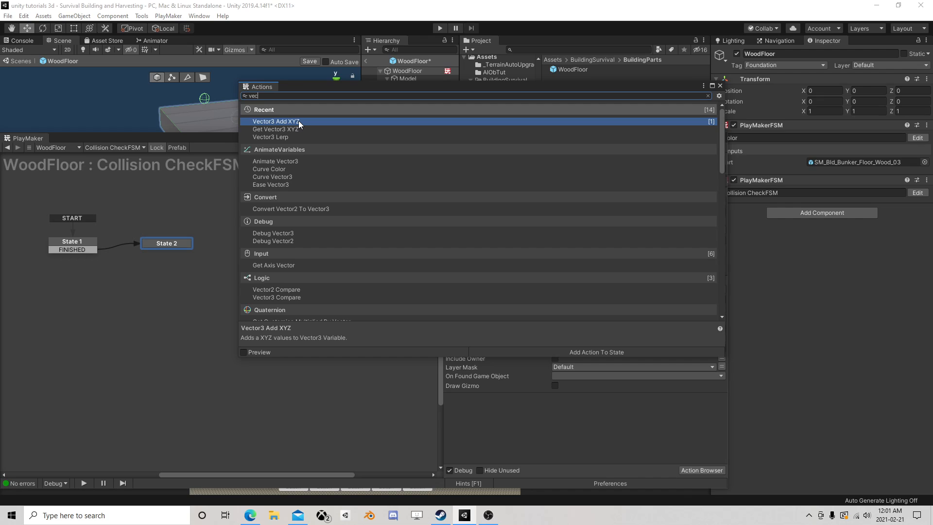
double_click(298, 120)
click(720, 86)
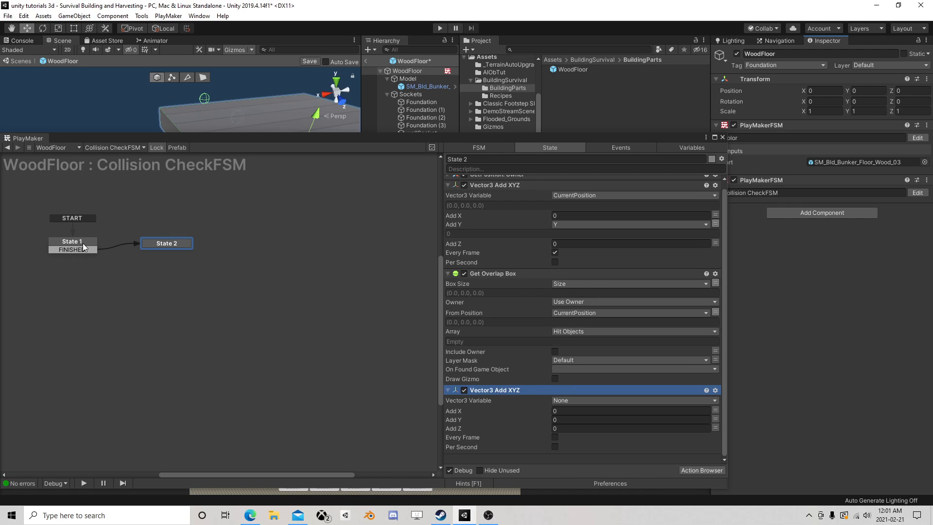
drag(493, 388, 223, 246)
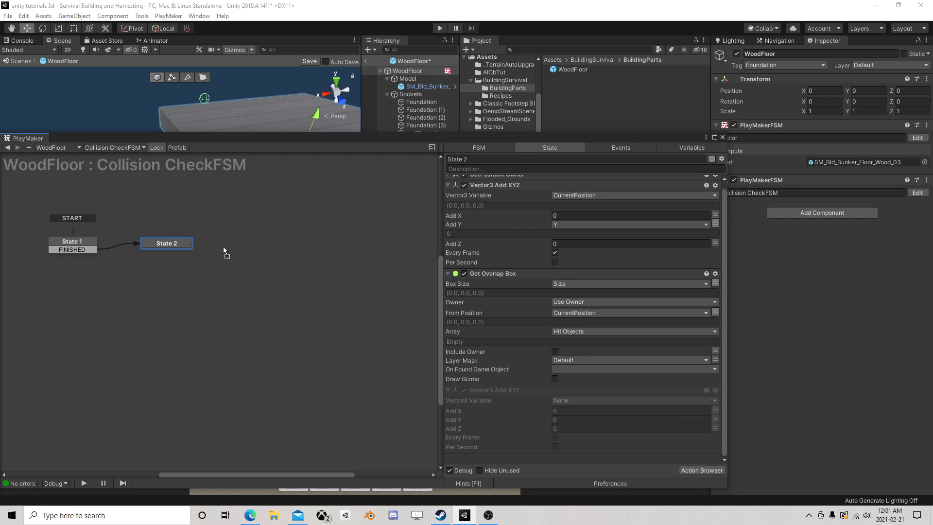
drag(81, 242, 74, 246)
scroll(585, 316, down, 3)
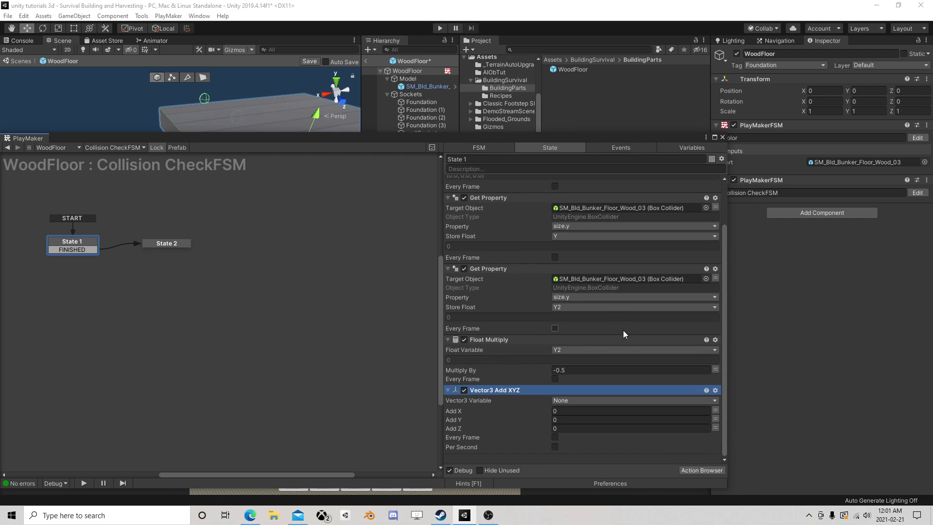
Set State 1's Vector3 Add XYZ action to use the Size variable and add the Y2 variable on Y
click(570, 400)
click(595, 424)
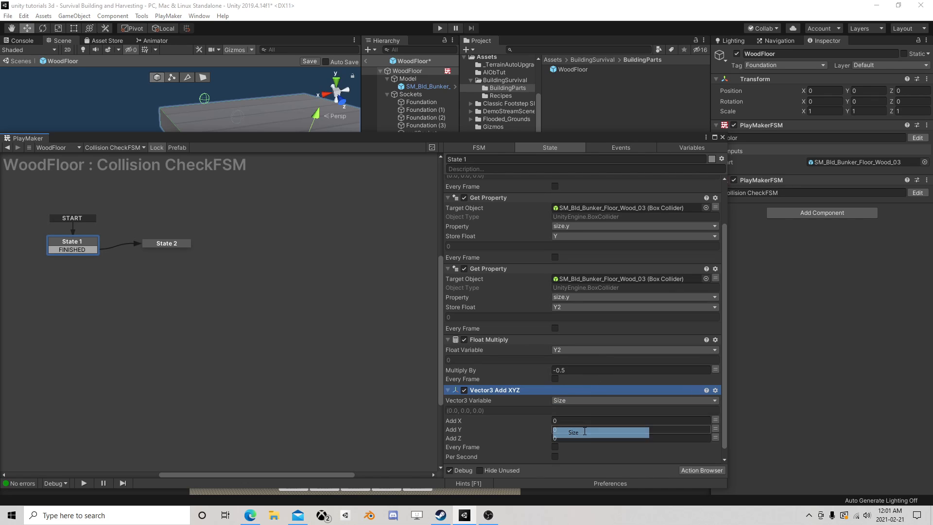
click(715, 429)
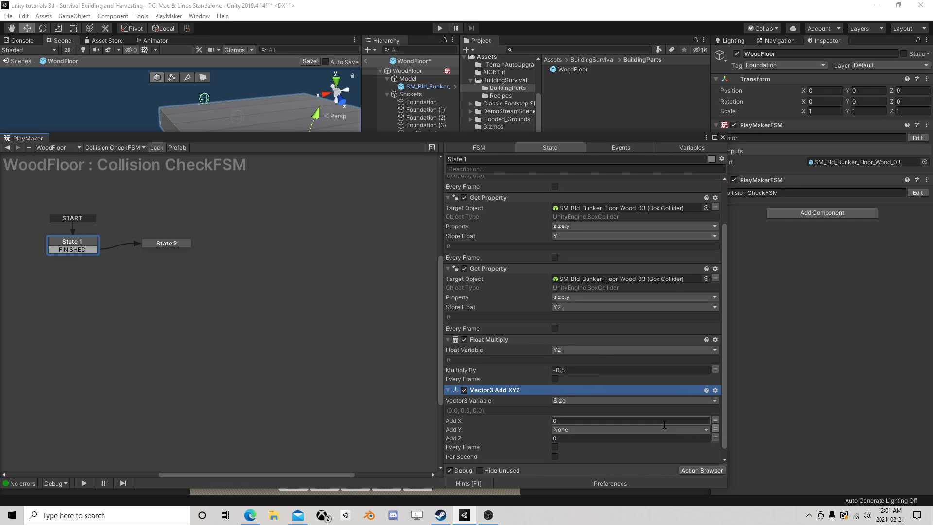
click(613, 430)
click(593, 461)
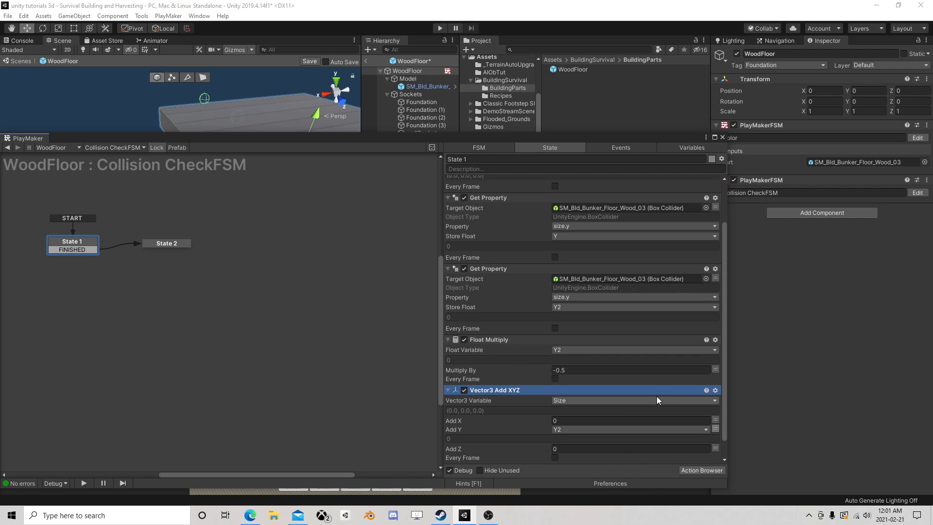
scroll(654, 410, down, 1)
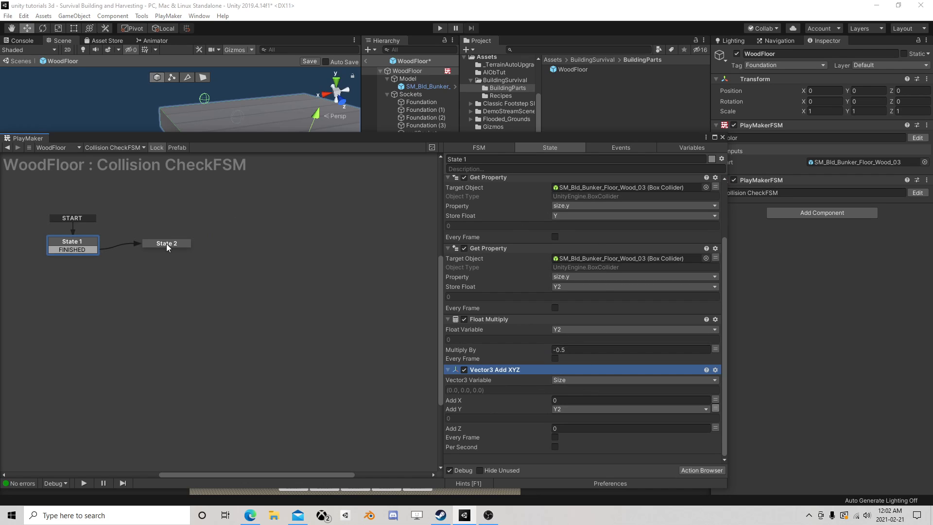
Review the actions in State 1 and State 2, and add a FINISHED transition to State 2
click(166, 244)
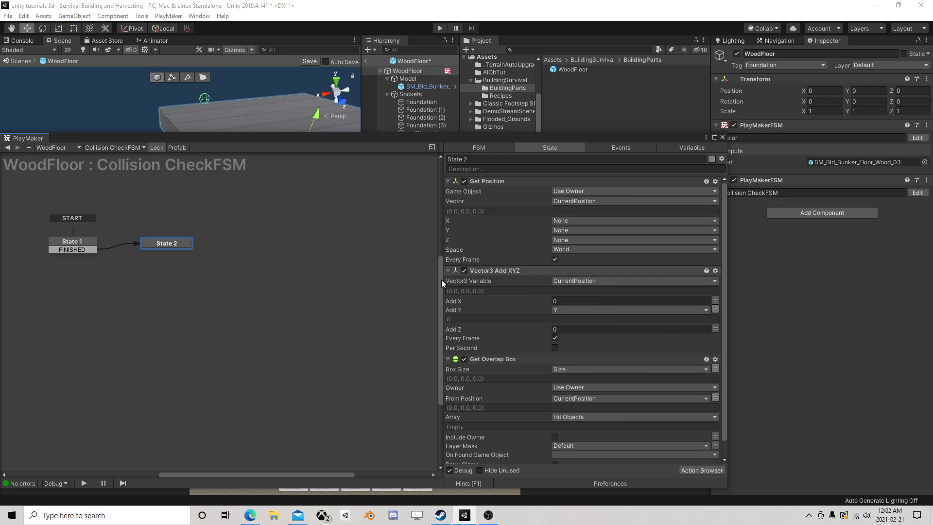
click(82, 245)
scroll(526, 218, down, 3)
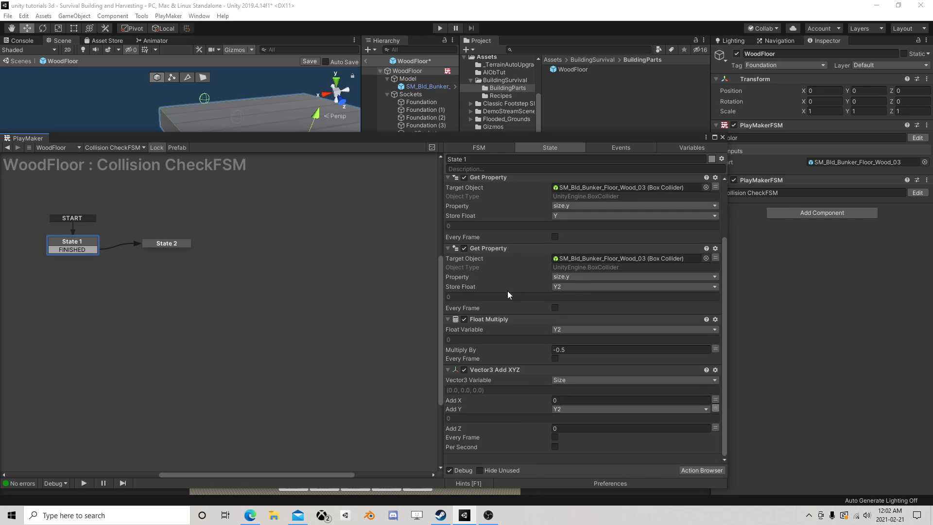
scroll(502, 346, up, 3)
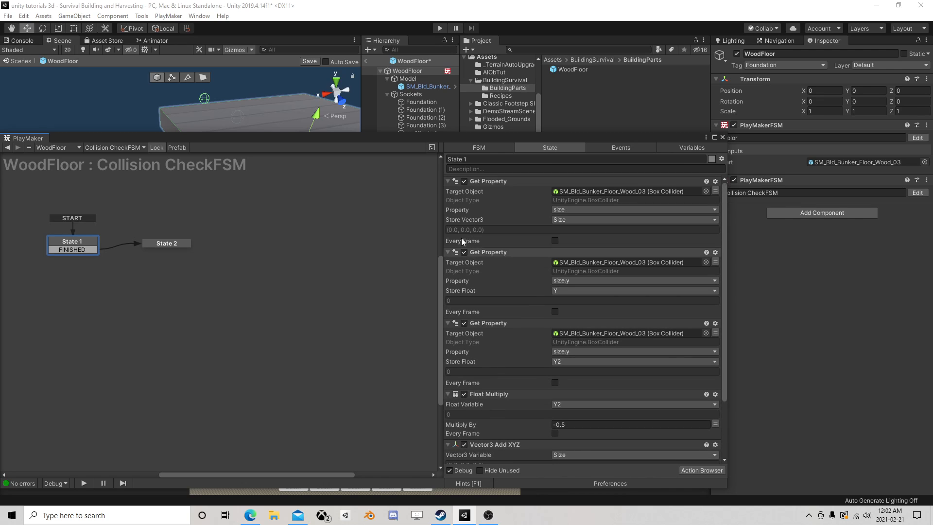
click(154, 246)
scroll(588, 348, down, 1)
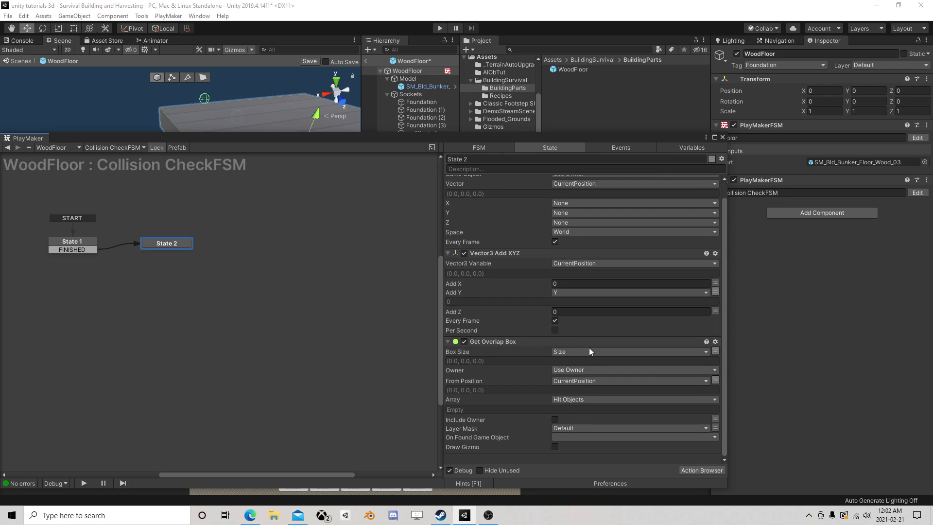
right_click(158, 242)
mouse_move(195, 247)
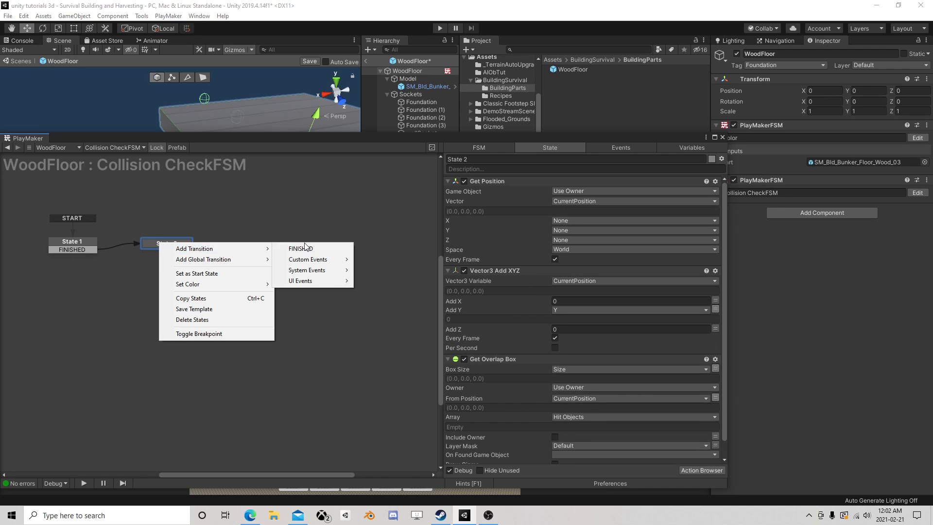
click(310, 247)
Add a Next Frame Event action to State 2 that sends the FINISHED event
scroll(573, 364, down, 1)
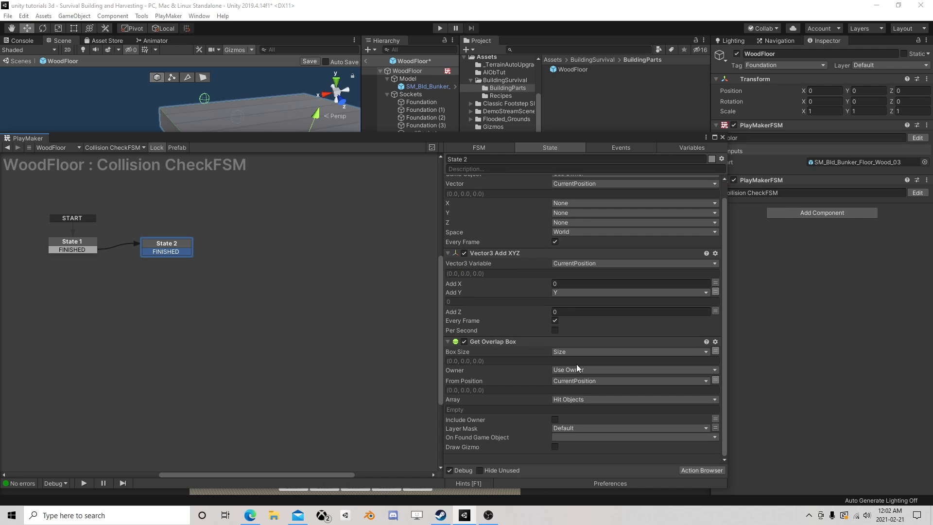
click(712, 470)
text(n)
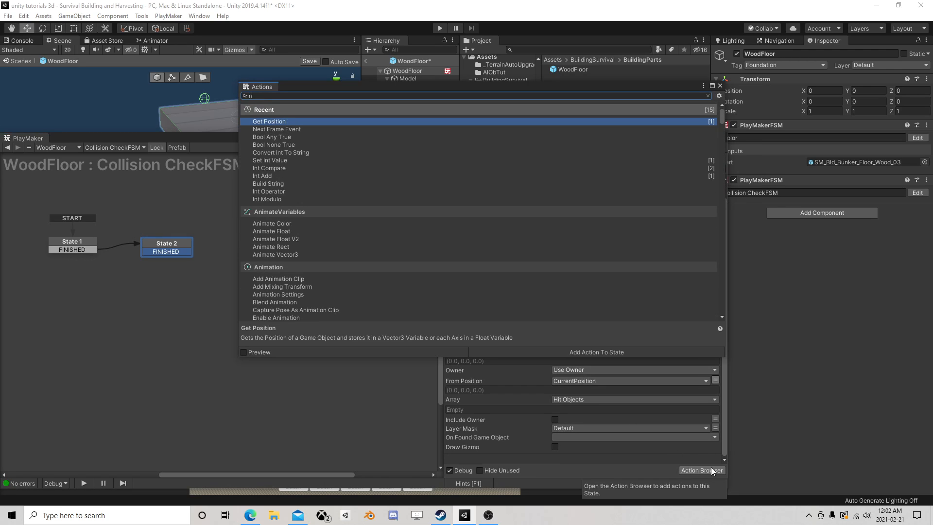
text(ext)
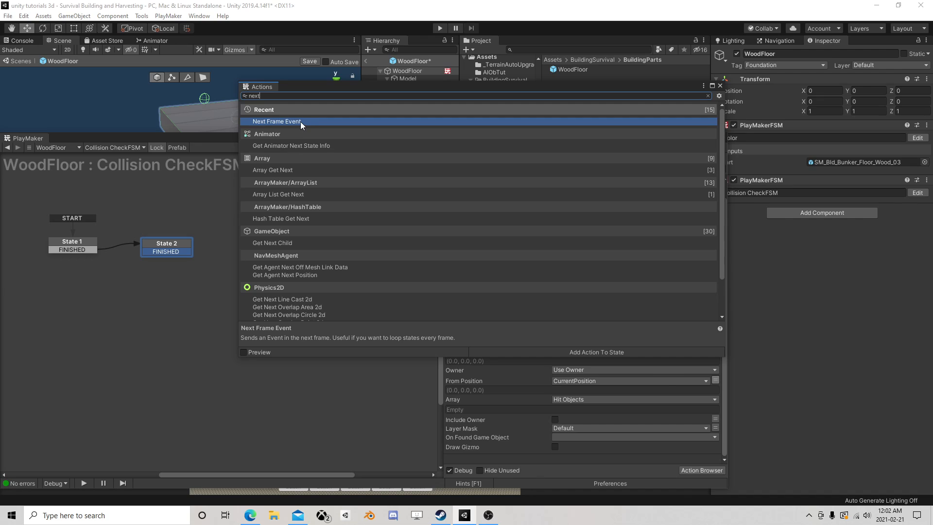
double_click(300, 121)
click(720, 86)
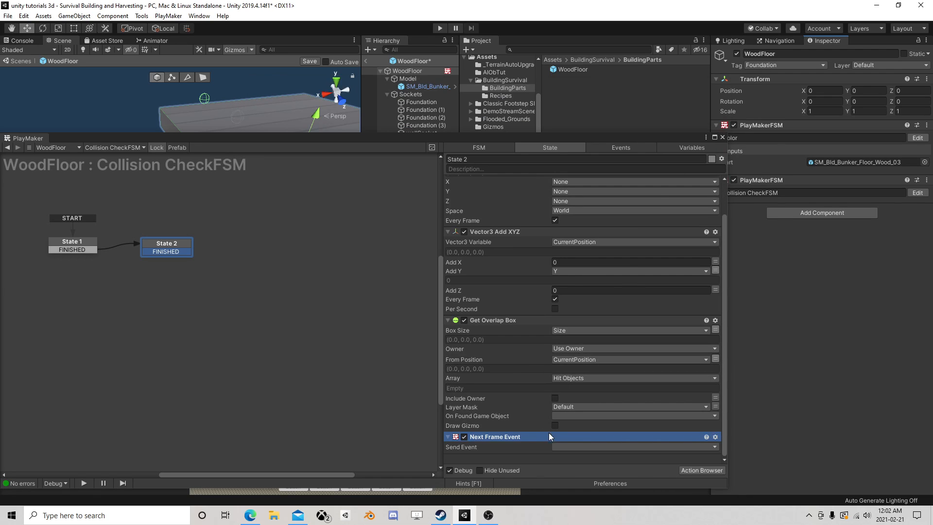
click(567, 446)
click(591, 392)
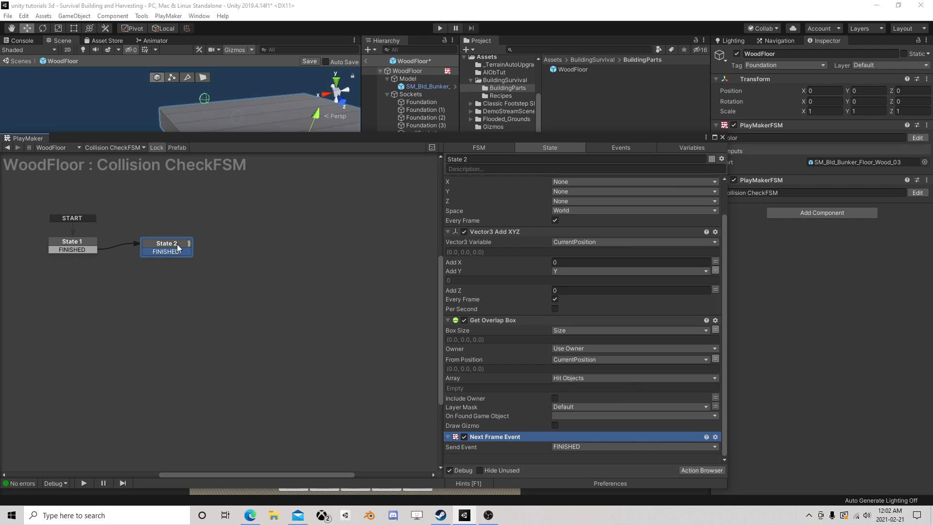
Create State 3 from State 2's FINISHED transition and give it an Array Clear action on the Hit Objects array
drag(178, 257, 250, 248)
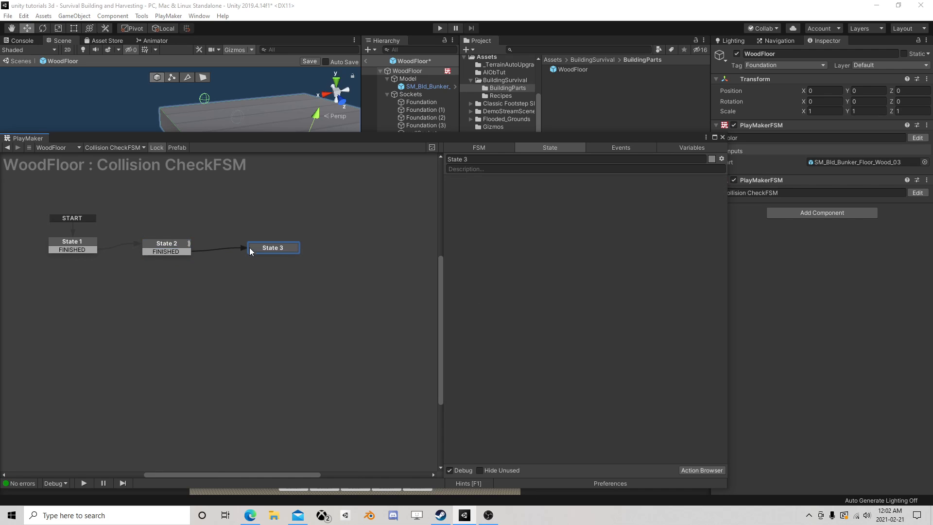
click(702, 470)
text(arra)
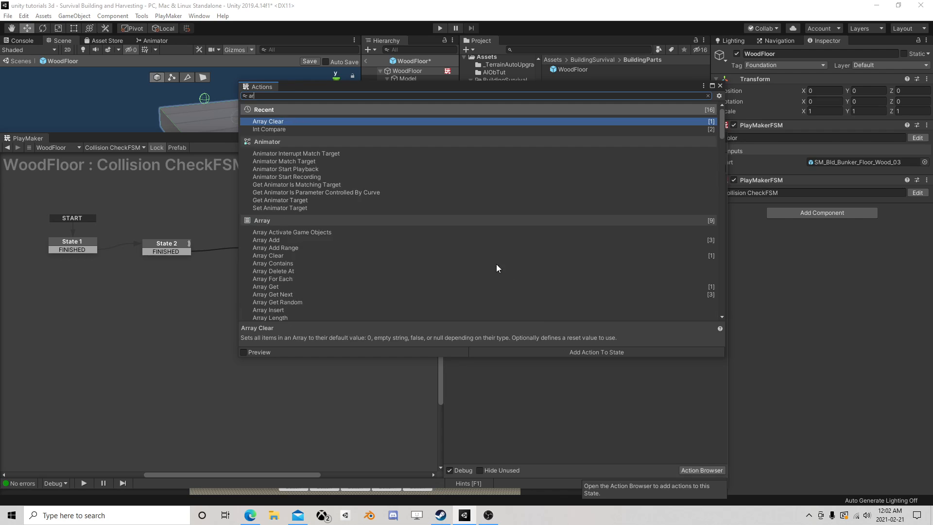
double_click(277, 124)
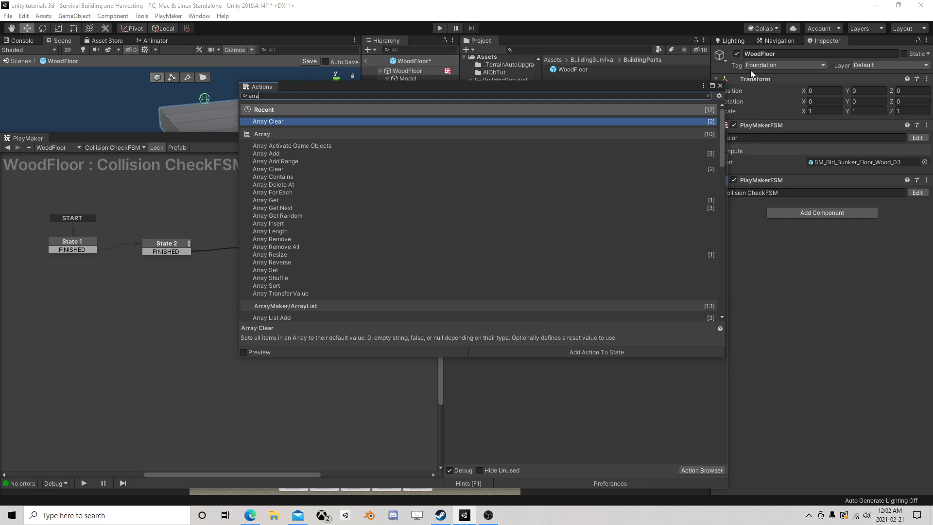
click(720, 86)
click(586, 192)
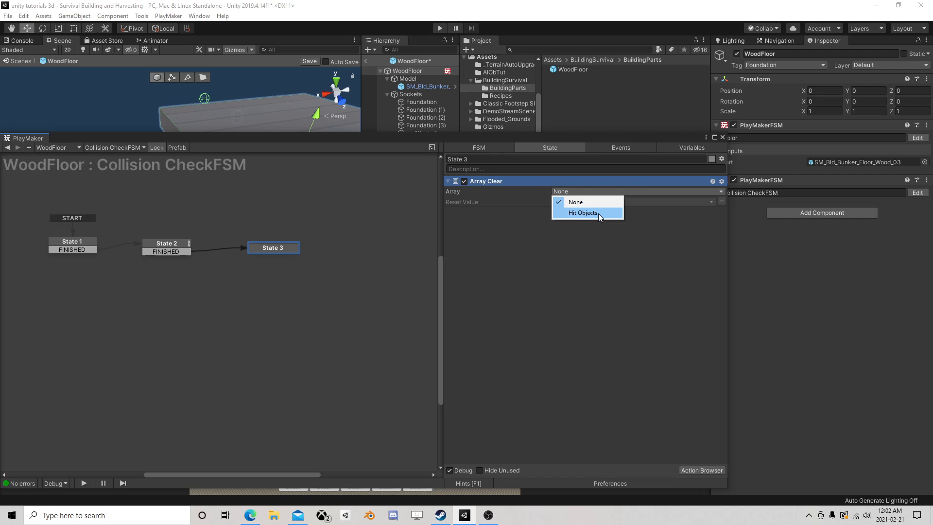
click(599, 214)
Add a FINISHED transition to State 3 and link it back to State 2
right_click(268, 249)
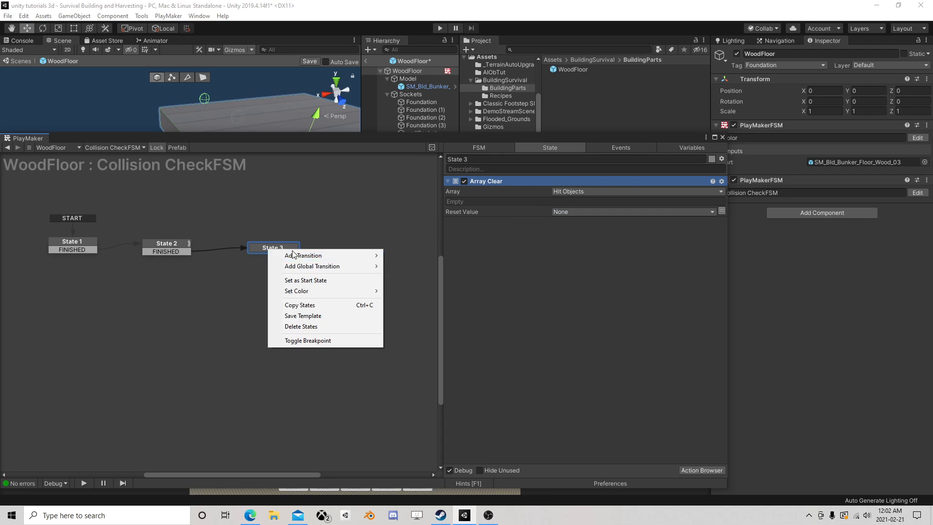
mouse_move(311, 254)
click(392, 253)
drag(280, 257, 296, 246)
Reposition State 2 and State 3 in the graph so they are spaced farther apart
drag(181, 248, 209, 246)
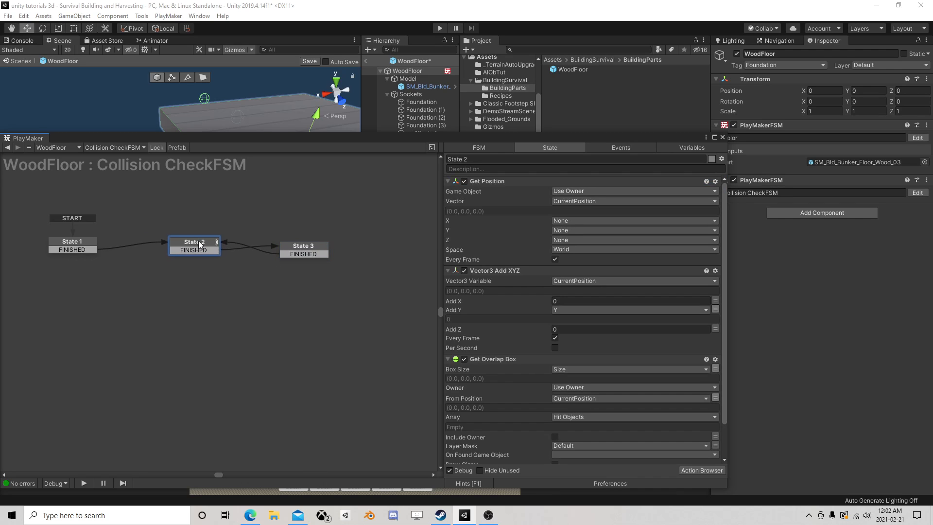
drag(311, 243, 337, 241)
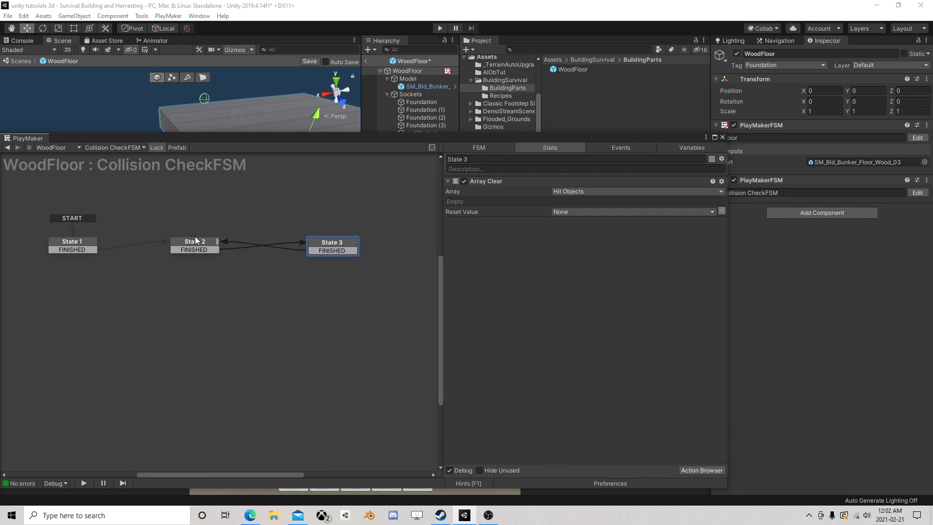
drag(198, 247, 188, 248)
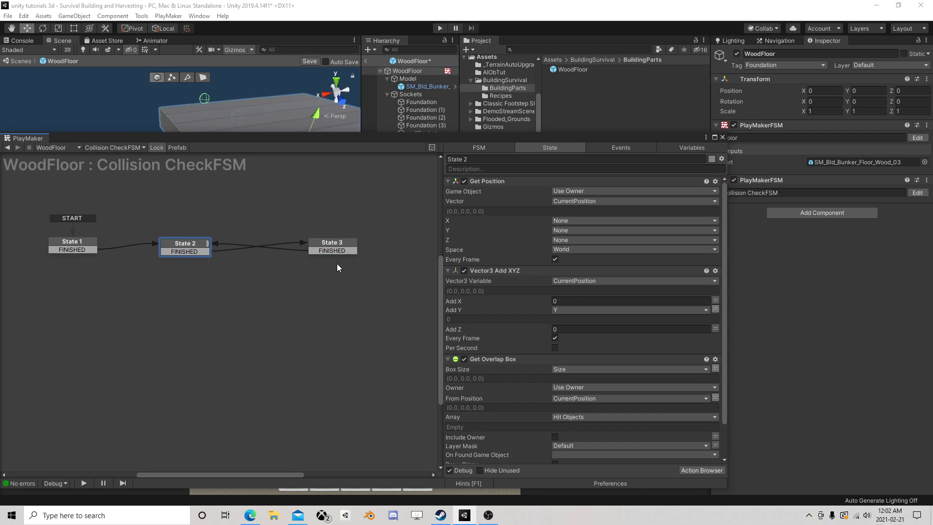
drag(323, 248, 339, 251)
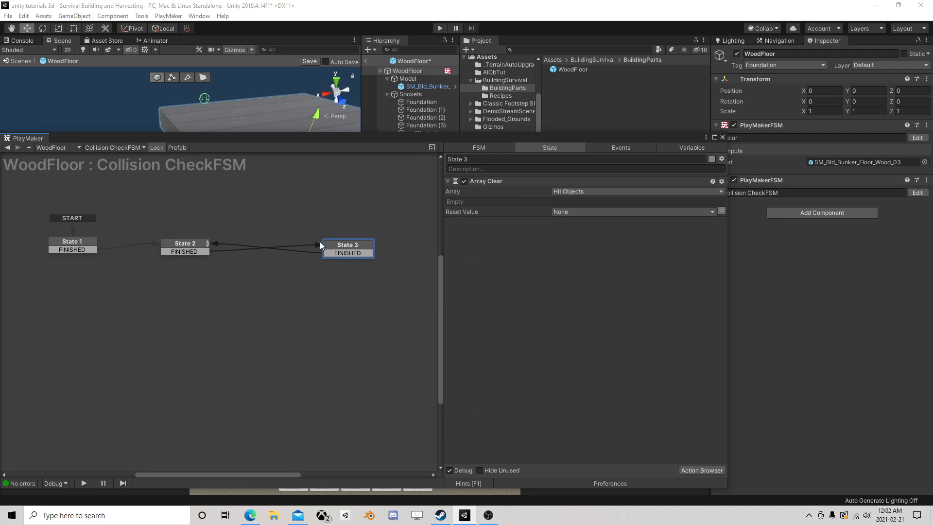
Create State 4 below and beside State 2 and redirect State 2's FINISHED transition to it
click(185, 245)
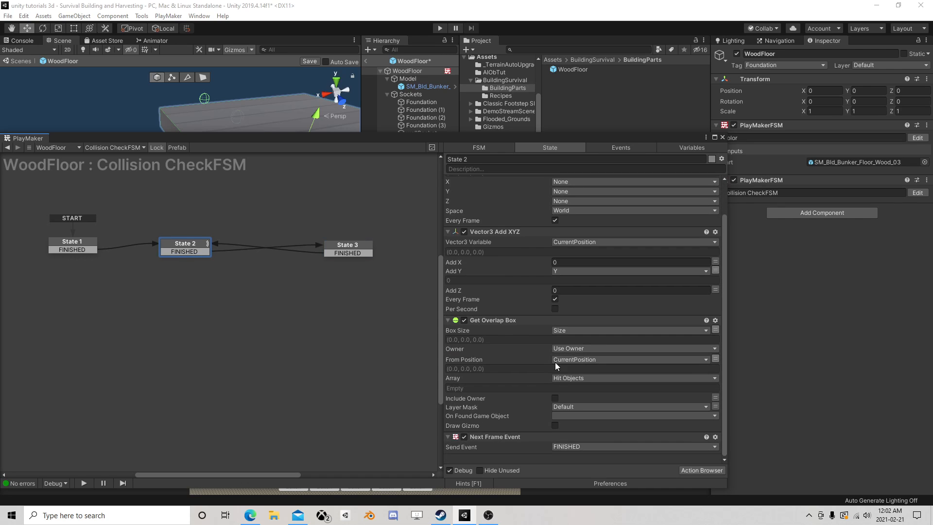
drag(183, 253, 228, 281)
right_click(222, 277)
click(247, 284)
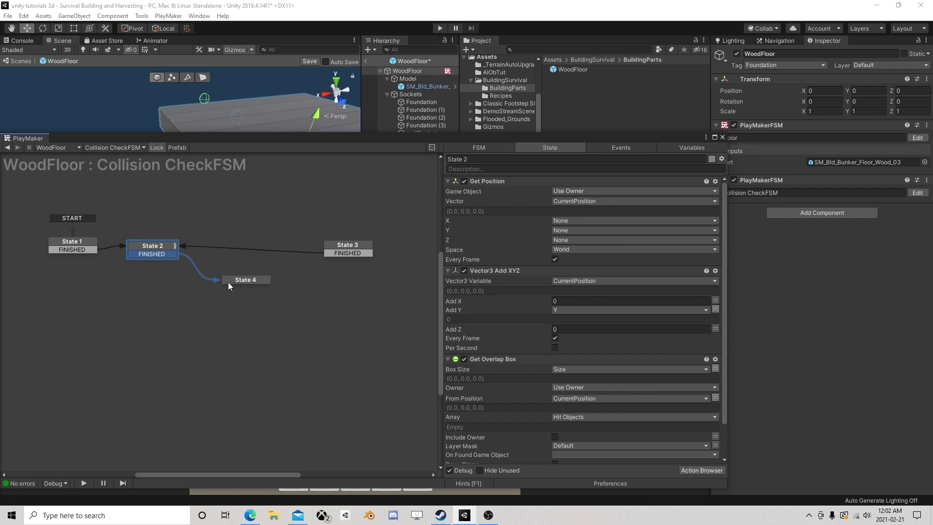
click(239, 281)
click(703, 470)
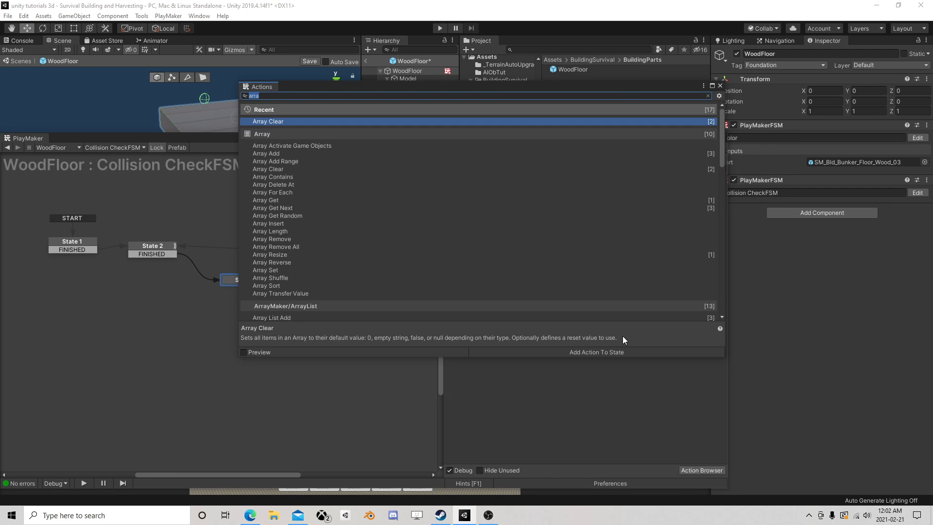
text(arr)
click(719, 86)
Add an Array Resize action to State 3 that targets the Hit Objects array
click(352, 247)
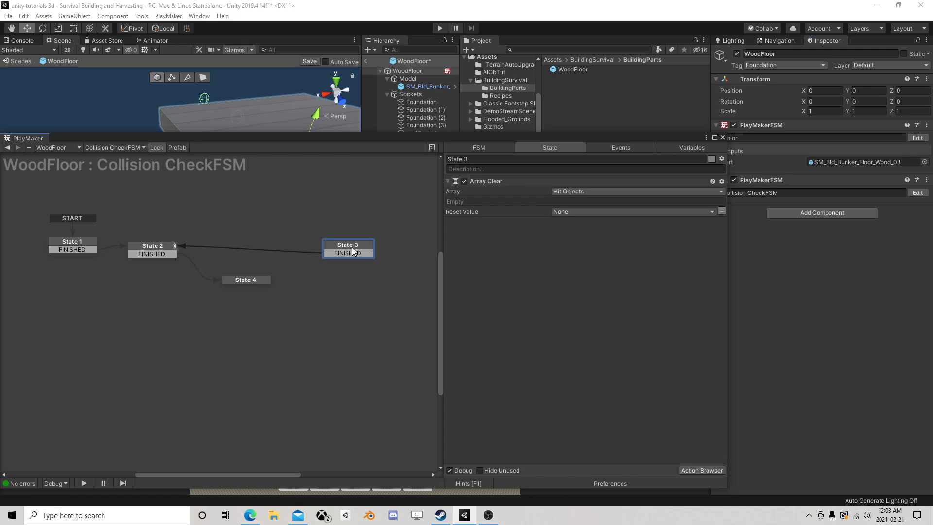
click(686, 468)
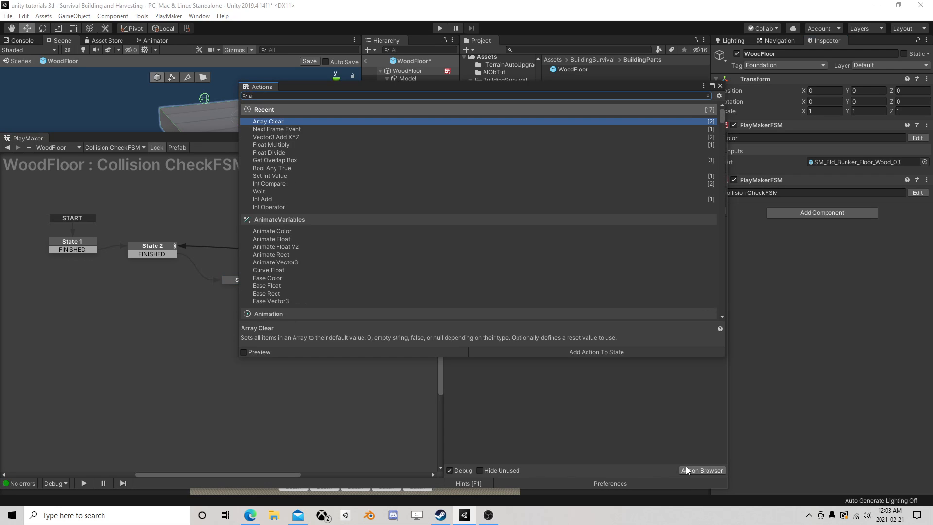
text(re)
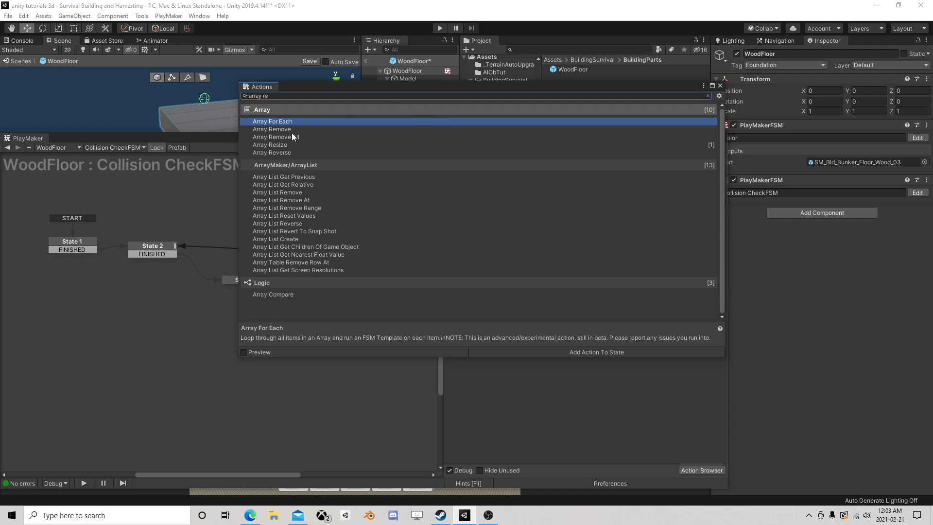
double_click(284, 145)
click(720, 86)
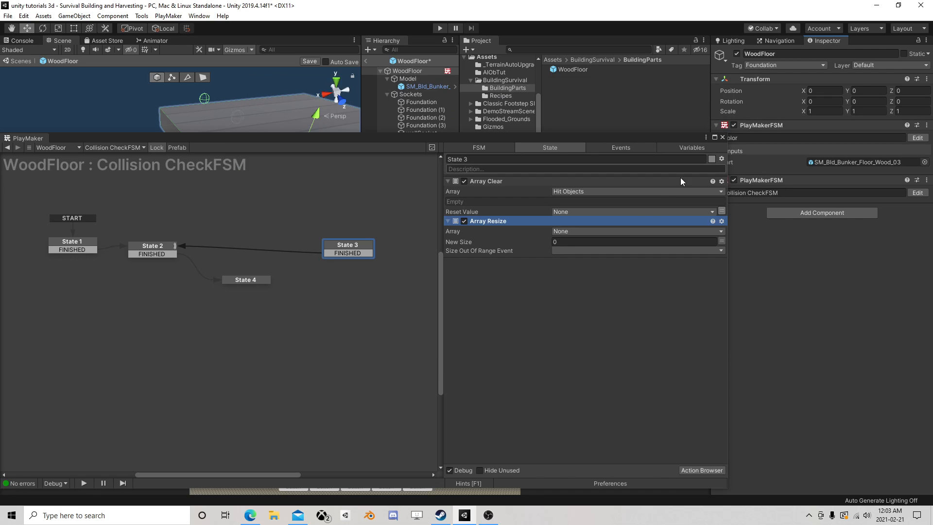
click(567, 232)
click(596, 253)
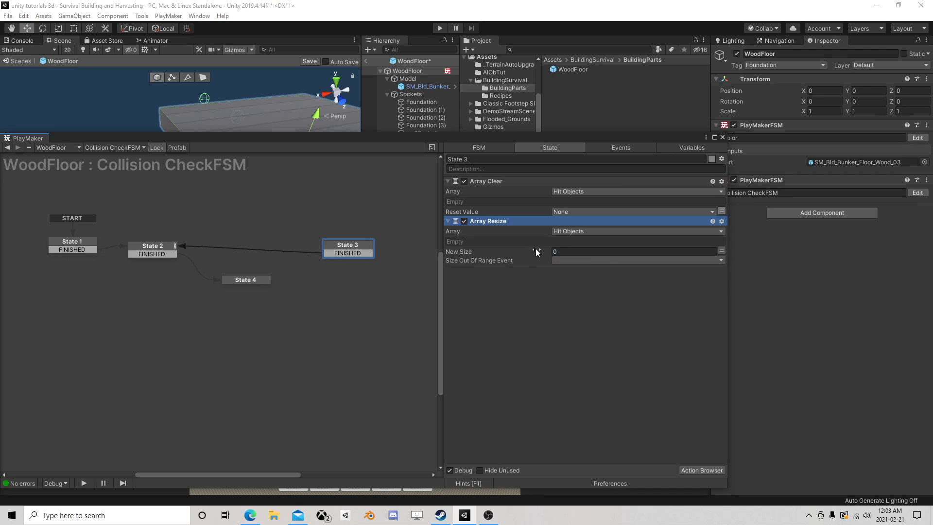
Add an Array Length action to State 4 that reads the Hit Objects array
click(270, 281)
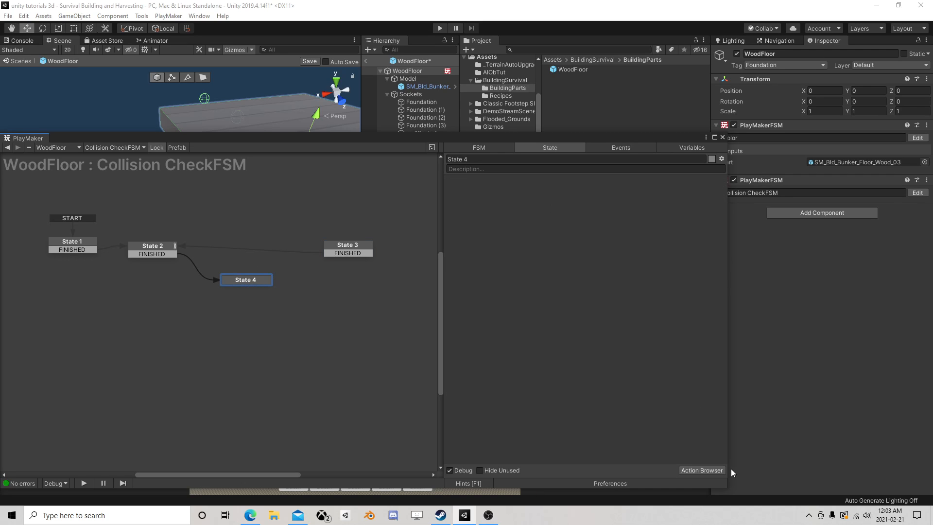
click(716, 469)
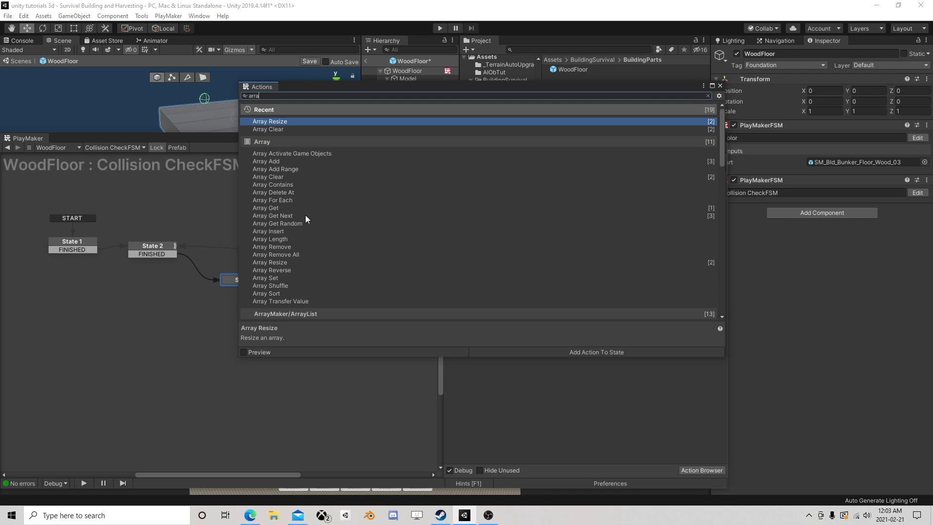
double_click(282, 239)
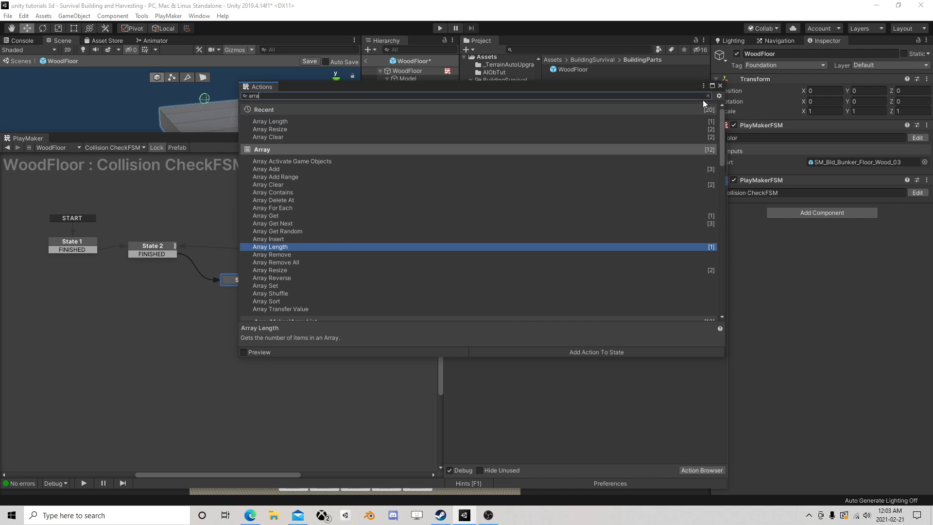
click(719, 86)
click(562, 191)
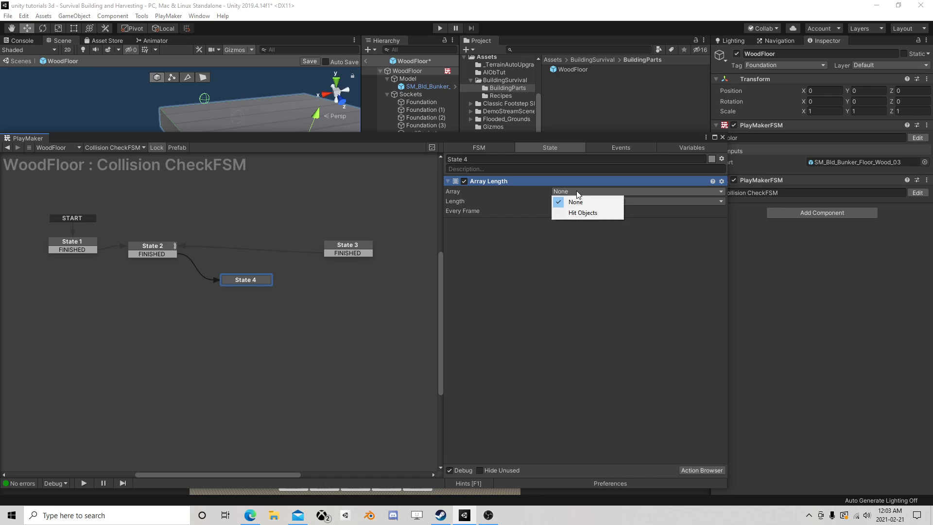
click(585, 212)
Store the Array Length result in a new variable named Length
click(578, 210)
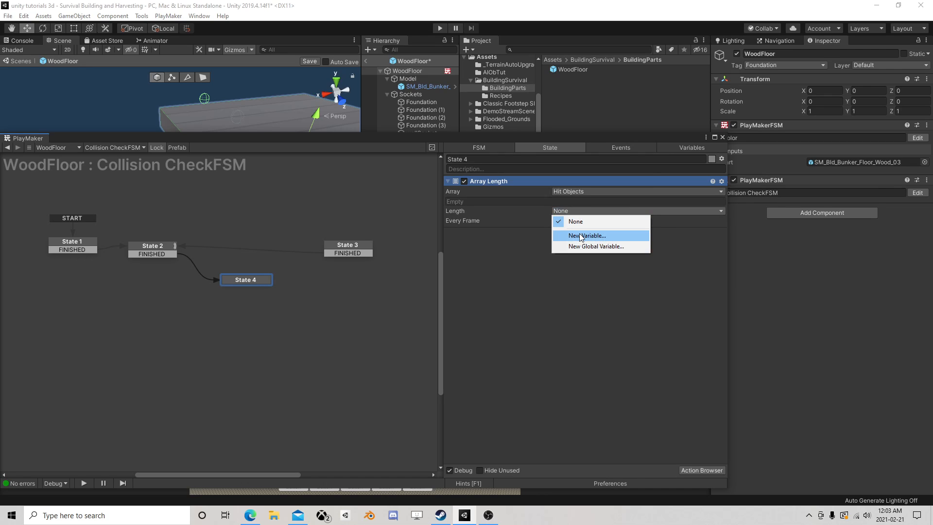
click(581, 235)
text(Length)
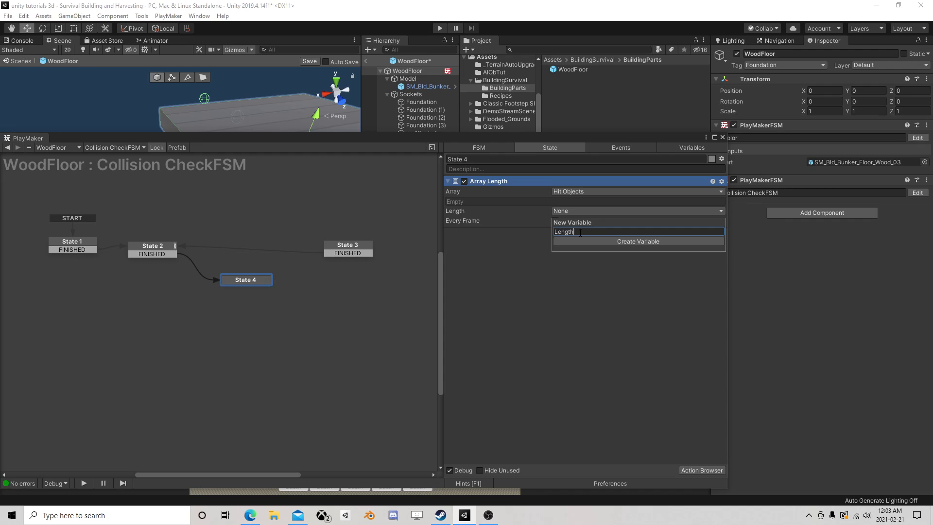
key(Return)
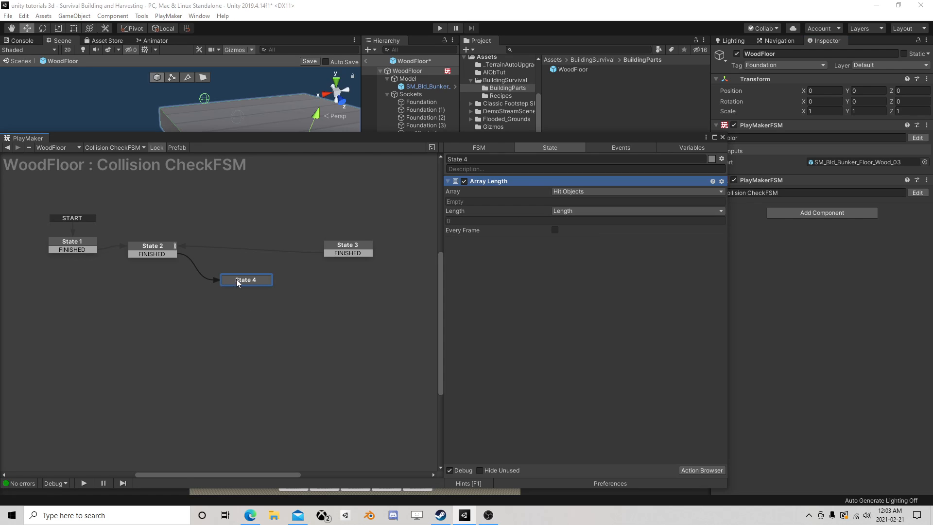
right_click(243, 280)
mouse_move(294, 288)
click(316, 261)
Add an Int Compare action to State 4 and place it below the Array Length action
click(687, 471)
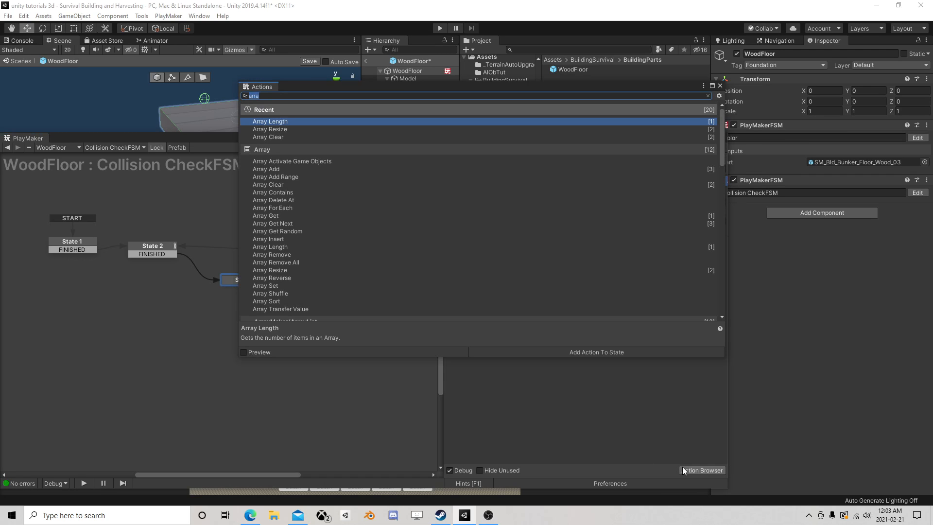
text(flo)
key(BackSpace)
key(BackSpace)
key(BackSpace)
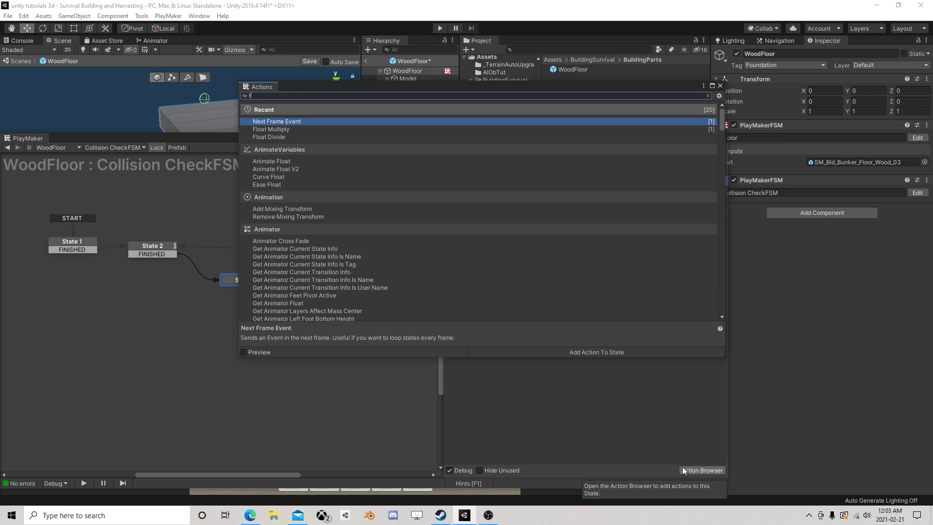
text(ubt)
key(BackSpace)
key(BackSpace)
key(BackSpace)
text(int com)
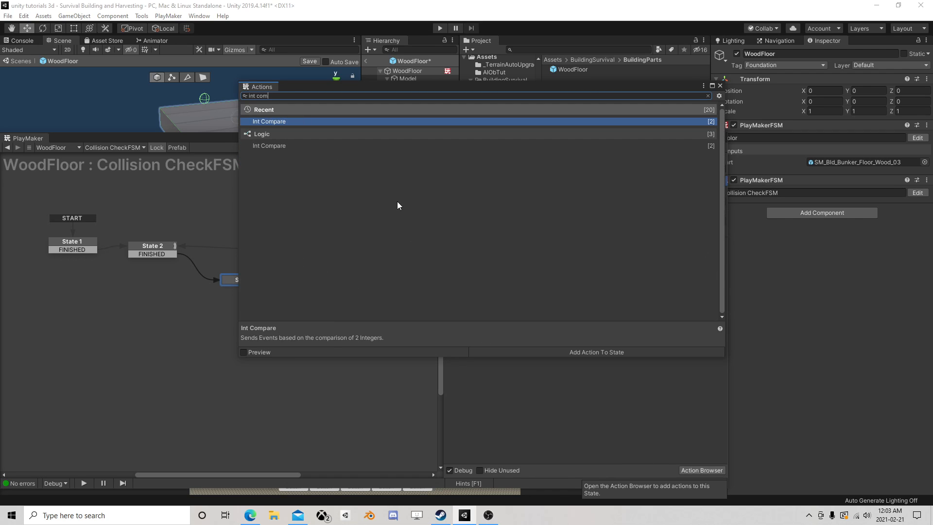
double_click(337, 121)
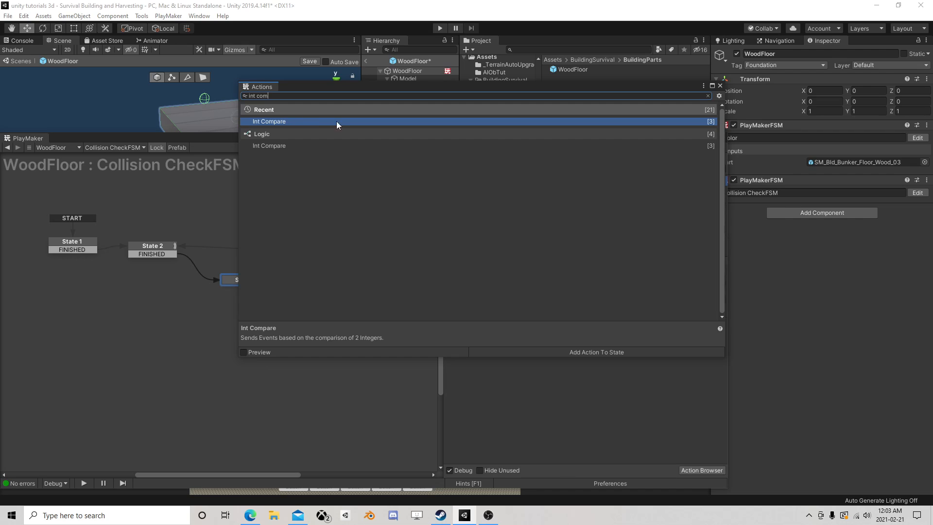
click(720, 85)
drag(486, 182, 543, 319)
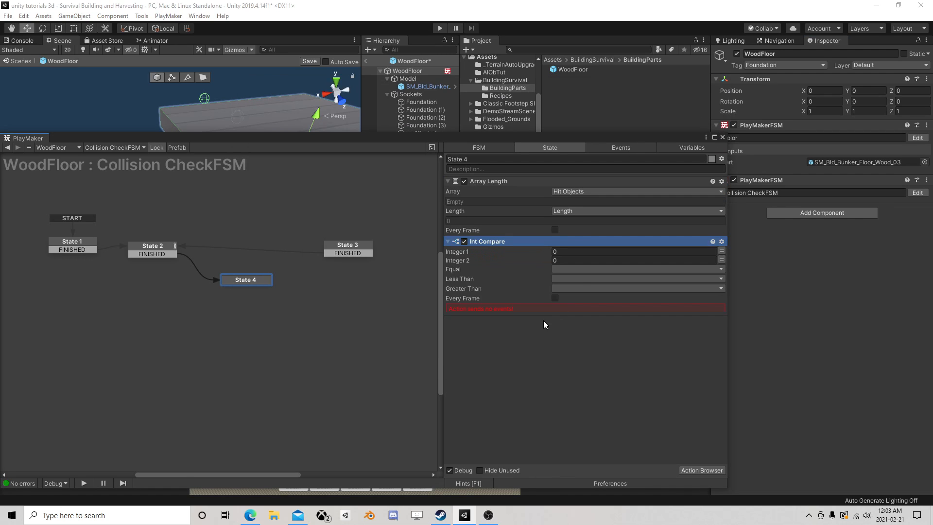
Use the Length variable as Integer 1 of the Int Compare action, compared against 0
click(722, 251)
click(664, 251)
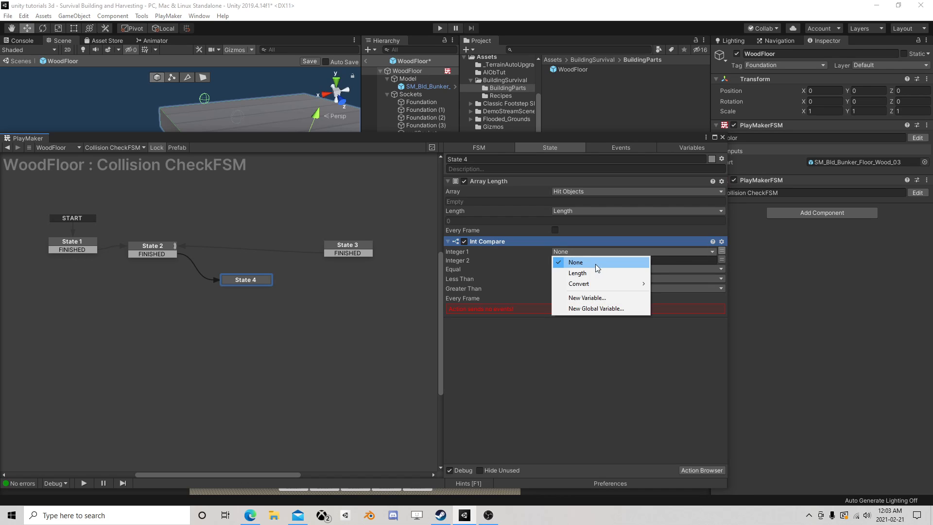
click(590, 272)
click(575, 271)
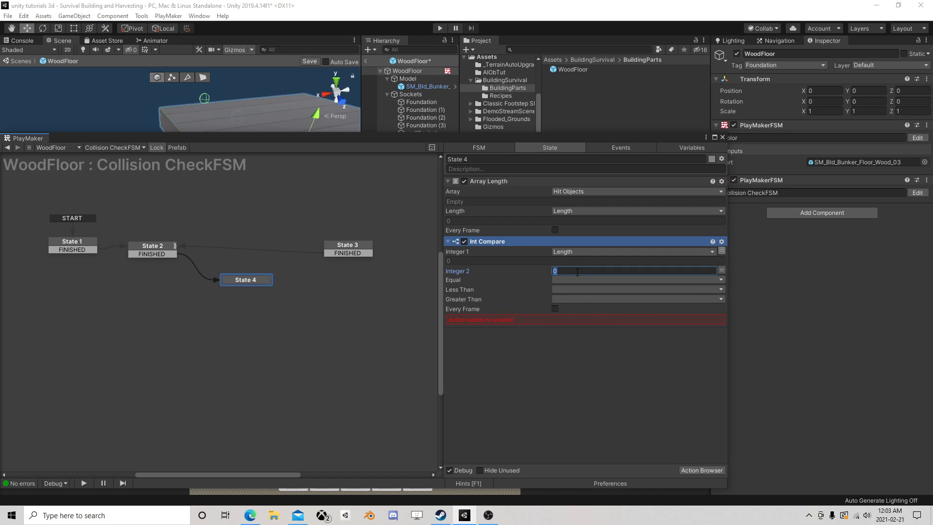
Assign new events to Int Compare: good for Equal and bad for Greater Than
click(558, 281)
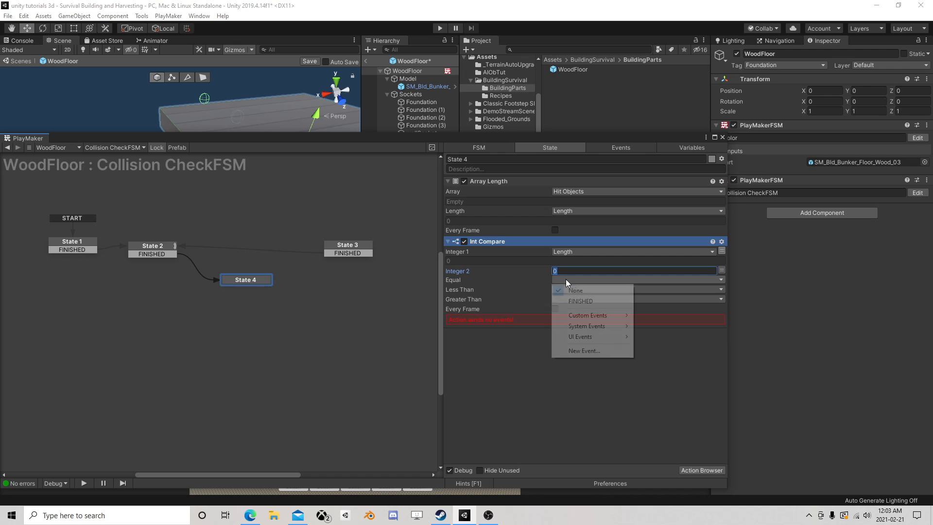
click(588, 352)
text(good)
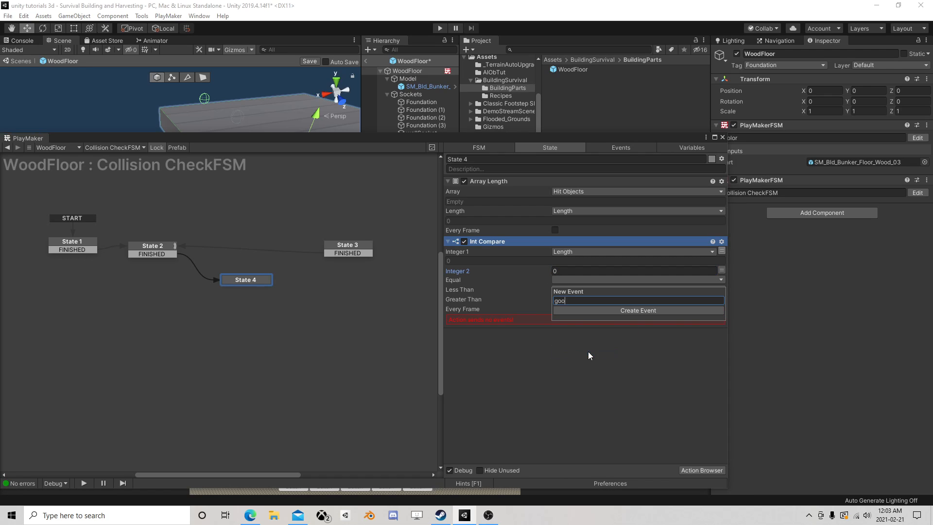
key(Return)
click(564, 299)
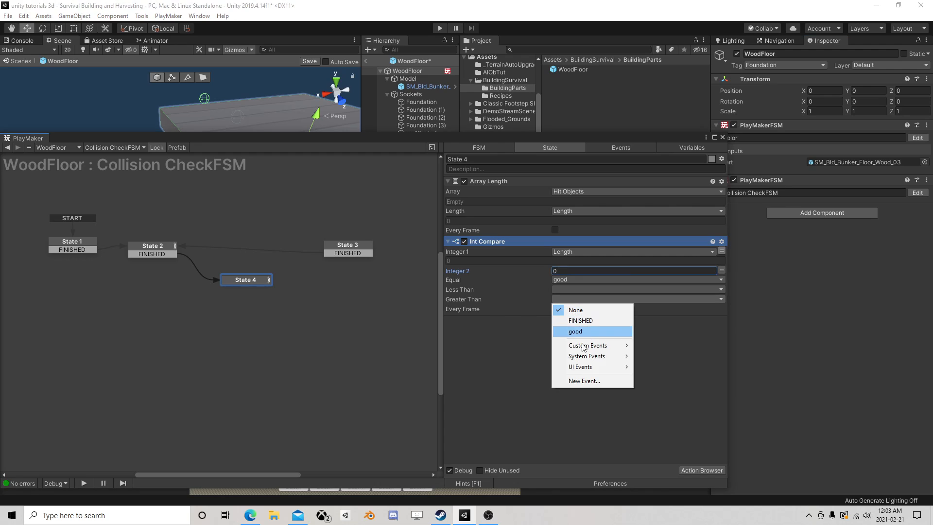
click(585, 380)
text(bad)
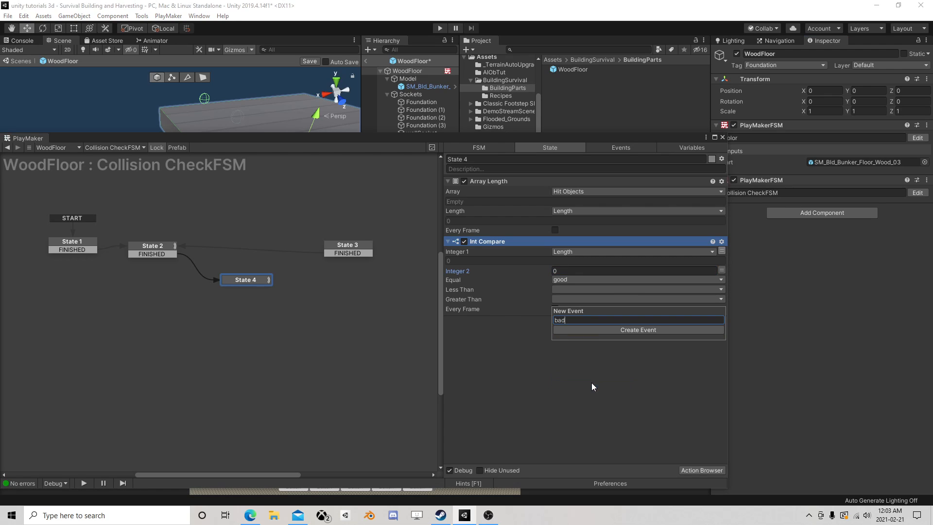
key(Return)
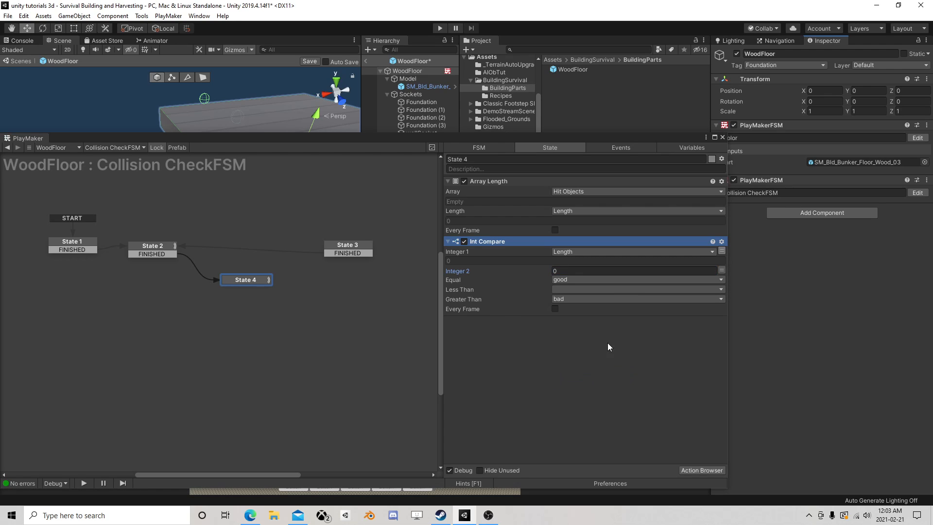
Add transitions for the good and bad events to State 4
right_click(248, 281)
mouse_move(262, 285)
click(389, 296)
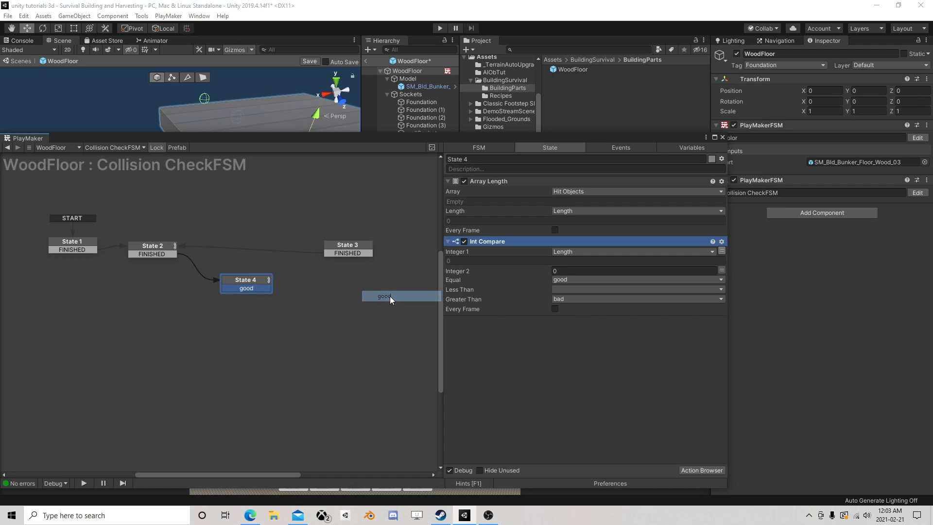
right_click(263, 281)
mouse_move(357, 287)
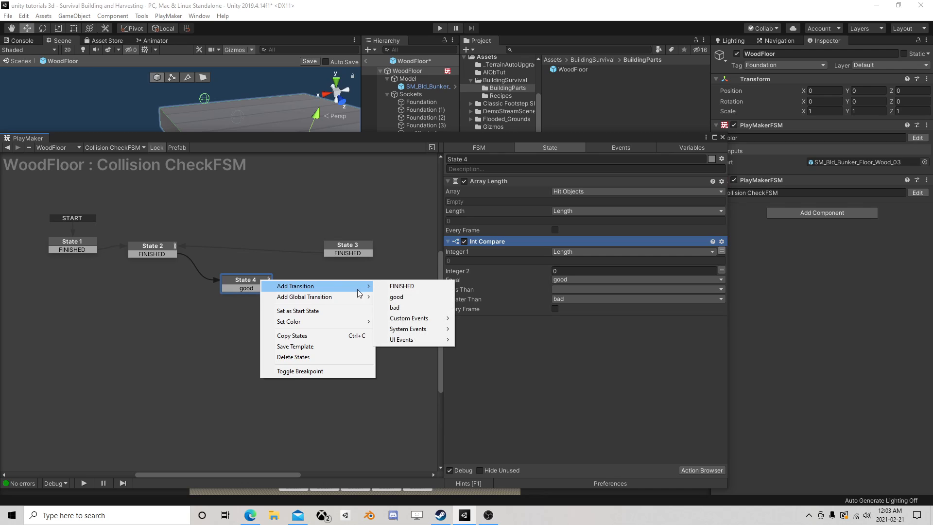
click(393, 307)
Move State 3 farther from State 4, create State 5 between them, and link State 4's good transition to State 5
drag(343, 249, 381, 260)
right_click(301, 288)
click(314, 293)
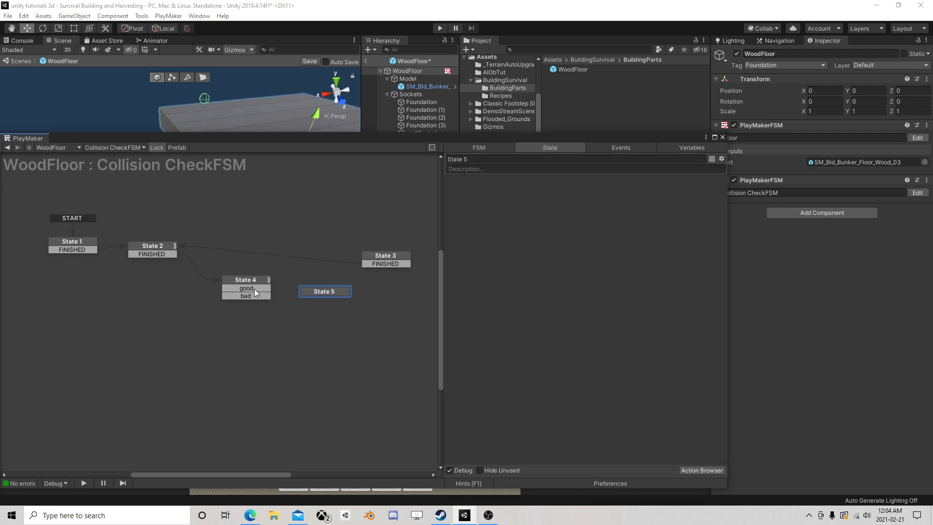
drag(255, 288, 392, 265)
Add a FINISHED transition from State 5 to State 3 and reposition State 5 slightly higher in the graph
right_click(313, 282)
mouse_move(343, 286)
click(458, 286)
drag(318, 280, 318, 266)
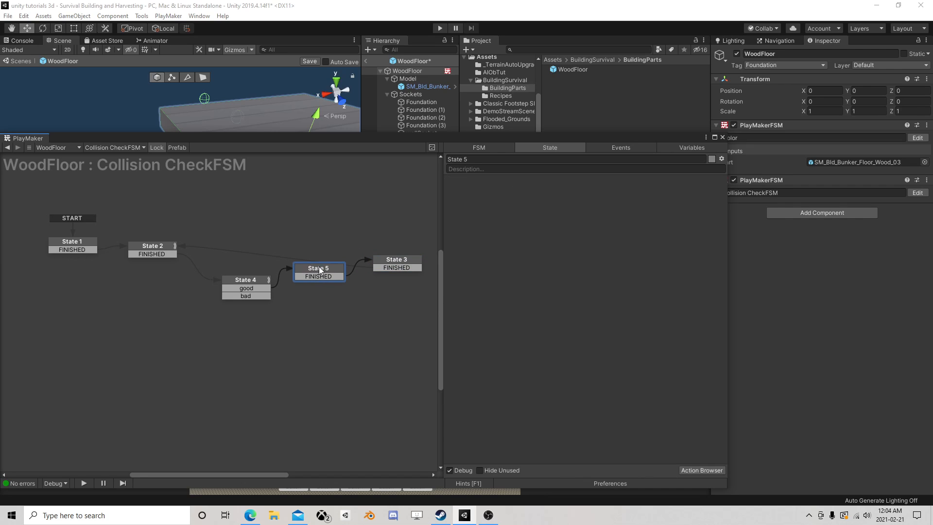
Add a Send Event action to State 5
click(701, 469)
text(sen)
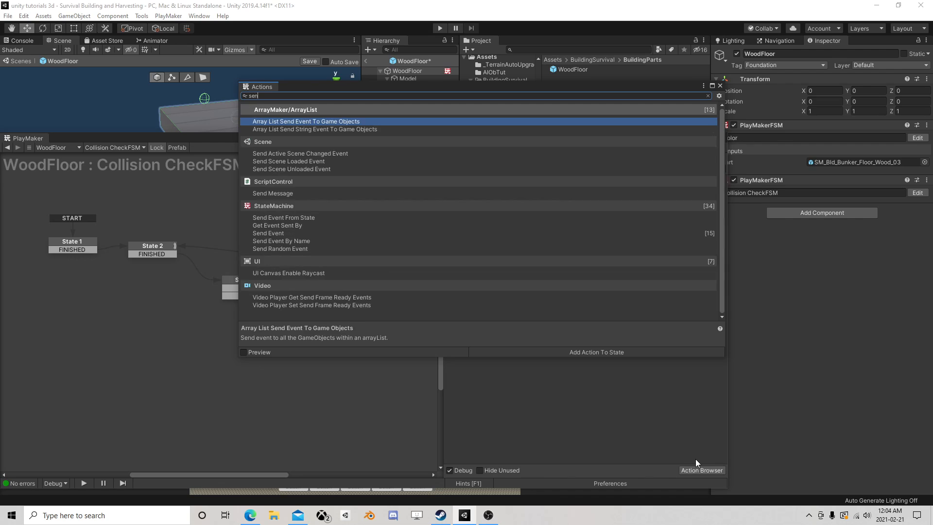
text(d eve)
double_click(282, 200)
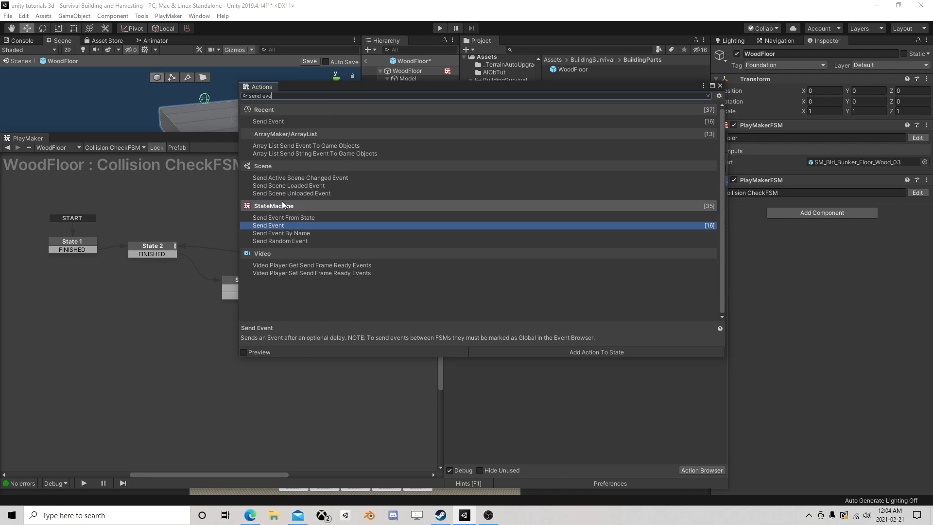
click(720, 85)
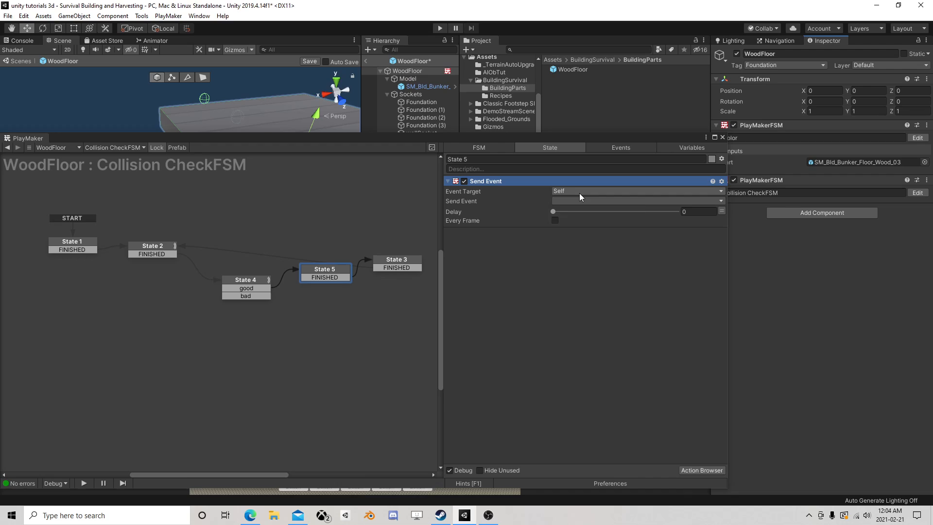
Set State 5's Send Event target to Game Object FSM on the owner, with Color as the FSM name
click(579, 193)
click(574, 222)
click(712, 212)
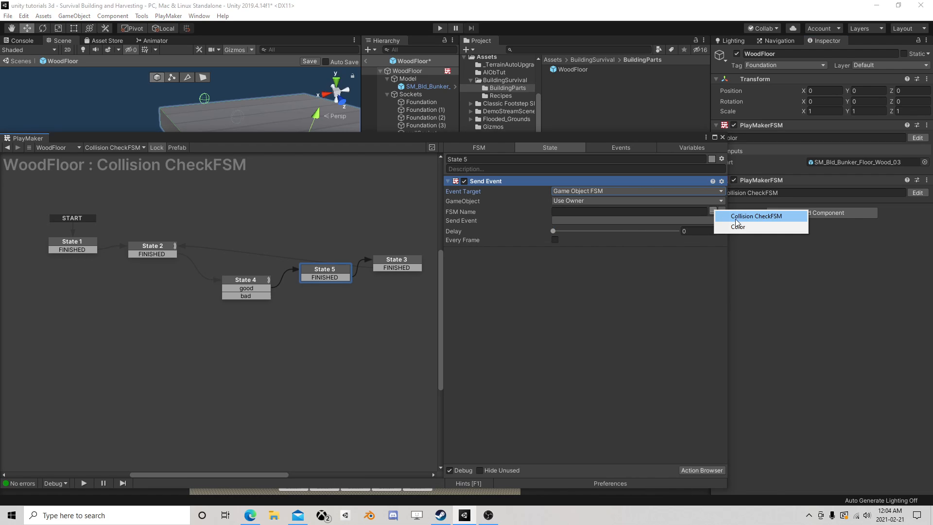
click(738, 226)
click(675, 220)
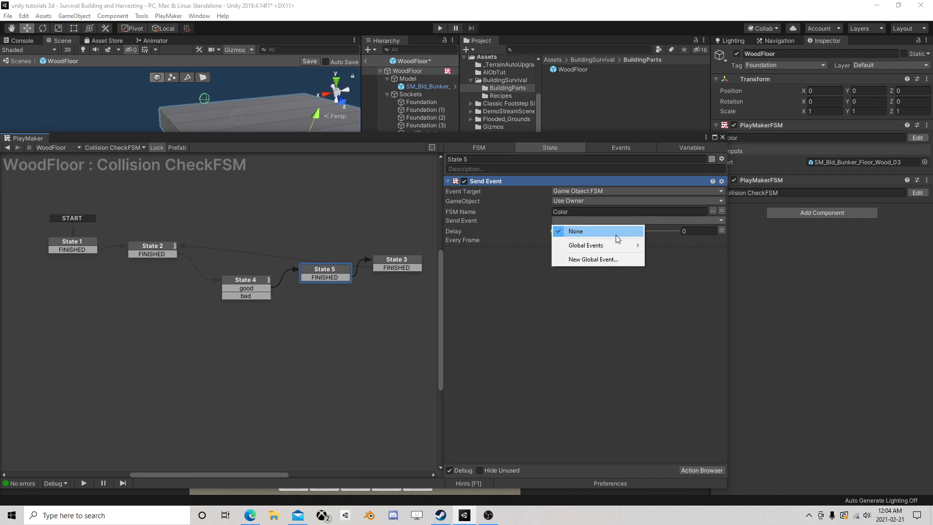
mouse_move(605, 247)
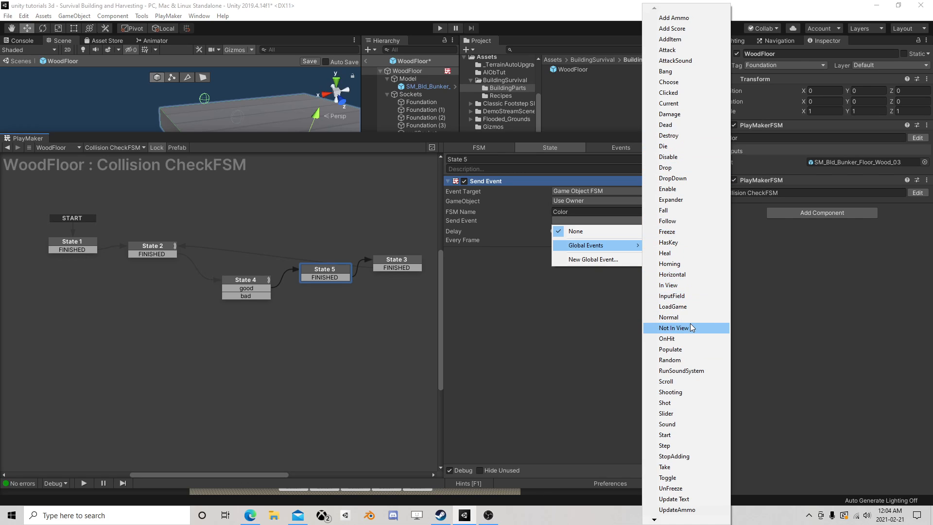
click(563, 343)
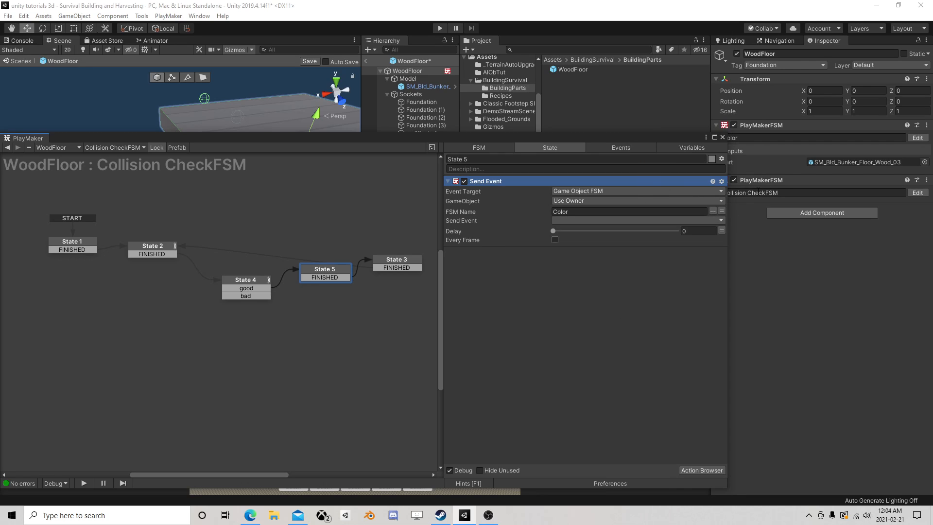
Make the Bad, Good and Build events of the WoodFloor's Color FSM global
click(917, 138)
click(622, 149)
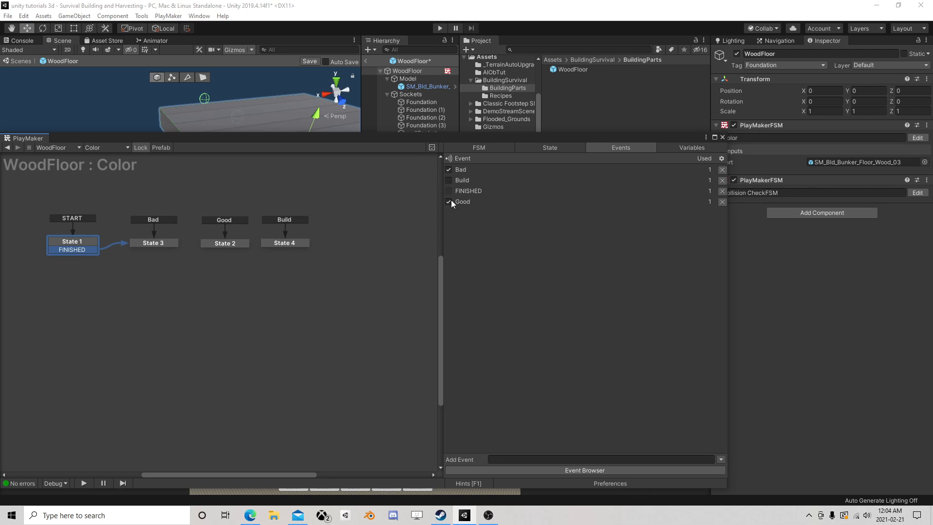
click(449, 180)
click(722, 138)
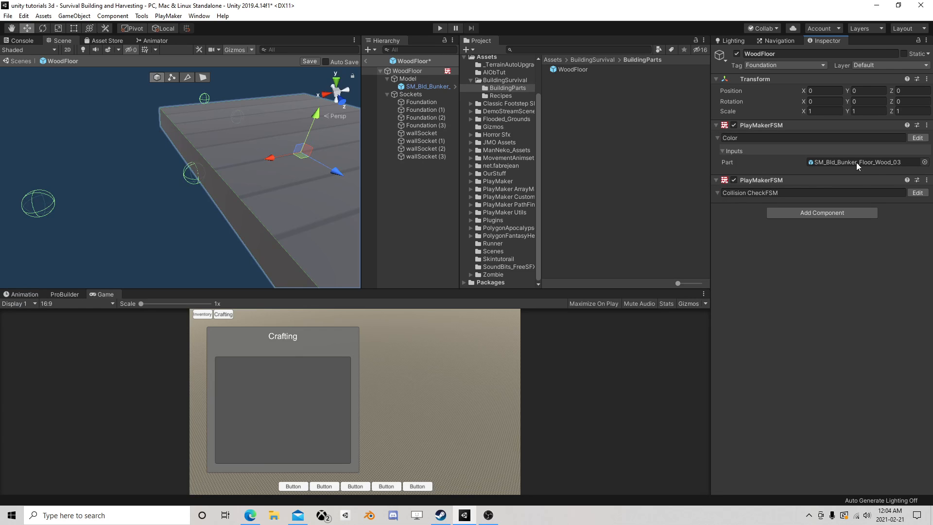
Set State 5 of the Collision CheckFSM to send the Good event
click(917, 192)
click(324, 270)
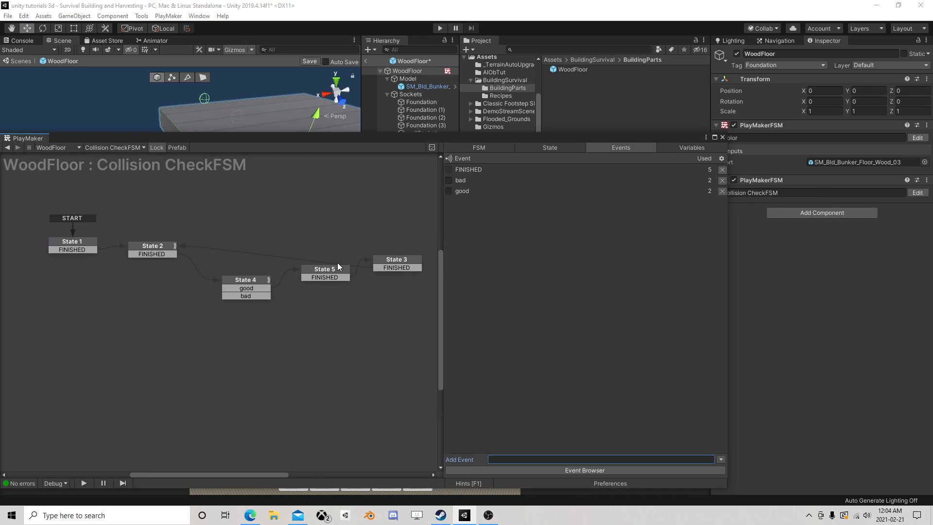
click(581, 221)
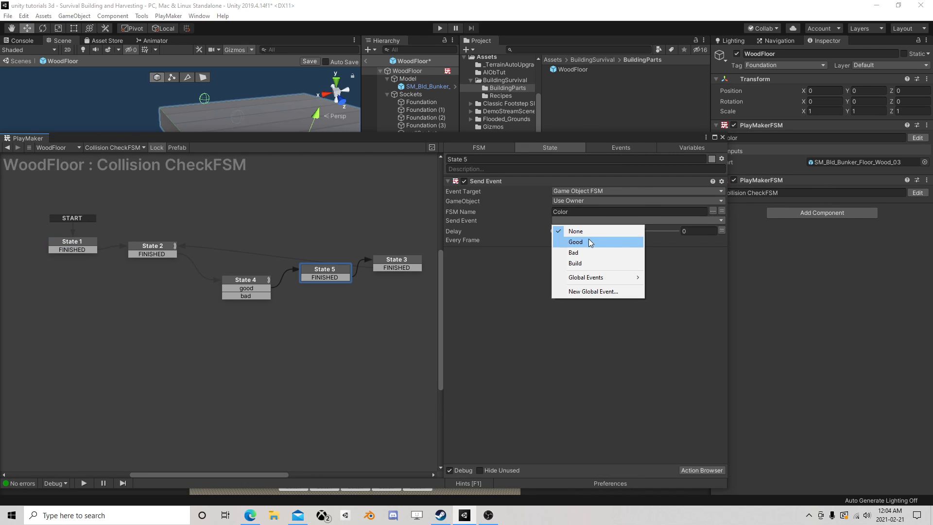
click(589, 242)
Duplicate State 5 just below the original and link State 4's bad transition to the copy
right_click(318, 268)
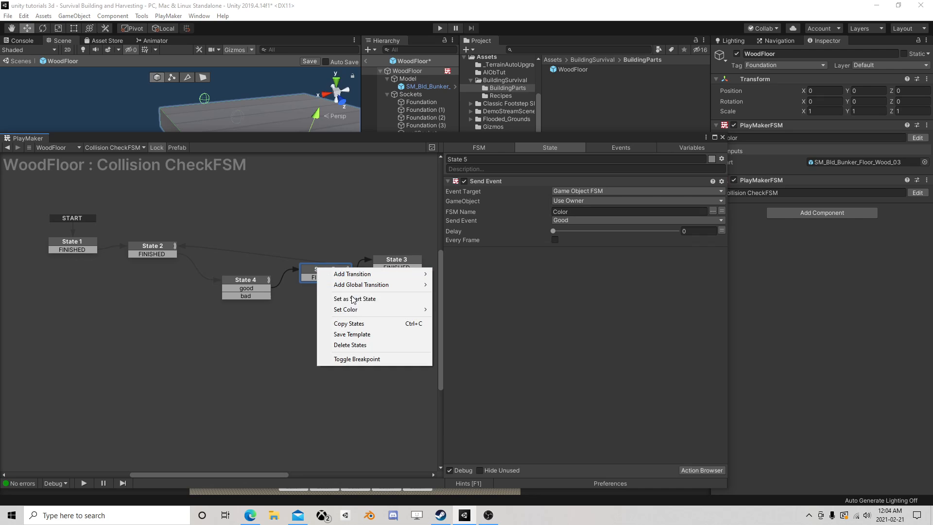
click(349, 324)
right_click(306, 298)
click(321, 313)
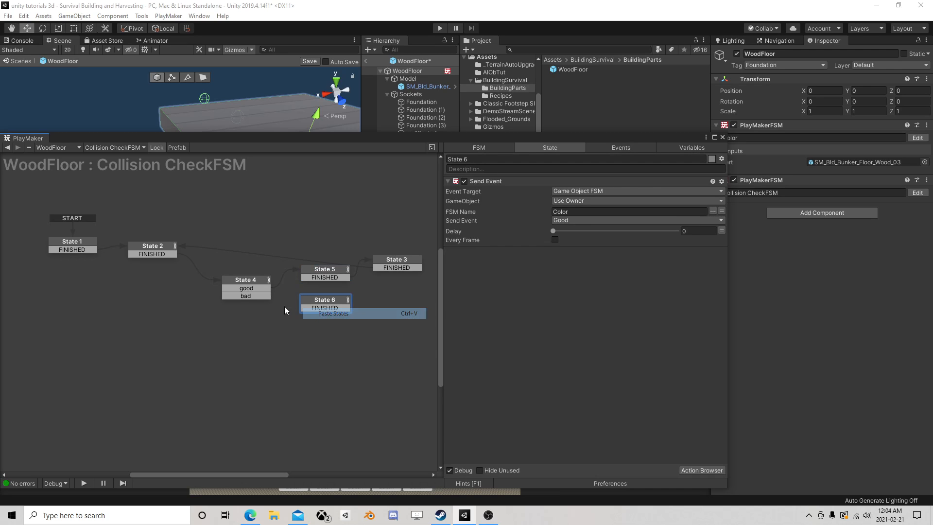
drag(246, 296, 340, 295)
Set State 6 to send the Bad event and save the WoodFloor prefab
click(574, 221)
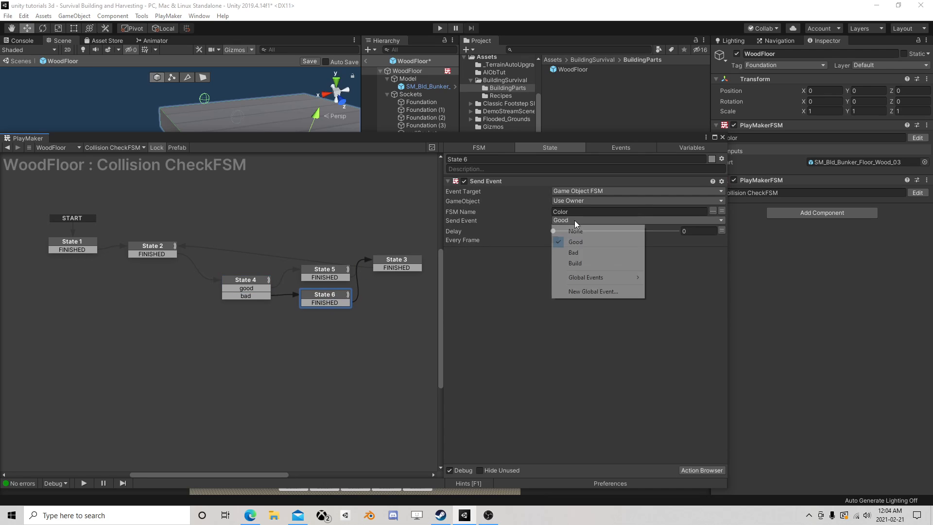
click(580, 253)
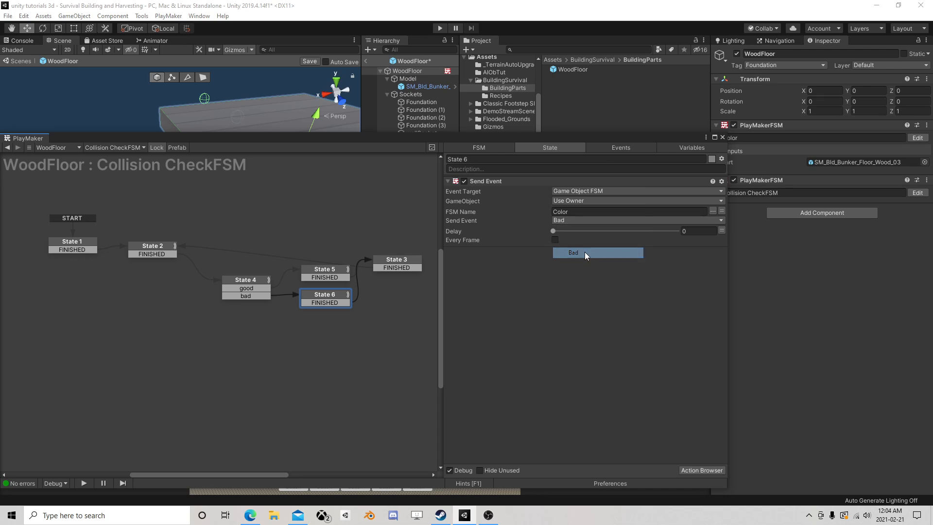
click(722, 137)
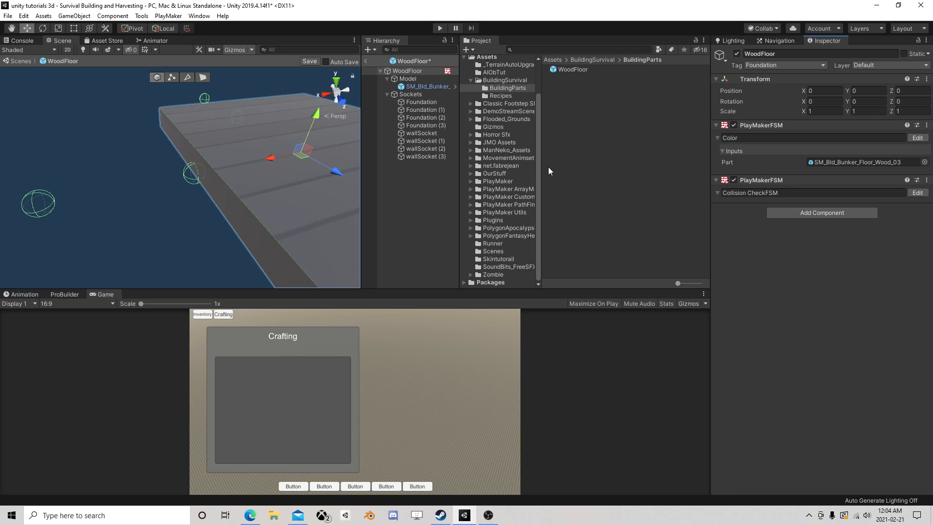
click(312, 62)
Return to the scene, run it with WoodFloor selected, and move the floor vertically and across the terrain to test its placement colour
click(366, 60)
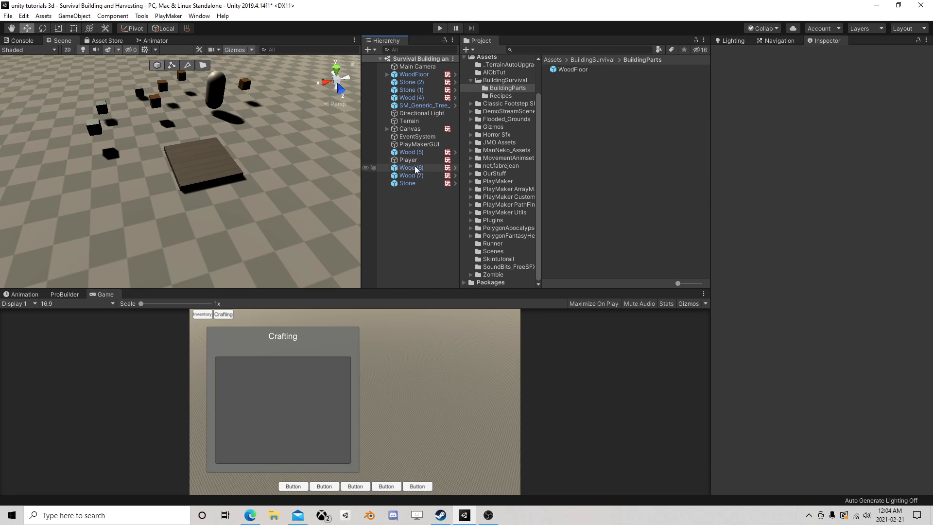
click(414, 74)
click(439, 28)
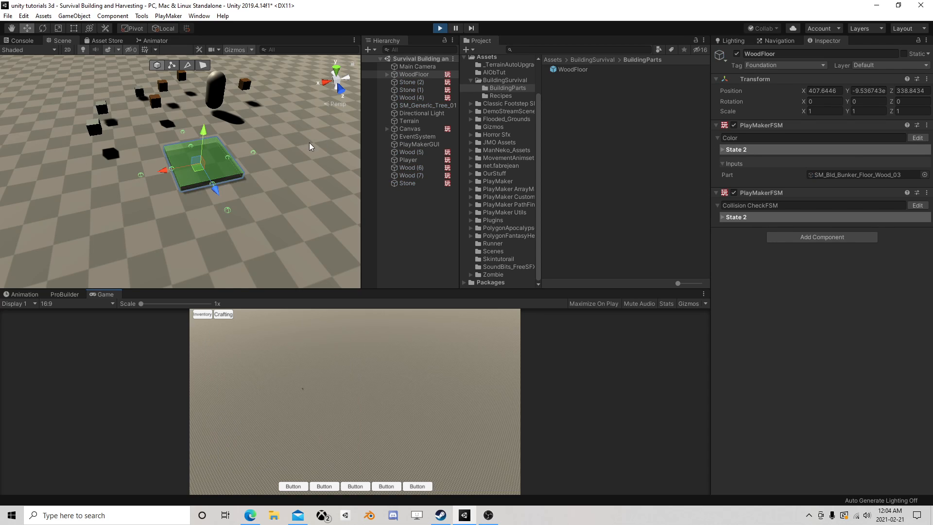
drag(206, 131, 207, 125)
drag(201, 168, 184, 157)
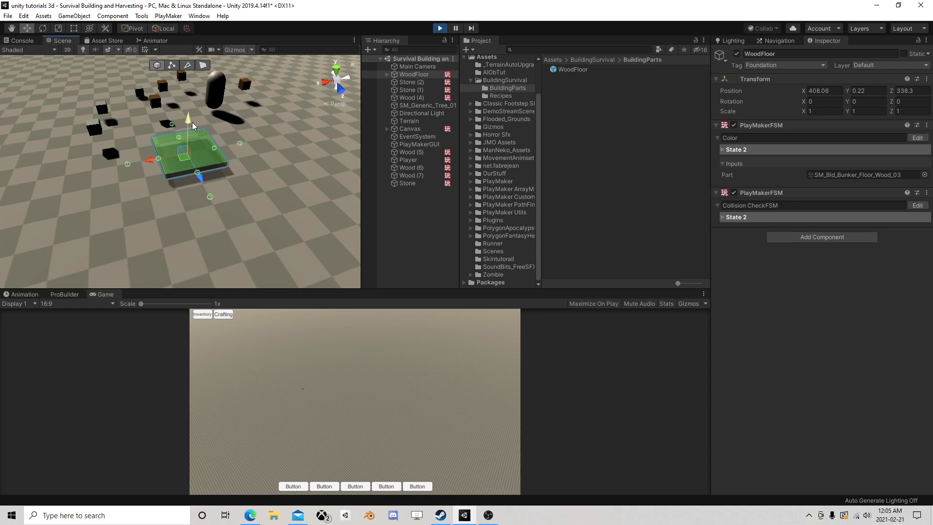
mouse_move(191, 121)
mouse_down()
mouse_move(191, 130)
mouse_move(194, 121)
mouse_up()
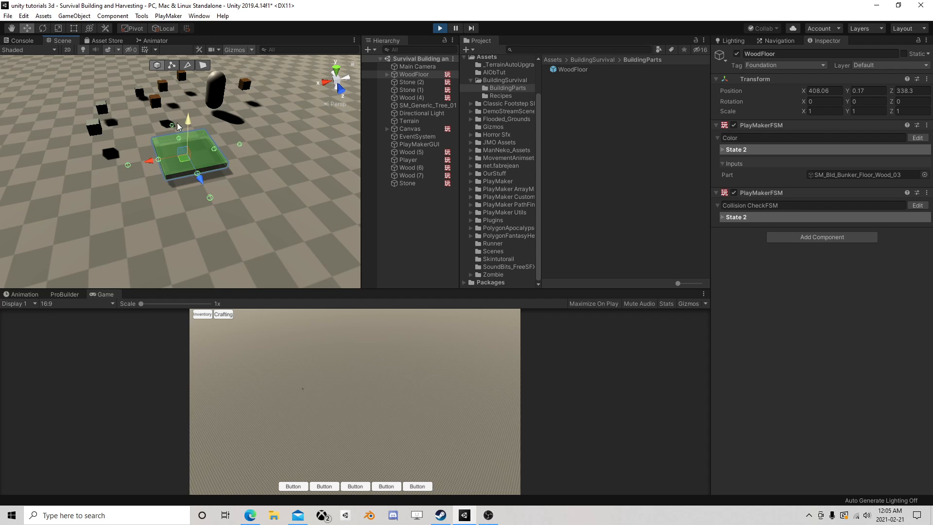
right_drag(199, 121, 240, 140)
drag(240, 139, 248, 115)
Test the floor's collision against the ground from a low viewpoint, lowering it to about Y -0.173, and stop the game
scroll(207, 179, up, 6)
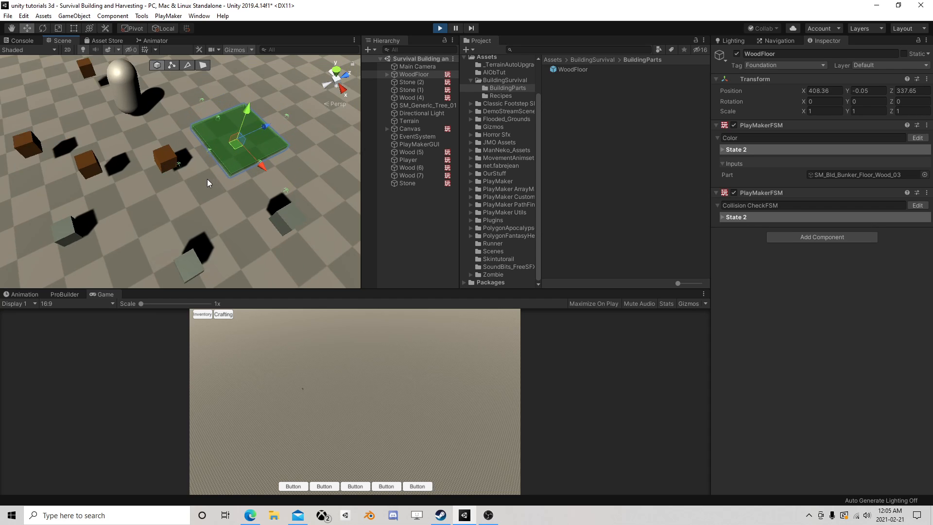
right_drag(211, 203, 246, 113)
middle_drag(245, 203, 229, 181)
scroll(229, 185, up, 3)
right_drag(229, 187, 231, 158)
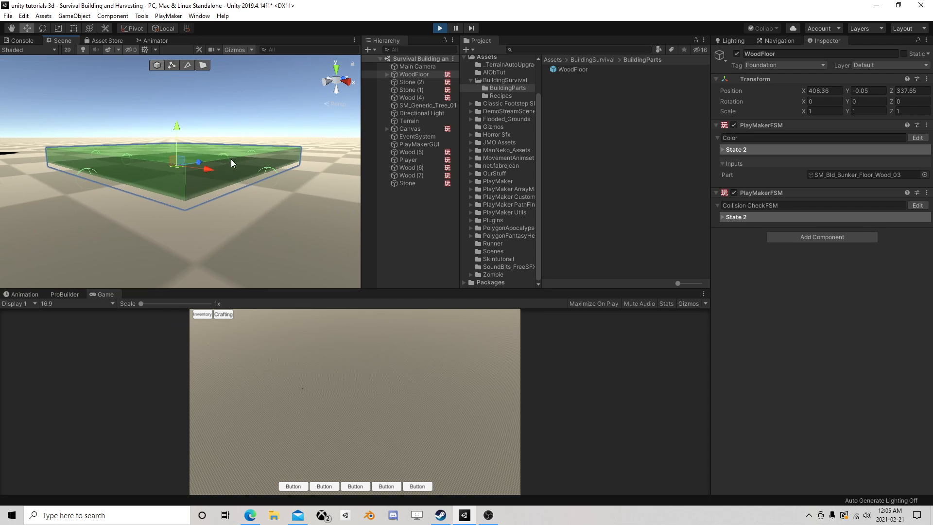
mouse_move(231, 158)
middle_down()
mouse_move(241, 153)
mouse_move(237, 159)
middle_up()
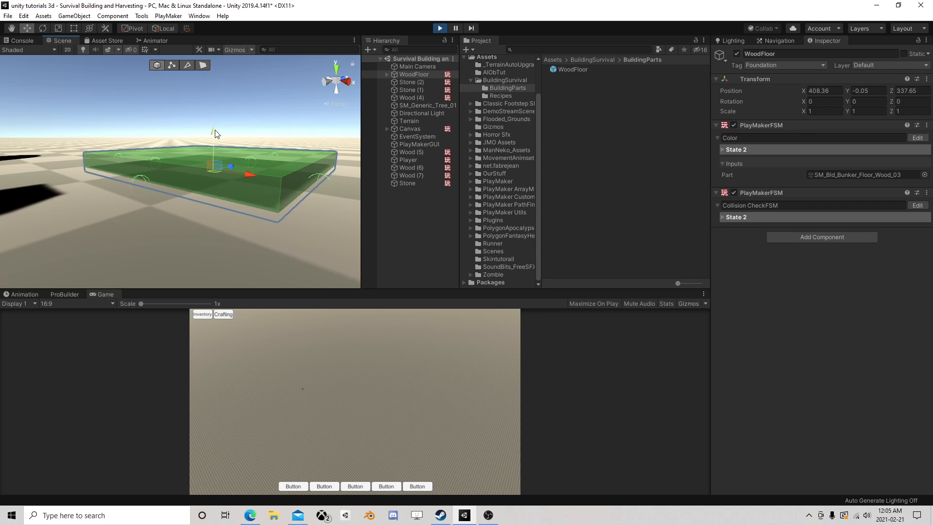
drag(214, 130, 218, 133)
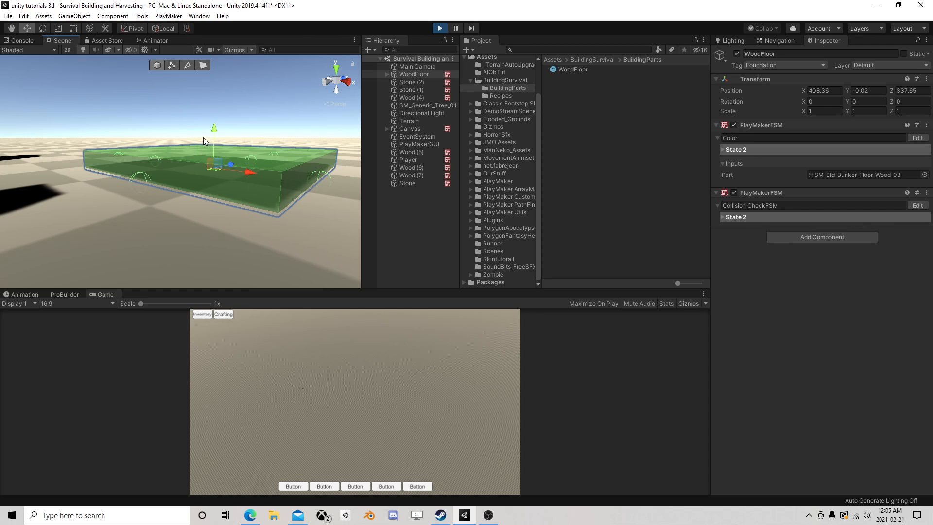
drag(213, 130, 220, 140)
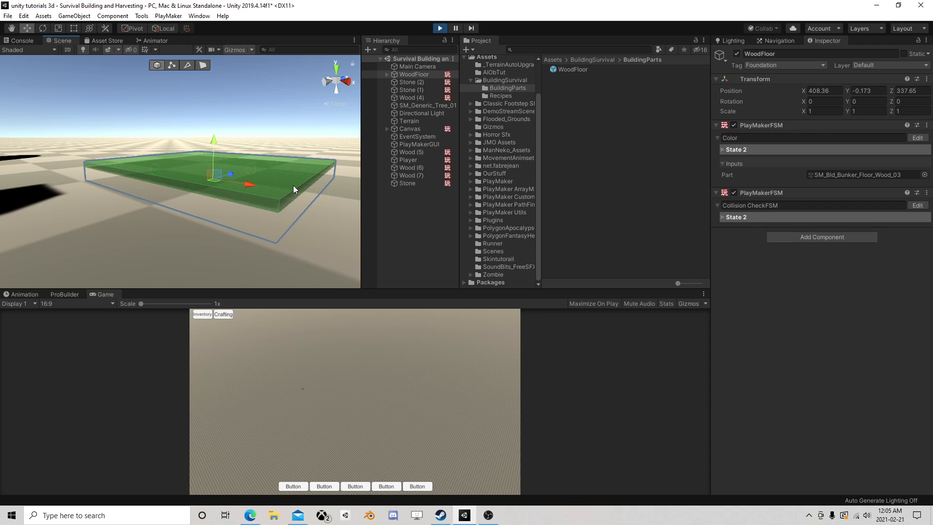
drag(218, 145, 222, 143)
click(440, 28)
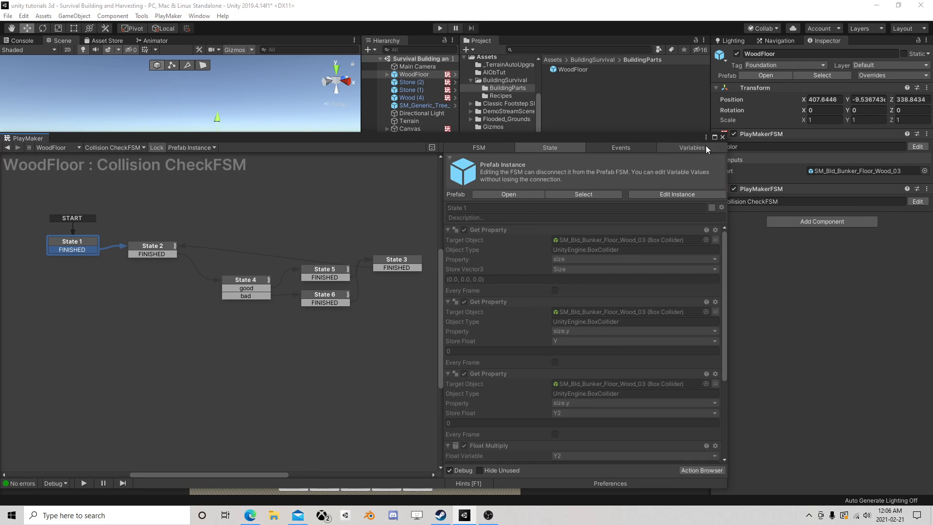
Set the Float Multiply factor for Y2 to -0.2 in State 1 of the WoodFloor prefab's Collision CheckFSM
click(504, 193)
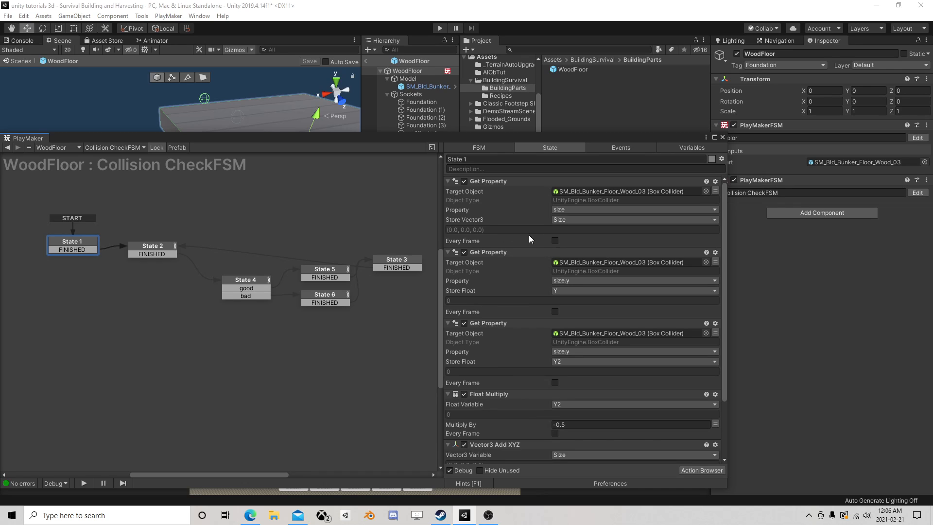
scroll(563, 271, down, 2)
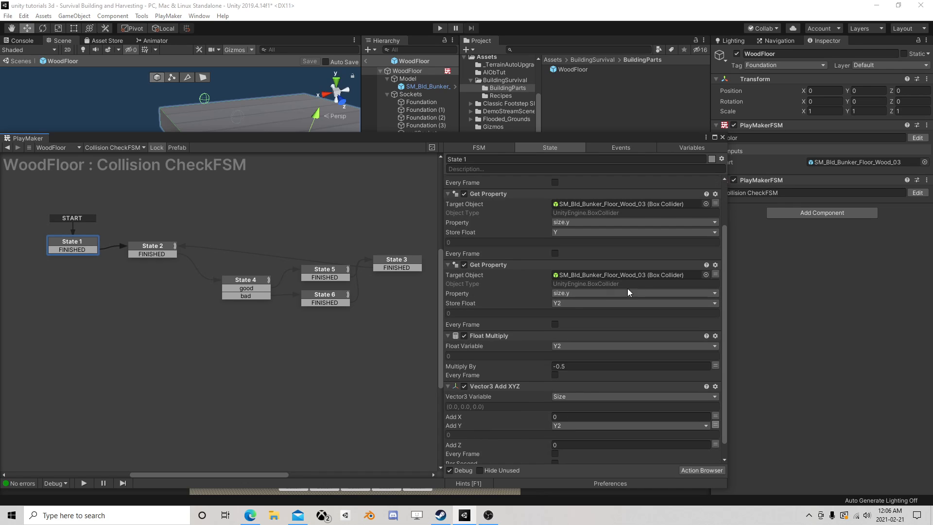
scroll(603, 299, down, 1)
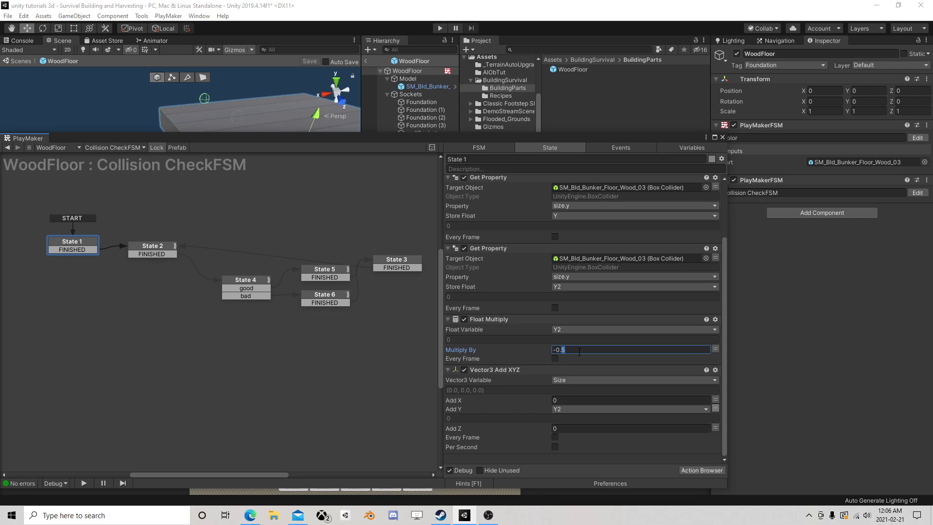
text(2)
click(721, 137)
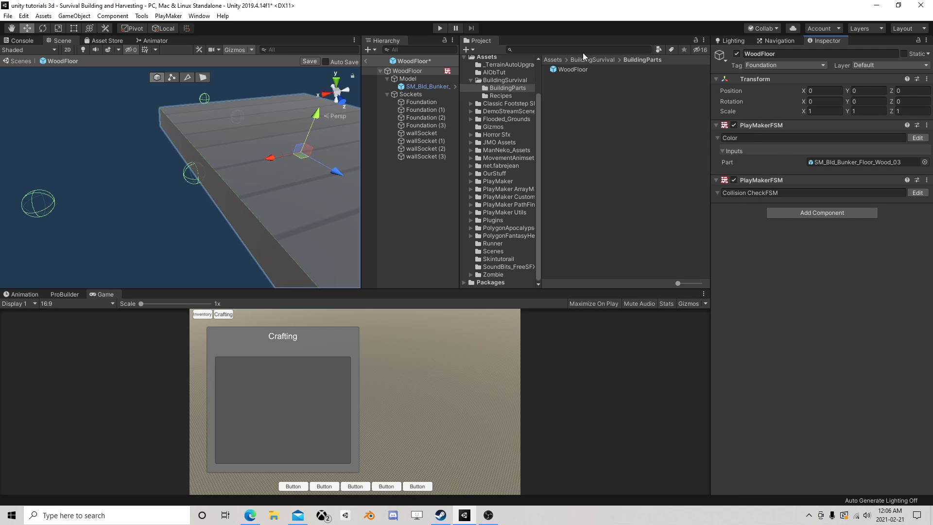
Run the scene again, test the WoodFloor's height against the ground at about Y -0.14, and stop the game
click(366, 60)
click(440, 28)
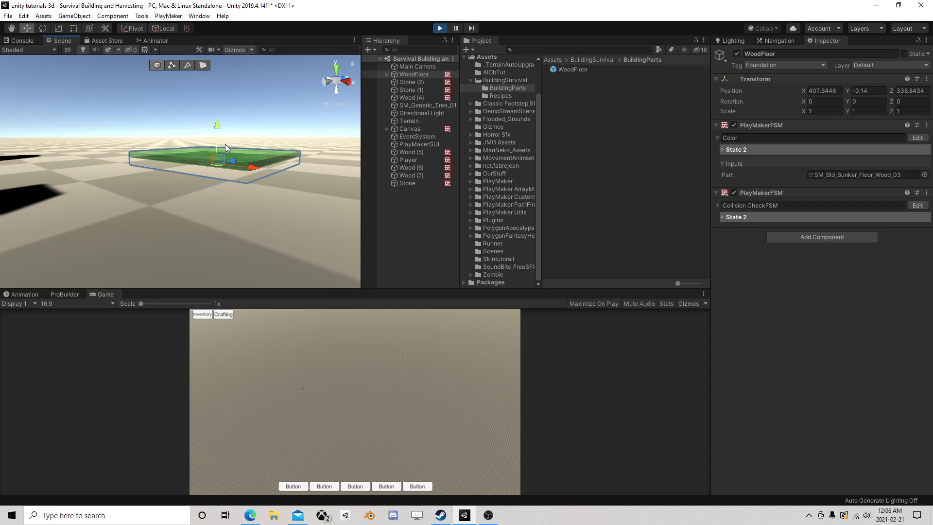
scroll(225, 144, up, 4)
middle_drag(225, 144, 237, 159)
key(w)
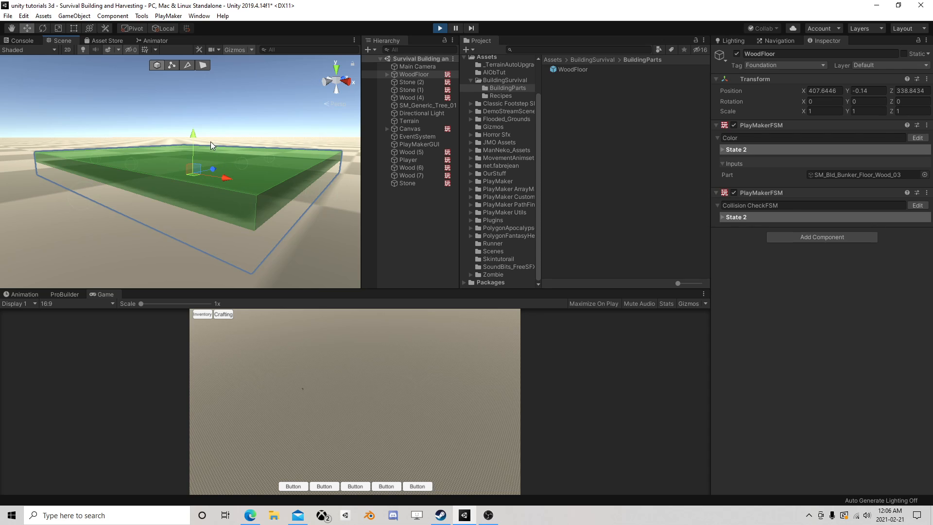
drag(200, 135, 200, 133)
click(438, 28)
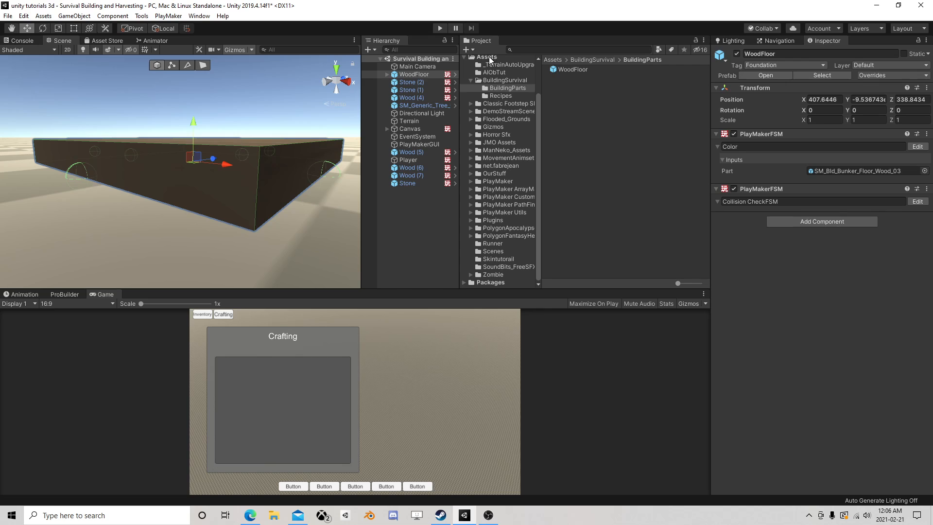
Disable the Float Multiply action in State 1 of the WoodFloor prefab's Collision CheckFSM
click(915, 202)
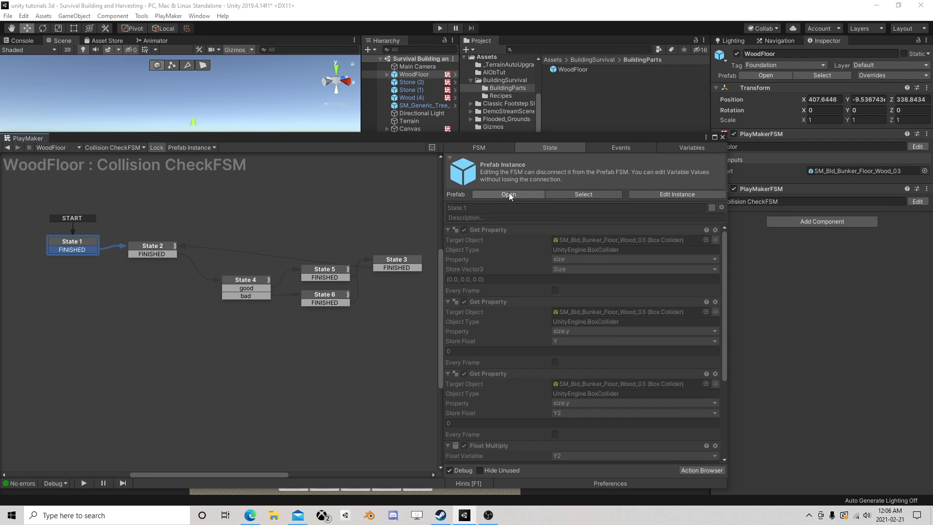
click(508, 195)
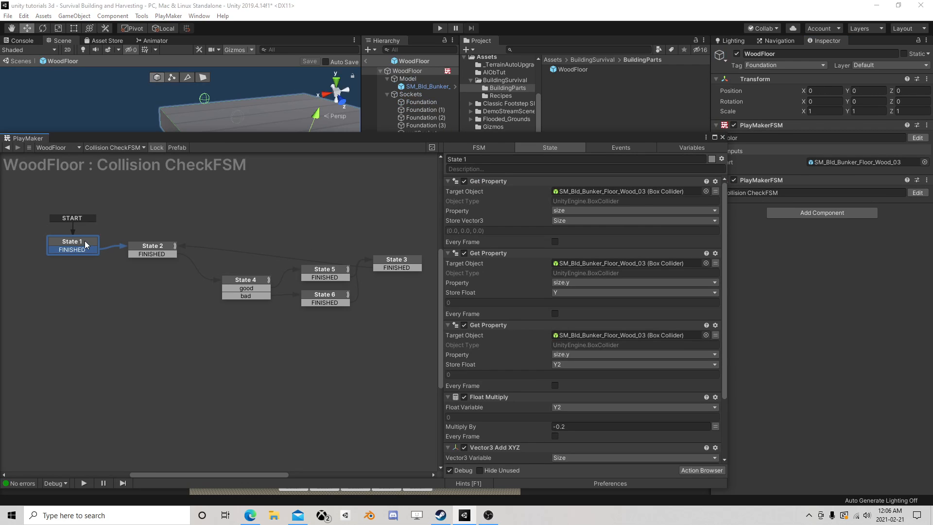
scroll(539, 294, down, 3)
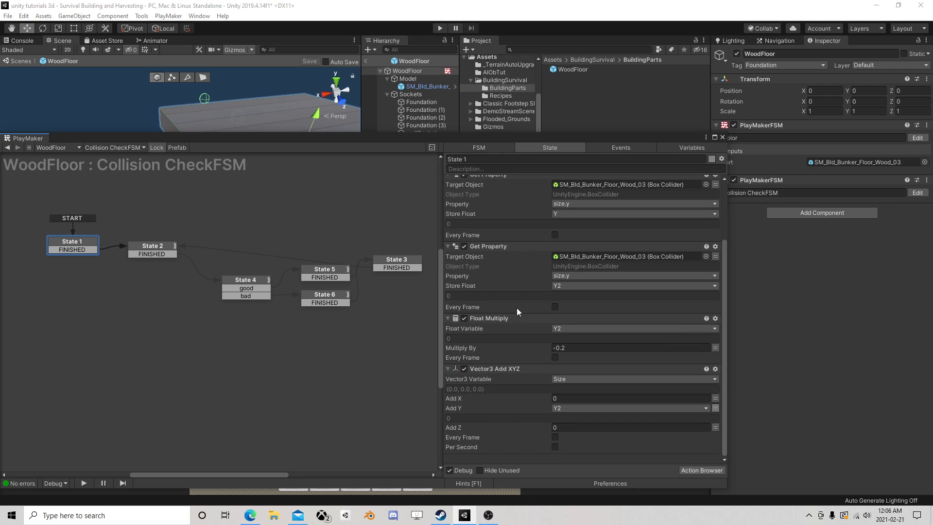
click(465, 318)
click(722, 137)
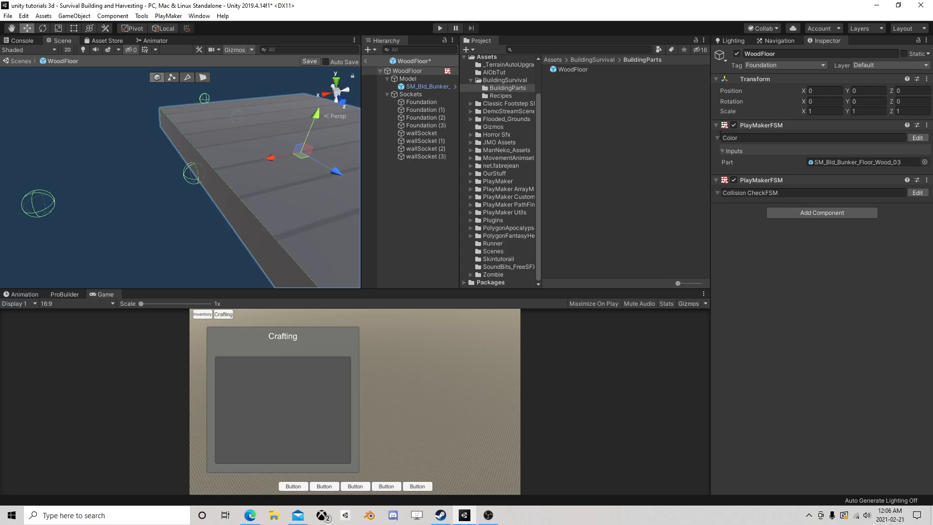
Save the WoodFloor prefab and test the floor's height against the ground in play mode with Float Multiply disabled
click(439, 28)
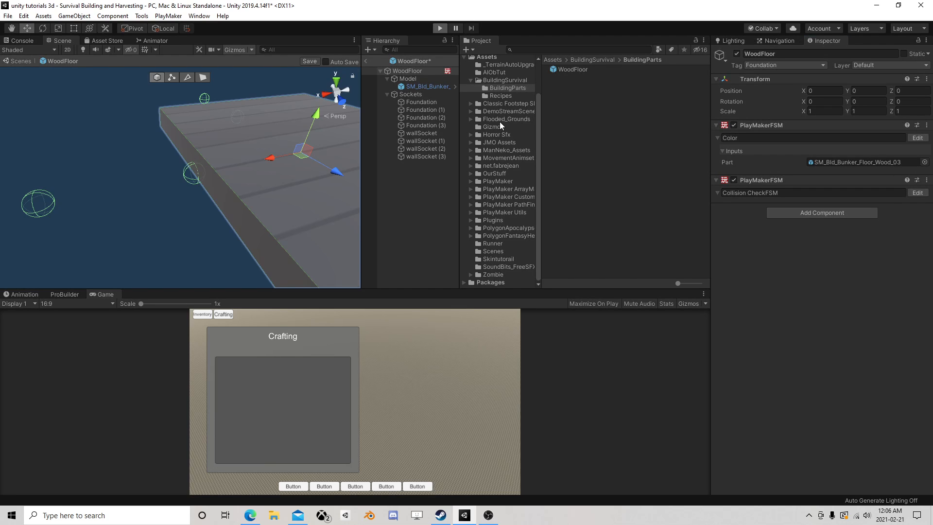
click(440, 27)
click(307, 61)
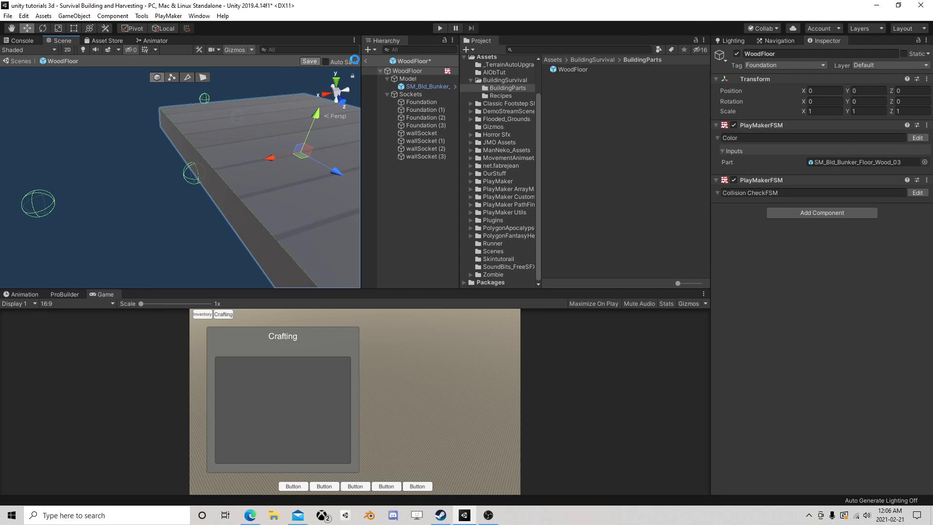
click(366, 63)
key(ctrl+p)
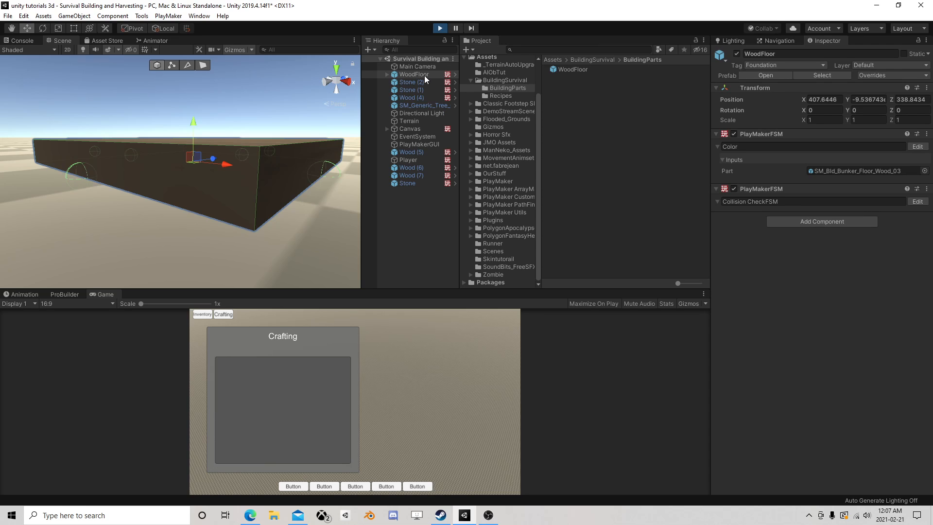
mouse_move(199, 115)
mouse_down()
mouse_move(196, 141)
mouse_move(199, 104)
mouse_move(200, 122)
mouse_up()
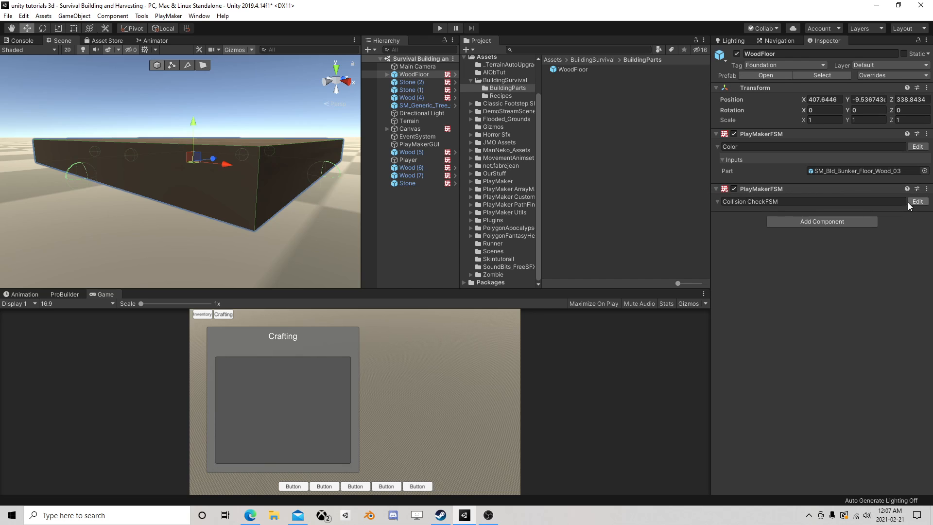
Re-enable Float Multiply in State 1 of the prefab's Collision CheckFSM with a factor of -0.9, and save the prefab
click(918, 202)
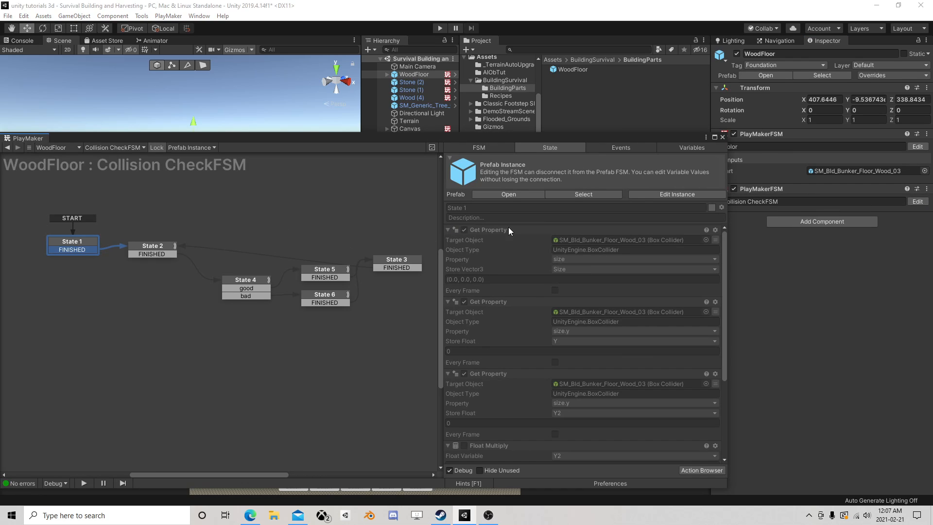
click(519, 195)
scroll(554, 314, down, 3)
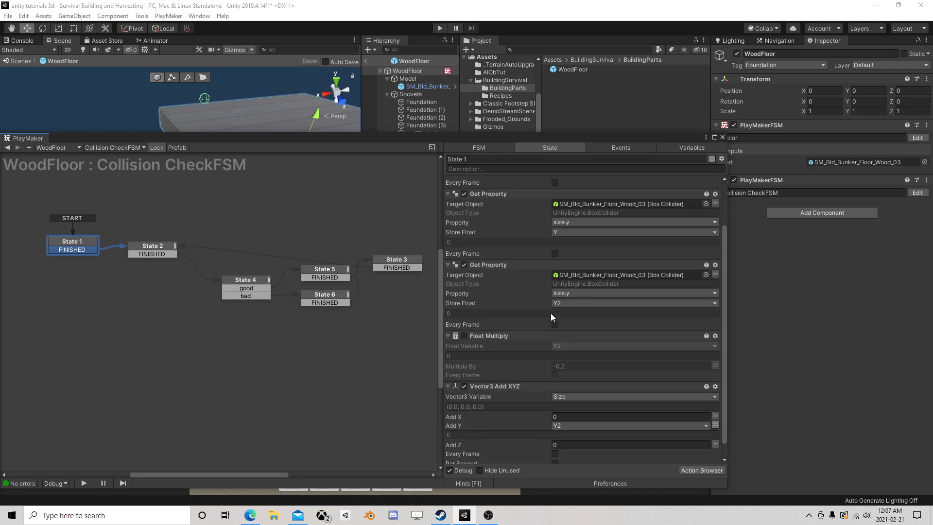
click(464, 336)
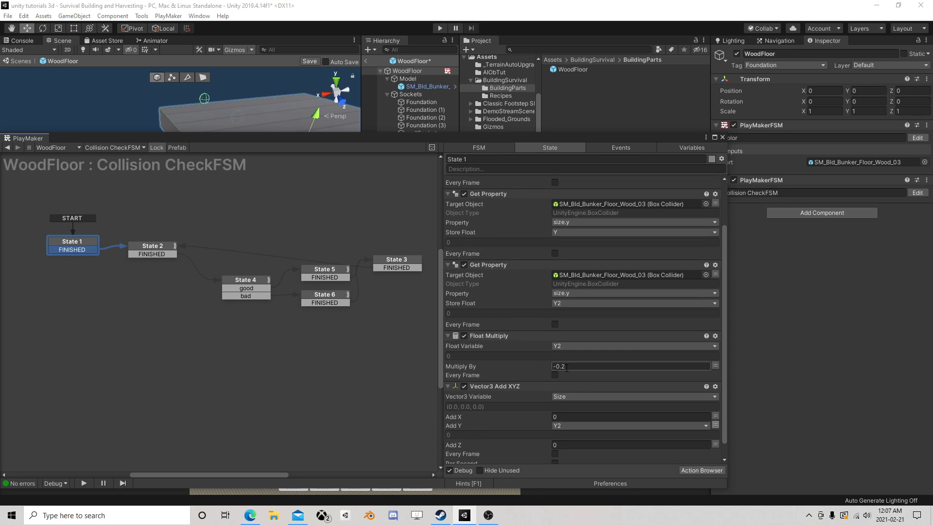
drag(567, 366, 562, 369)
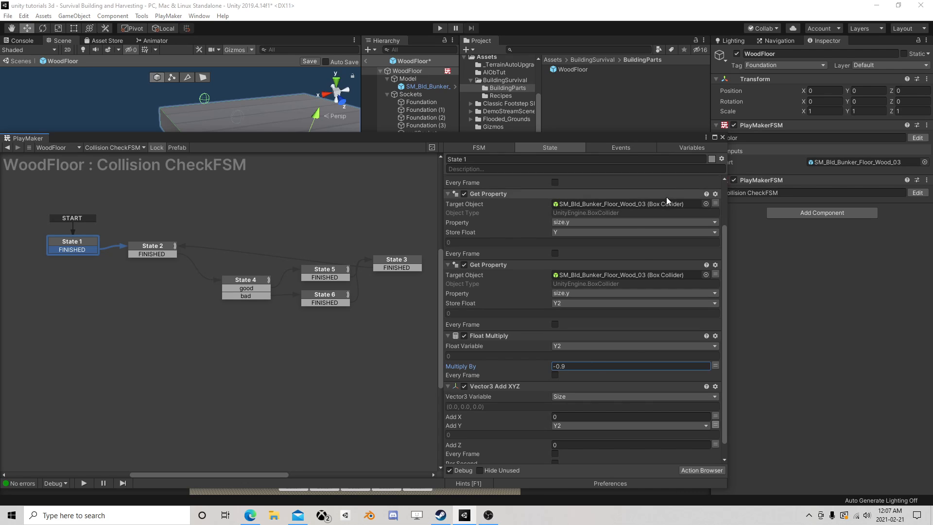
click(722, 137)
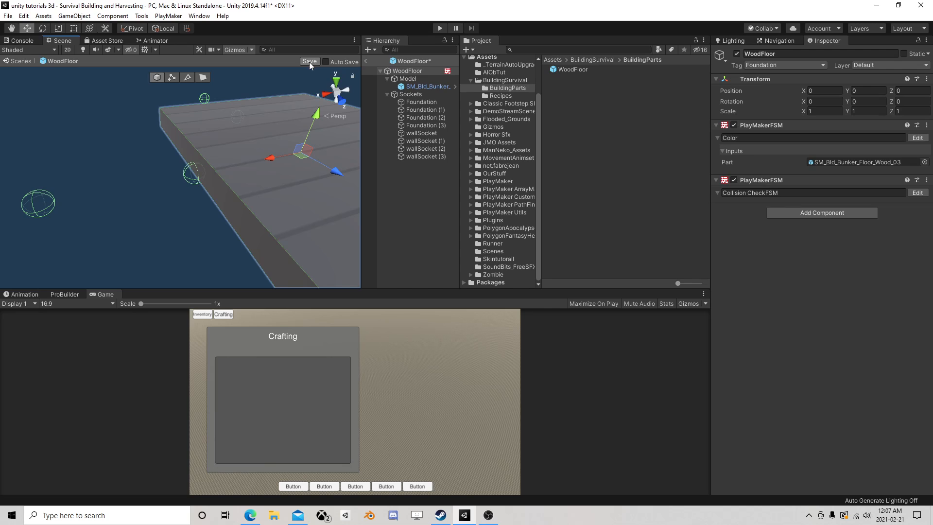
click(366, 61)
Run the scene, lower the WoodFloor toward the ground to test the -0.9 factor, and stop the game
click(440, 28)
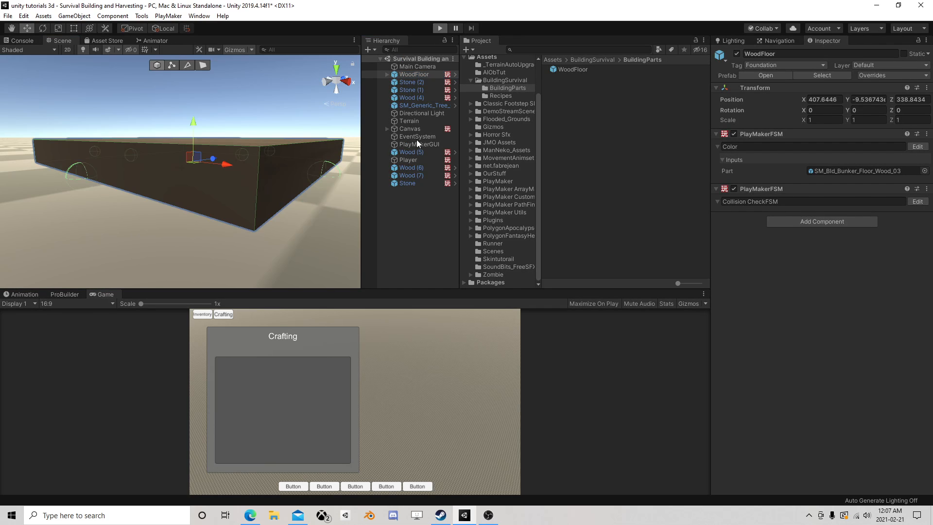
drag(195, 124, 201, 143)
click(440, 28)
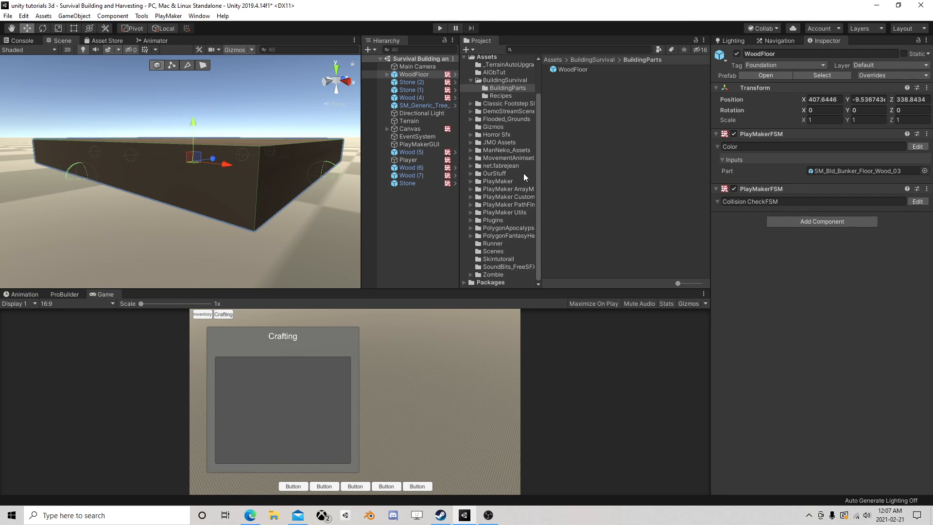
Set the Float Multiply factor for Y2 to -0.1 in the prefab's State 1 and save the prefab
click(921, 203)
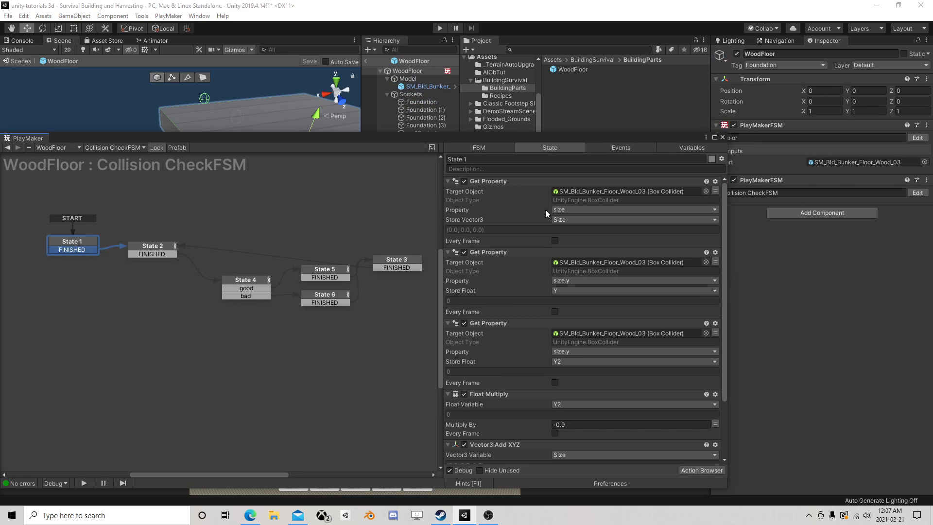
scroll(541, 307, down, 3)
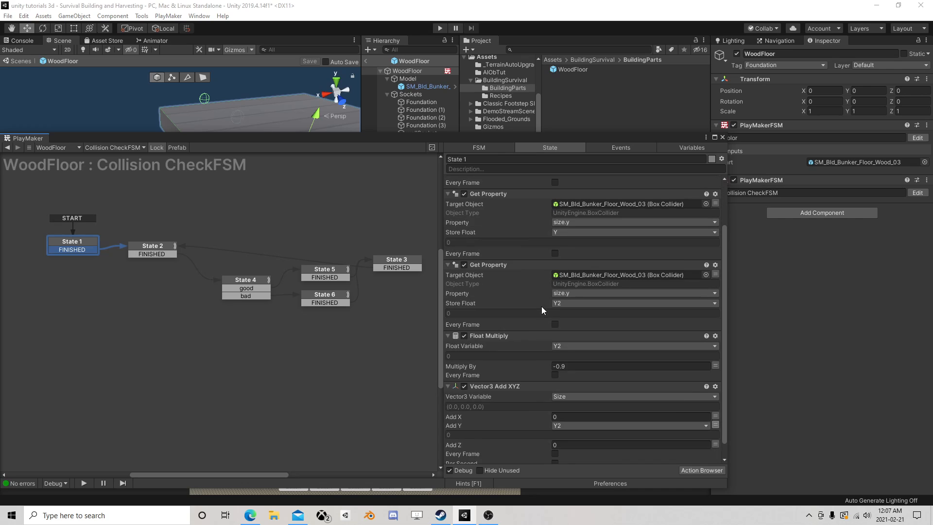
click(564, 366)
text(1)
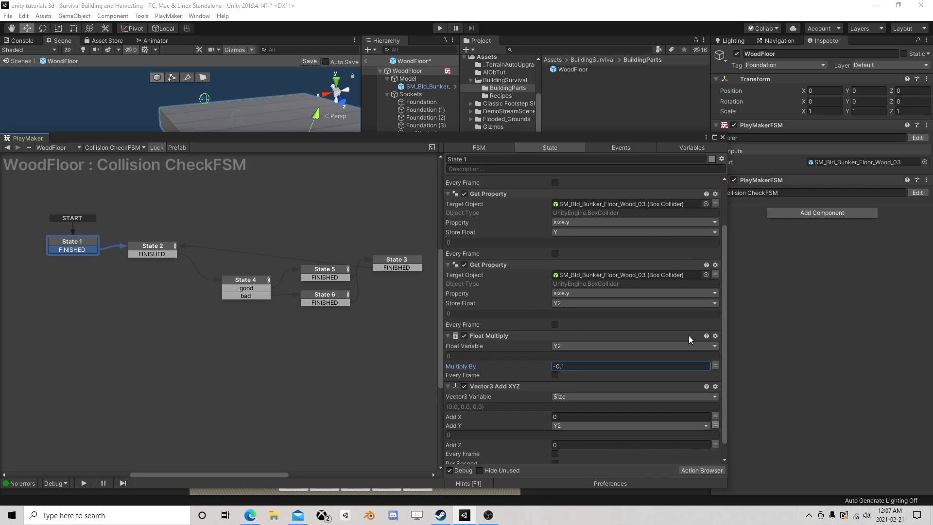
click(723, 138)
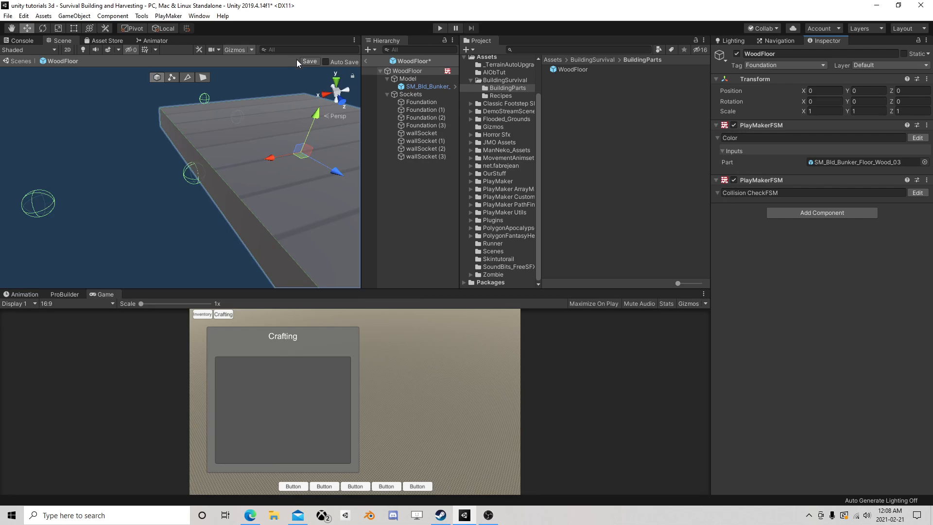
click(310, 61)
click(367, 60)
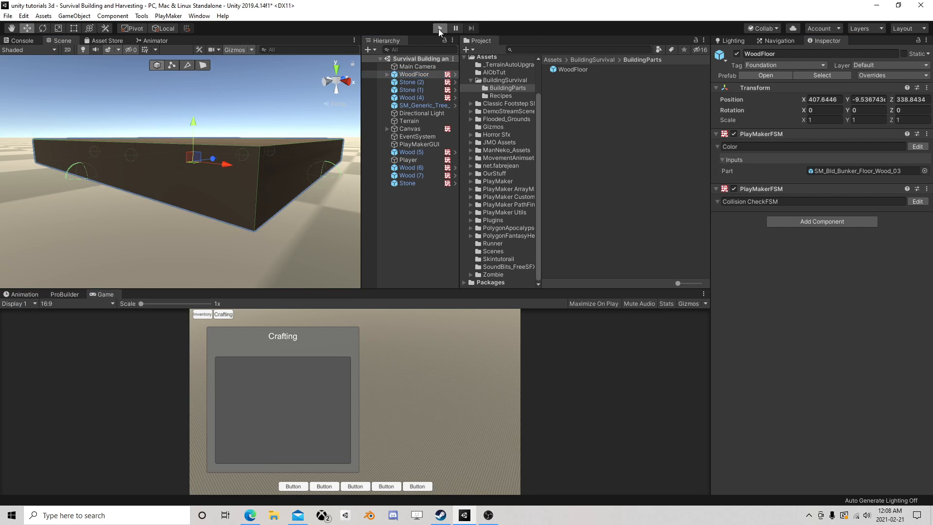
Run the scene, lower the WoodFloor into the ground to about Y -0.146, and stop the game
click(439, 29)
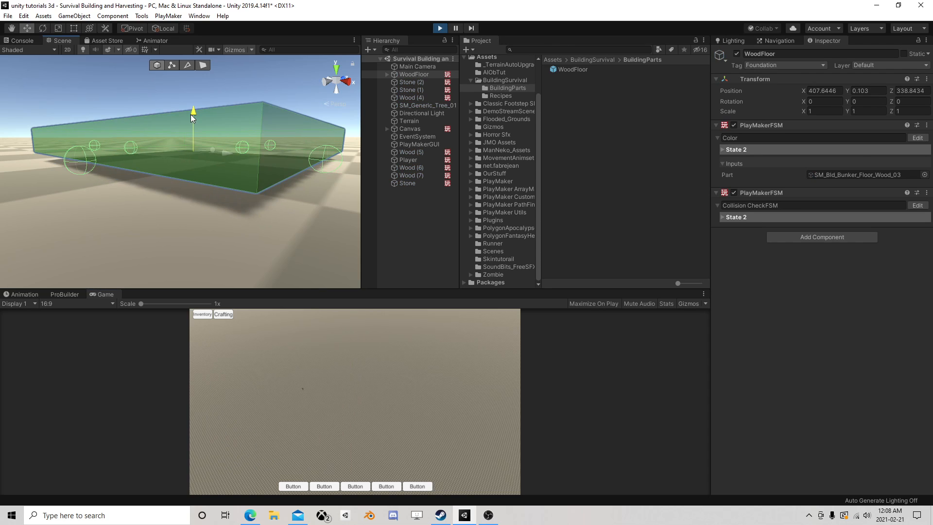
drag(191, 115, 195, 137)
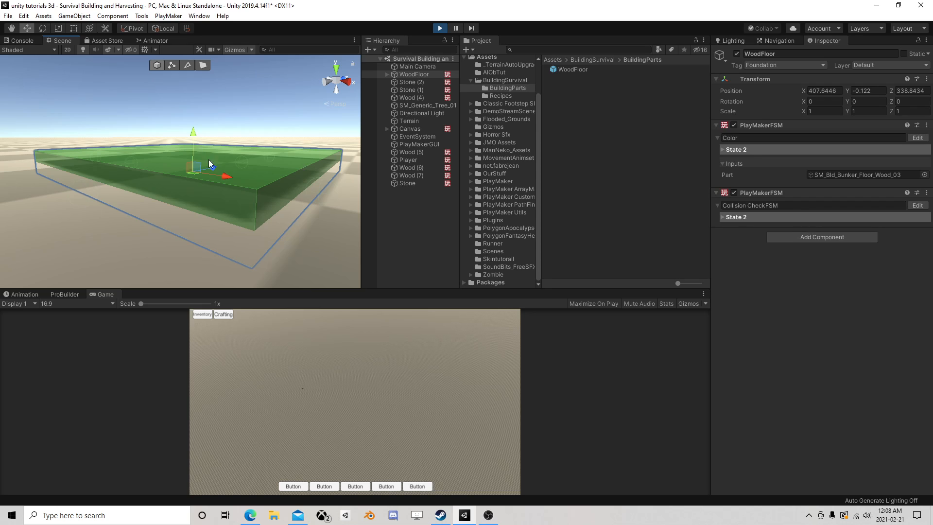
middle_drag(230, 200, 229, 203)
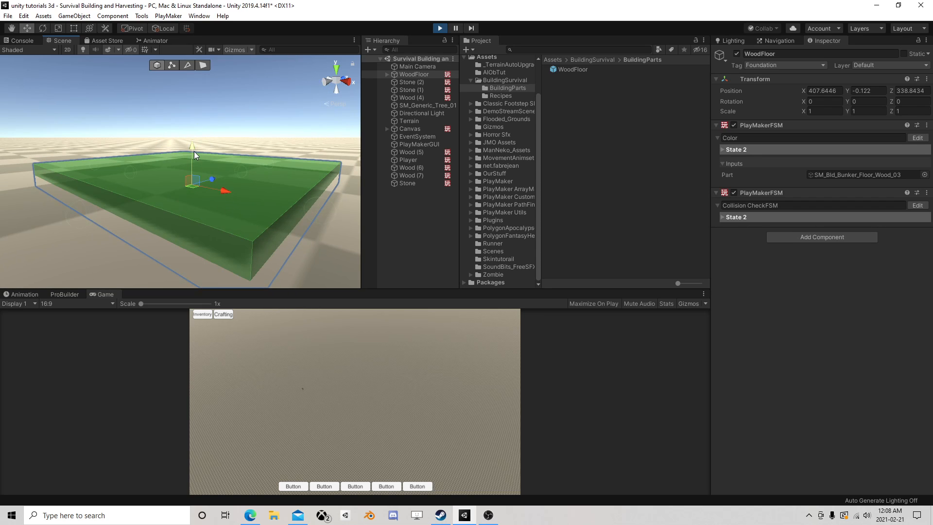
mouse_move(194, 150)
mouse_down()
mouse_move(194, 138)
mouse_move(199, 153)
mouse_up()
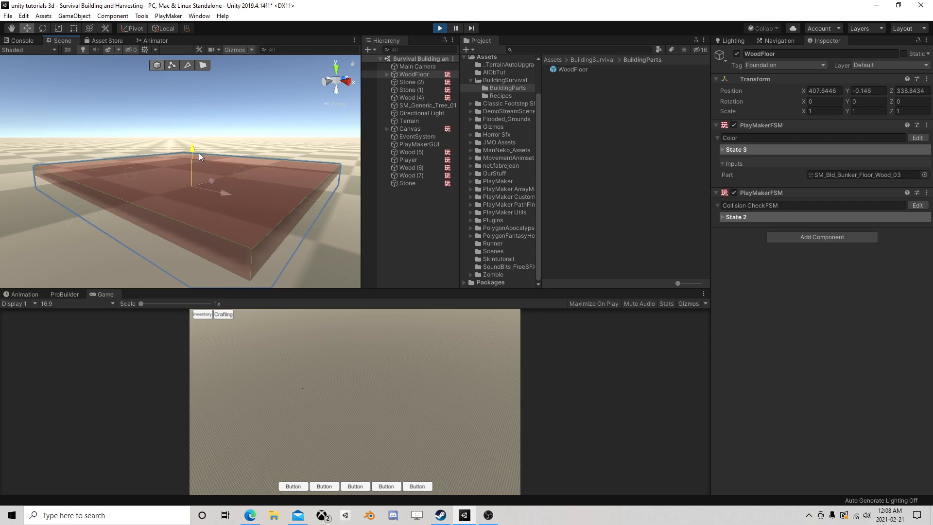
click(433, 28)
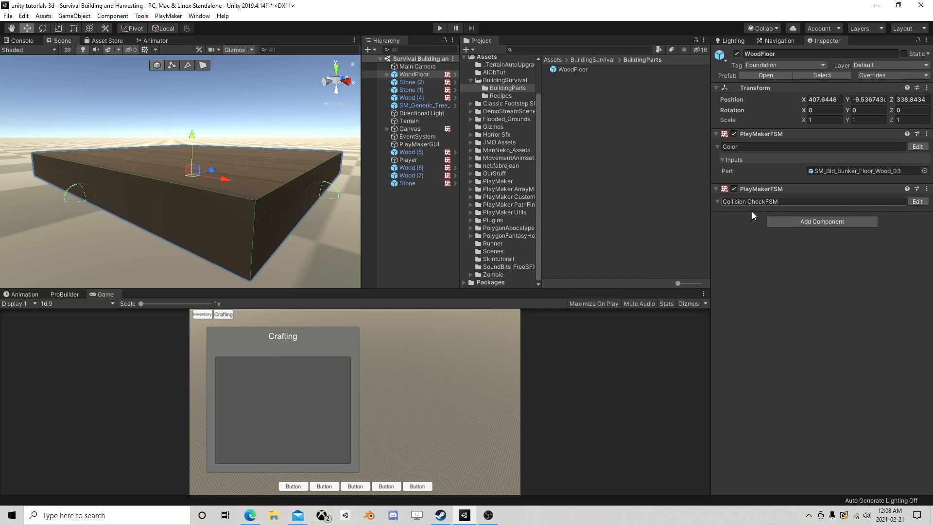
Set the Float Multiply factor for Y2 to -0.05 in the prefab's State 1 and save the prefab
click(912, 201)
click(502, 196)
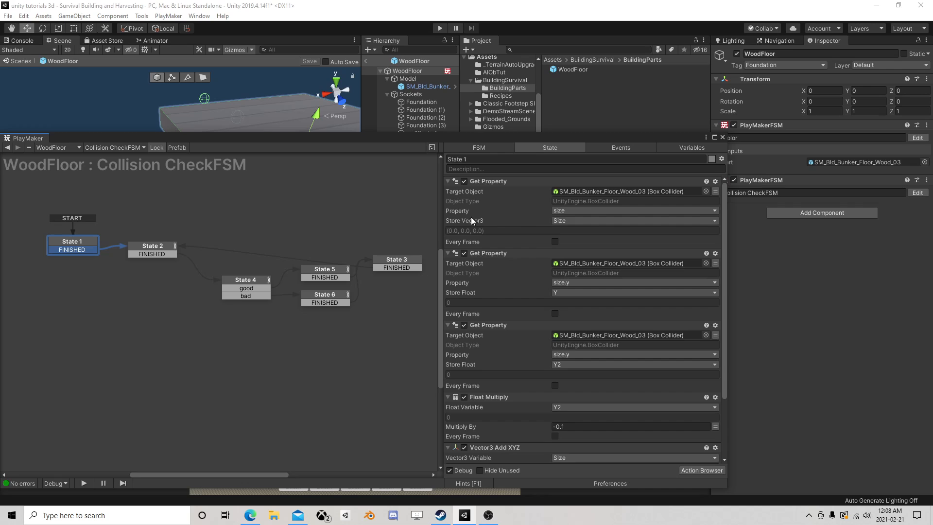
scroll(621, 349, down, 3)
click(559, 347)
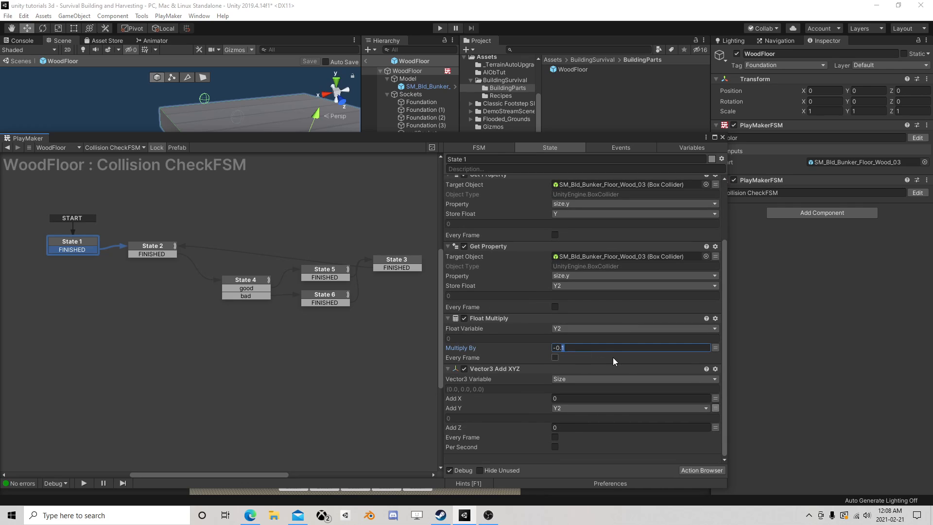
text(05)
click(722, 137)
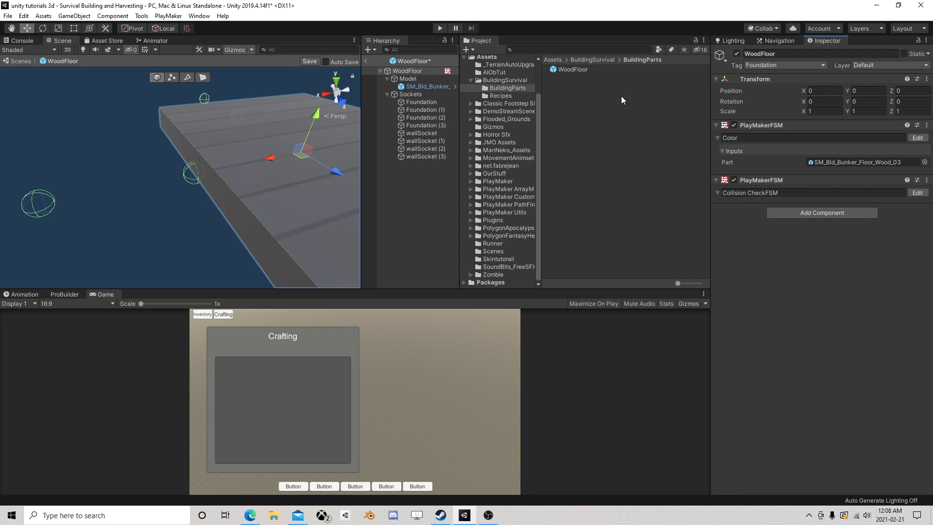
click(307, 61)
Run the scene, return from prefab editing, and test the WoodFloor against the ground at about Y -0.109
click(440, 28)
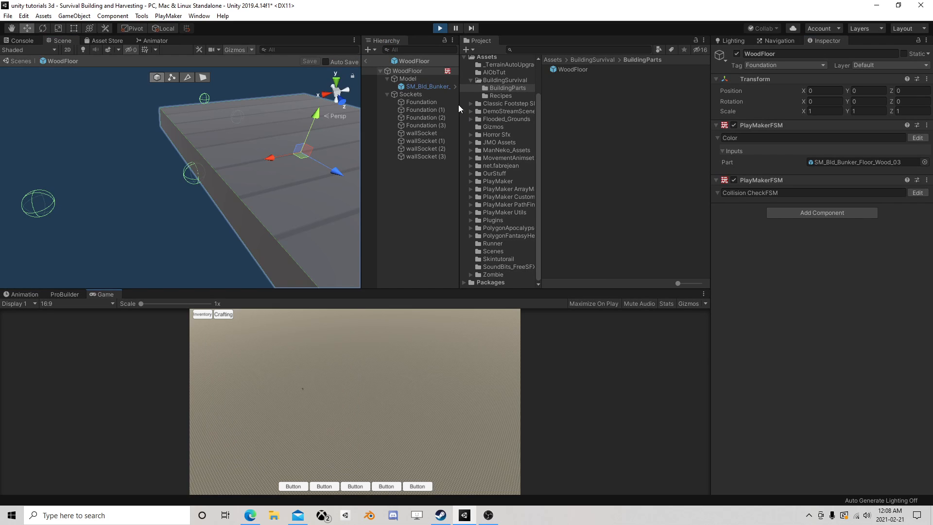
click(369, 63)
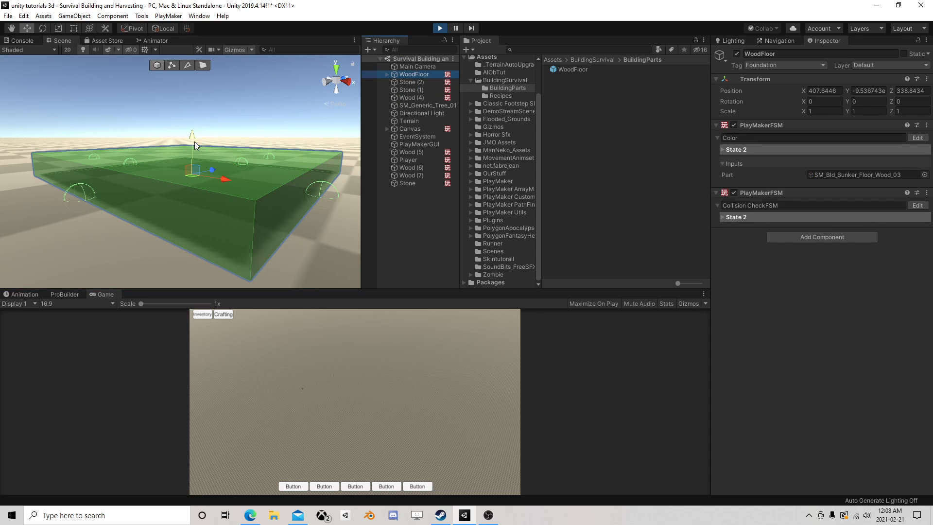
drag(194, 139, 211, 145)
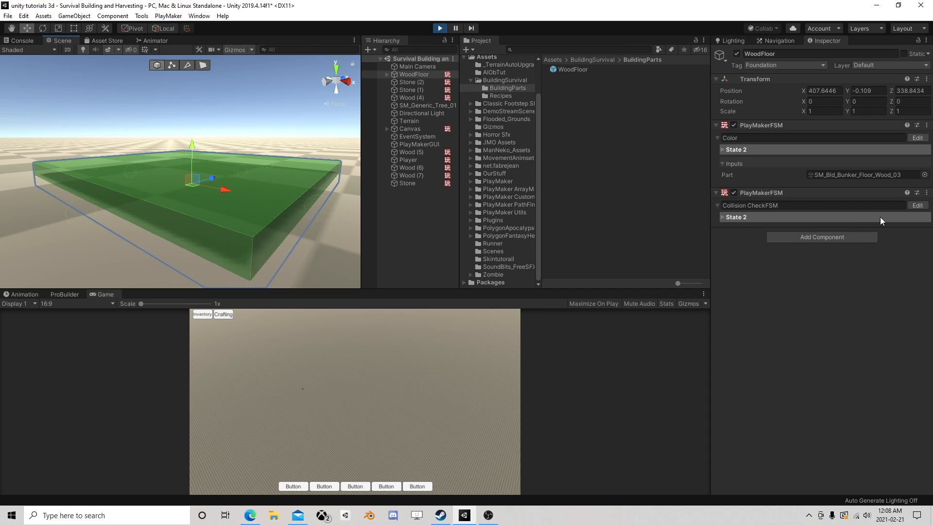
Pause the game and examine the overlap box values in State 2 and the size calculation in State 1 of the Collision CheckFSM
click(917, 205)
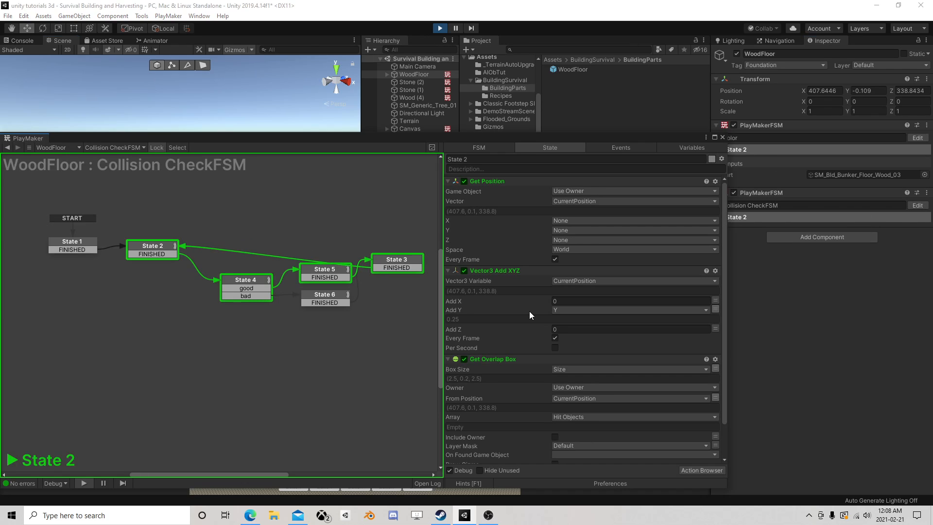
scroll(529, 311, down, 3)
click(456, 29)
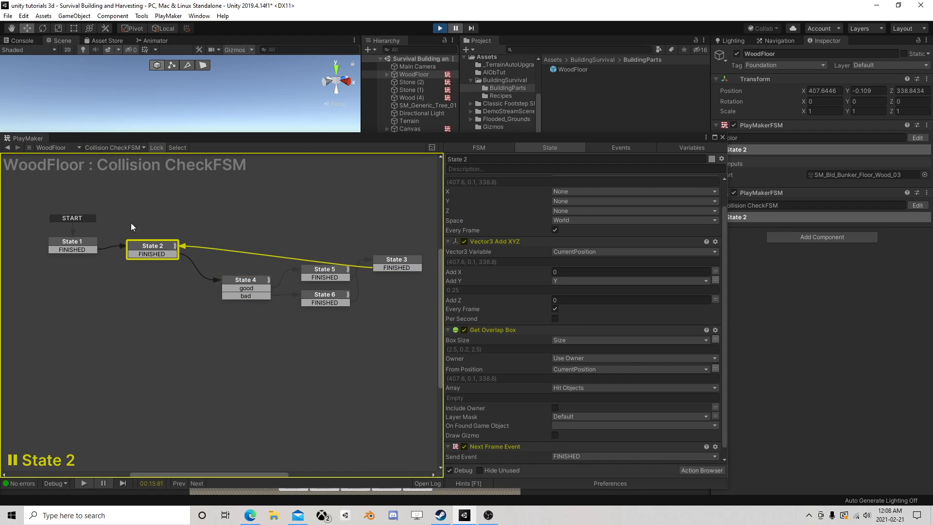
scroll(542, 289, up, 3)
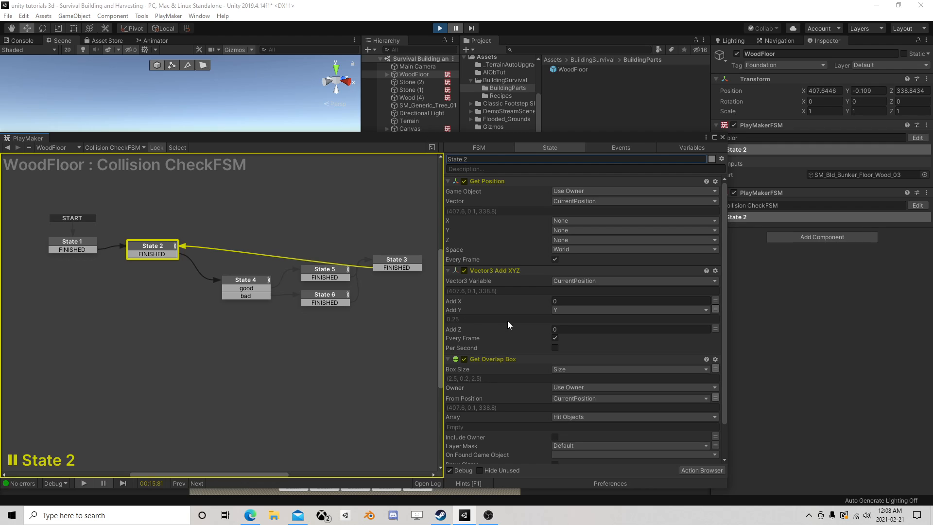
scroll(507, 320, down, 4)
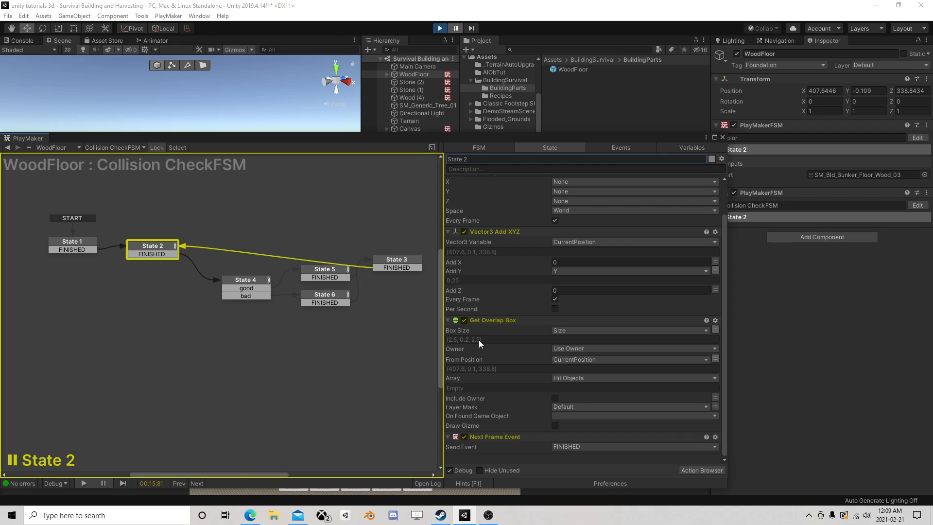
click(74, 245)
scroll(530, 304, down, 3)
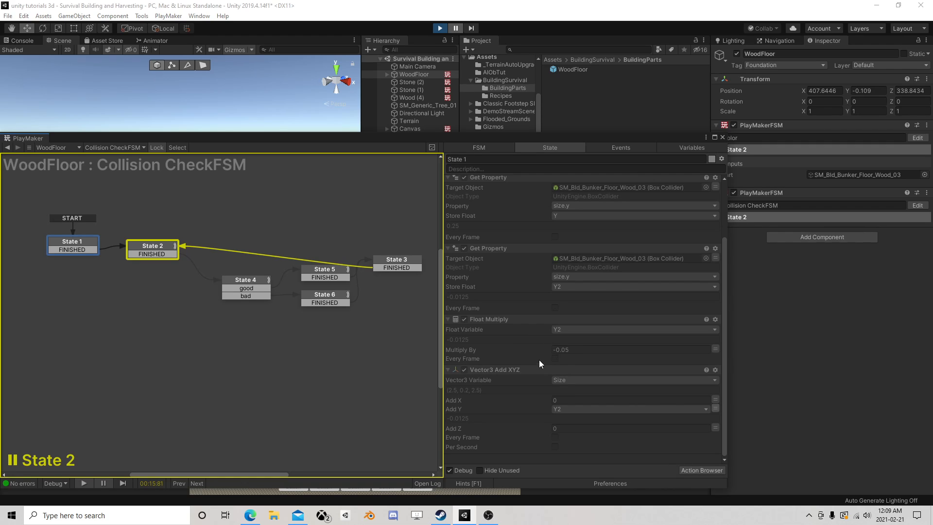
Set the running State 1 Float Multiply factor to -0.62, pause the game, and examine the size values in State 1 and State 2
drag(535, 351, 521, 351)
drag(677, 139, 607, 122)
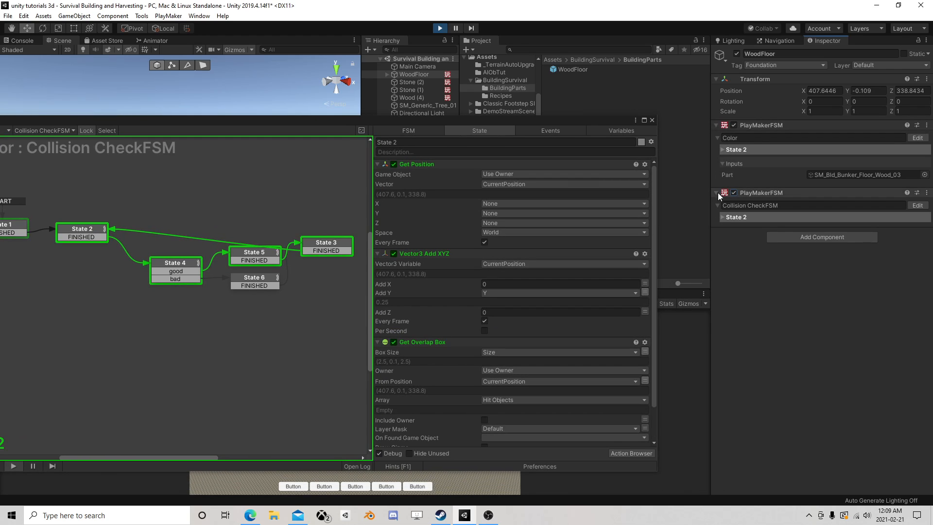
click(455, 28)
click(16, 226)
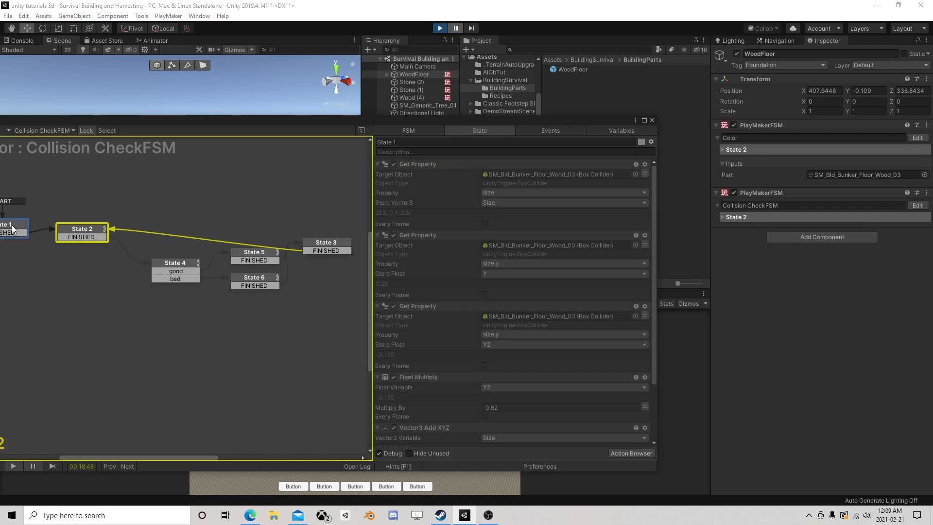
scroll(447, 308, down, 3)
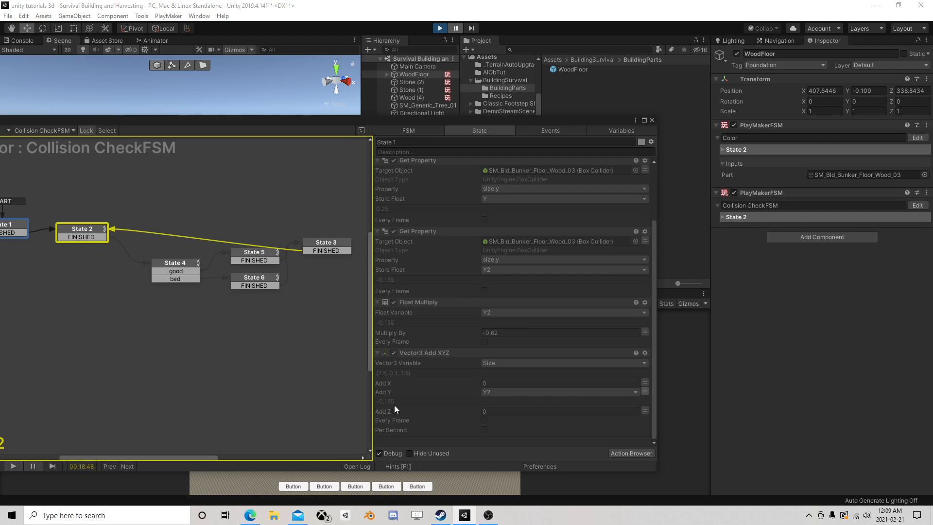
click(101, 240)
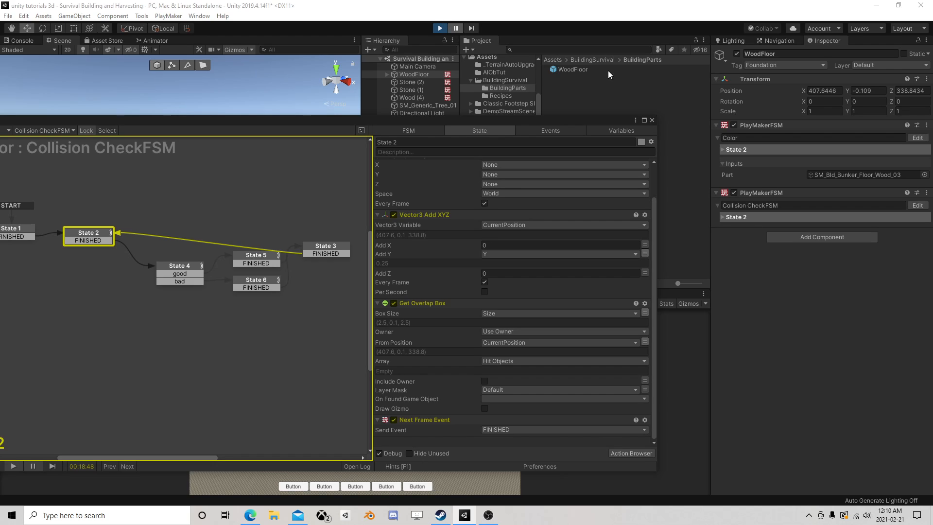
Lower the running WoodFloor into the ground to about Y -0.213 to test its collision color, and stop play mode
click(652, 121)
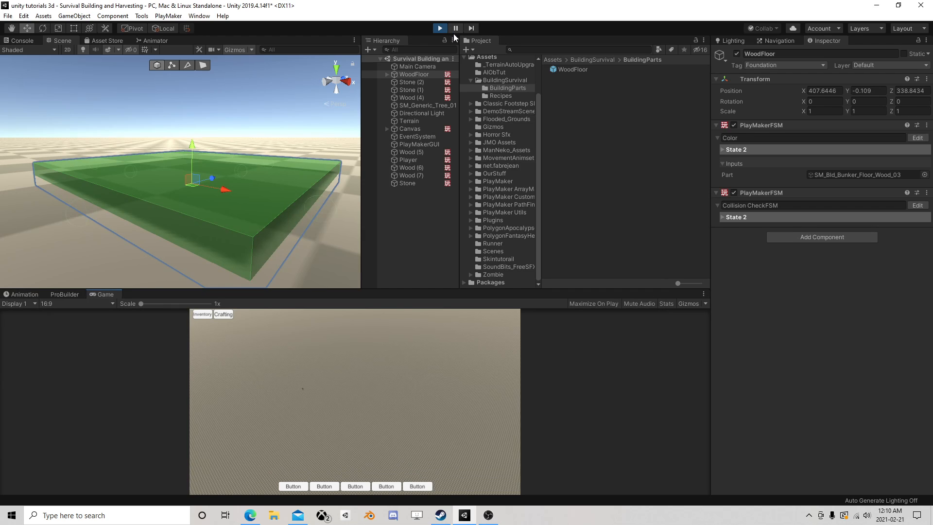
drag(194, 144, 208, 158)
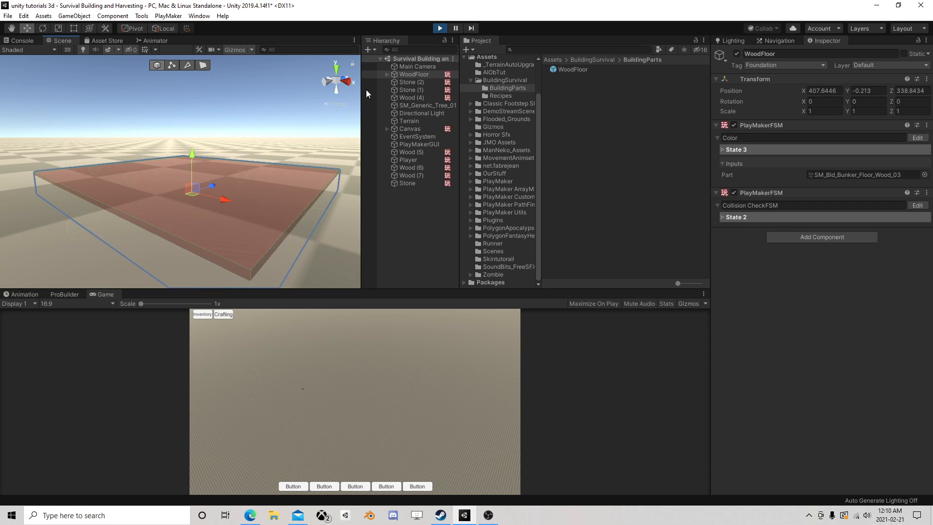
click(438, 28)
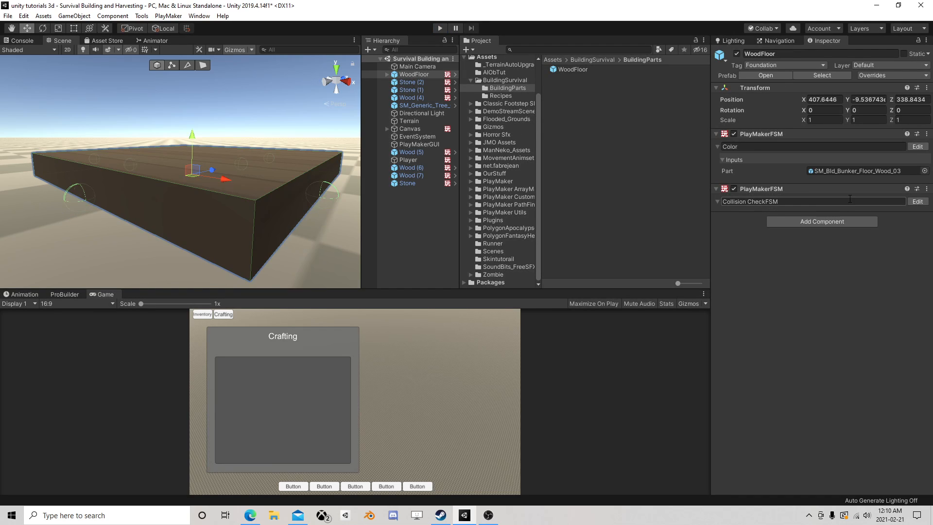
Open the WoodFloor prefab's Collision CheckFSM for editing
click(912, 202)
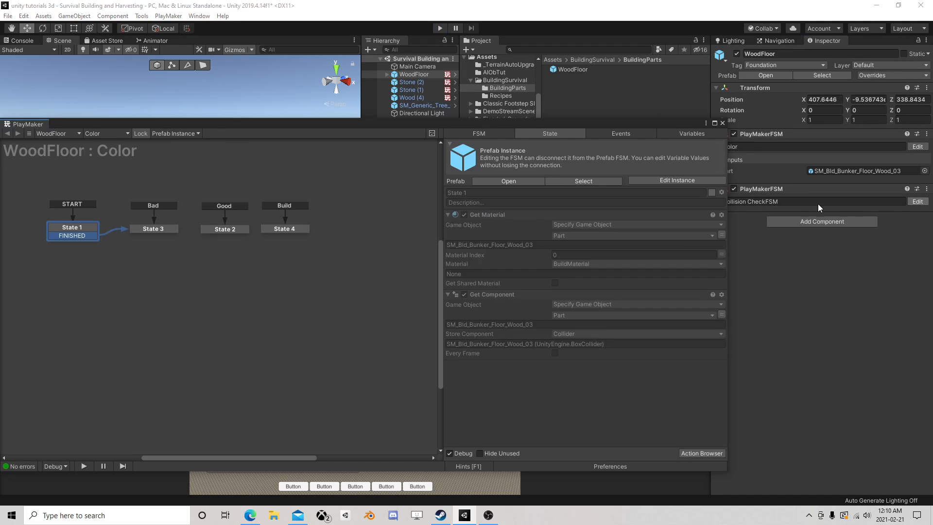
click(723, 123)
click(916, 201)
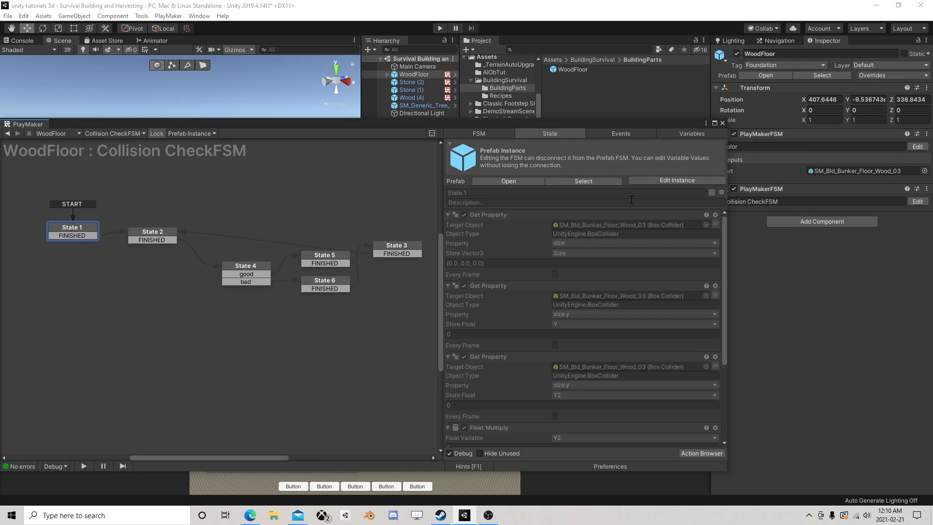
click(520, 183)
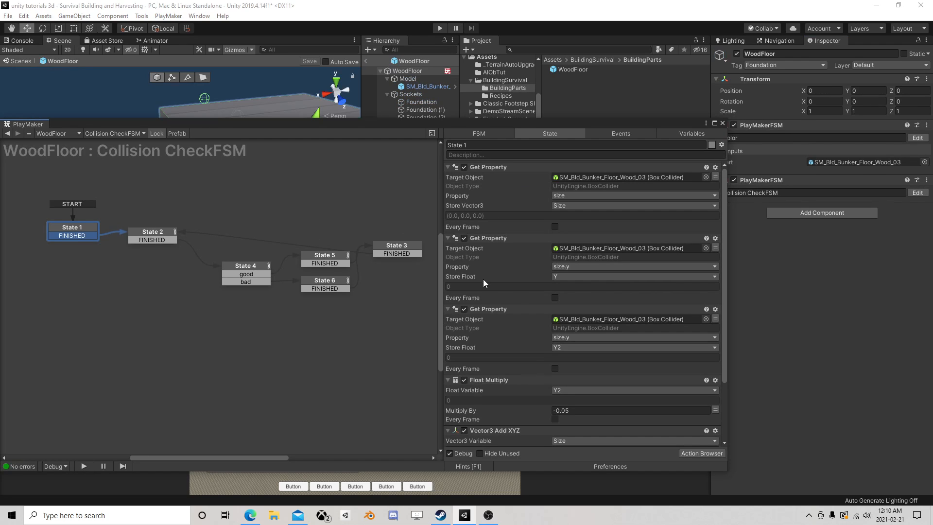
Copy the Float Multiply action in State 1 and paste it before the Get Property action that stores Y2
scroll(483, 279, down, 3)
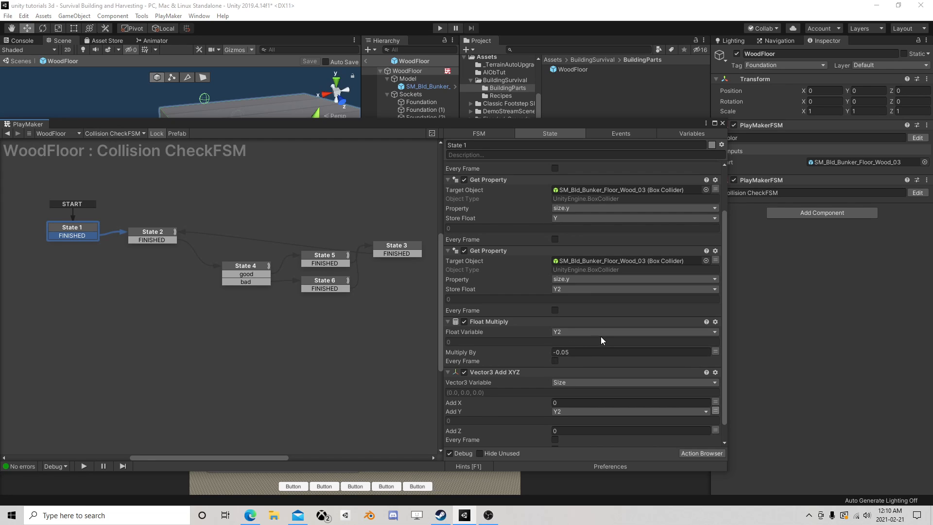
scroll(608, 331, down, 1)
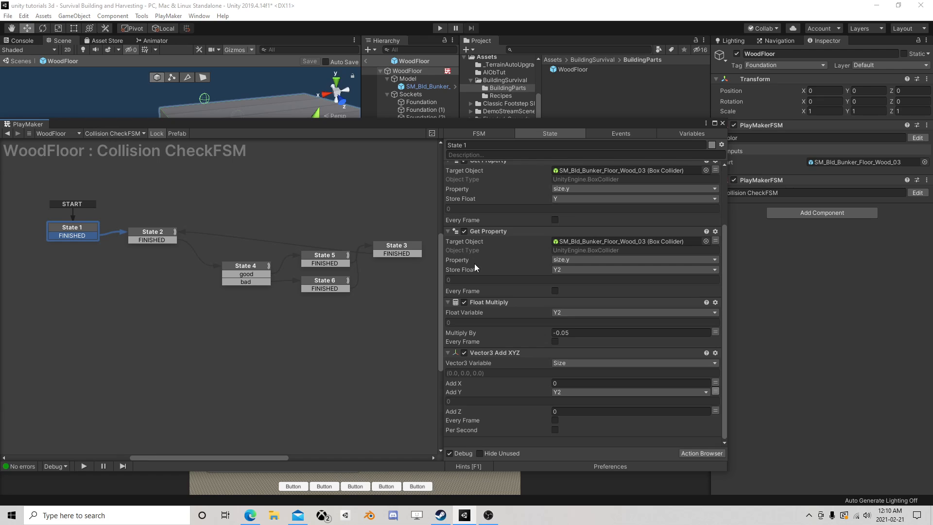
scroll(477, 264, up, 2)
scroll(544, 278, up, 3)
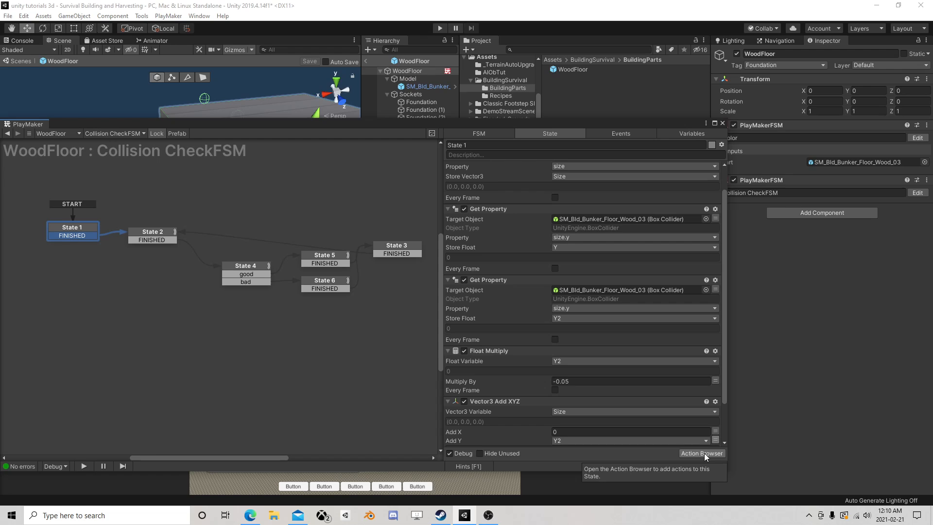
click(498, 351)
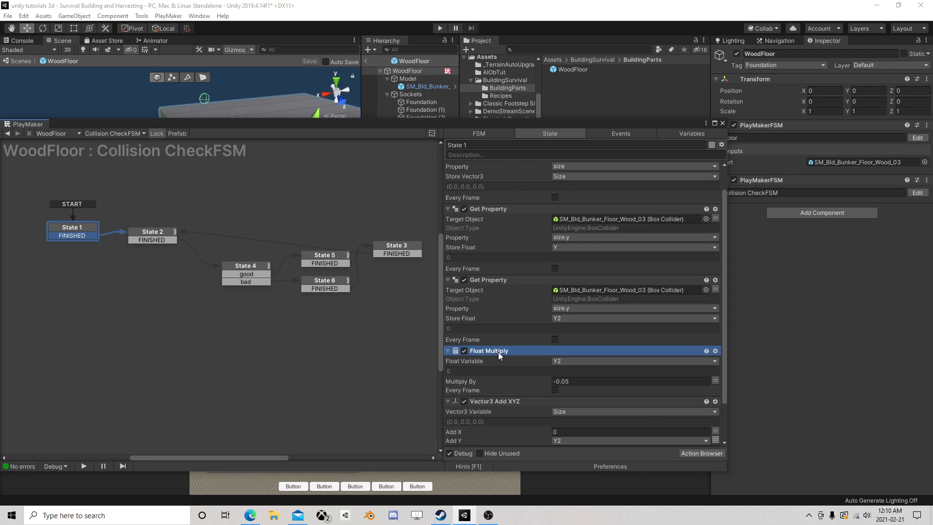
right_click(497, 350)
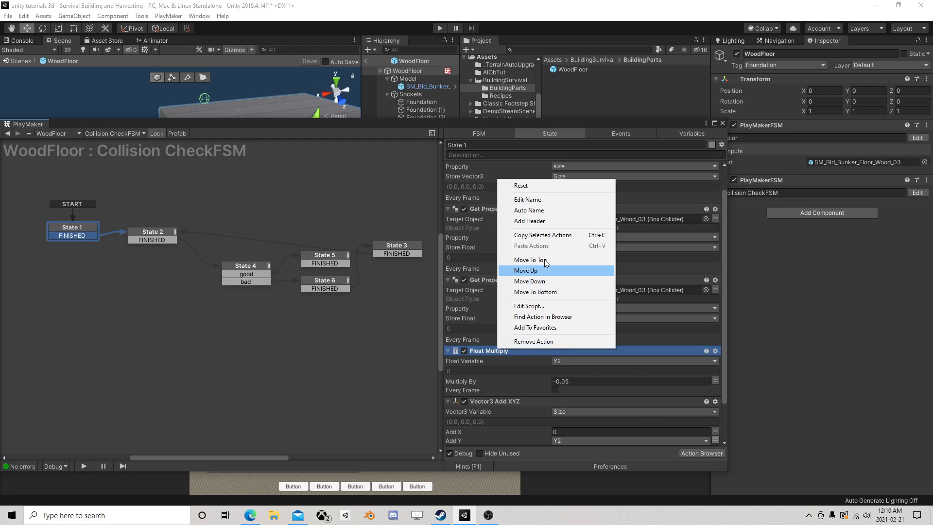
click(540, 237)
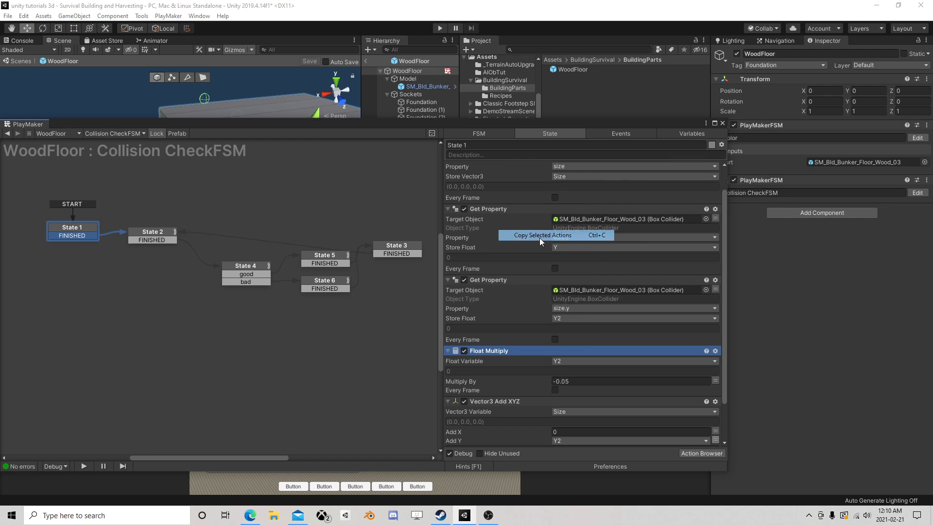
right_click(490, 282)
click(540, 348)
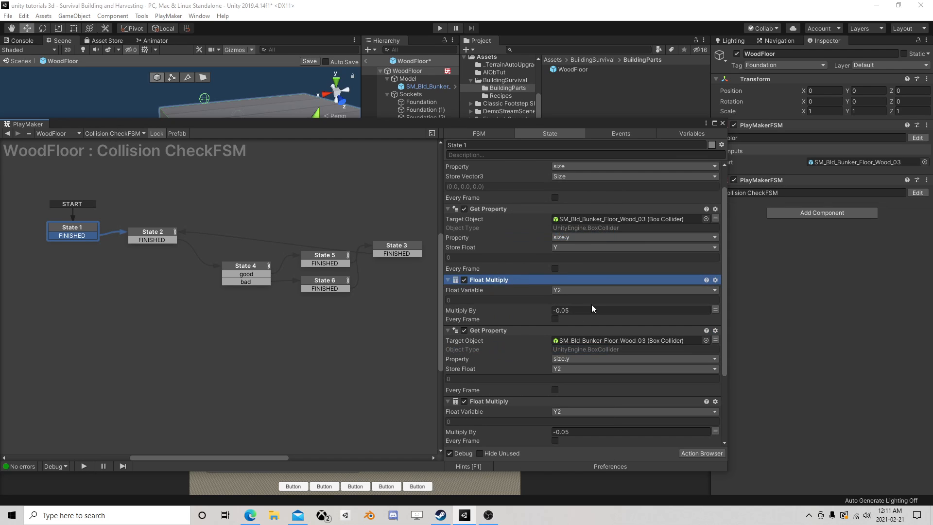
Set the pasted Float Multiply action to variable Y with a factor of 0.9
click(569, 290)
click(579, 310)
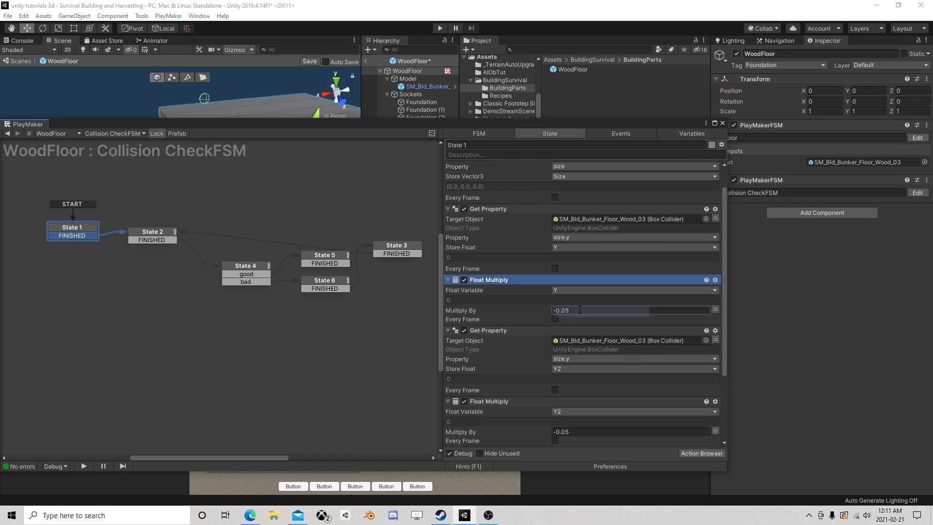
click(579, 310)
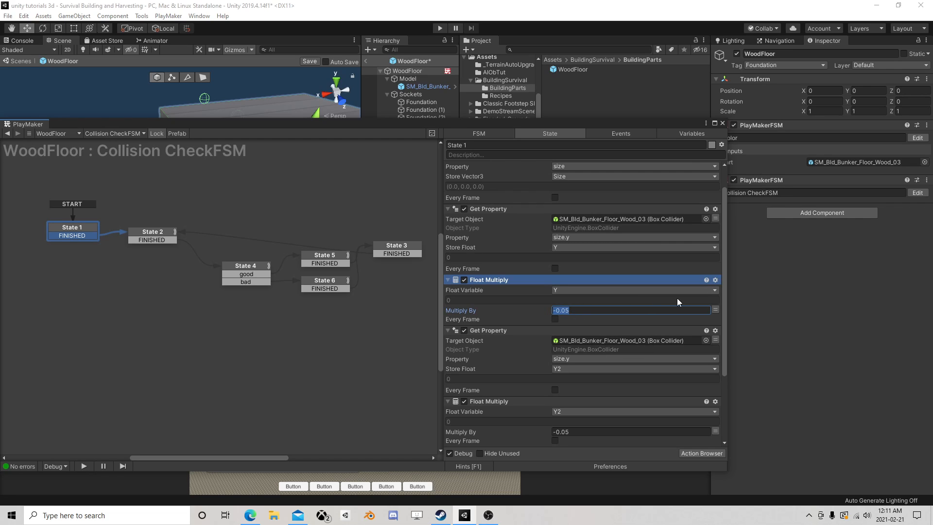
text(.9)
key(Return)
Check the overlap box actions in State 2, save the WoodFloor prefab and return to the scene
click(157, 234)
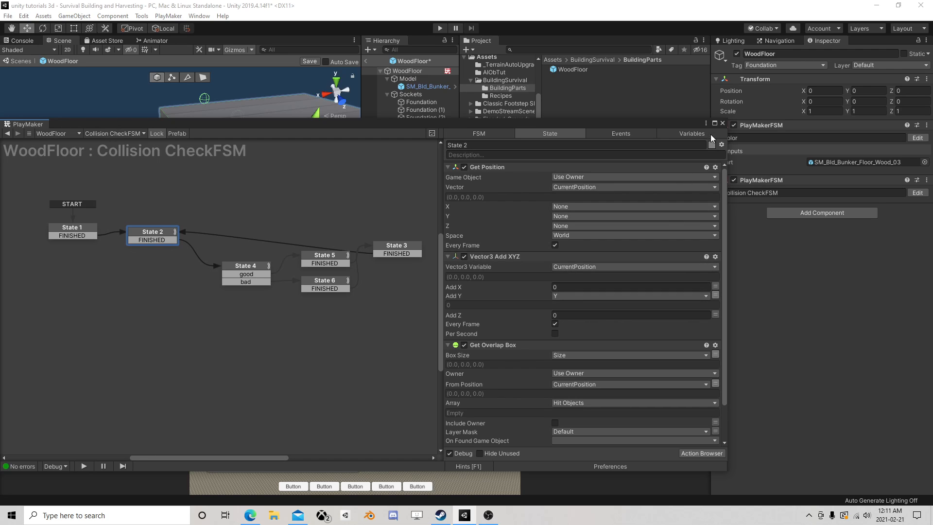
click(723, 124)
click(309, 61)
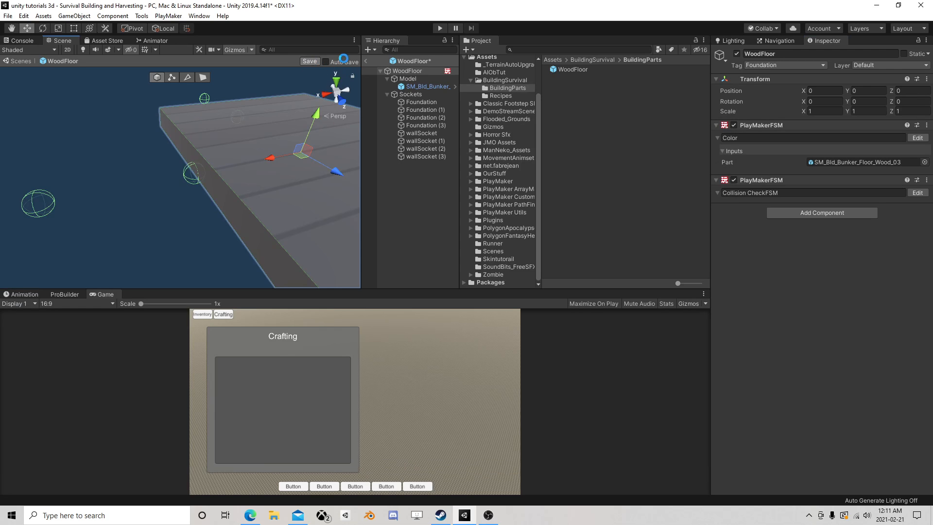
click(366, 61)
Run the scene, test the WoodFloor's collision color at heights around Y -0.098 to -0.123, and stop play mode
click(440, 28)
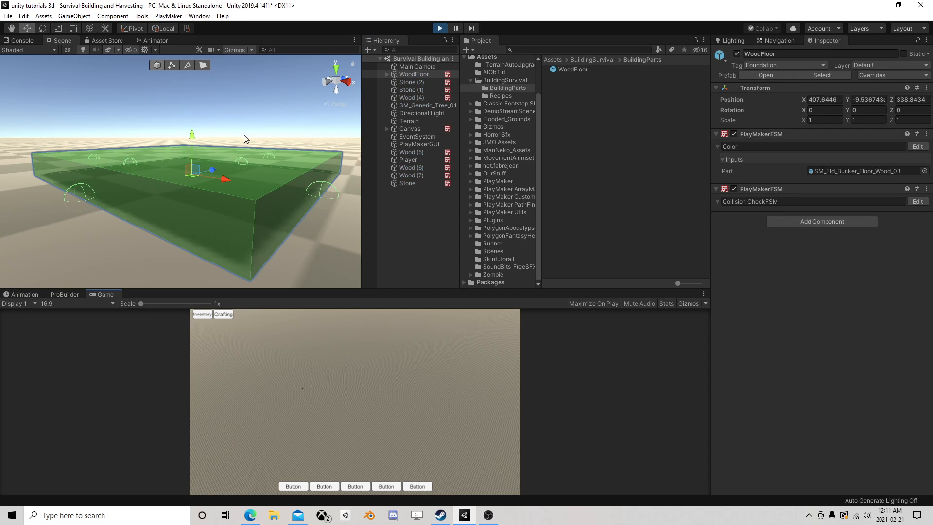
drag(193, 139, 194, 144)
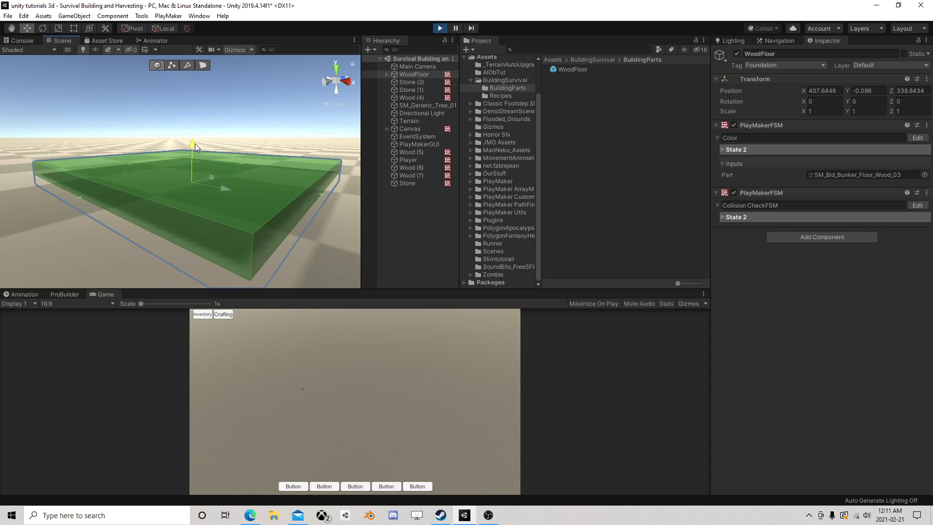
middle_drag(196, 209, 214, 187)
scroll(217, 183, up, 3)
scroll(214, 186, down, 3)
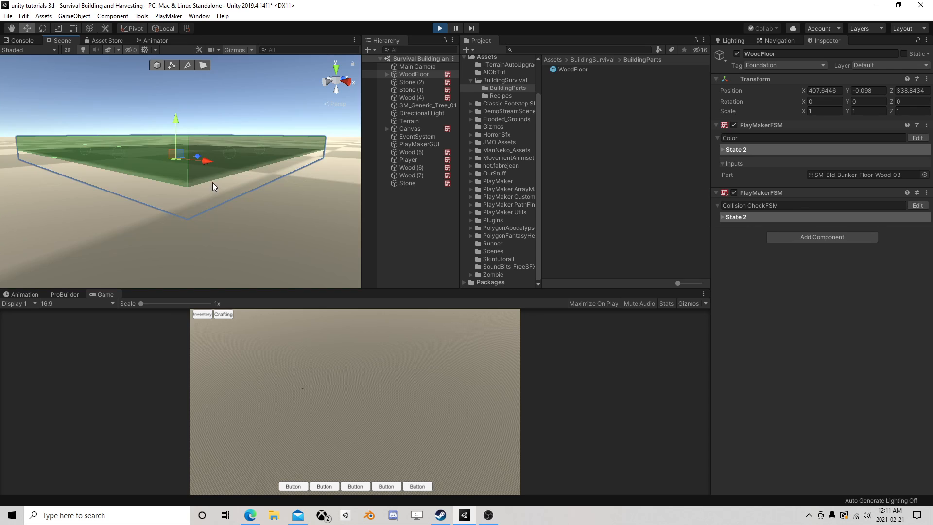
drag(179, 121, 181, 118)
mouse_move(181, 122)
mouse_down()
mouse_move(183, 111)
mouse_move(177, 127)
mouse_up()
right_drag(177, 160, 160, 206)
key(f)
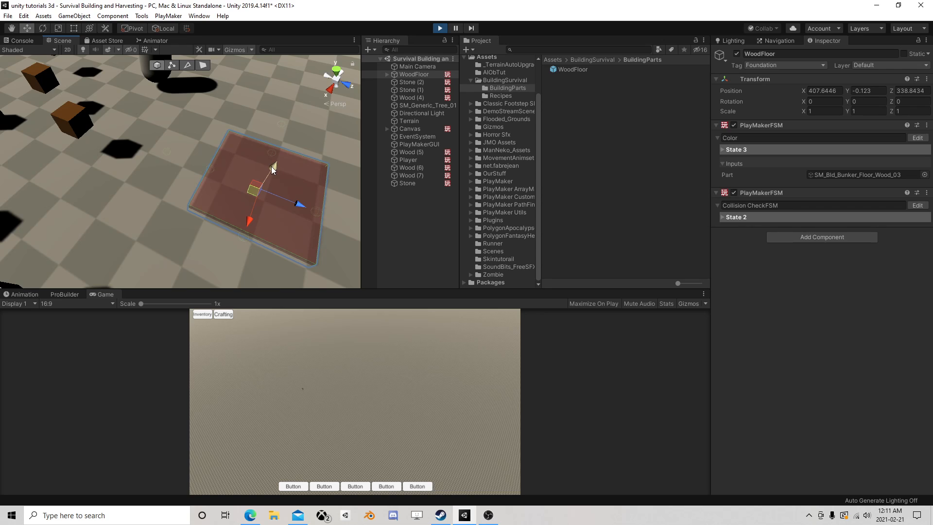
drag(271, 166, 276, 164)
click(439, 28)
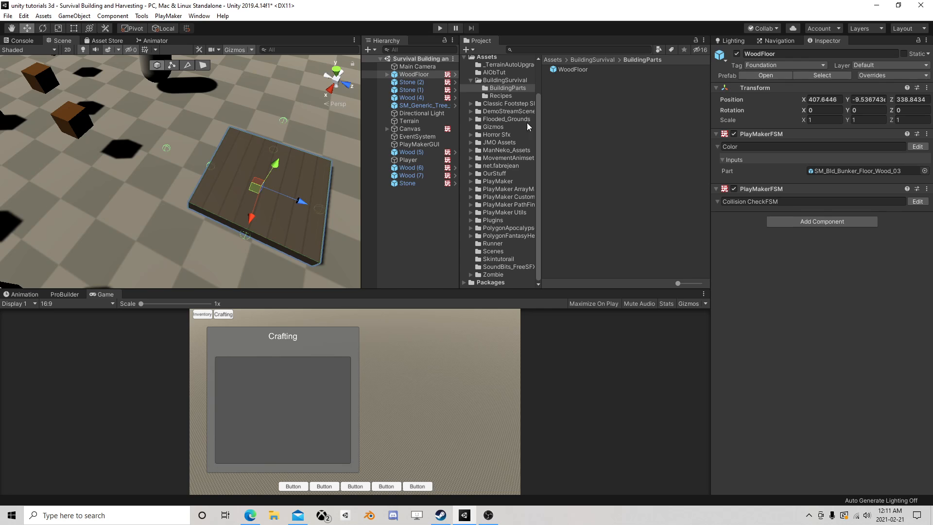
Open the WoodFloor prefab's Color FSM and move State 4 with its Build event farther from State 2
right_drag(285, 195, 167, 177)
middle_drag(219, 193, 186, 153)
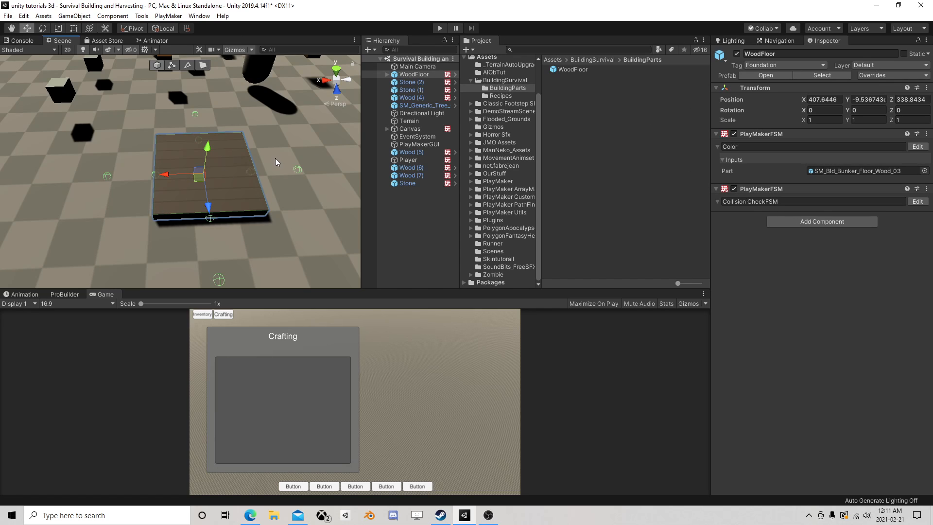
click(917, 146)
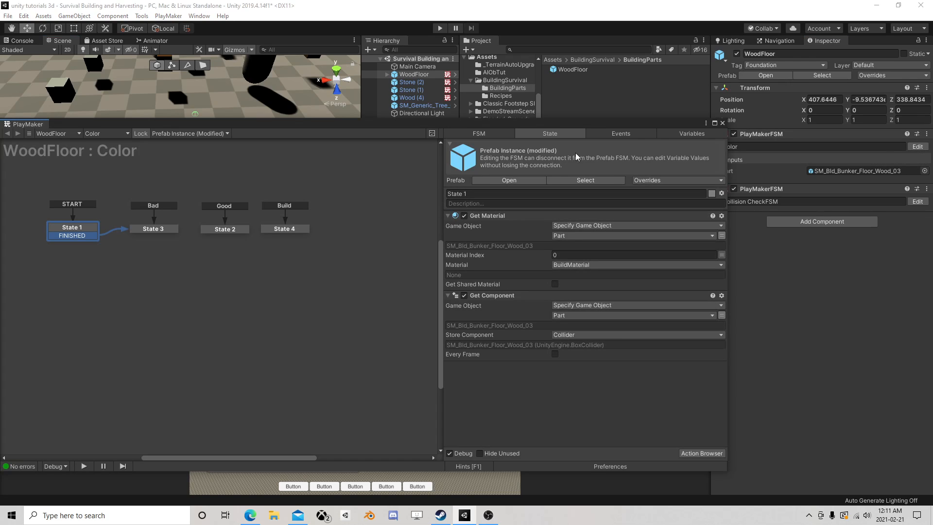
click(723, 123)
click(917, 146)
click(516, 180)
click(226, 229)
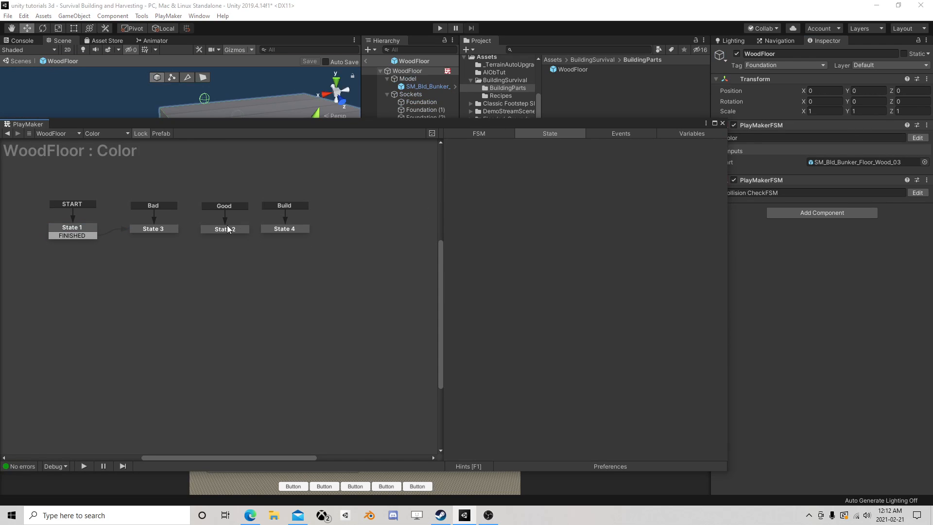
drag(283, 230, 320, 230)
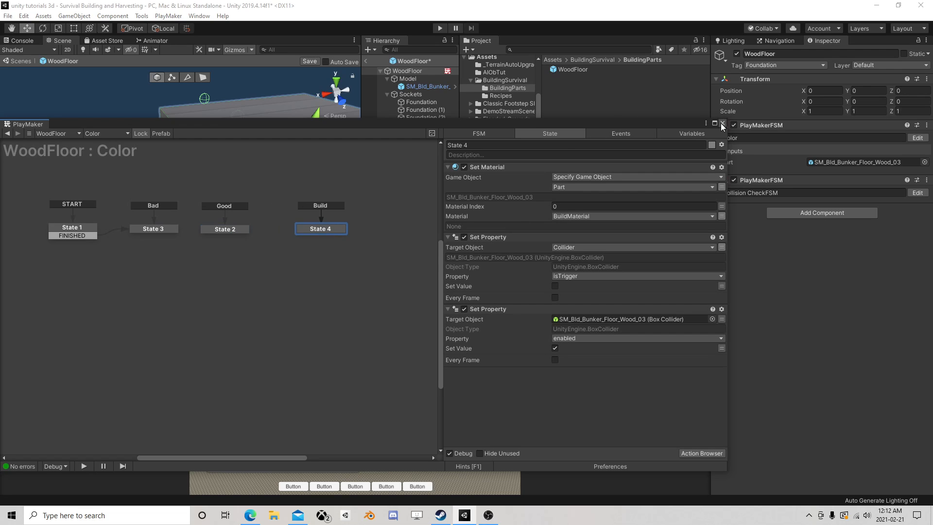
Try to add a new Bool variable named IsGood to the Color FSM
click(671, 134)
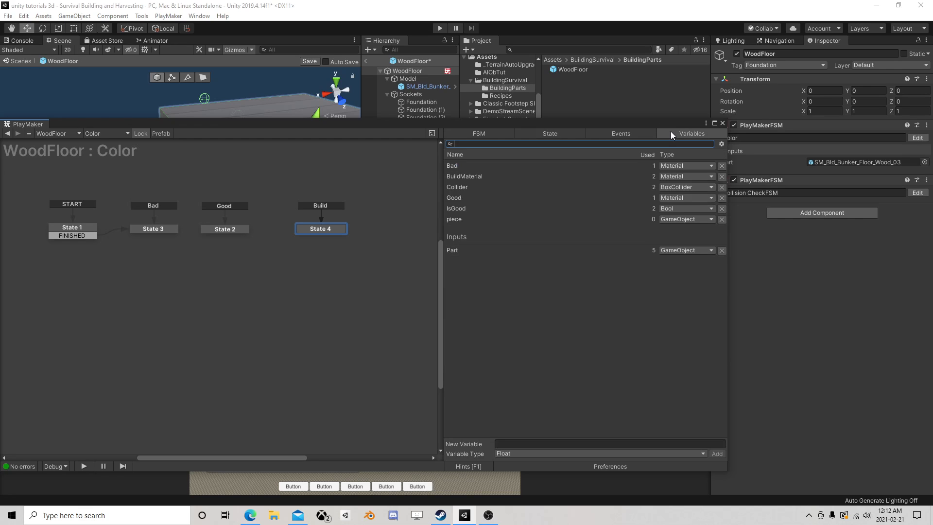
click(526, 453)
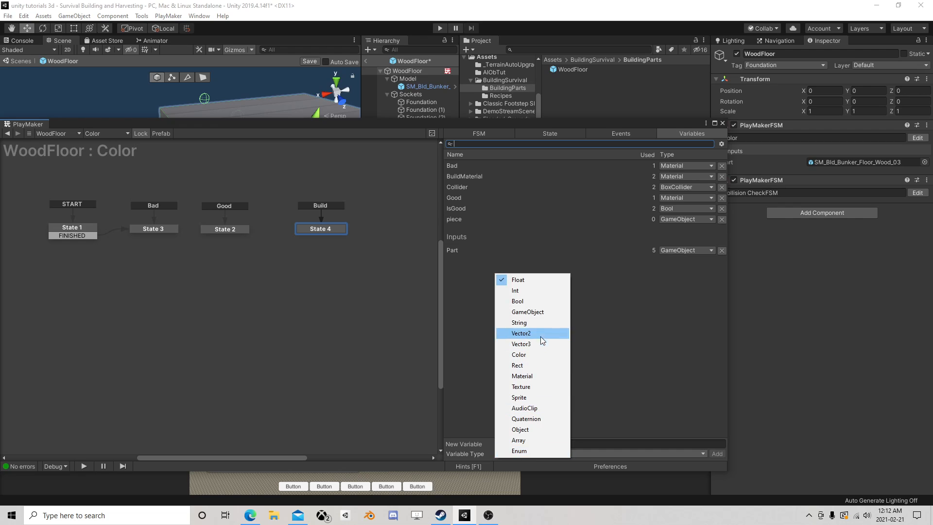
click(530, 303)
click(515, 446)
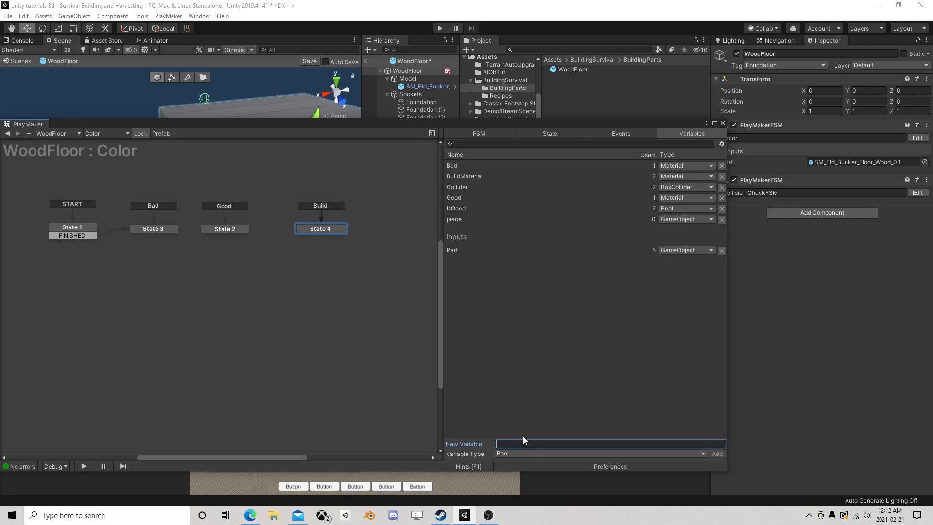
text(IsGood)
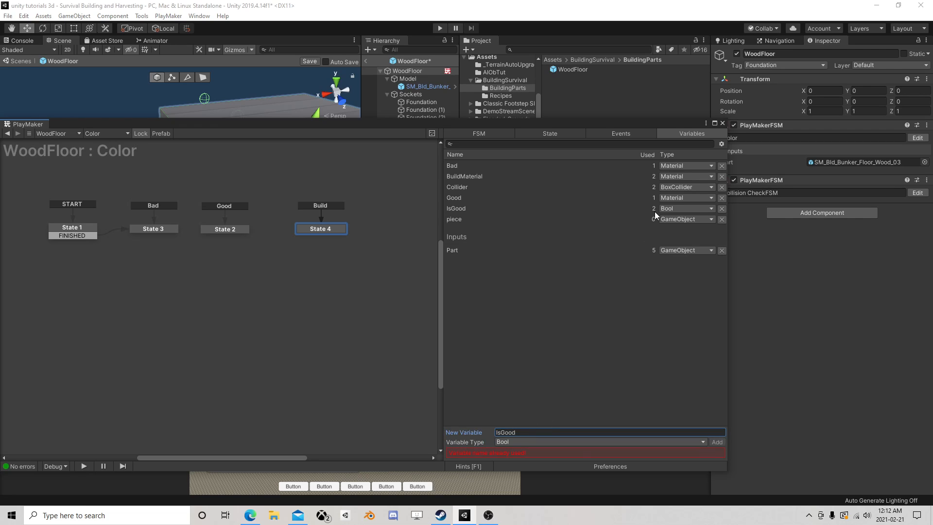
click(589, 391)
Check the IsGood Set Bool Value actions in State 3 and State 2, save the prefab and return to the scene
click(141, 230)
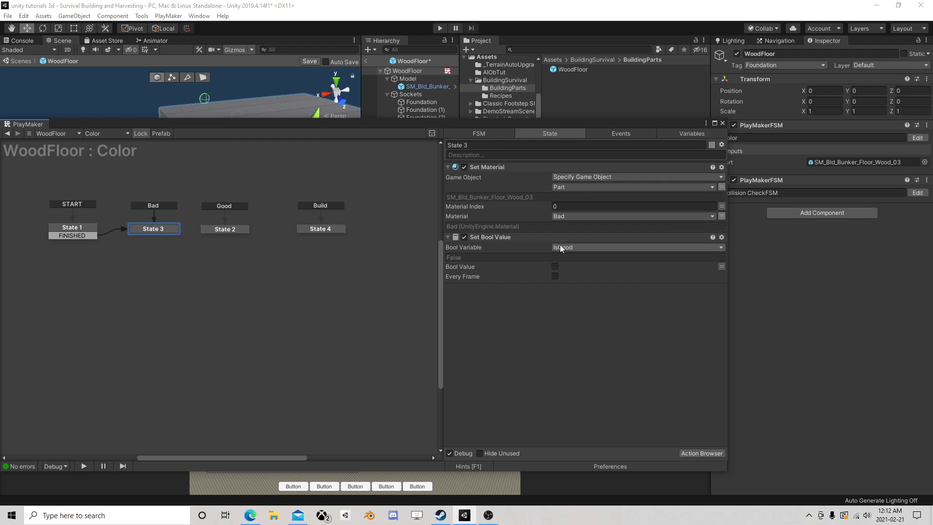
click(233, 230)
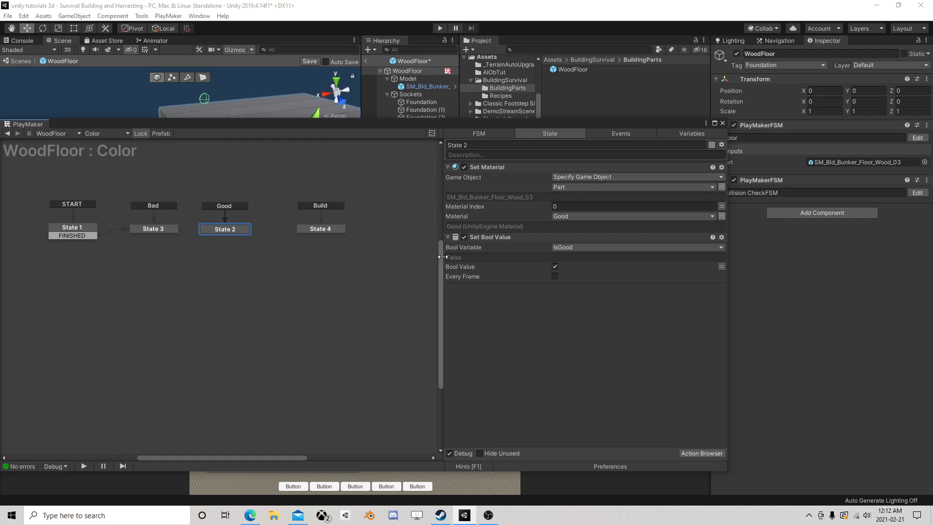
click(722, 123)
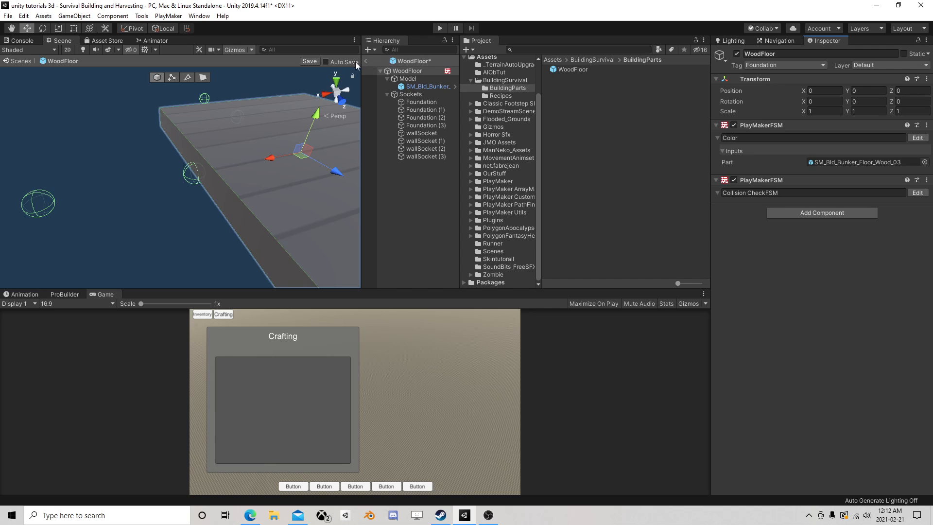
click(310, 61)
click(366, 60)
Make the Scene view taller at the expense of the Game view, with the WoodFloor and surrounding objects in view
scroll(273, 165, down, 5)
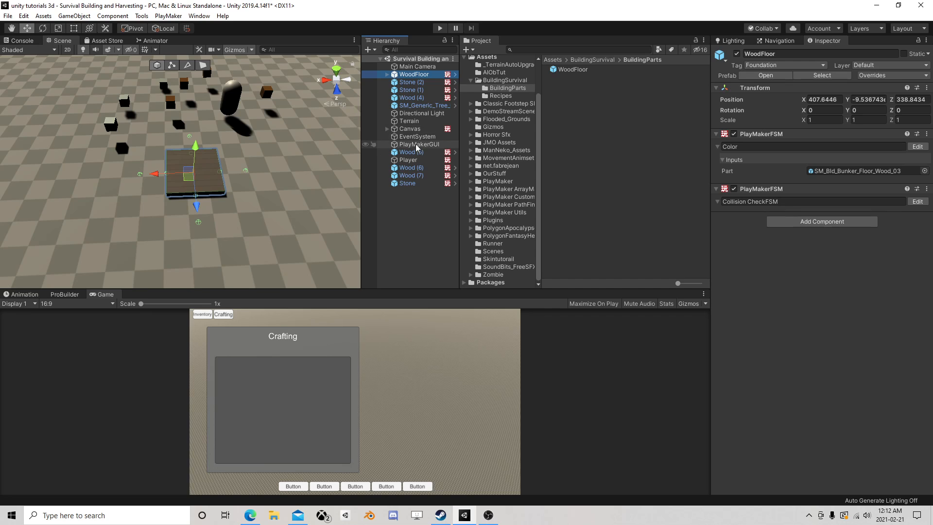
middle_drag(261, 118, 309, 180)
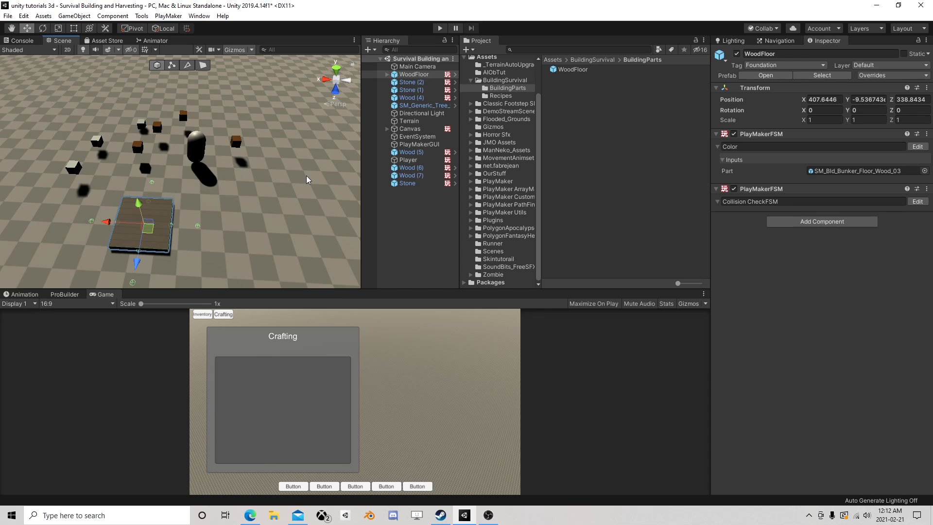
drag(346, 289, 350, 334)
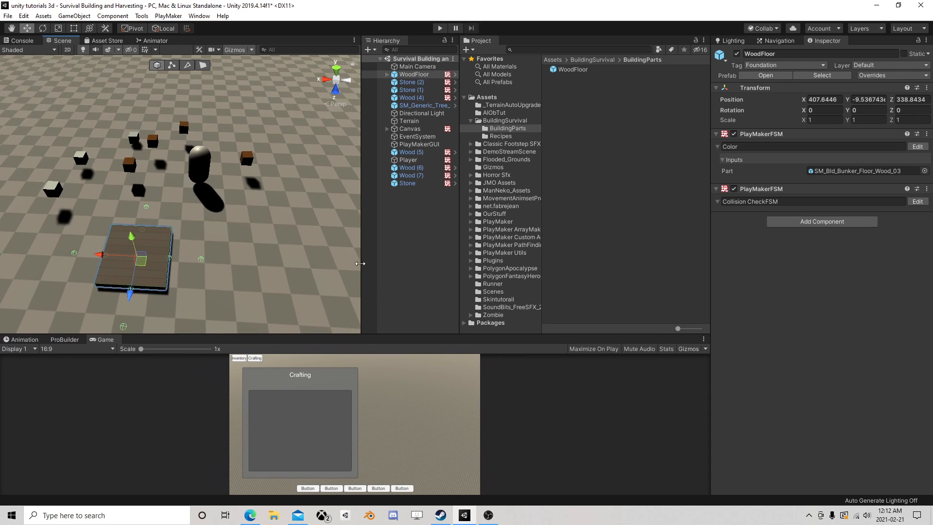
Add a PlayMaker FSM named Builder to the Main Camera and open it for editing
middle_drag(295, 247, 302, 240)
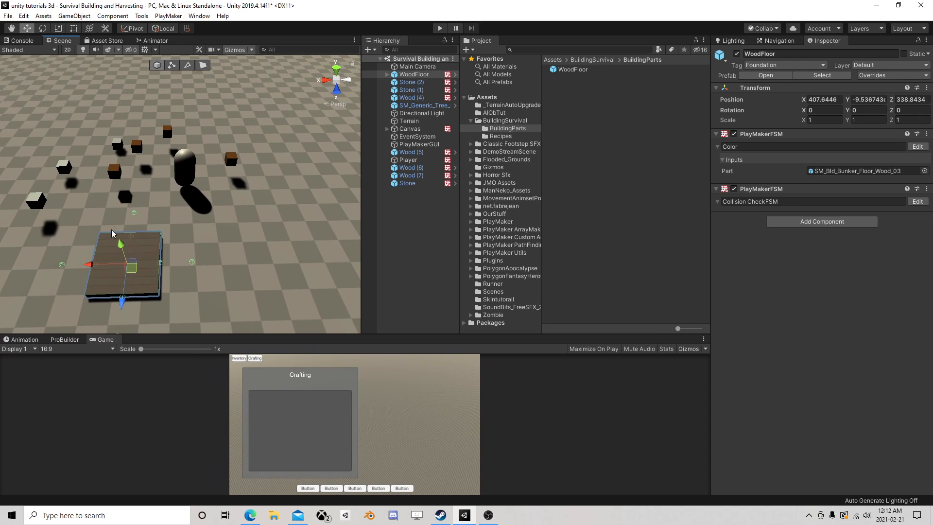
click(426, 67)
click(817, 367)
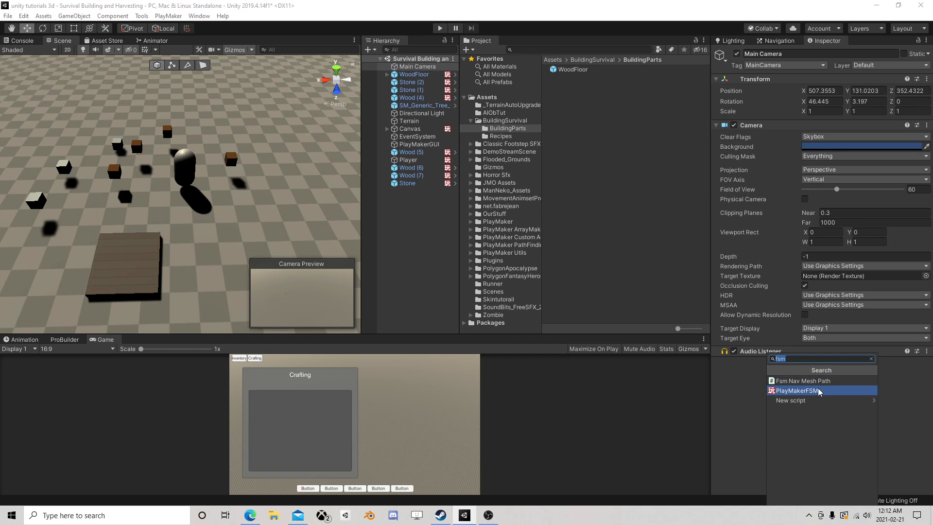
click(822, 389)
click(746, 376)
drag(746, 377, 693, 373)
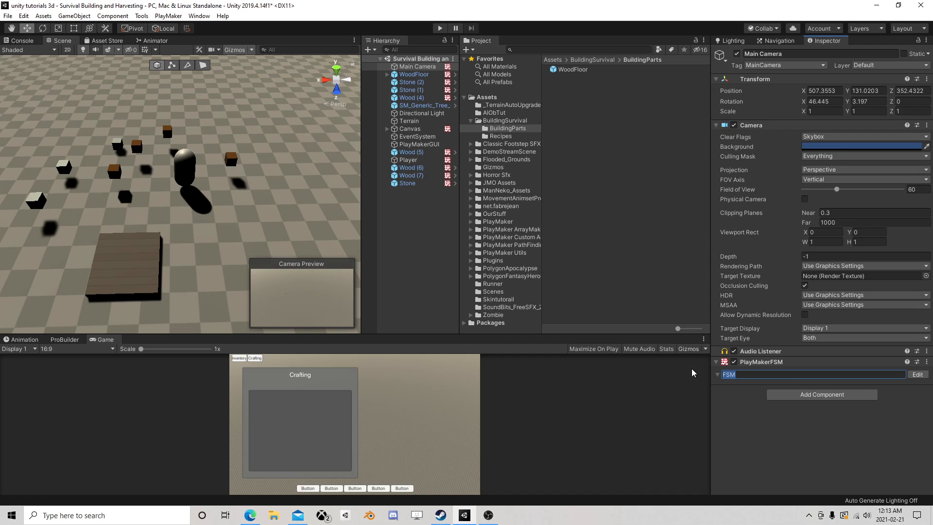
text(Builder)
click(917, 375)
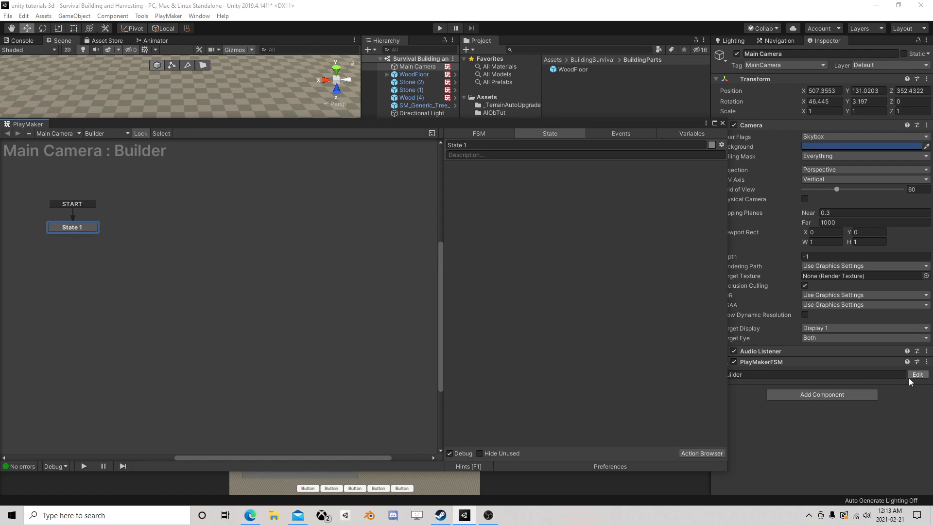
Add an unconnected second state beside State 1 in the Builder FSM and close the FSM editor
click(607, 135)
right_click(207, 224)
click(240, 223)
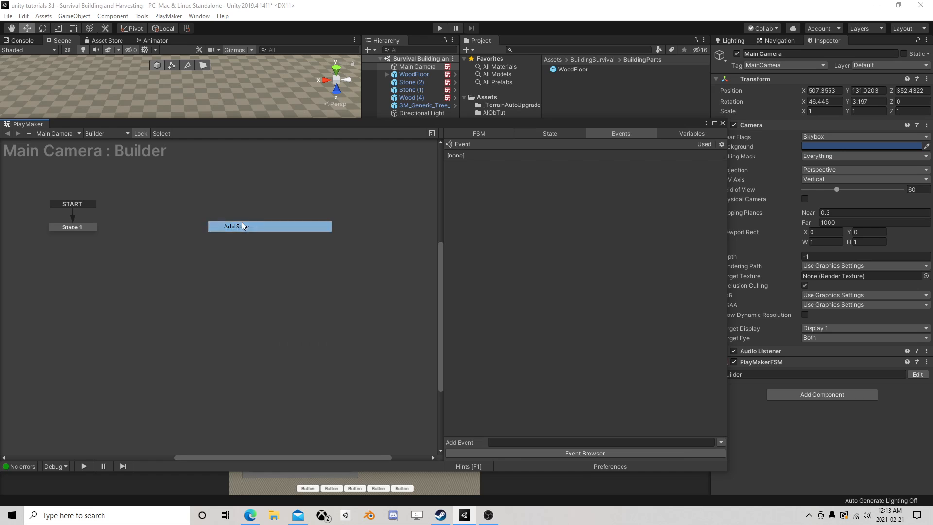
click(616, 134)
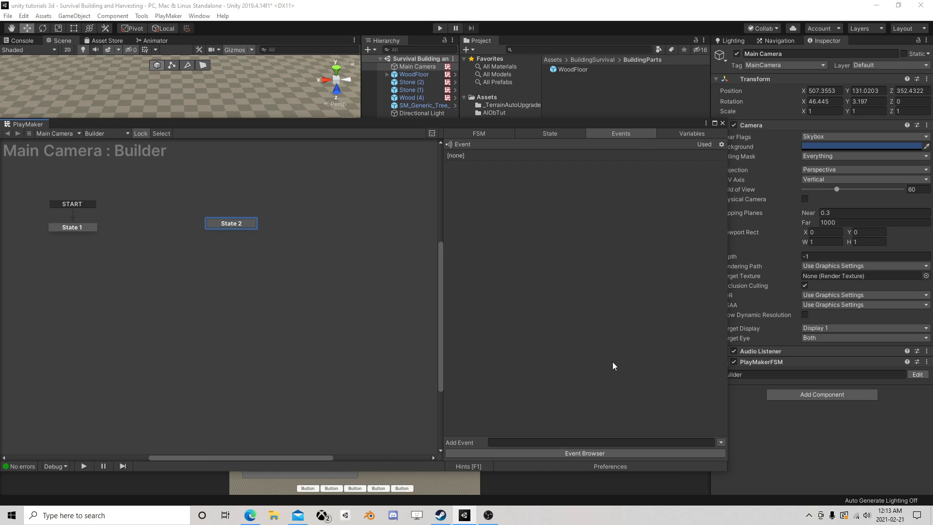
click(723, 123)
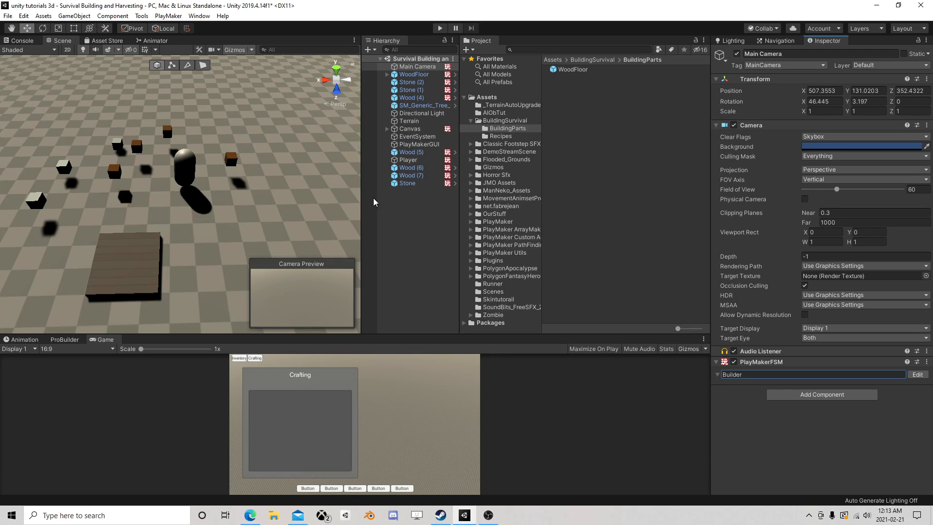
Open the Canvas's Crafting FSM and review the recipe-click state and the inventory checks in State 3 and State 8
click(409, 128)
scroll(833, 357, down, 3)
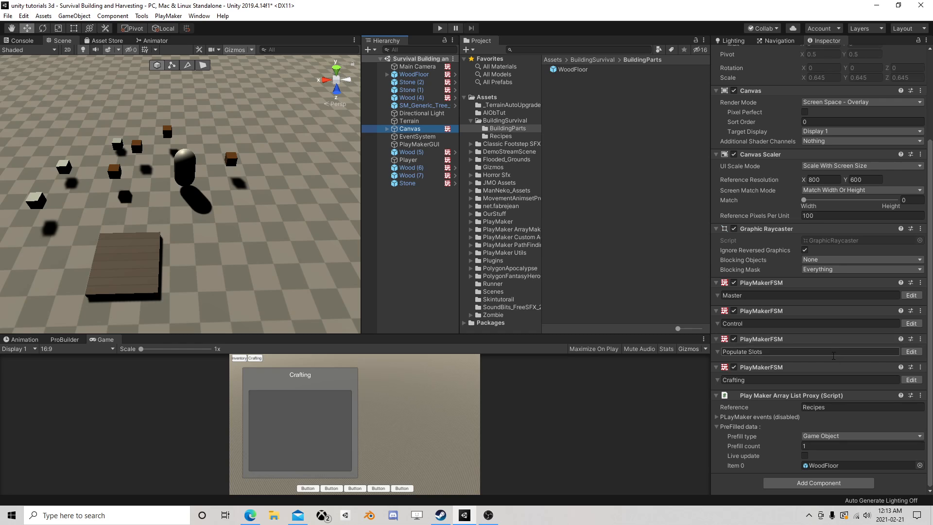
click(911, 380)
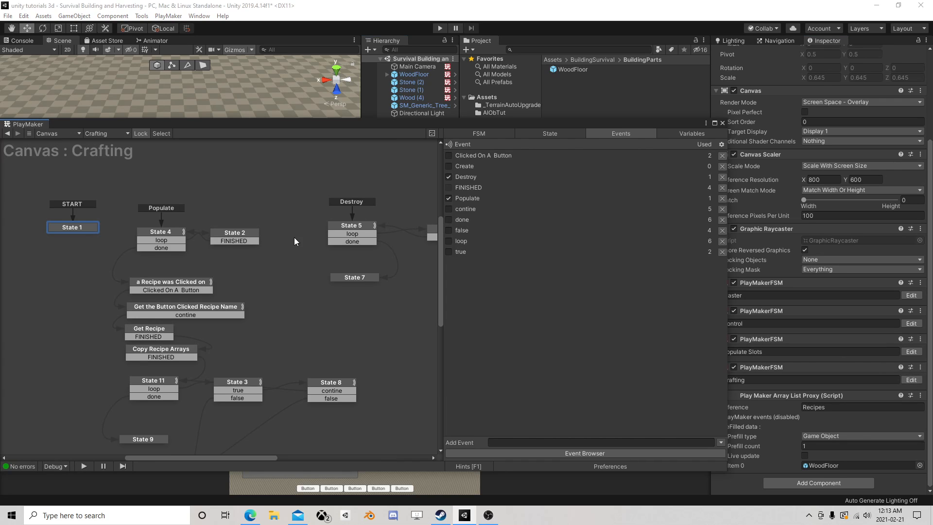
scroll(204, 258, down, 3)
click(174, 225)
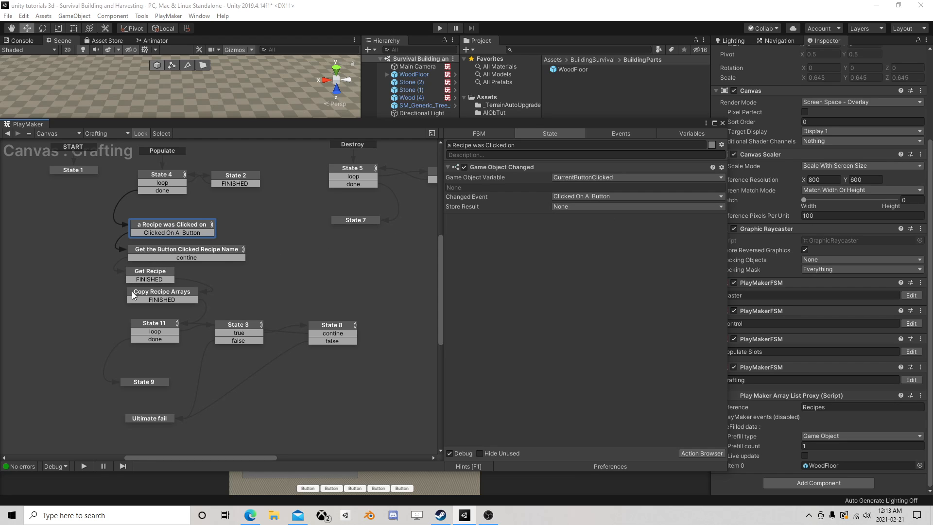
click(241, 330)
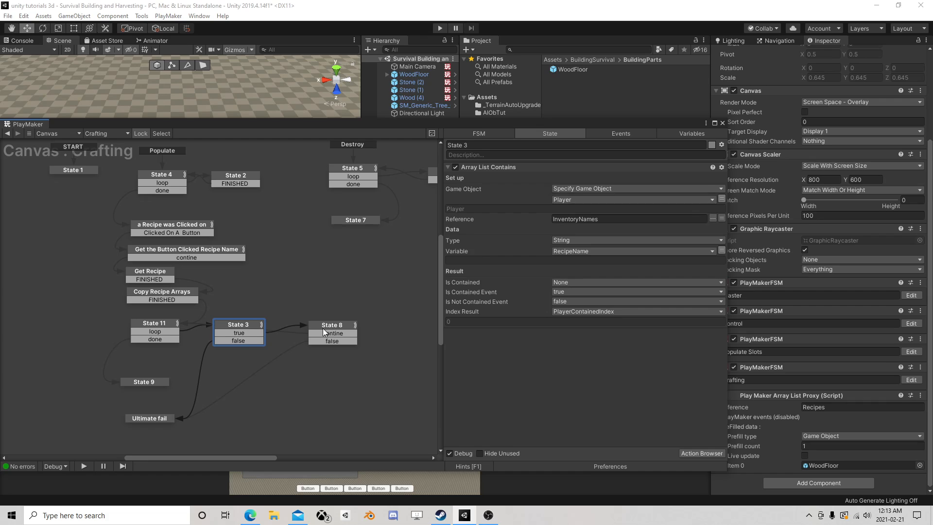
click(334, 328)
middle_drag(270, 336, 292, 264)
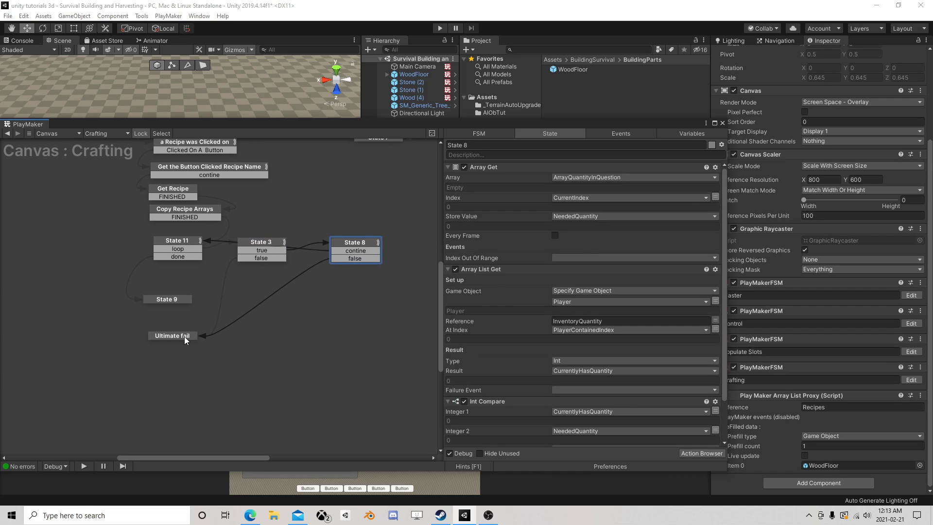
Trace the Crafting FSM's ingredient loop through State 11, State 3 and State 8, including the quantity comparison and State 9
click(184, 239)
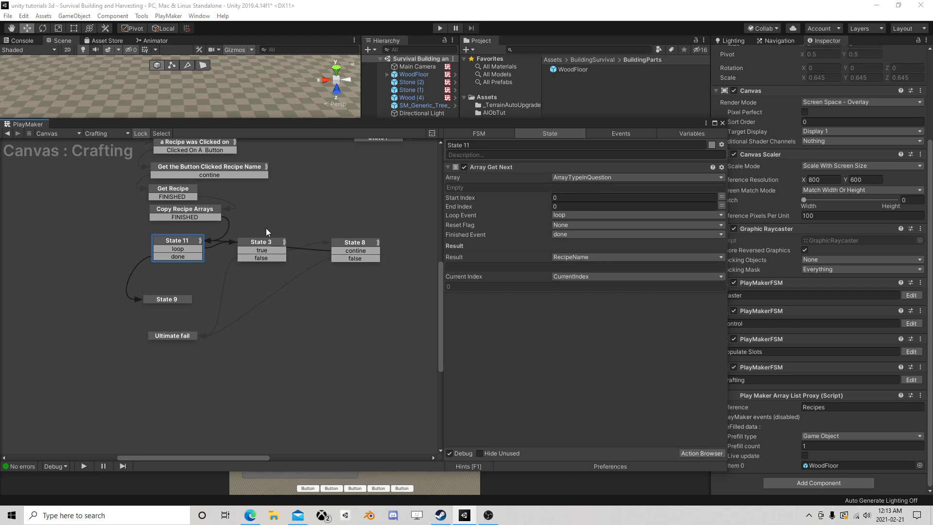
click(170, 300)
click(240, 250)
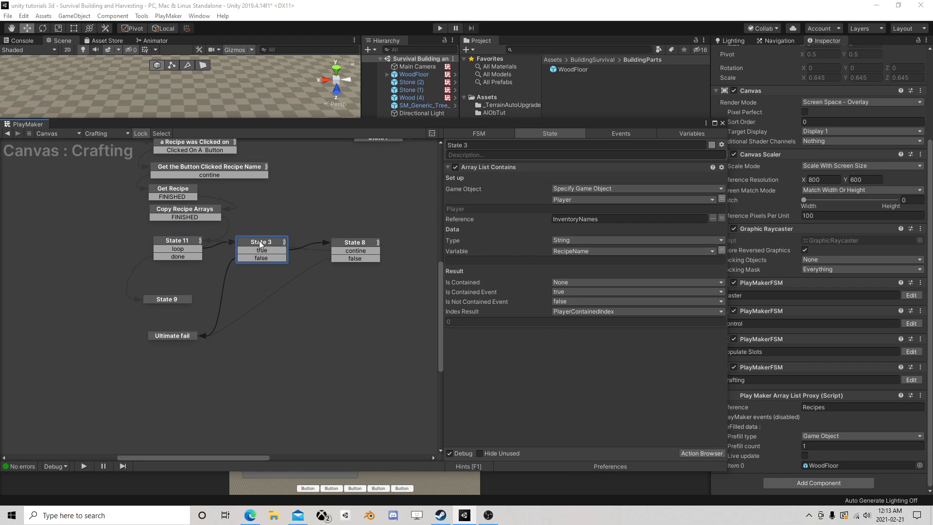
click(353, 246)
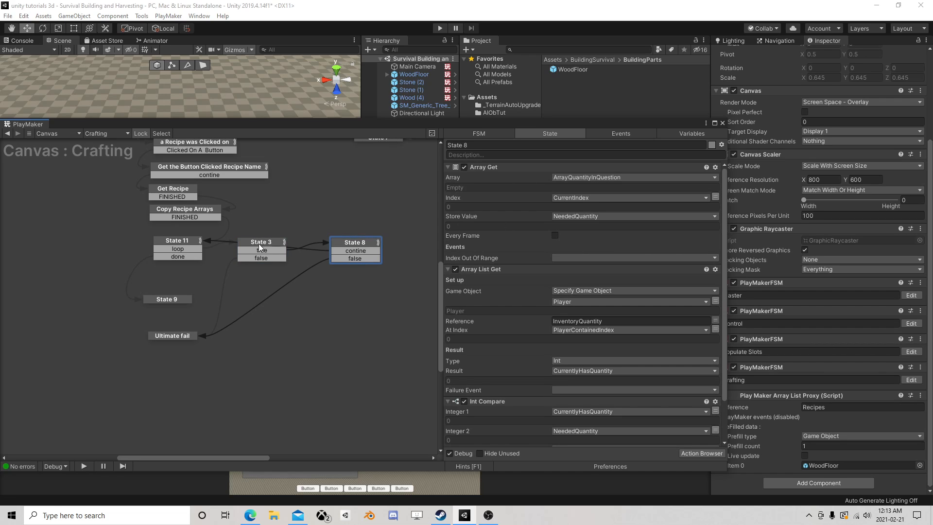
scroll(563, 295, down, 3)
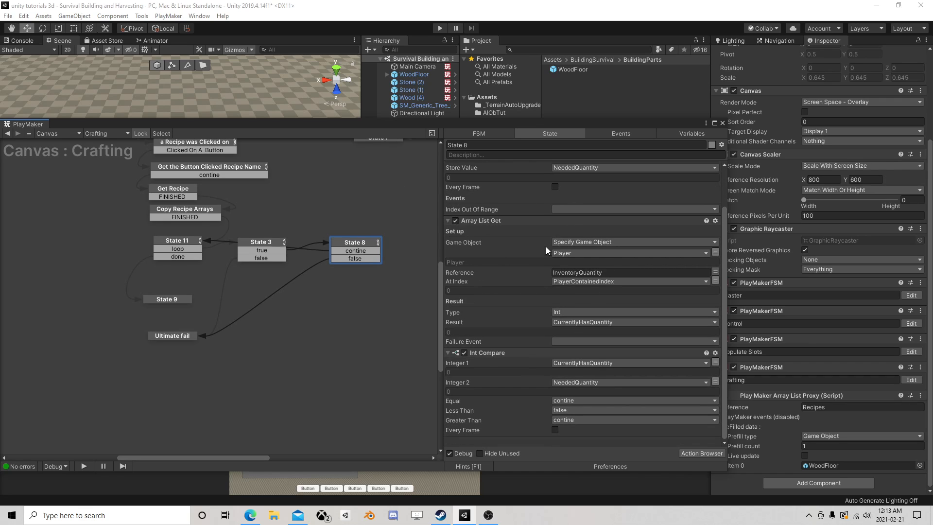
scroll(546, 246, up, 3)
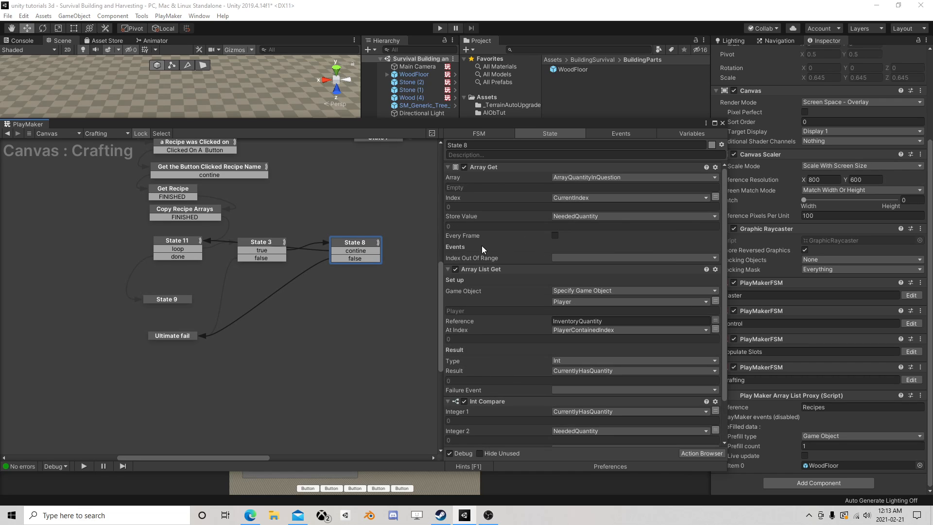
click(269, 245)
click(270, 249)
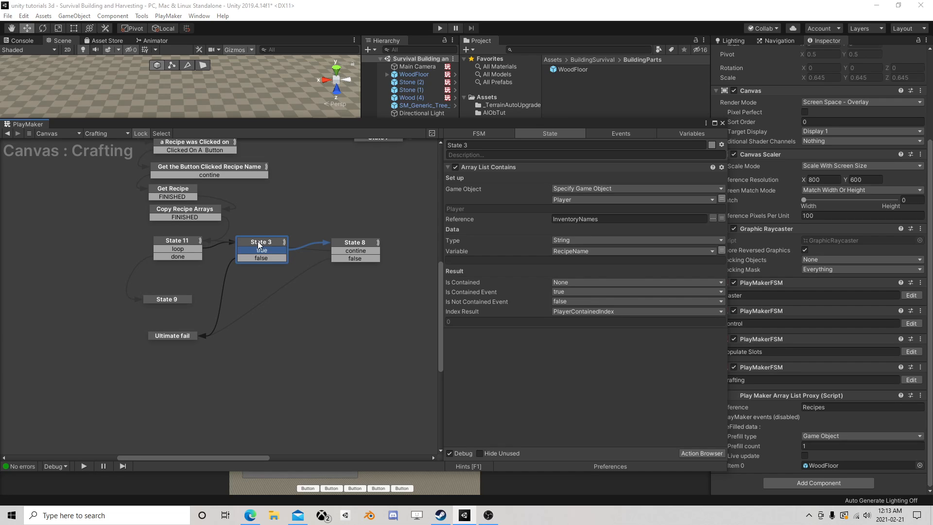
click(364, 251)
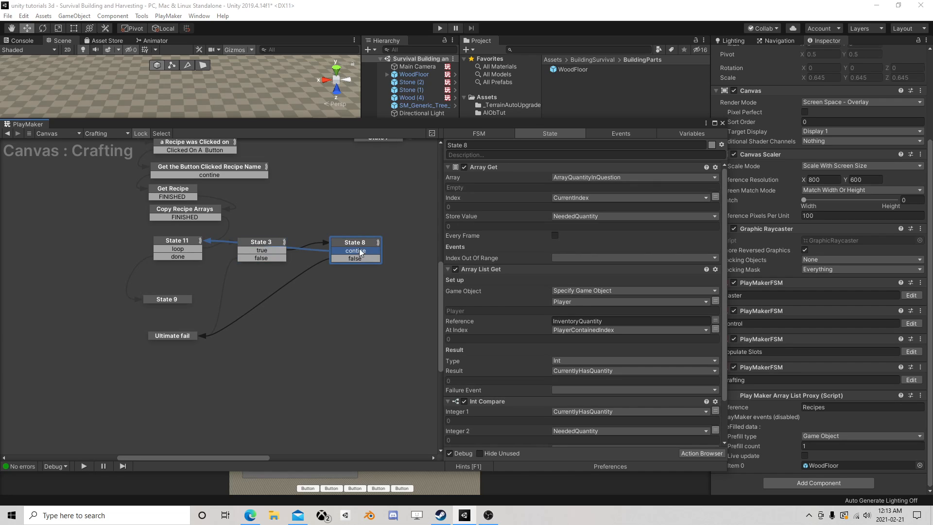
click(174, 242)
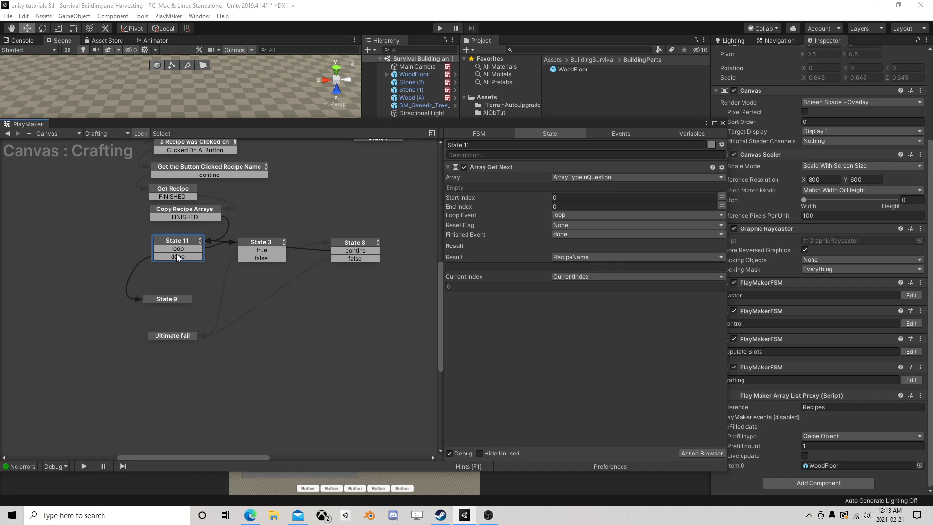
Move State 9 closer beneath State 11 and shift the FSM editor window so more of the scene and Inspector shows
drag(171, 299, 180, 290)
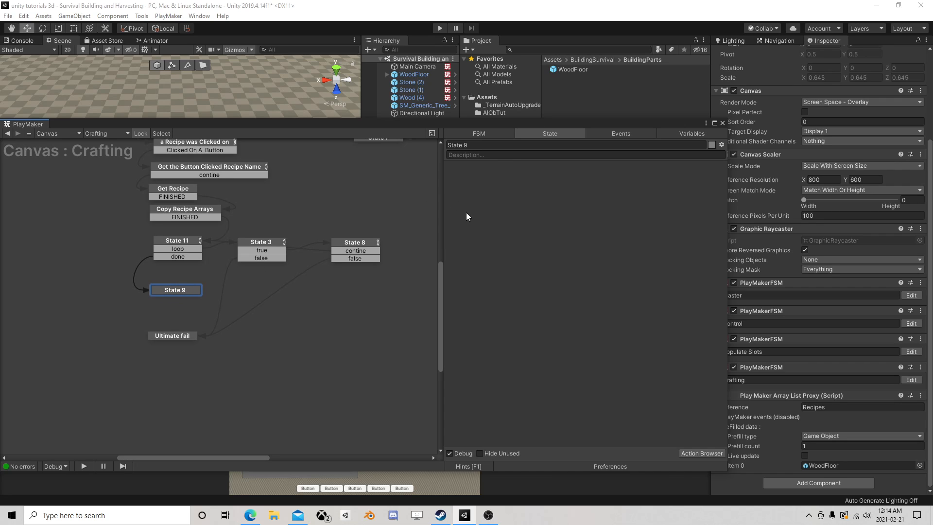
drag(529, 125, 552, 207)
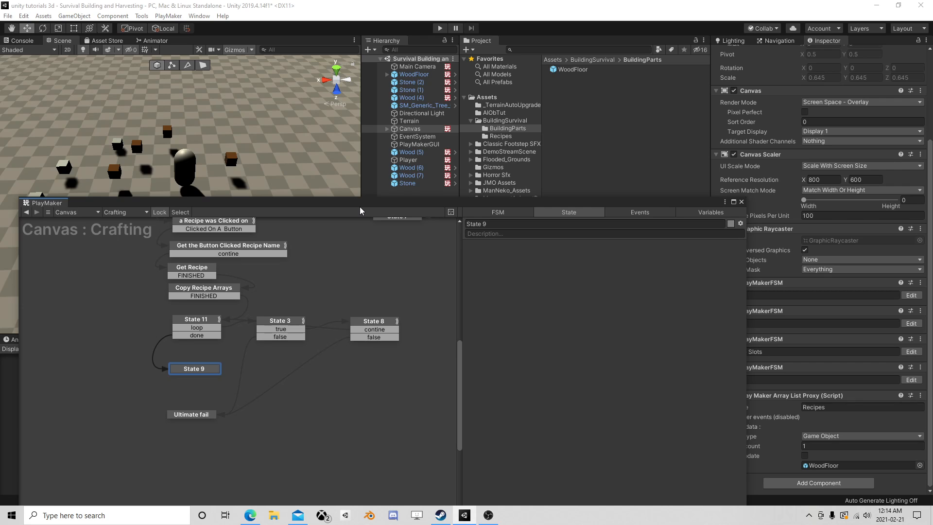
drag(360, 207, 326, 182)
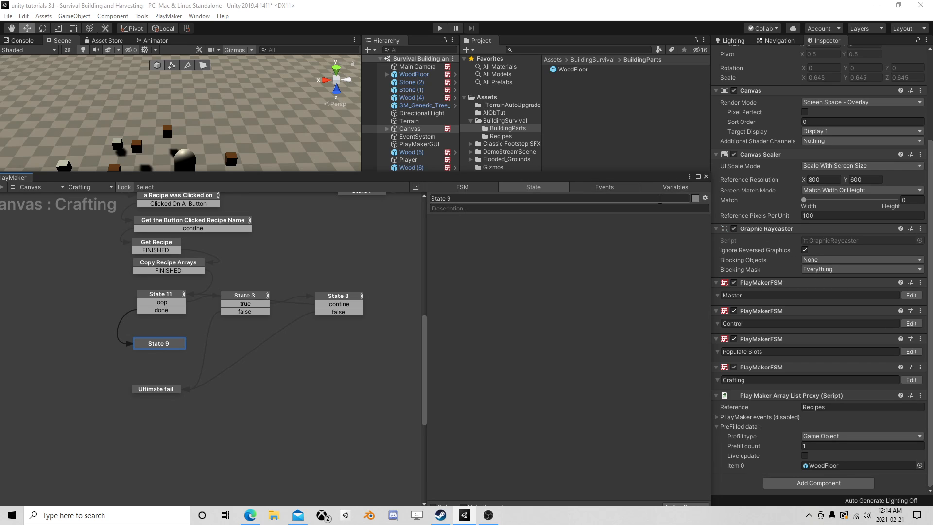
Check the Crafting FSM's variables, the WoodFloor entry in the Recipes list, and the actions of States 11, 3 and 8
click(666, 187)
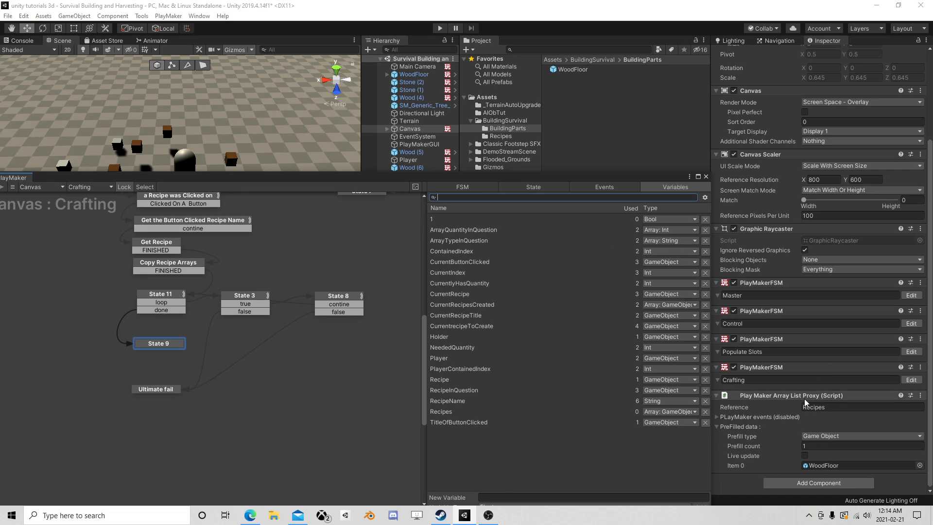
click(825, 466)
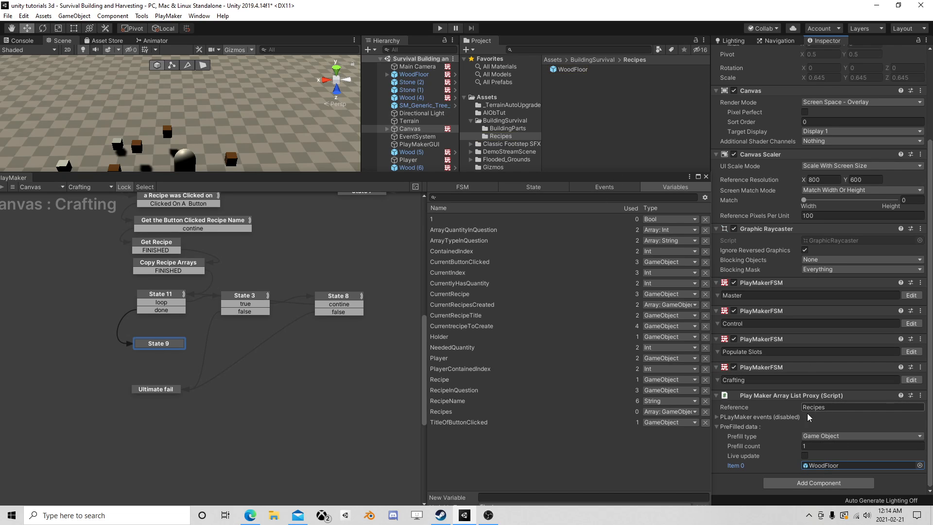
click(166, 300)
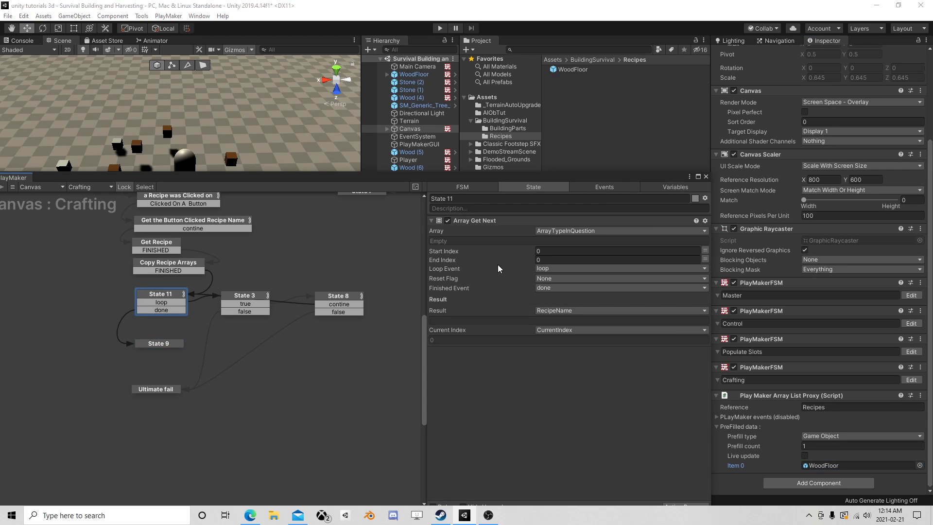
click(243, 297)
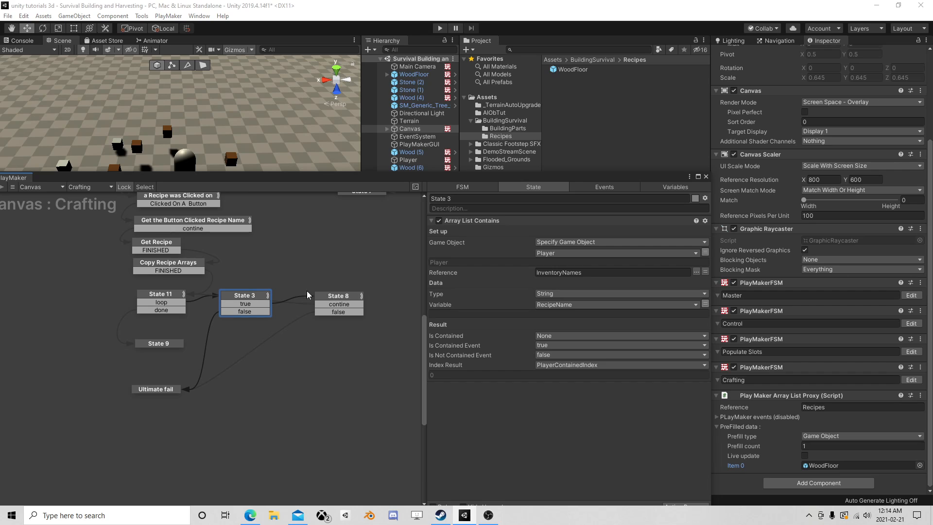
click(345, 296)
scroll(600, 274, down, 2)
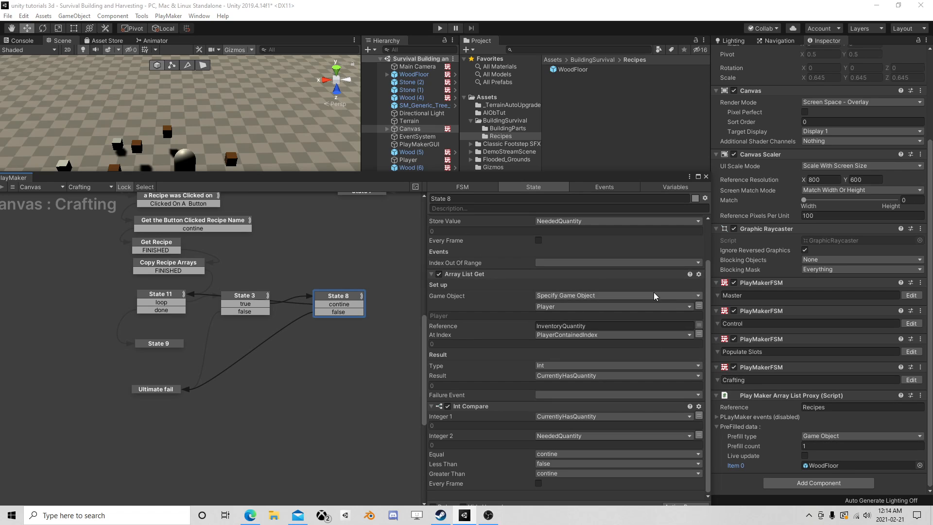
scroll(279, 233, down, 1)
middle_drag(279, 233, 273, 317)
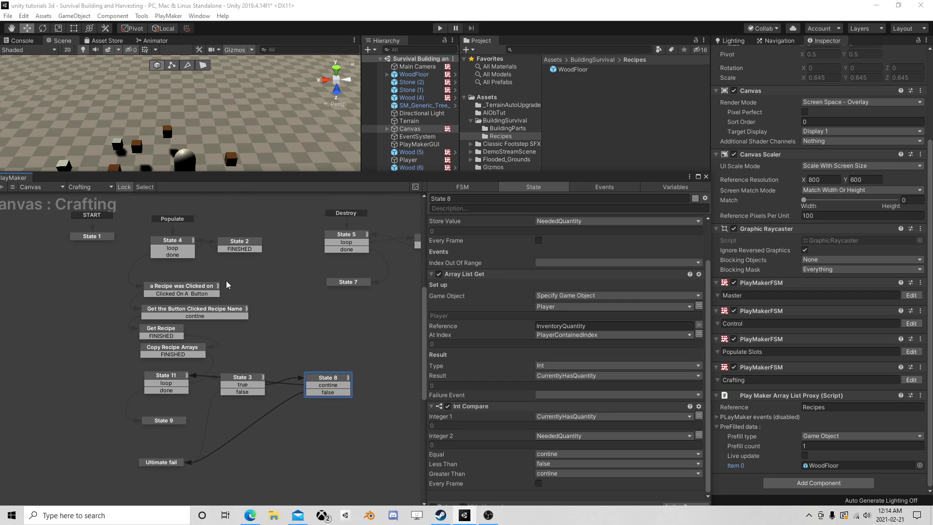
Examine how State 4 and the recipe-click states find the clicked button's recipe name and fetch it in Get Recipe
click(180, 247)
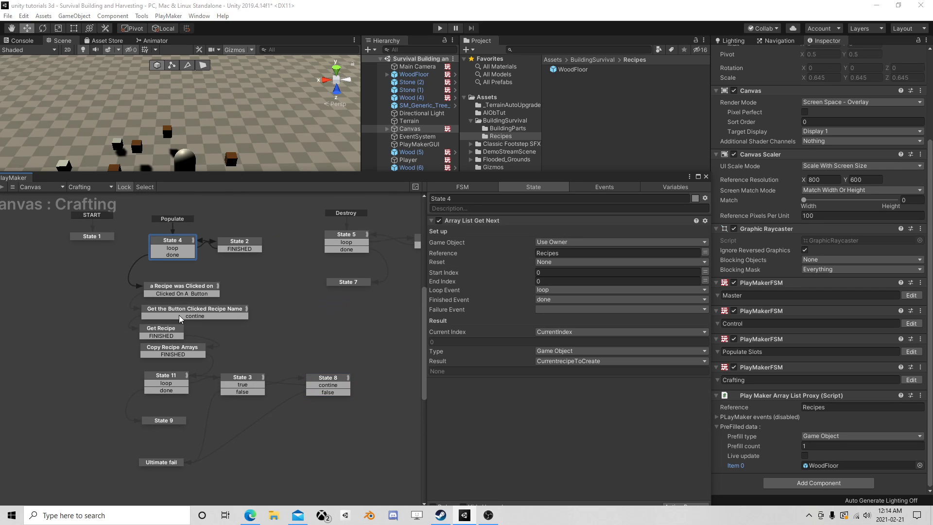
click(197, 289)
middle_drag(240, 322, 252, 286)
scroll(254, 288, up, 1)
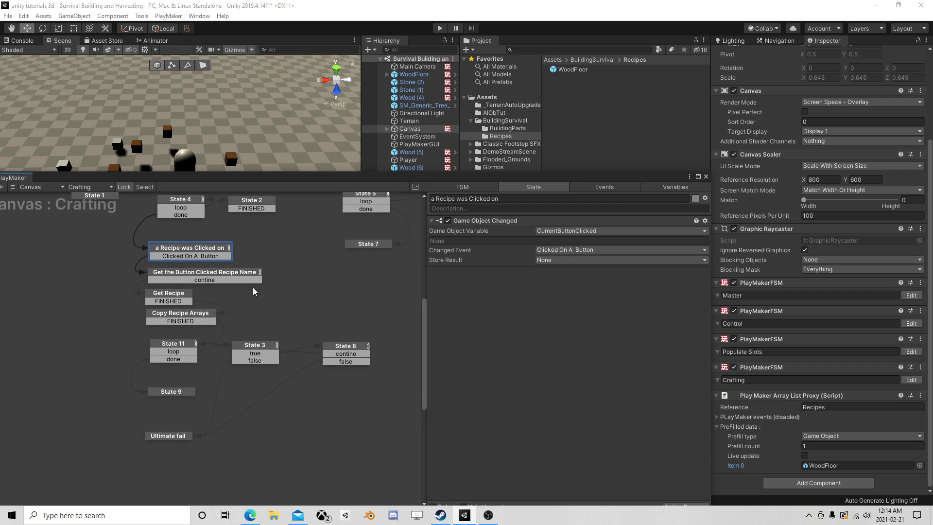
middle_drag(270, 246, 264, 270)
click(182, 298)
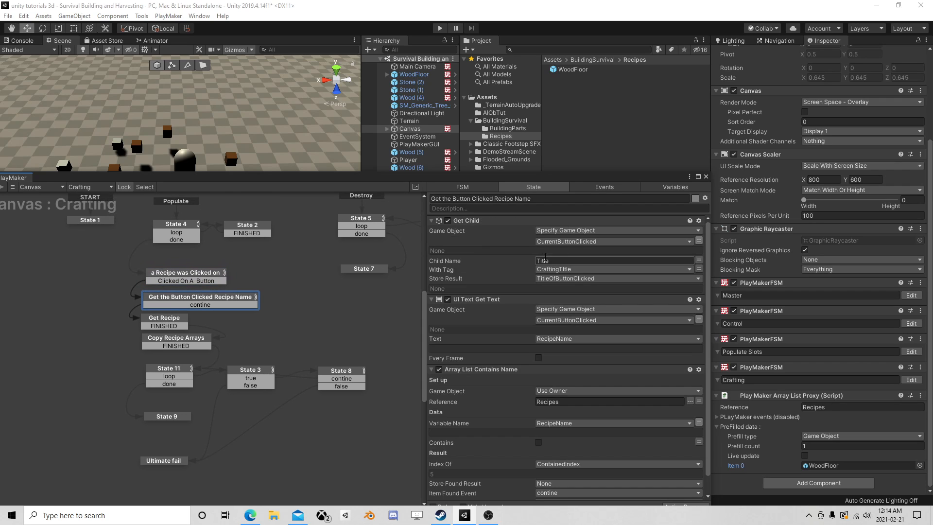
scroll(615, 258, down, 1)
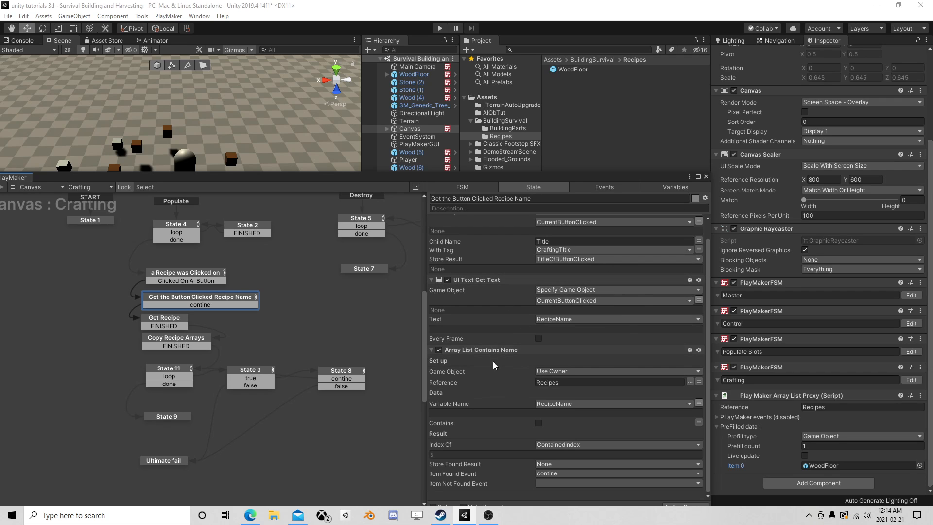
drag(530, 178, 519, 89)
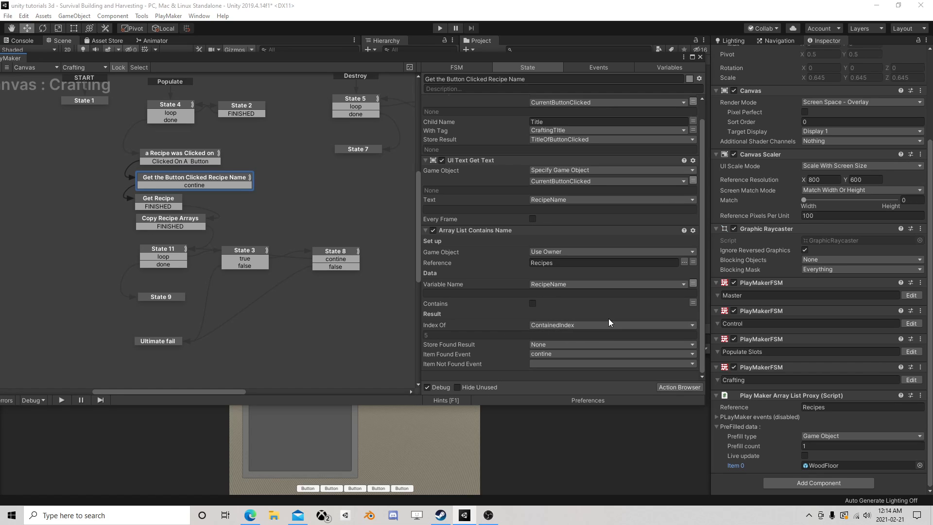
click(158, 199)
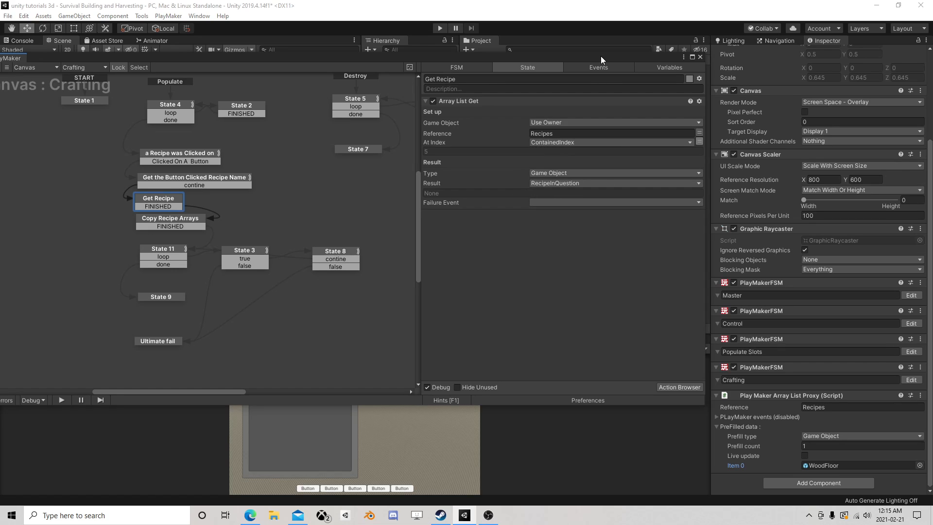
Reposition the FSM editor window and check the actions of Copy Recipe Arrays and State 11
drag(596, 60, 390, 80)
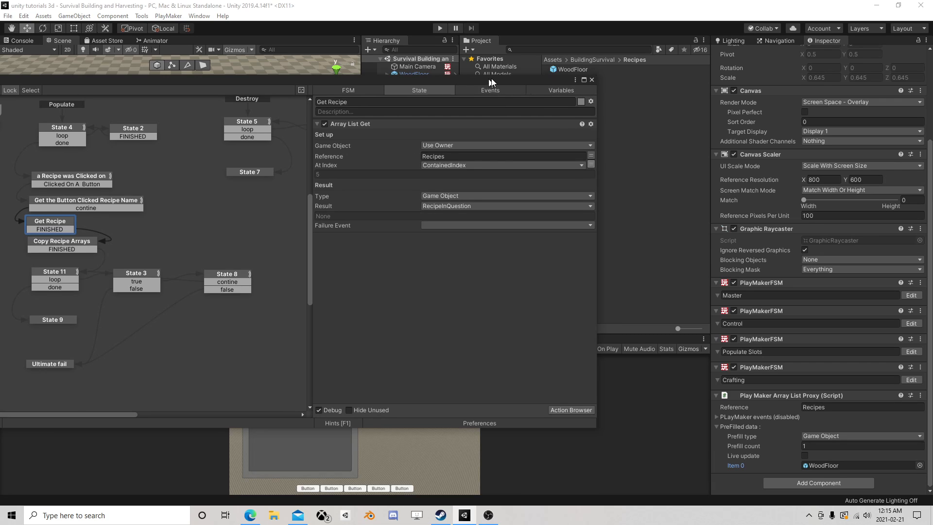
drag(491, 77, 633, 73)
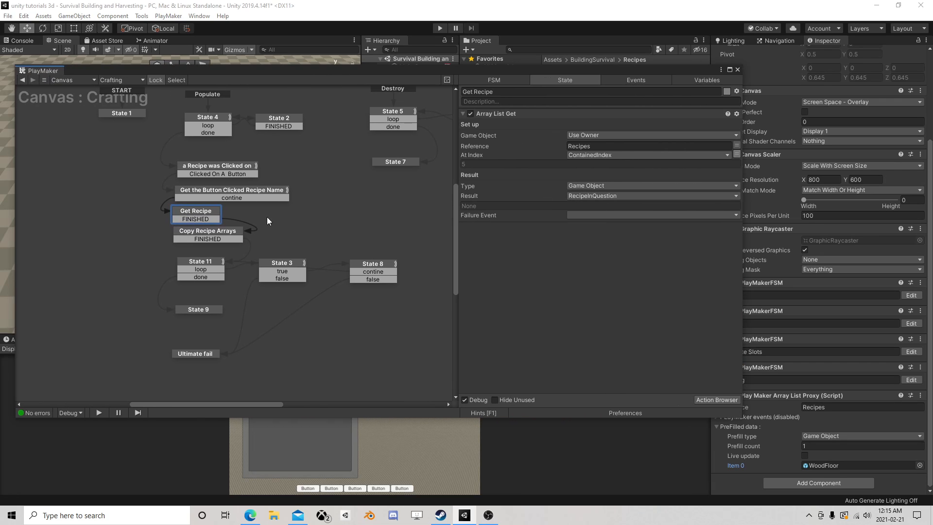
click(229, 233)
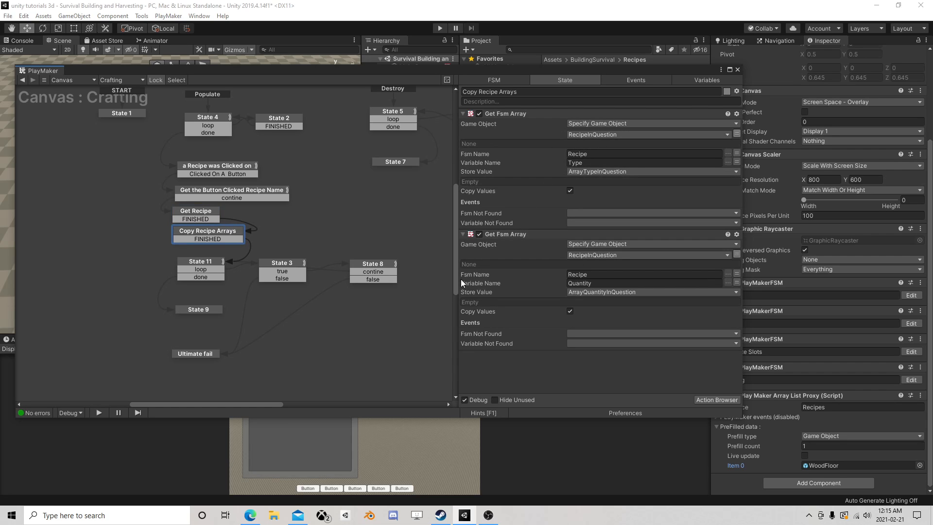
click(198, 267)
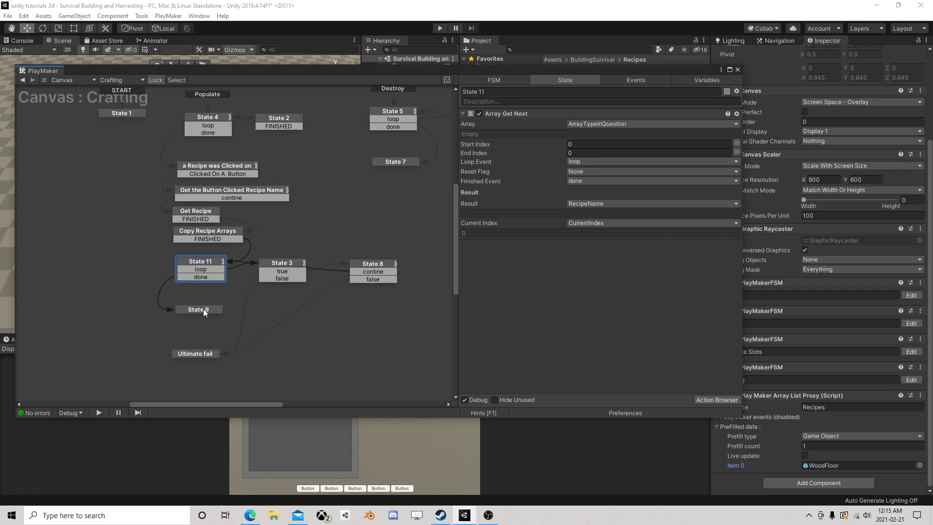
Add a Set Event Data action to State 9 of the Crafting FSM
click(203, 309)
click(716, 399)
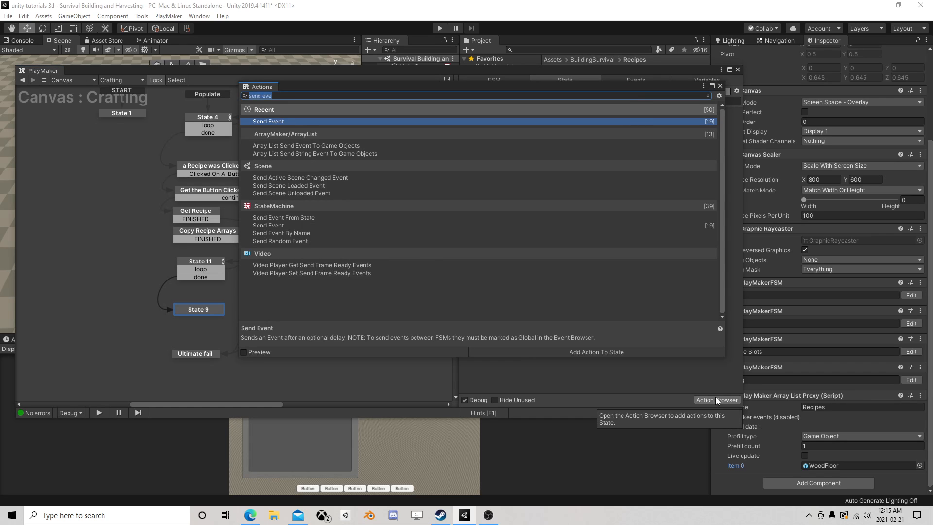
text(set fs)
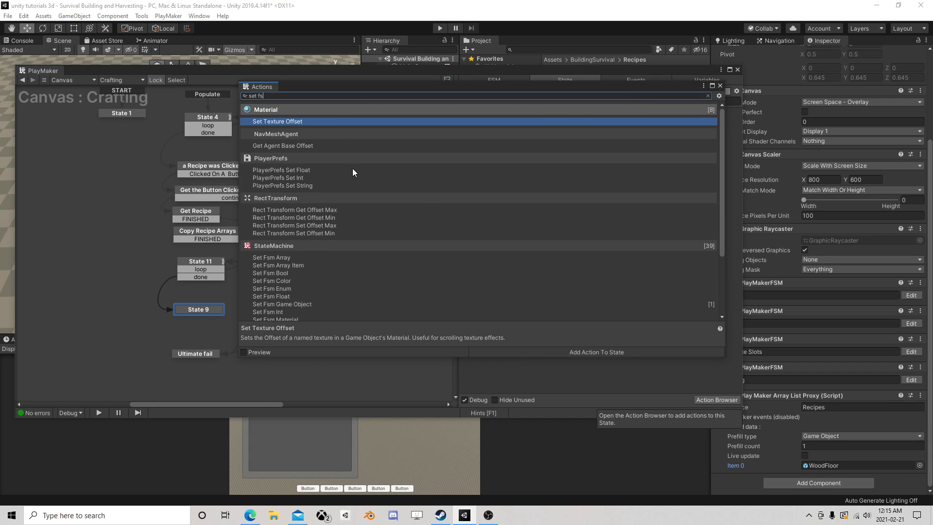
text(m)
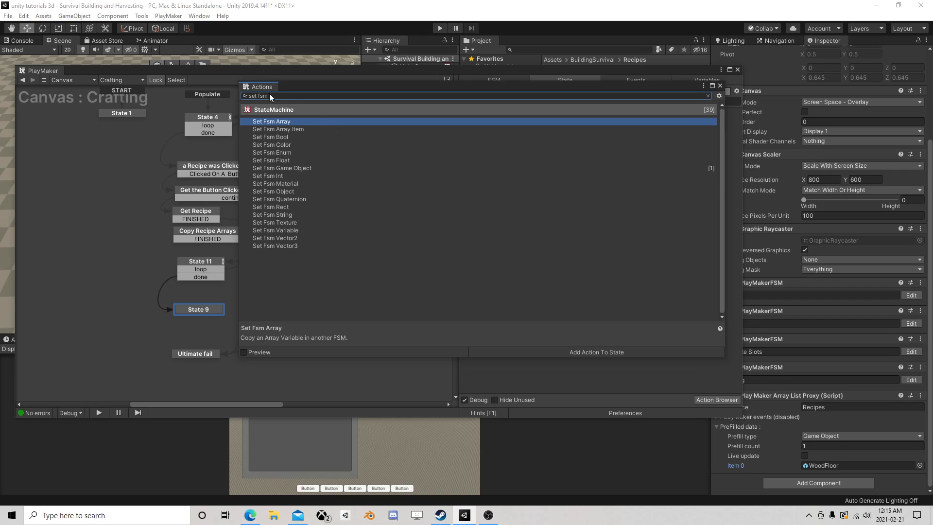
text(dd)
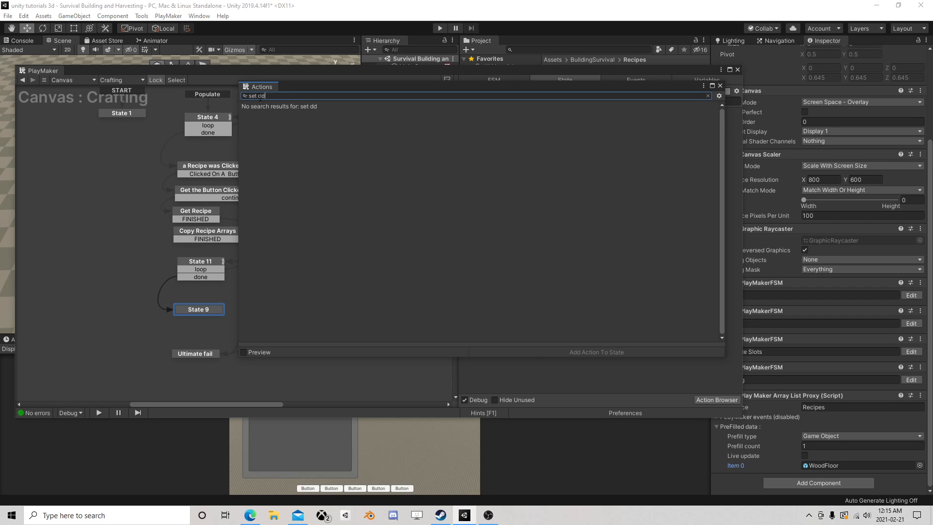
key(BackSpace)
text(ate)
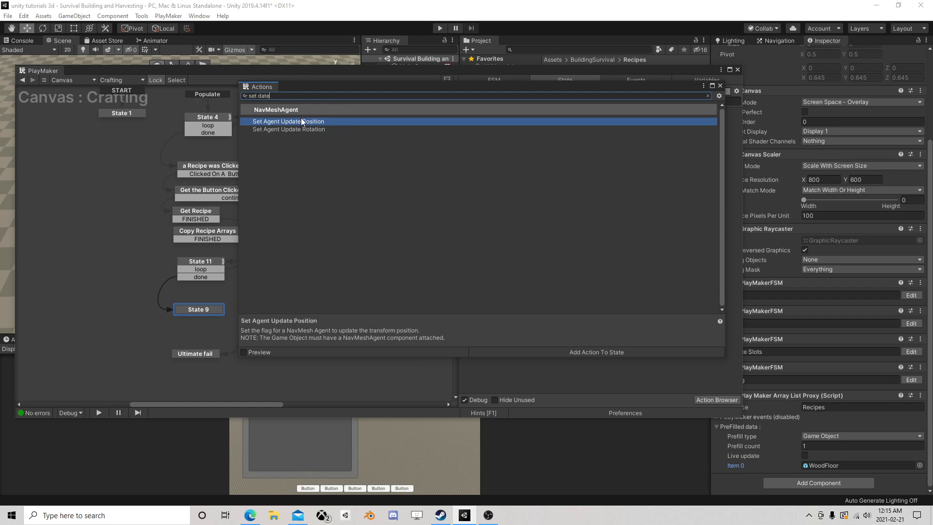
key(BackSpace)
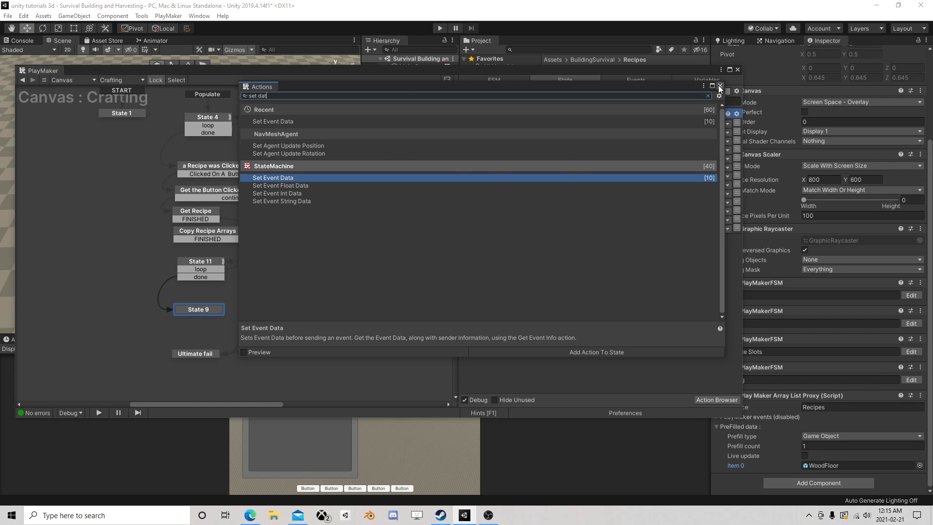
key(Return)
Check which variable Get Recipe stores its result in, and set State 9's game object event data to RecipeInQuestion
click(581, 127)
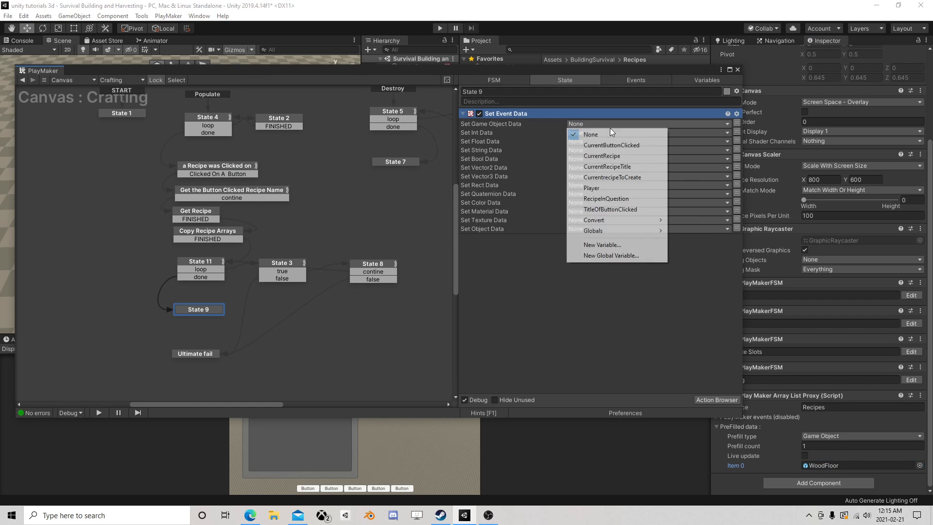
click(527, 306)
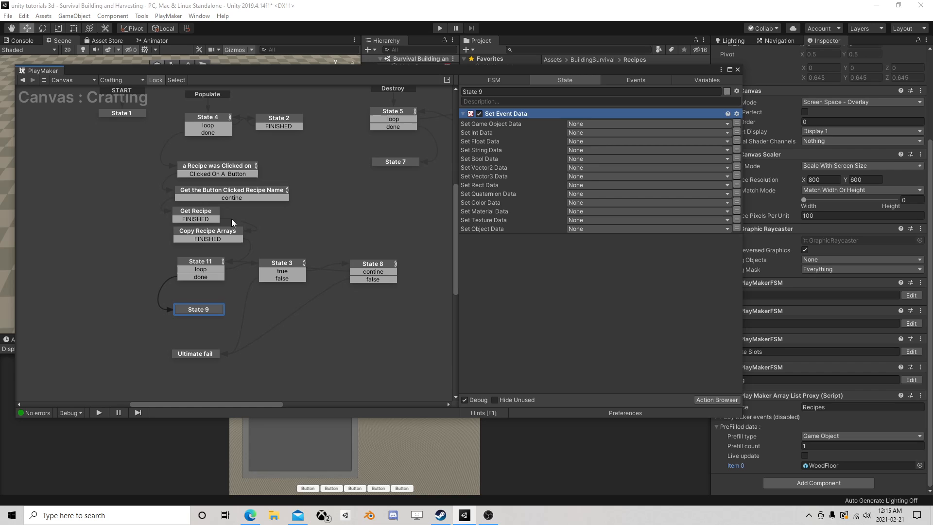
click(190, 215)
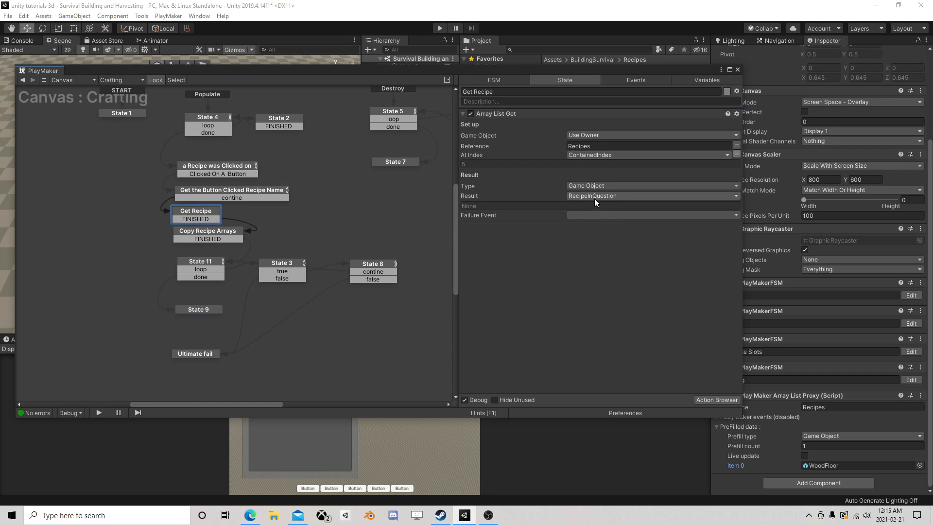
click(202, 277)
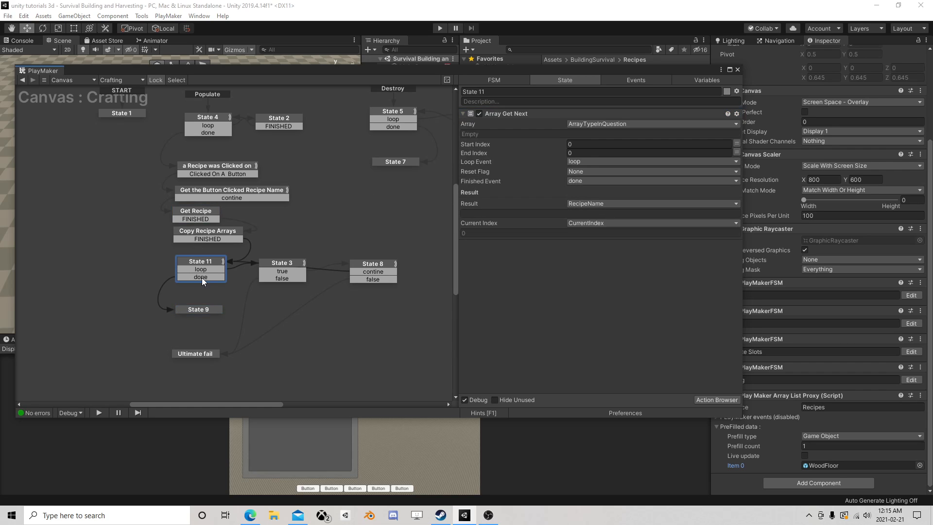
click(205, 310)
click(576, 124)
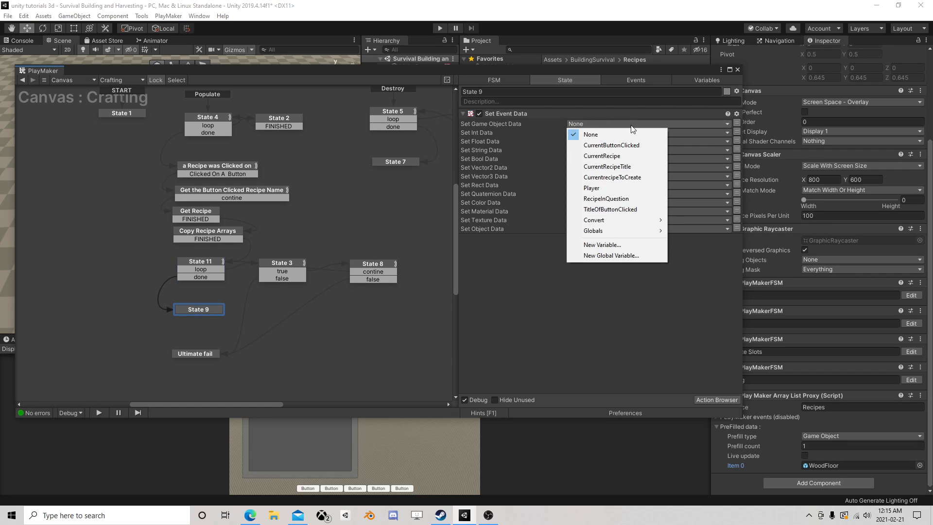
click(613, 199)
Add a Send Event action to State 9 and set its event target to Game Object FSM
click(715, 399)
text(send)
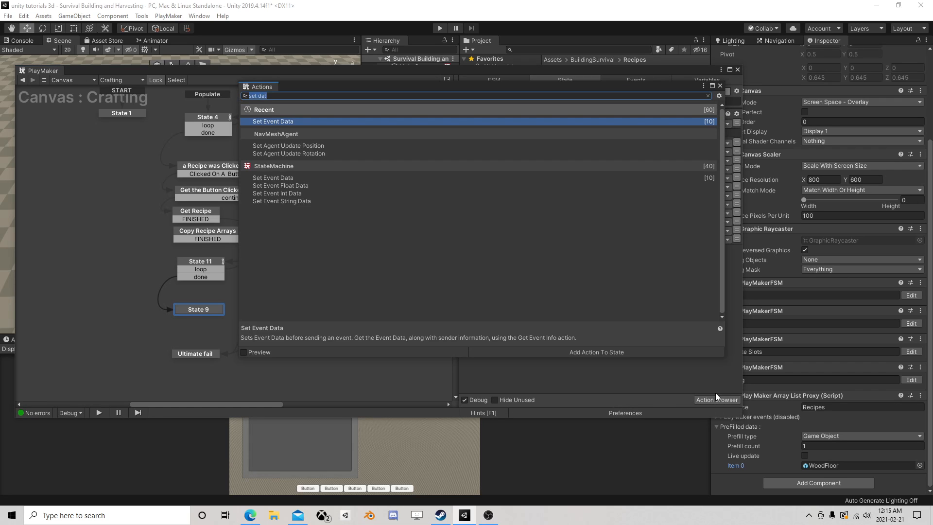
text( event)
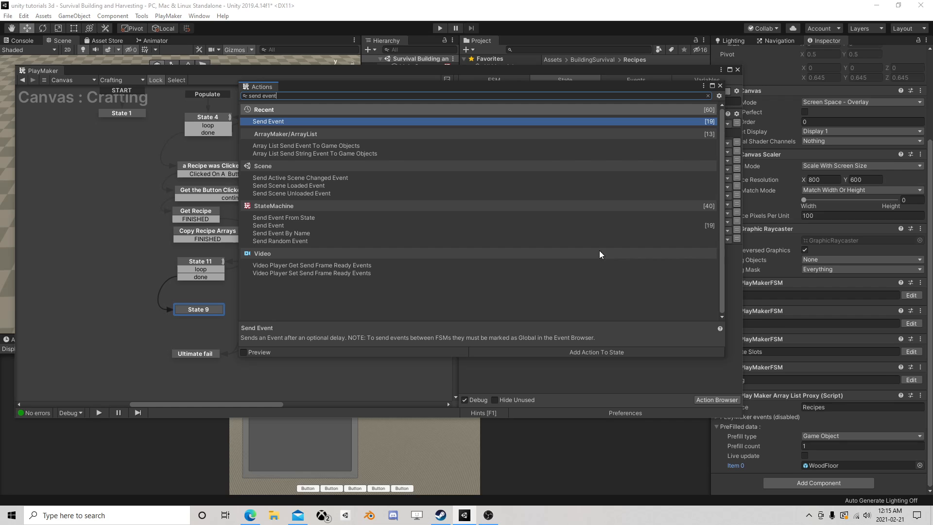
double_click(309, 121)
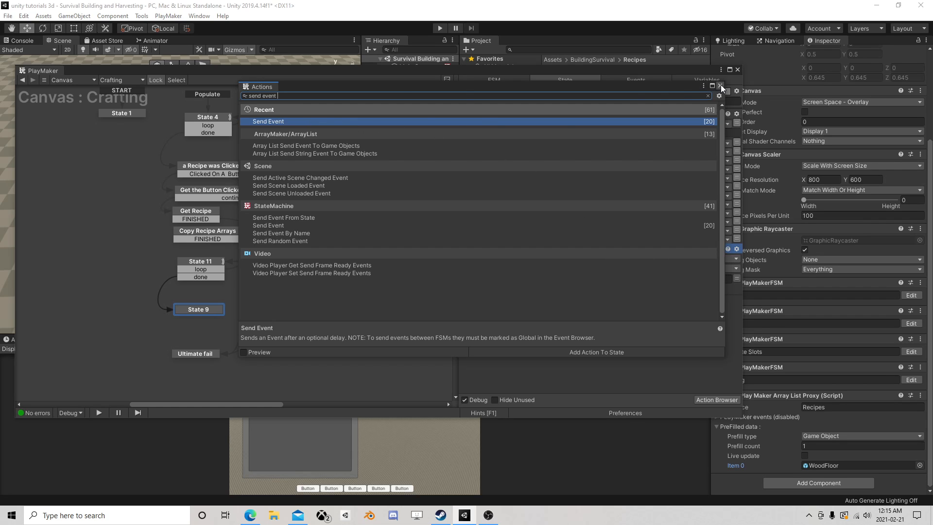
click(720, 85)
click(625, 258)
click(624, 291)
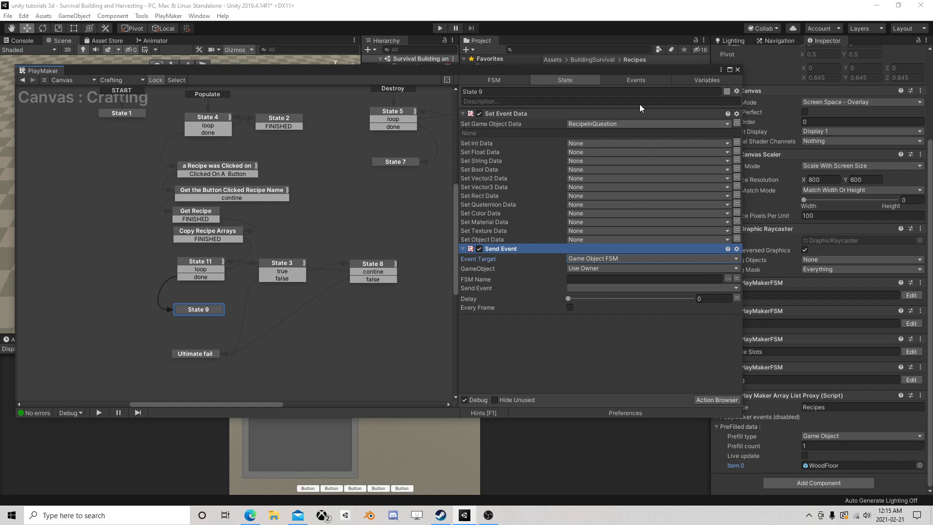
Open the Main Camera's Builder FSM and add an event named Build
drag(642, 72, 538, 117)
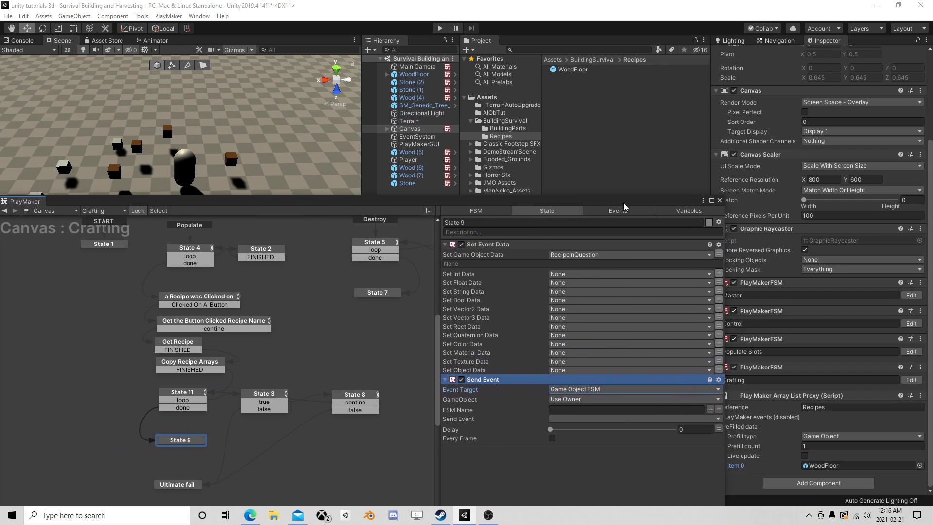
click(417, 67)
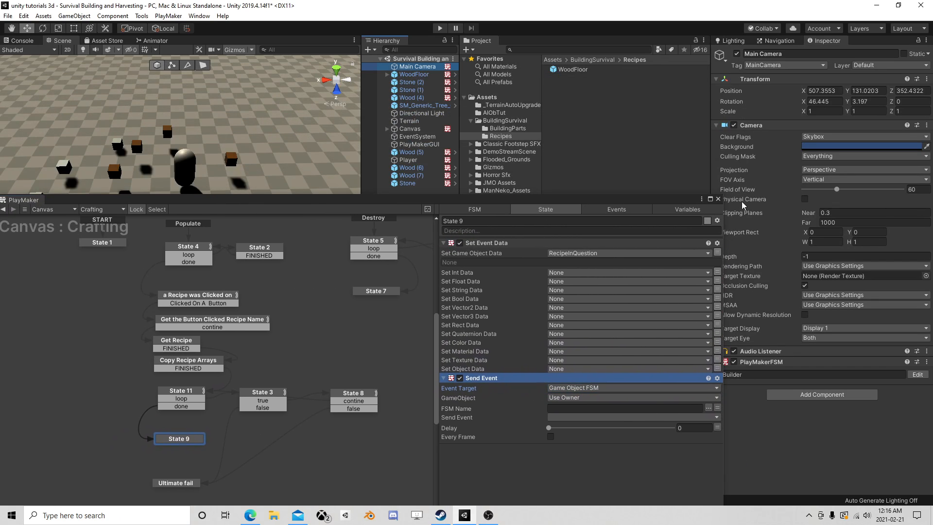
drag(684, 203, 619, 140)
click(917, 375)
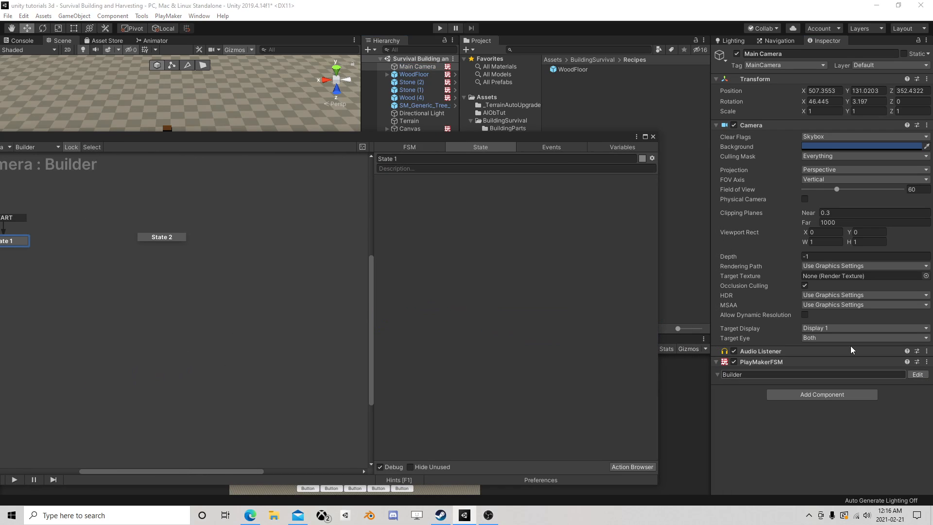
click(544, 151)
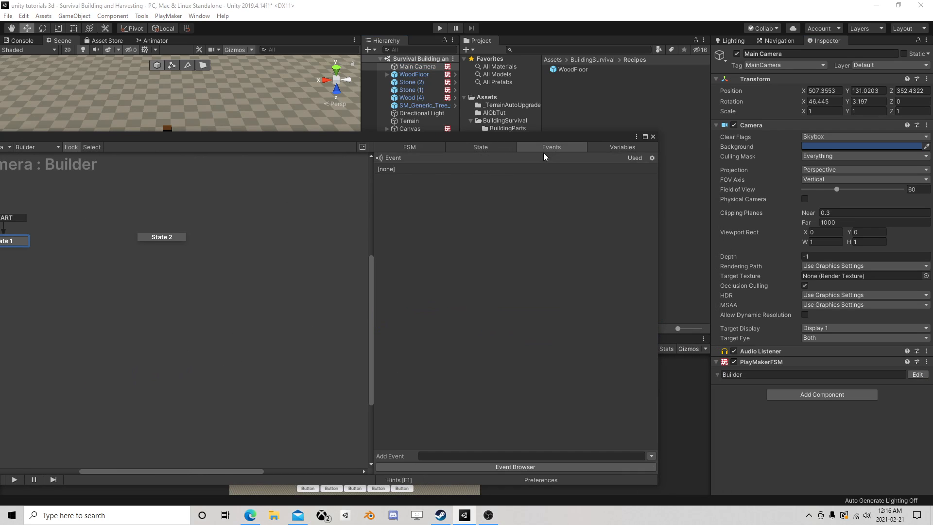
click(461, 455)
text(Bui)
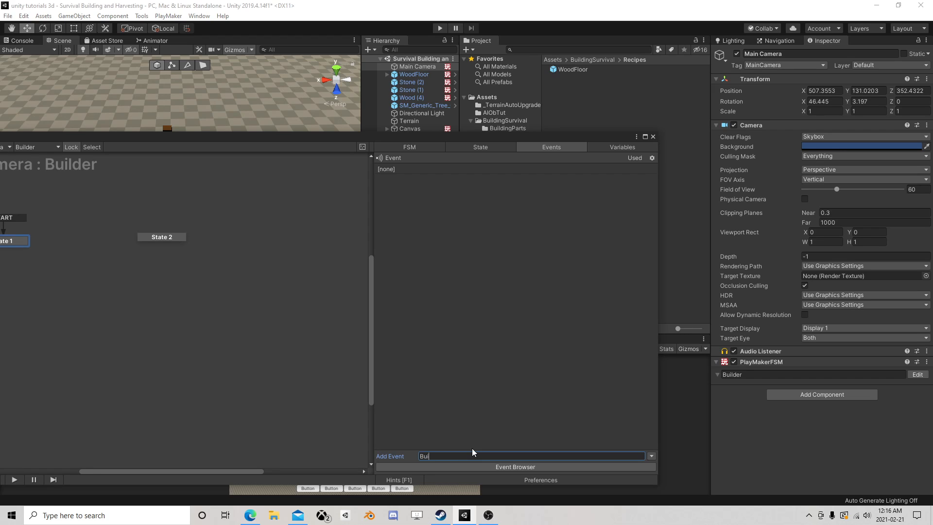
text(ld)
key(Return)
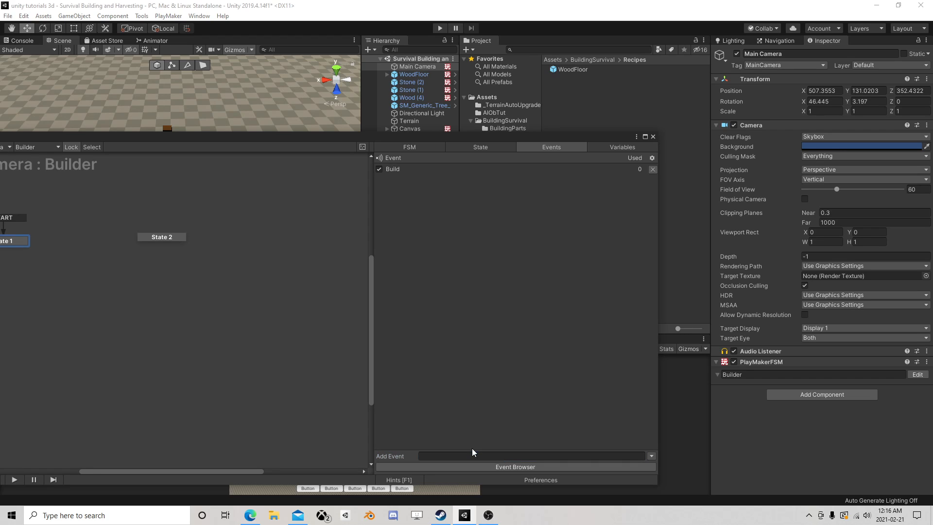
Add Build as a global transition to State 2 of the Builder FSM and close the FSM editor
right_click(165, 237)
mouse_move(199, 254)
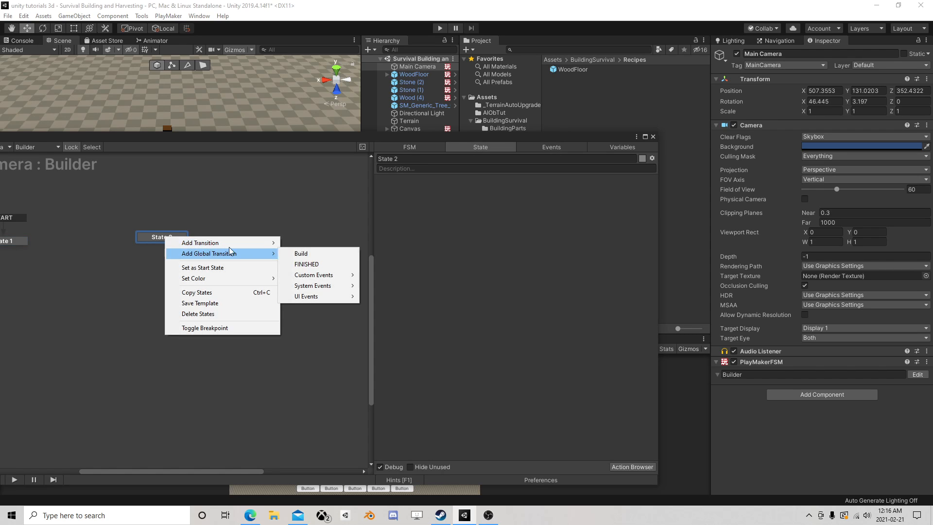
click(324, 254)
click(652, 137)
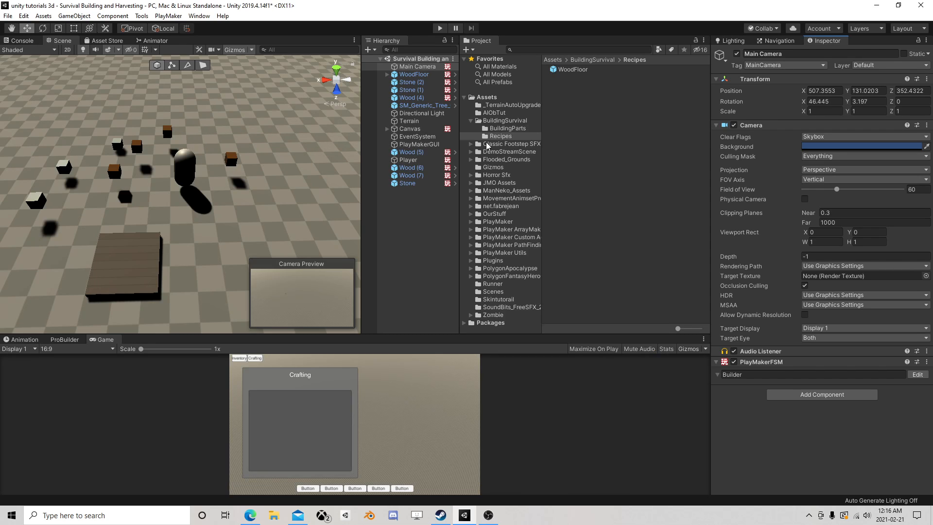
Open the Canvas's Crafting FSM and add a FINISHED transition to the Ultimate fail state
click(410, 128)
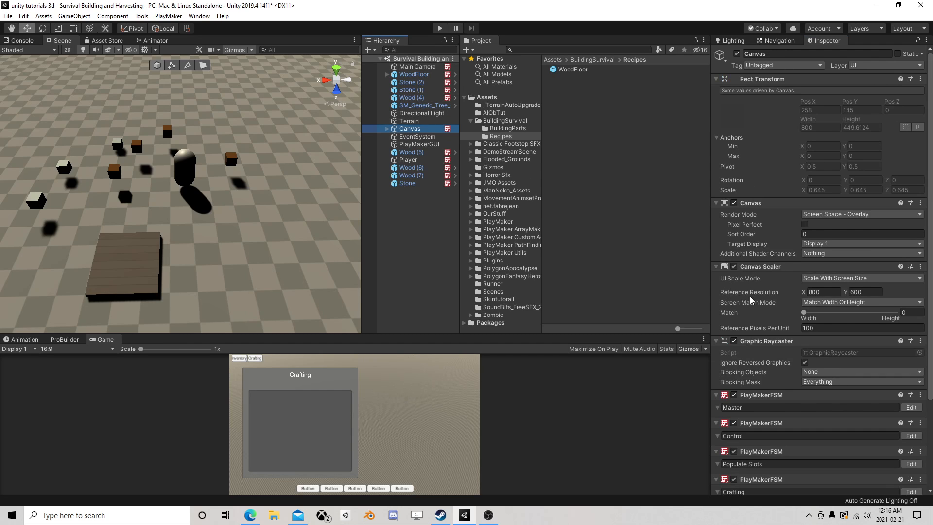
scroll(823, 378, down, 3)
click(911, 379)
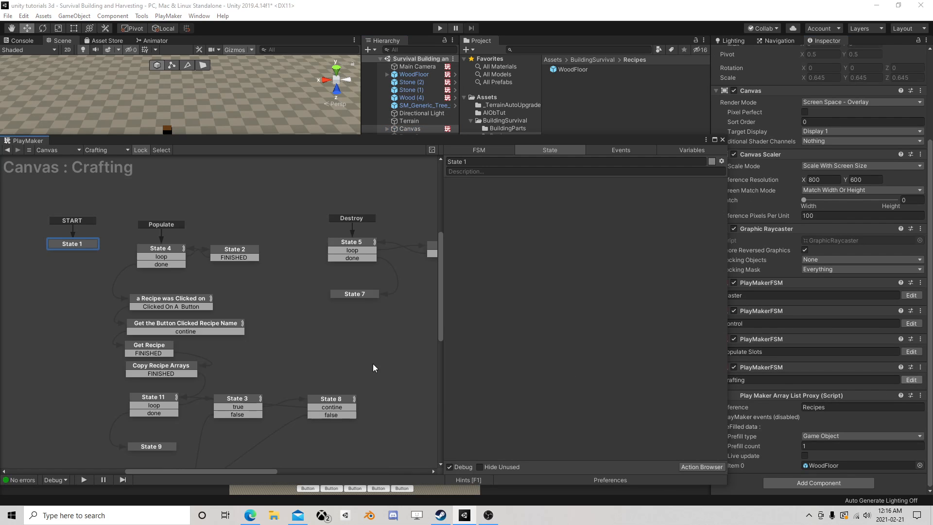
middle_drag(214, 342, 243, 247)
click(195, 380)
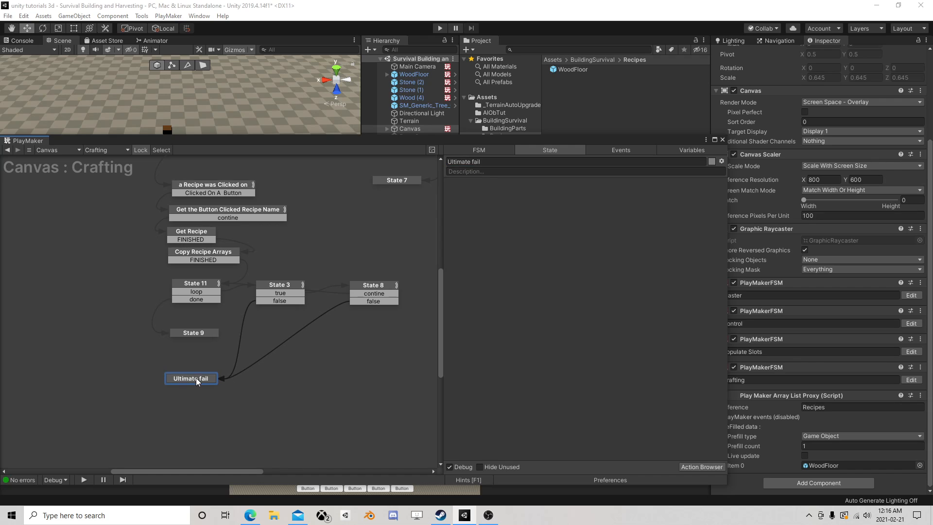
right_click(197, 378)
mouse_move(228, 383)
click(338, 384)
Link Ultimate fail's FINISHED transition to the "a Recipe was Clicked on" state and move Ultimate fail beneath States 3 and 8
scroll(304, 339, down, 1)
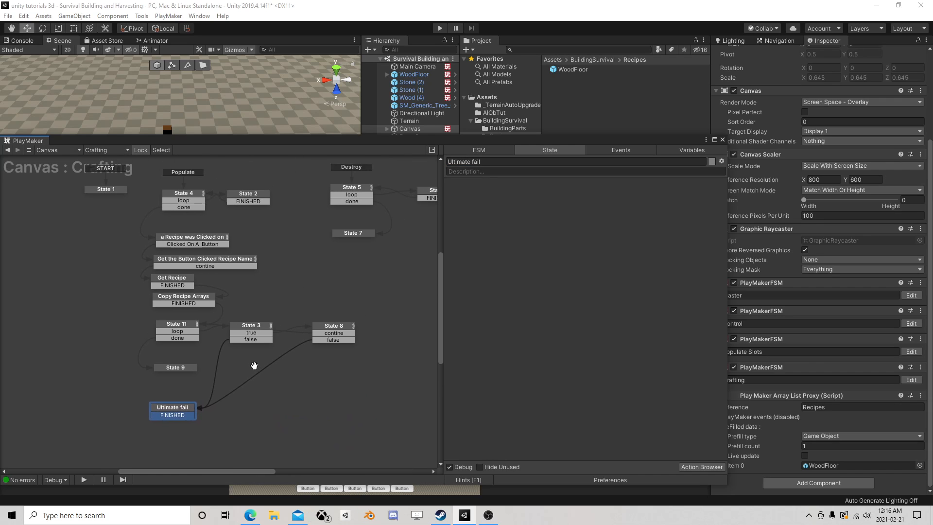
drag(180, 418, 214, 249)
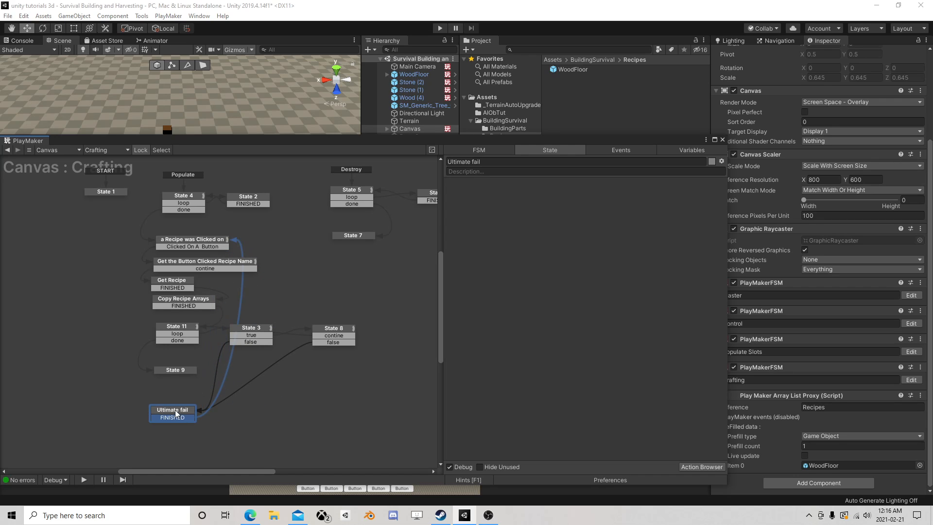
drag(176, 414, 293, 401)
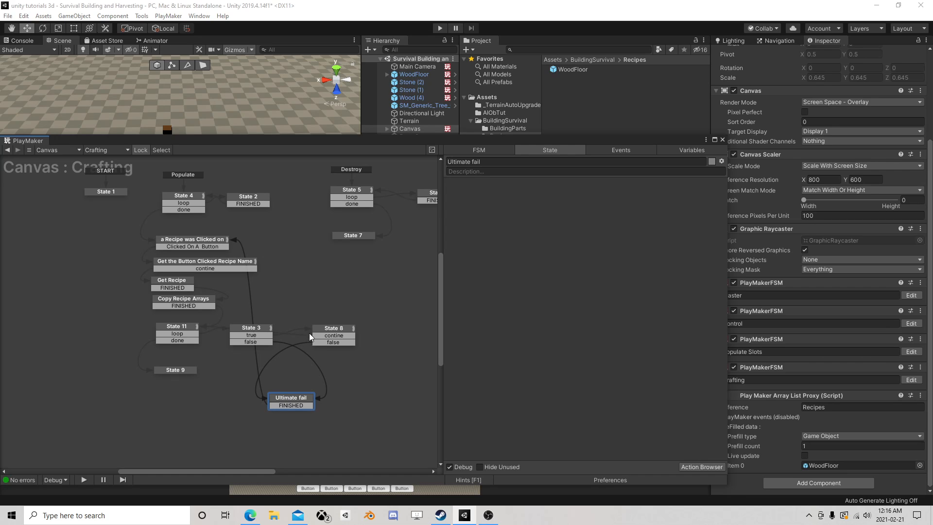
In State 9, target the Send Event action at the Main Camera's Builder FSM and have it send the Build event
click(178, 370)
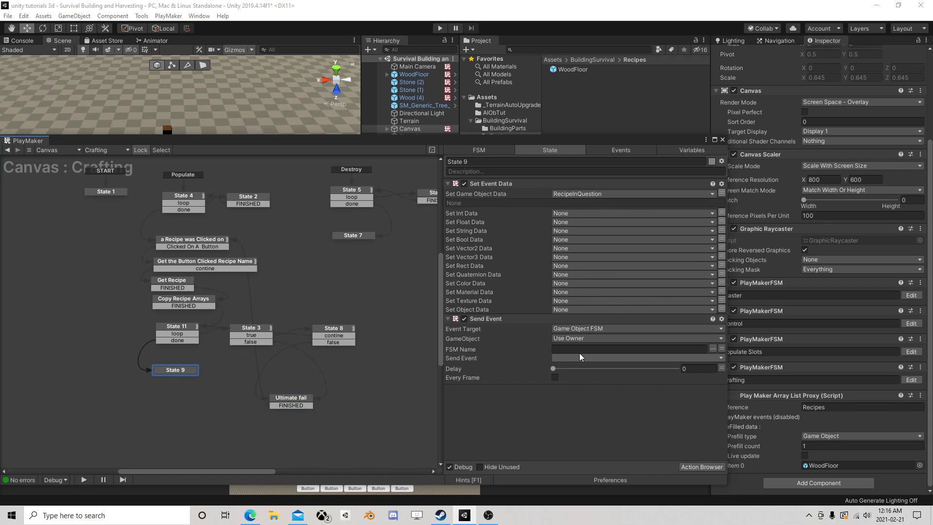
click(665, 337)
click(584, 364)
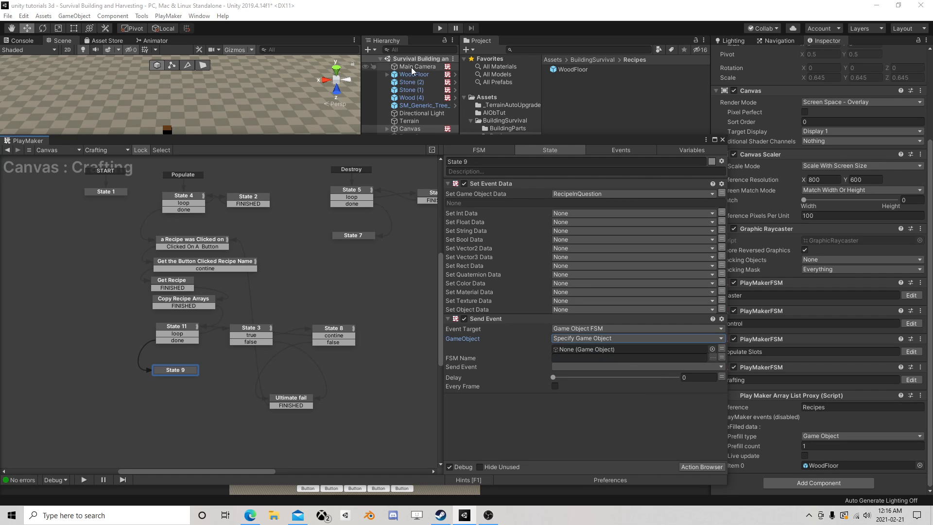
drag(411, 67, 596, 349)
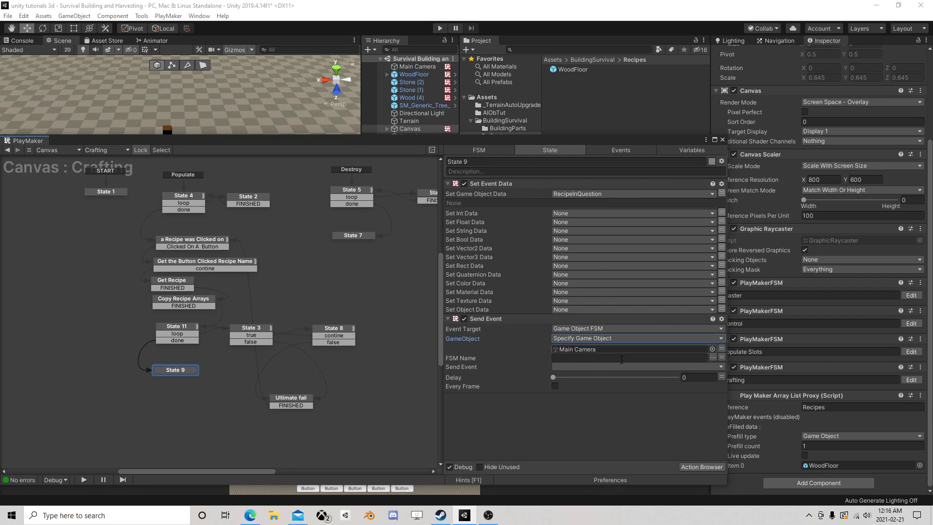
click(713, 358)
click(770, 366)
click(678, 368)
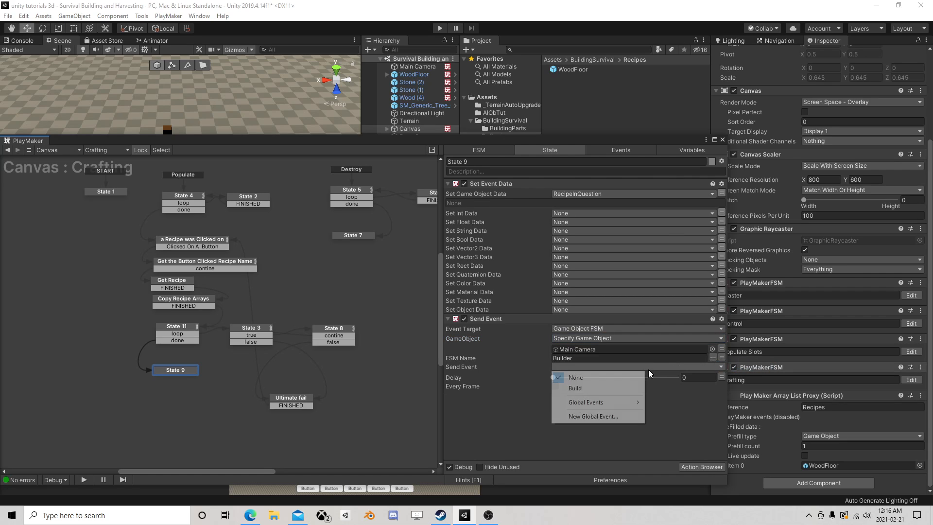
click(584, 385)
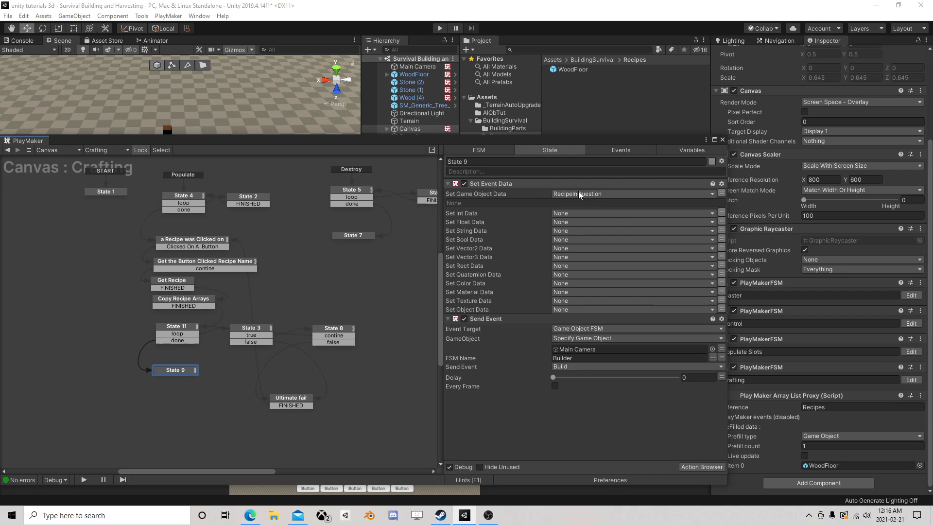
right_click(176, 372)
mouse_move(233, 376)
click(317, 378)
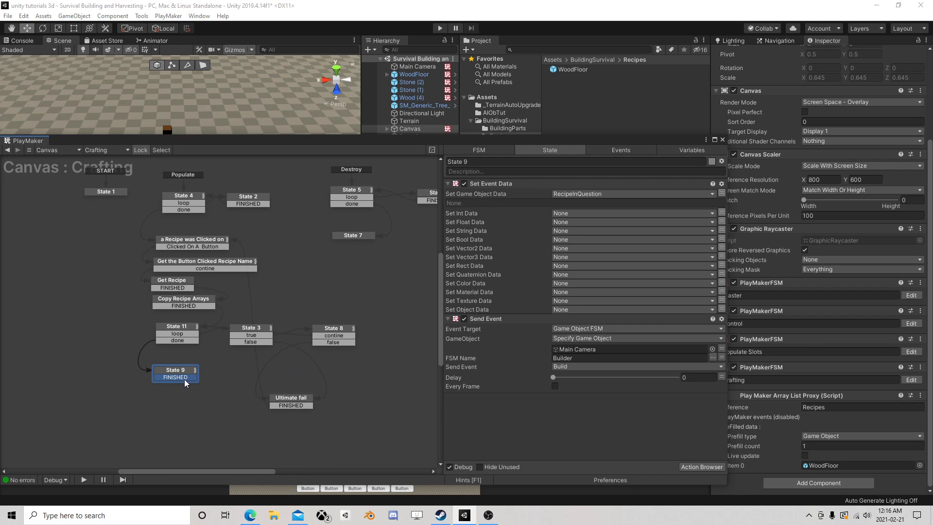
drag(185, 379, 214, 246)
right_click(168, 380)
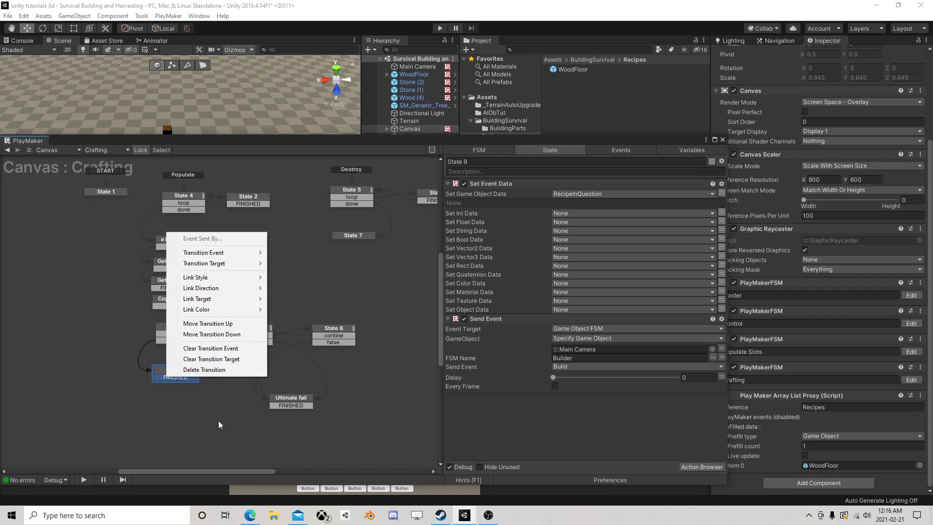
click(218, 371)
Move State 9 below and left of State 11 in the Crafting graph, and open the Main Camera's Builder FSM
drag(179, 369, 138, 366)
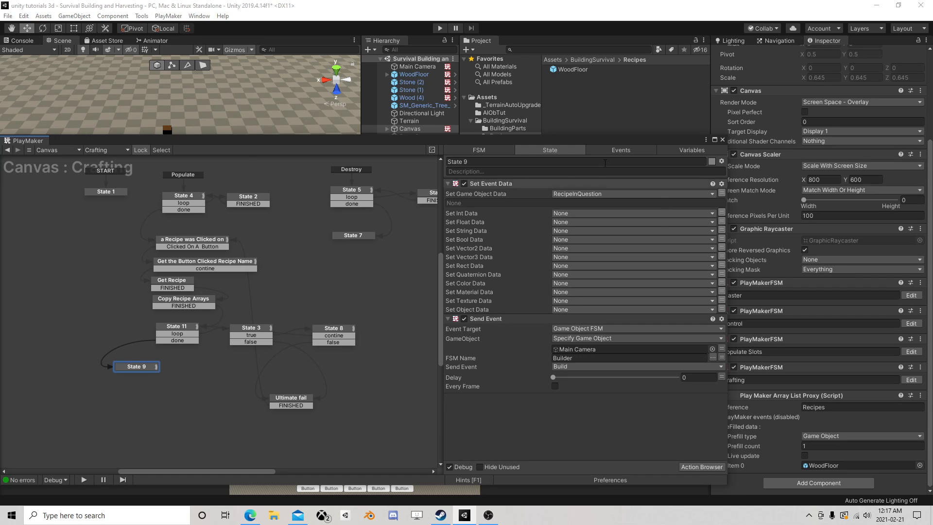
click(723, 140)
click(413, 66)
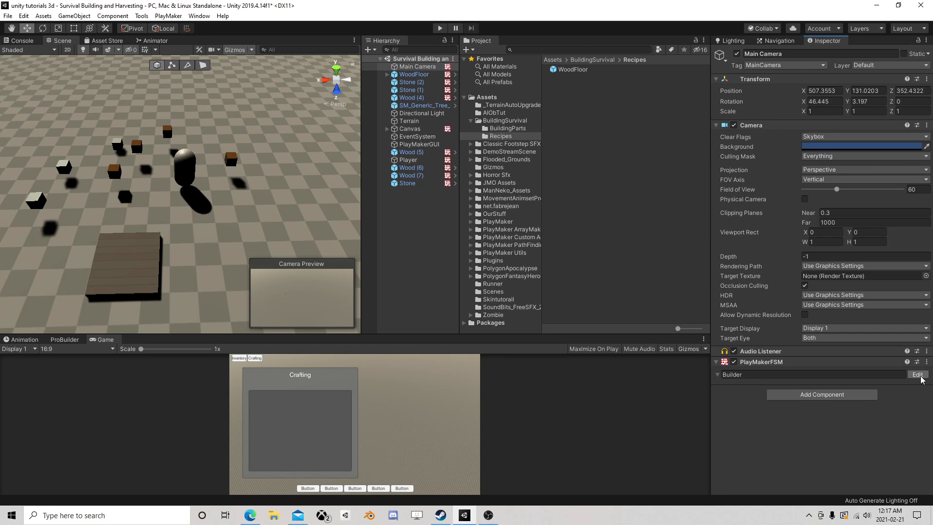
click(917, 374)
Add a Get Event Info action to State 2 of the Builder FSM
click(243, 241)
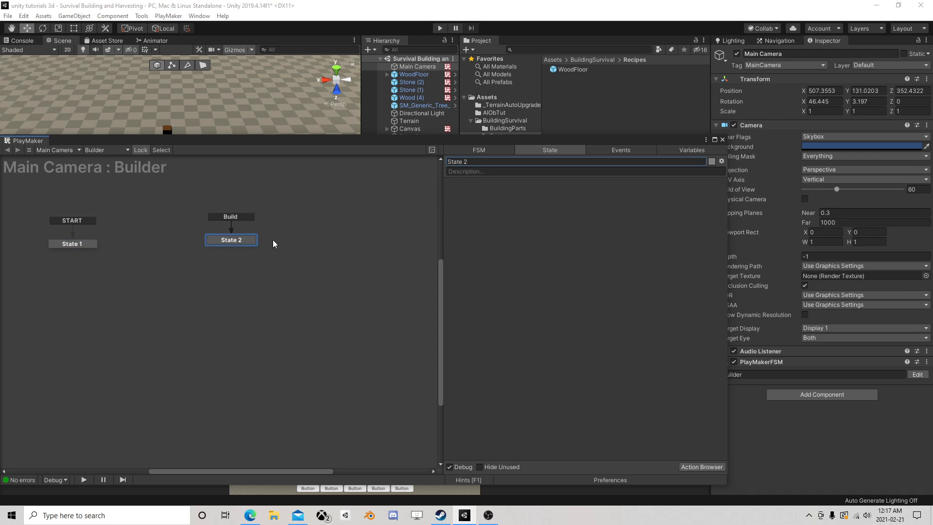
click(708, 465)
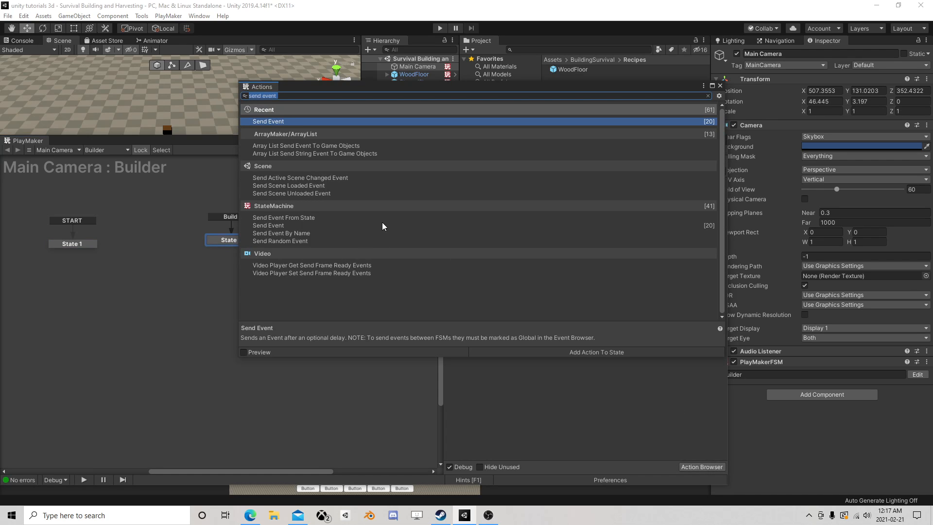
text(get eve)
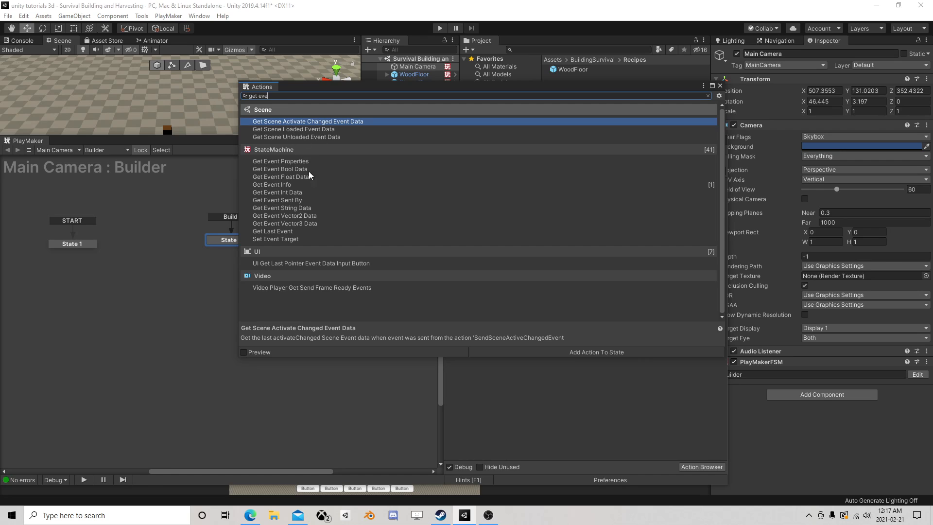
click(284, 185)
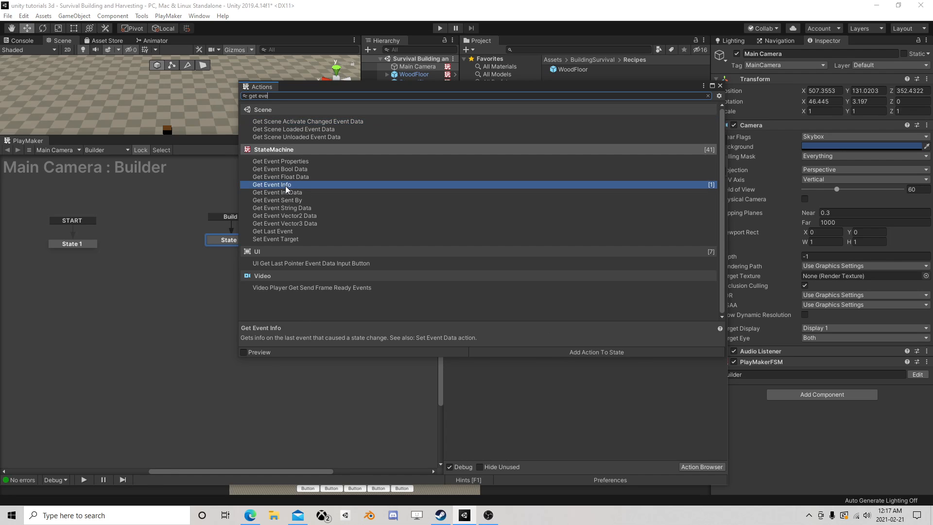
double_click(286, 188)
click(720, 85)
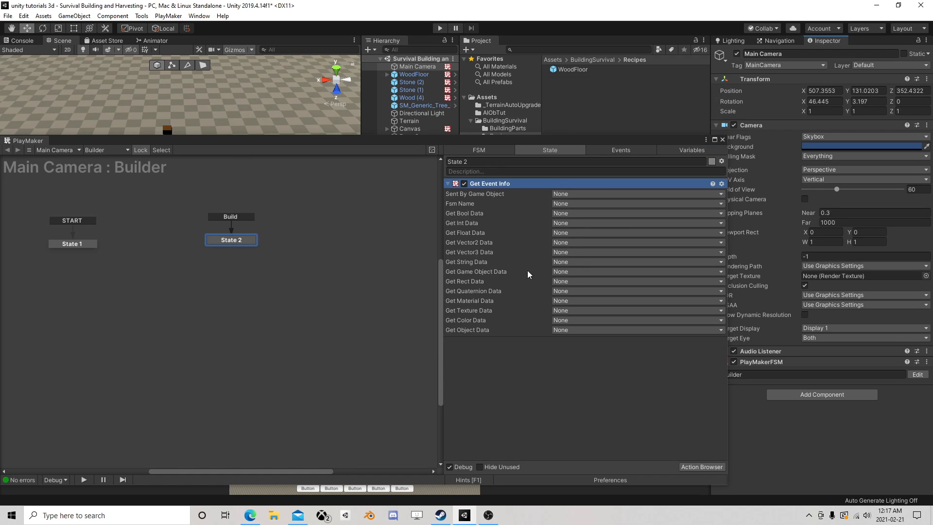
Store Get Event Info's game object data in a new variable named BuildThis
click(573, 272)
click(586, 307)
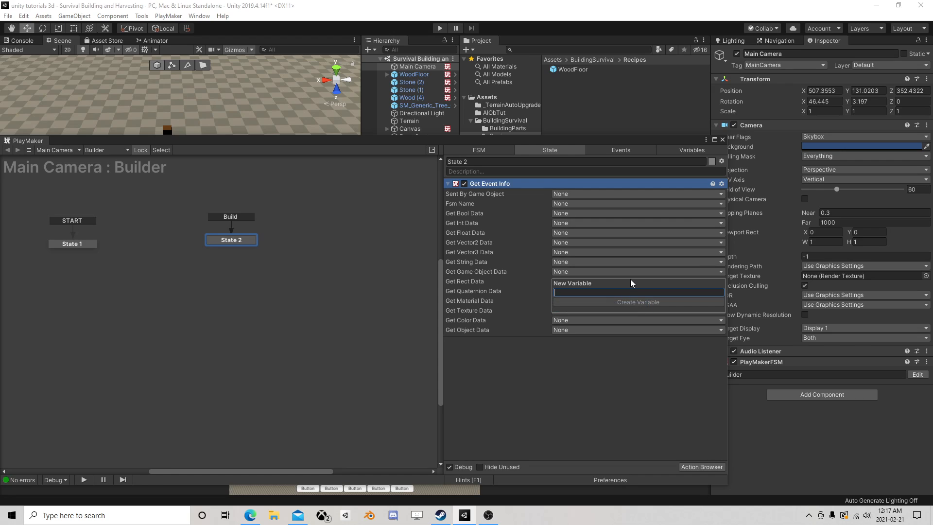
text(BuildThis)
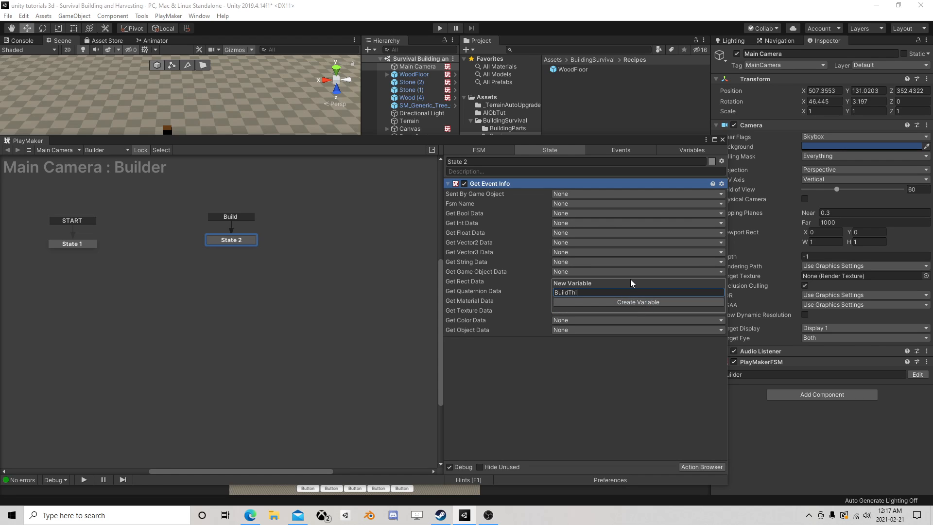
key(Return)
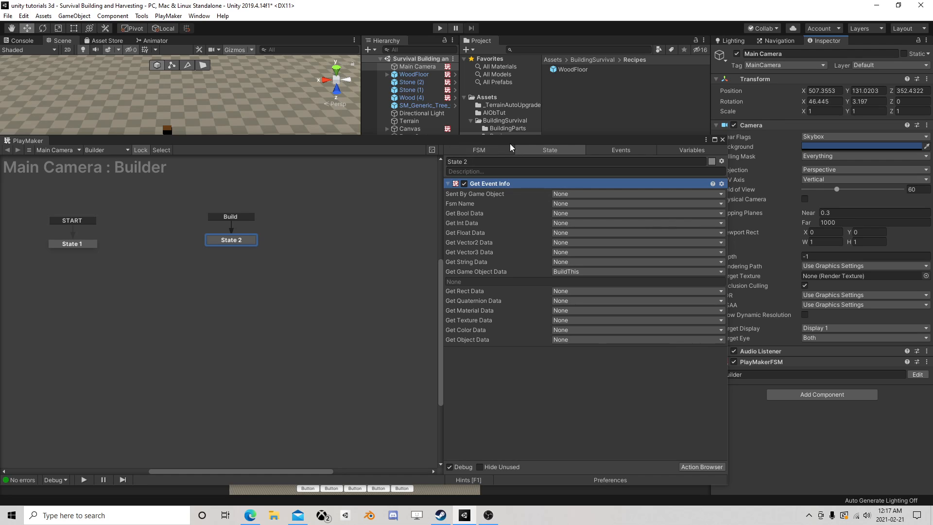
Add a Create Object action to State 2 and place it after Get Event Info
drag(509, 143, 525, 72)
click(720, 392)
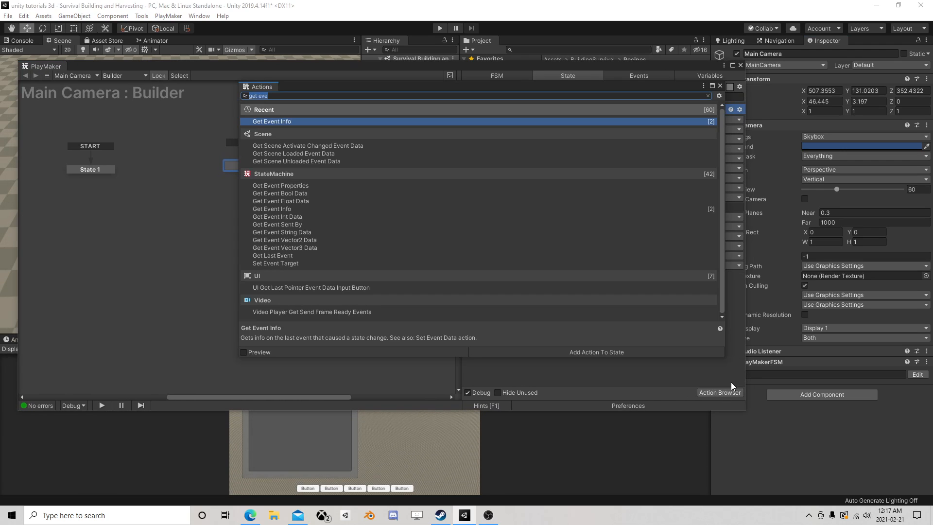
text(create)
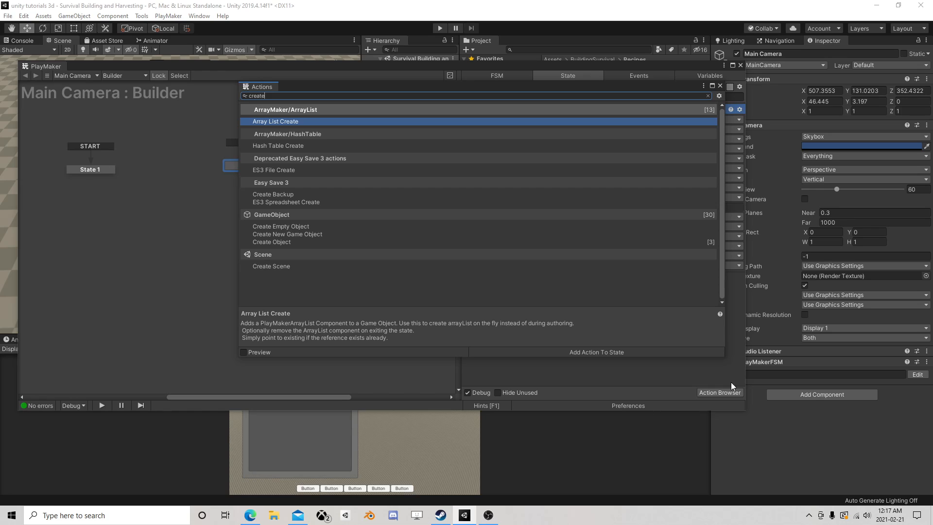
double_click(282, 241)
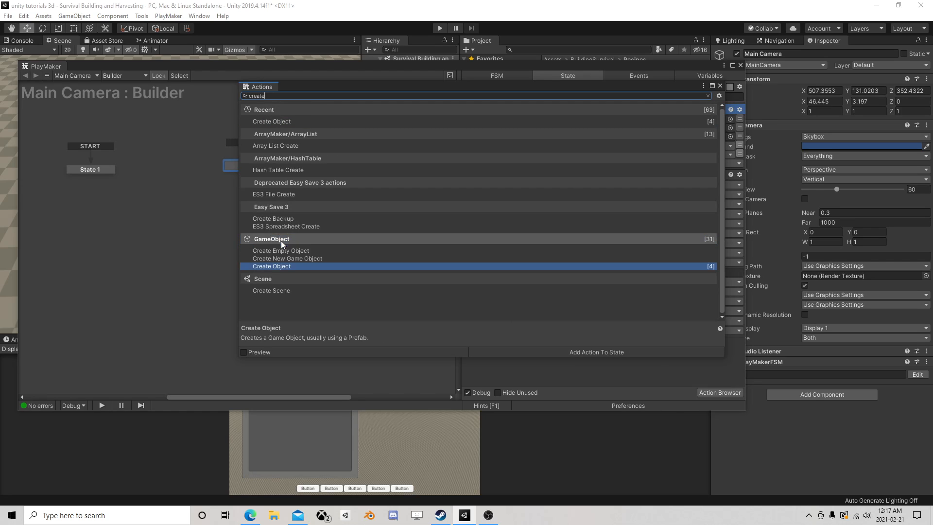
click(720, 86)
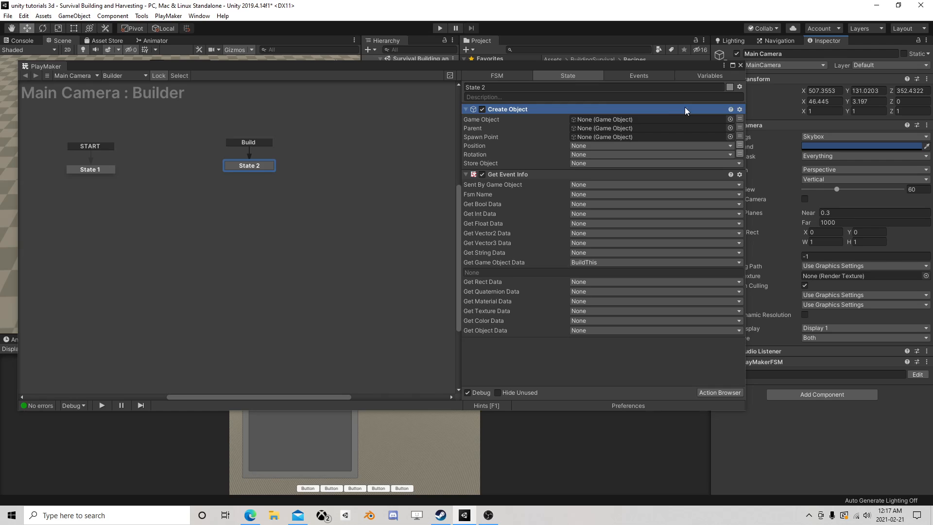
drag(497, 111, 532, 378)
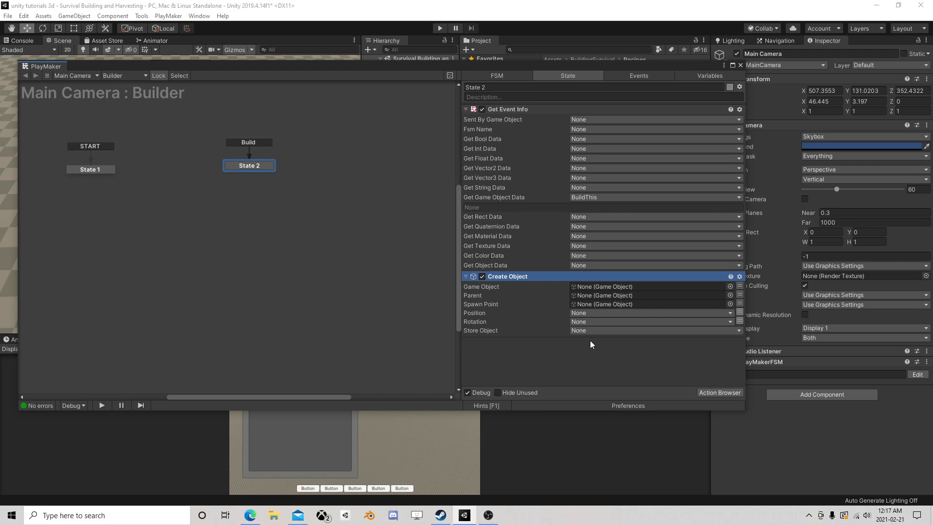
Set Create Object's game object to the BuildThis variable
click(740, 286)
click(644, 288)
click(609, 307)
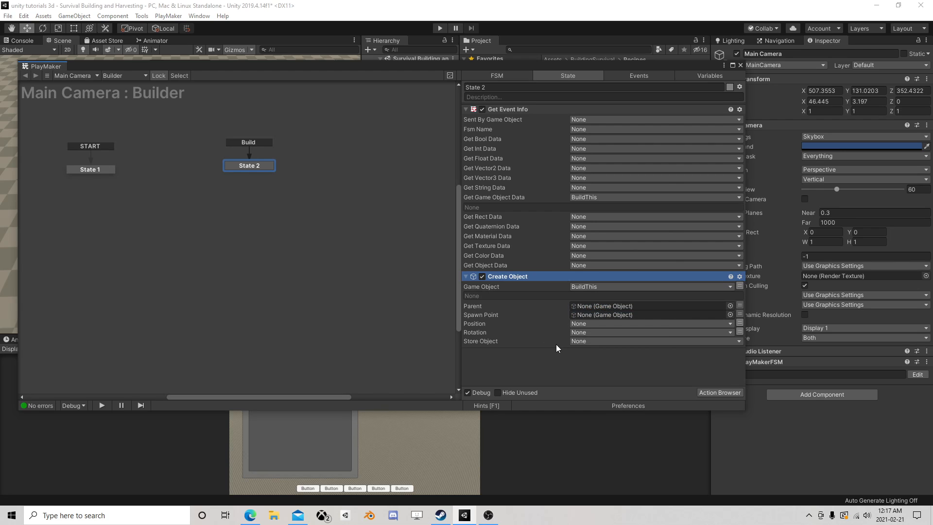
Store the created object in a new variable named CurrentBuilding and shift State 2 slightly closer to State 1
click(578, 342)
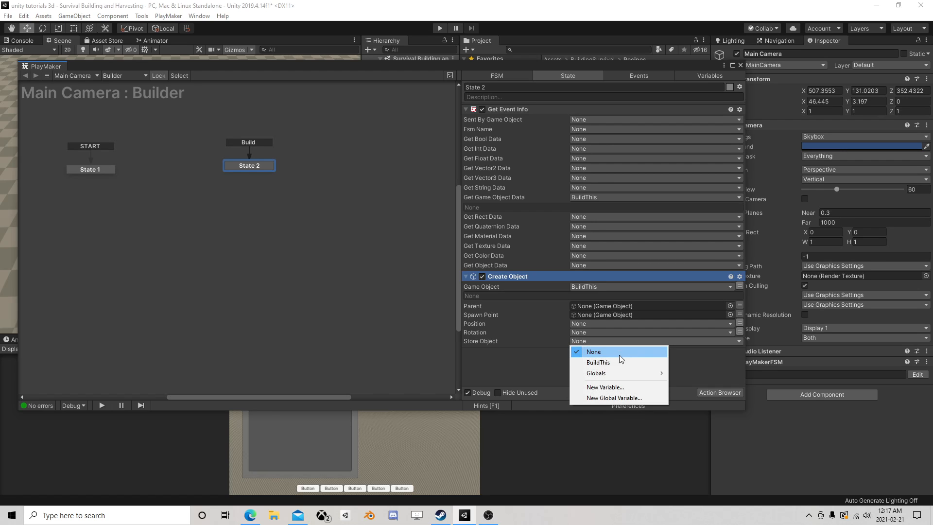
click(606, 384)
text(CurrentBuil)
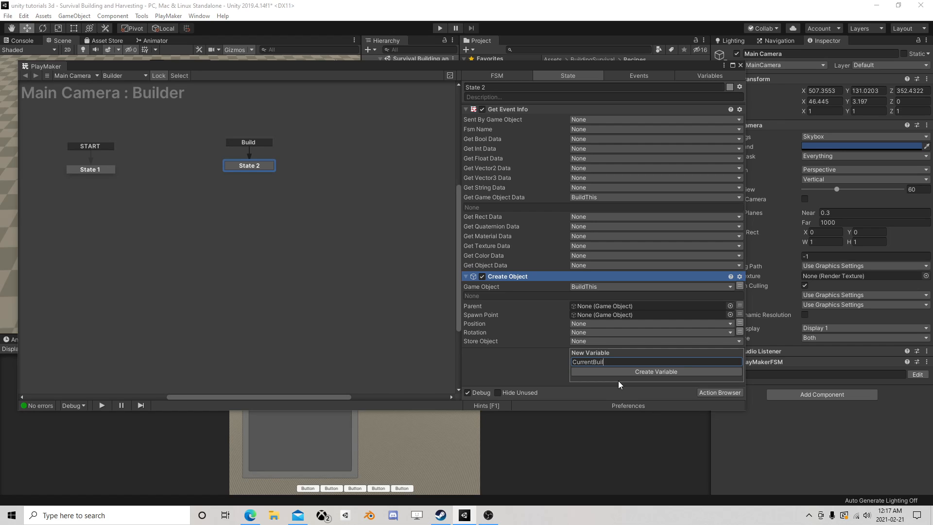
text(ding)
key(Return)
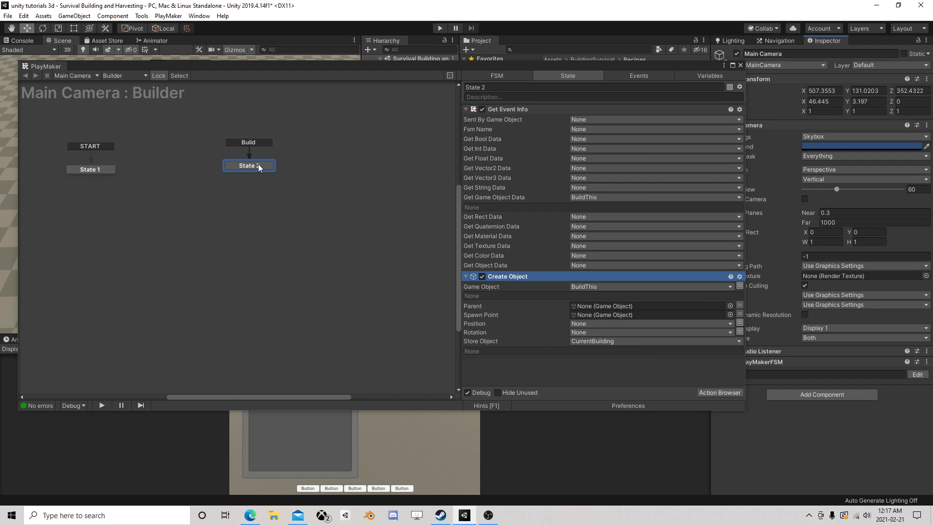
drag(258, 164, 221, 168)
drag(544, 70, 514, 58)
click(674, 383)
text(r)
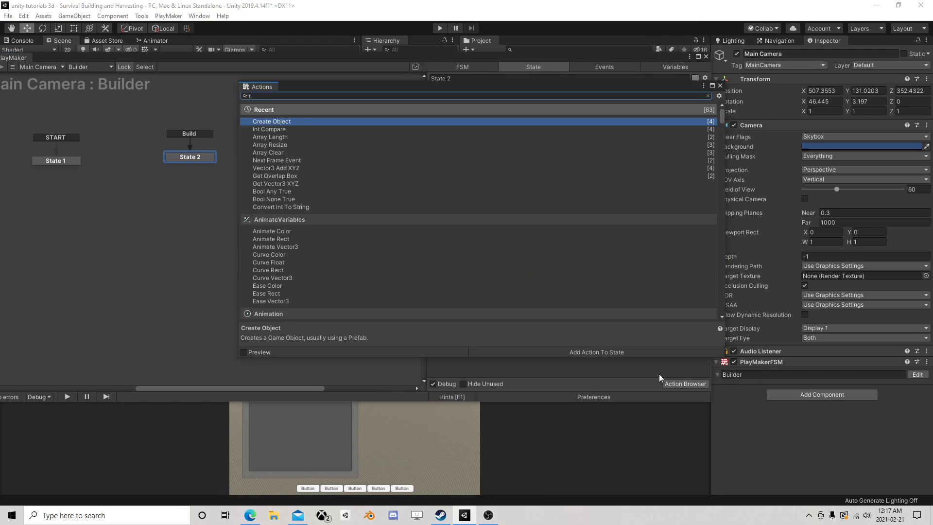
text(aycast)
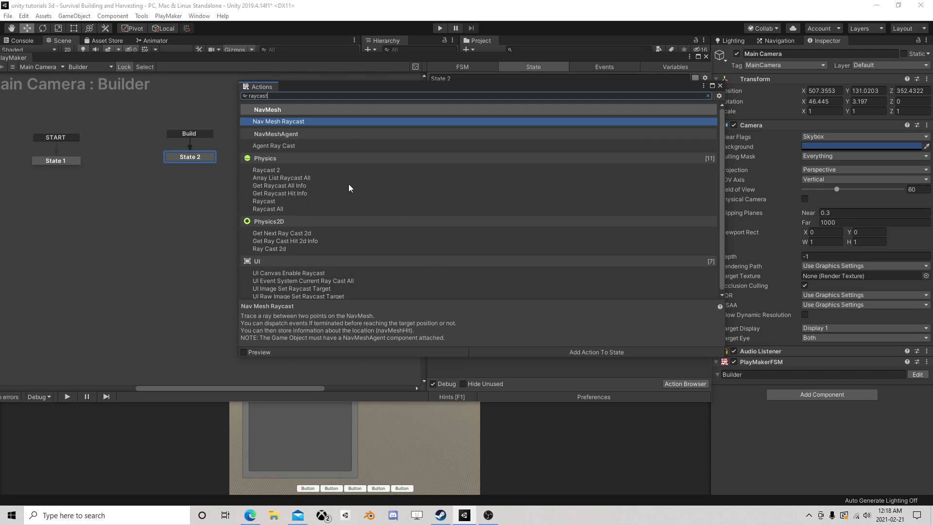
drag(280, 97, 222, 94)
text(mou)
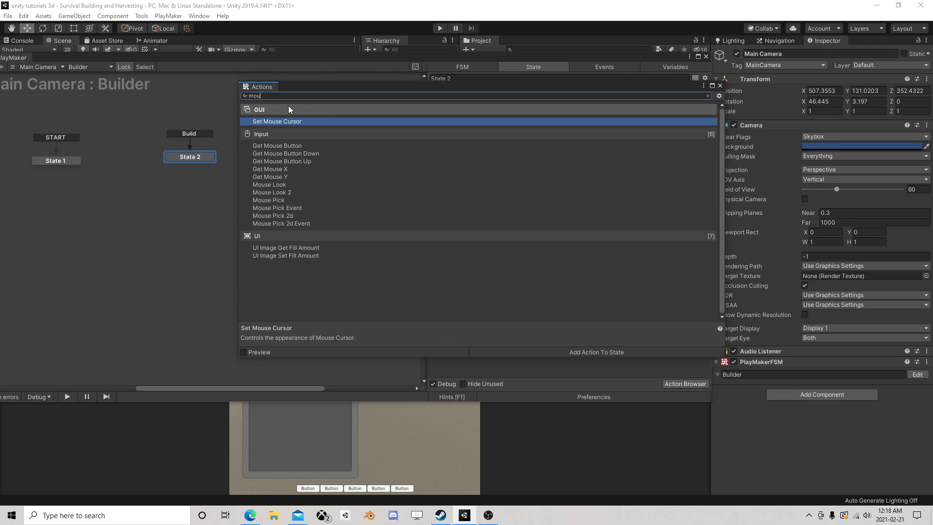
double_click(284, 200)
click(719, 86)
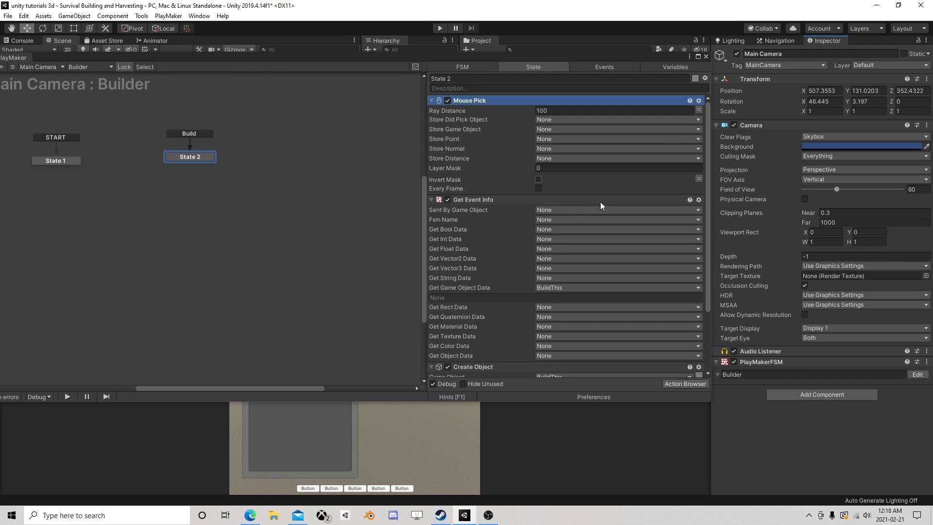
right_click(479, 103)
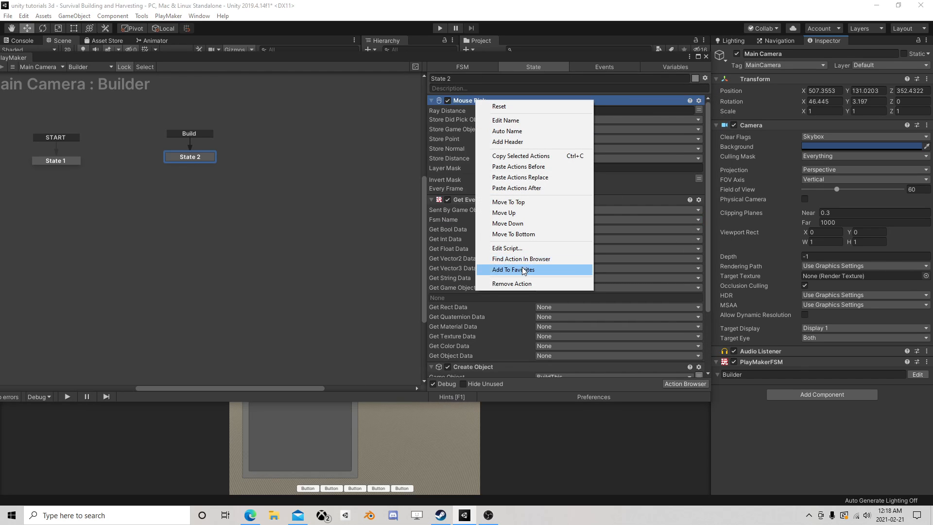
click(515, 281)
Add a Raycast action to State 2 and place it after Create Object
click(685, 383)
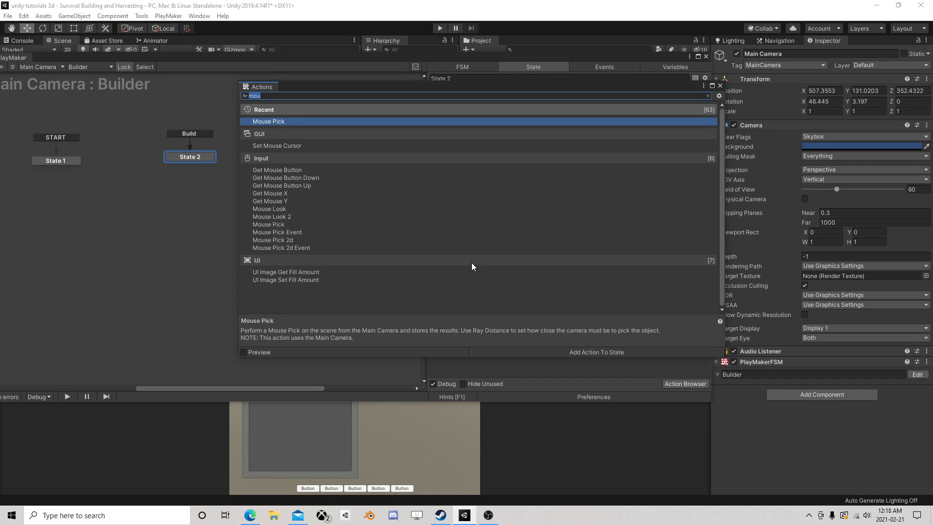
text(raycas)
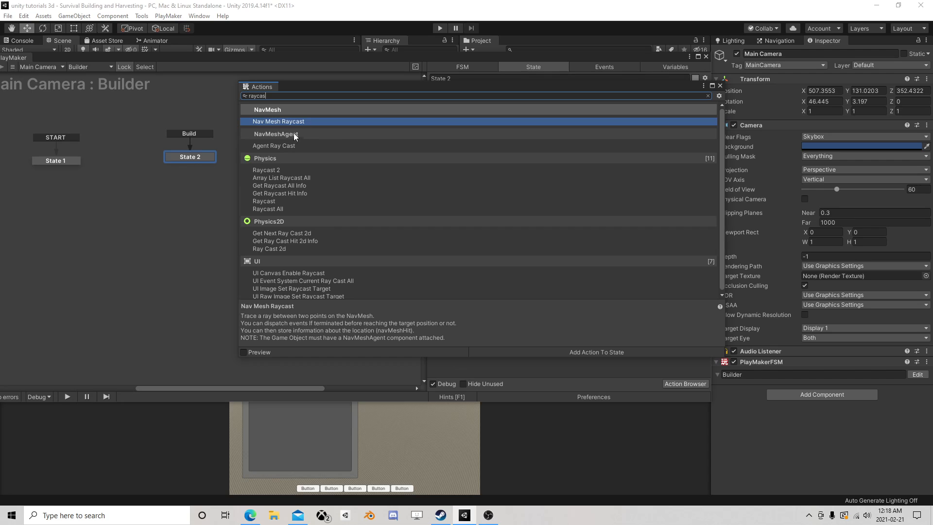
double_click(287, 202)
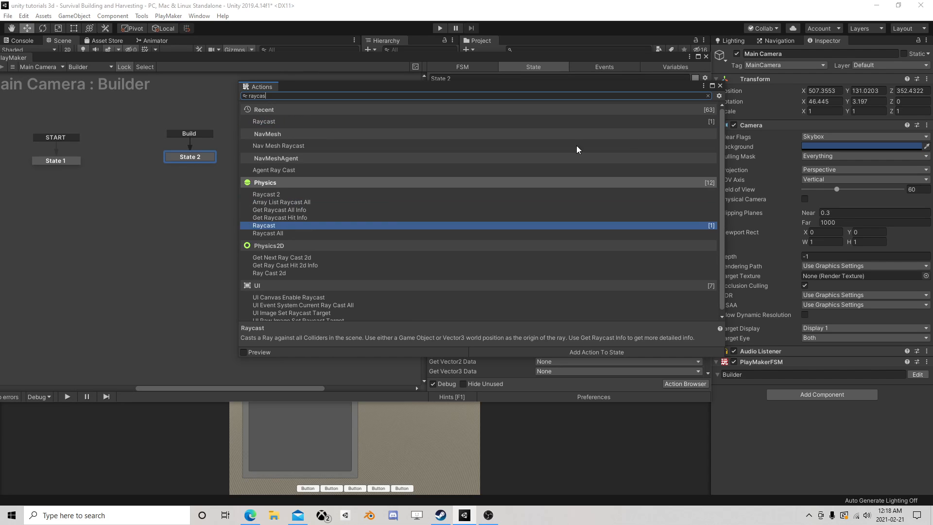
click(720, 85)
drag(469, 102, 516, 365)
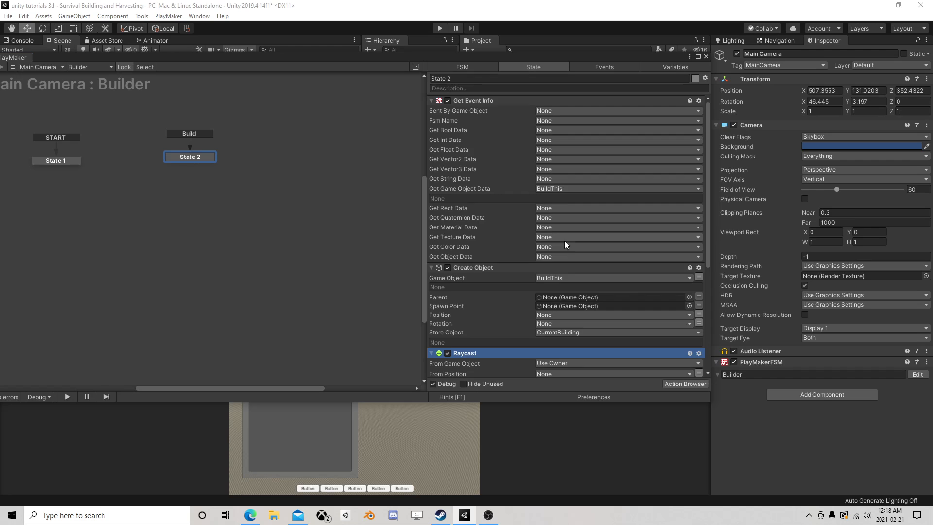
Set the Raycast direction's Z value to 1
scroll(565, 243, down, 5)
click(665, 268)
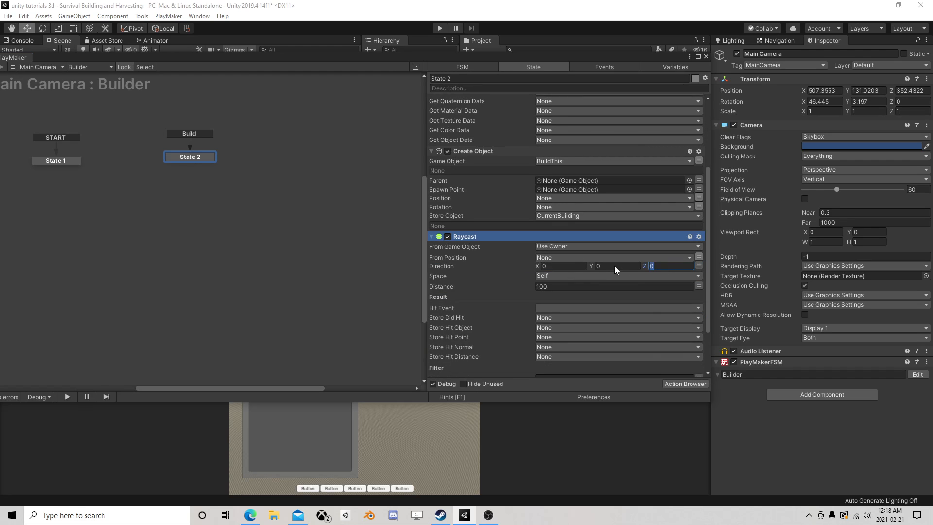
text(1)
Store the Raycast's hit point in a new variable named HitPosition
scroll(578, 319, down, 3)
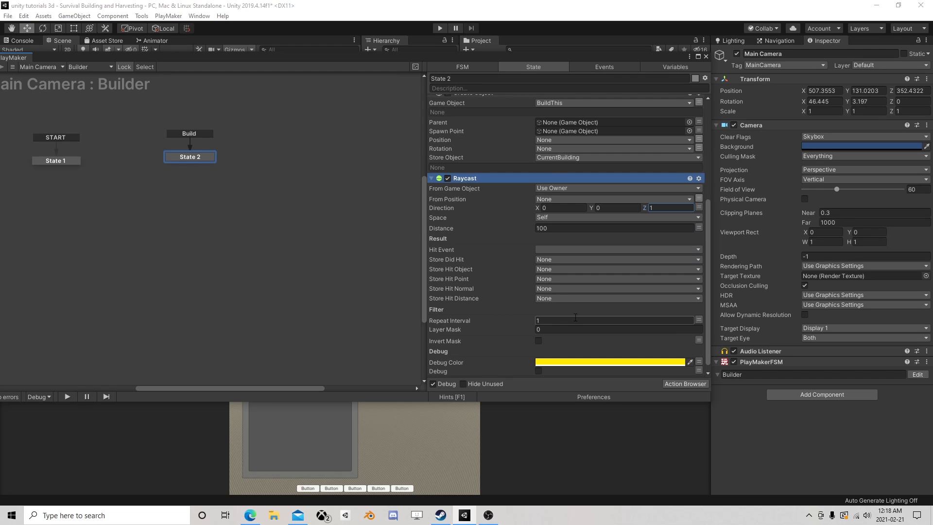
click(563, 278)
click(571, 304)
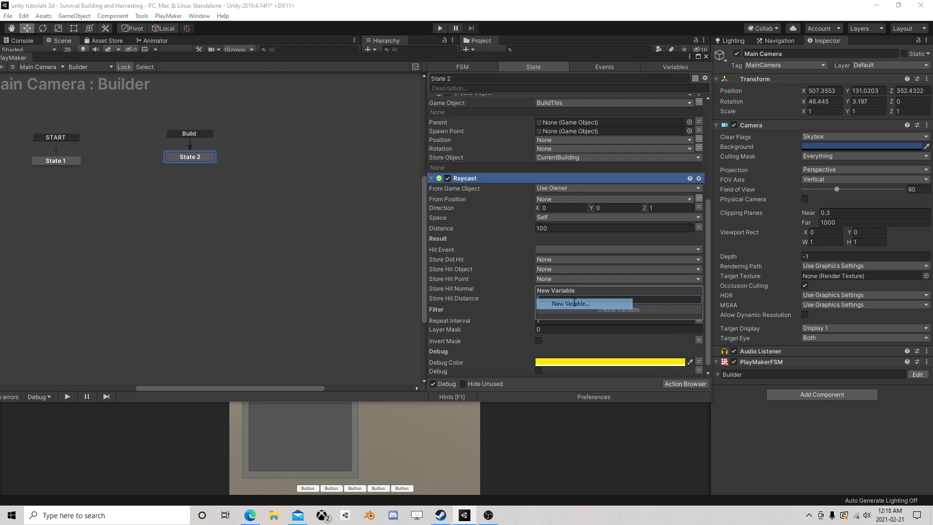
text(HitPois)
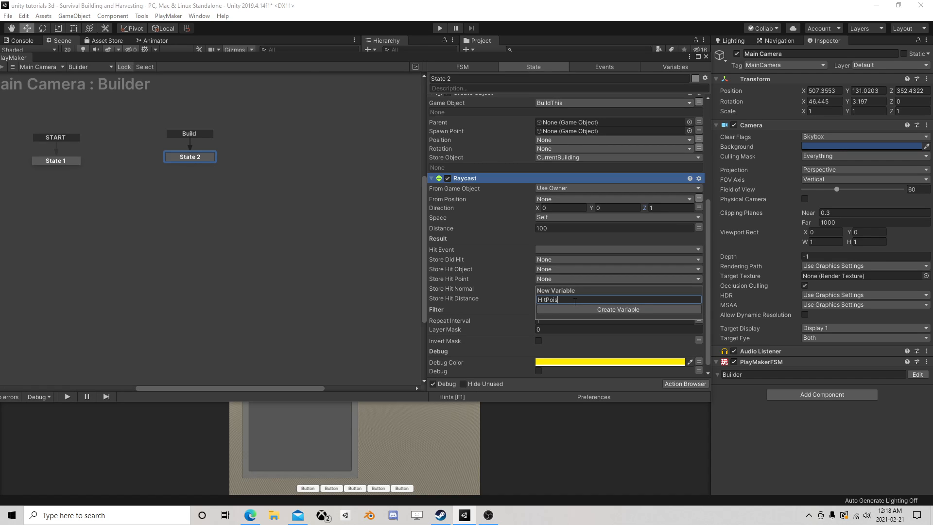
text(ition)
key(Return)
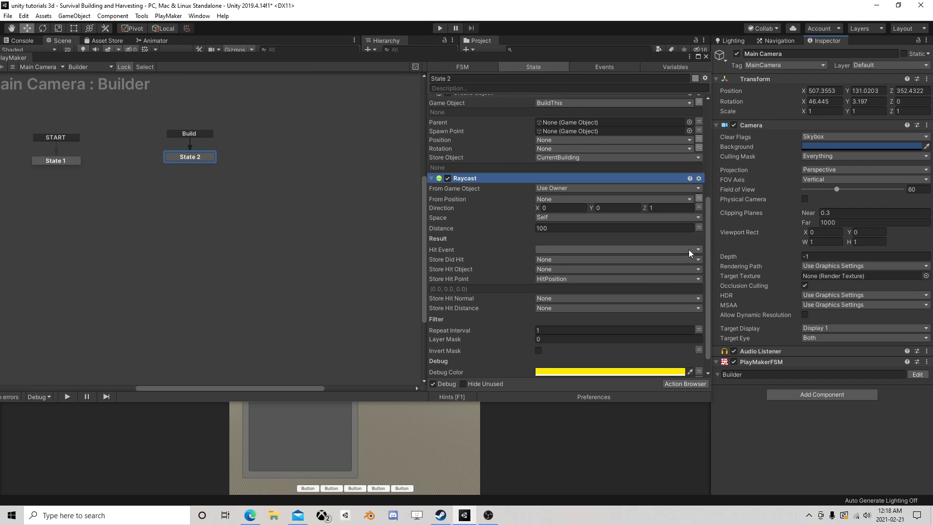
scroll(614, 266, down, 1)
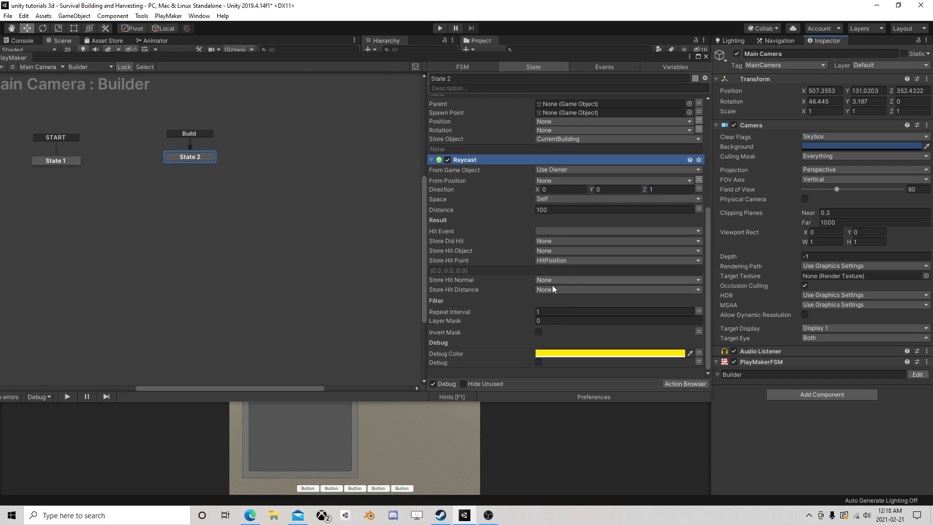
Add a Set Position action to State 2 and place it last, after Raycast
click(674, 384)
text(set)
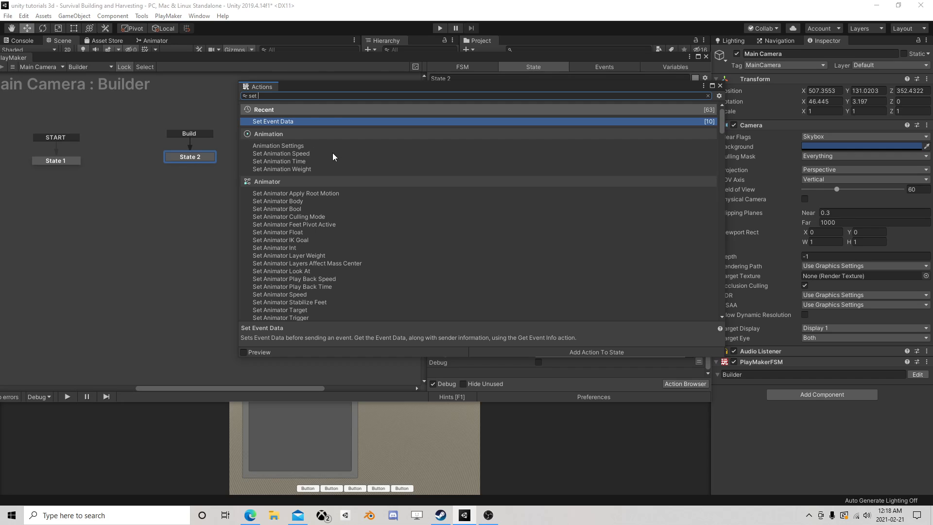
text( po)
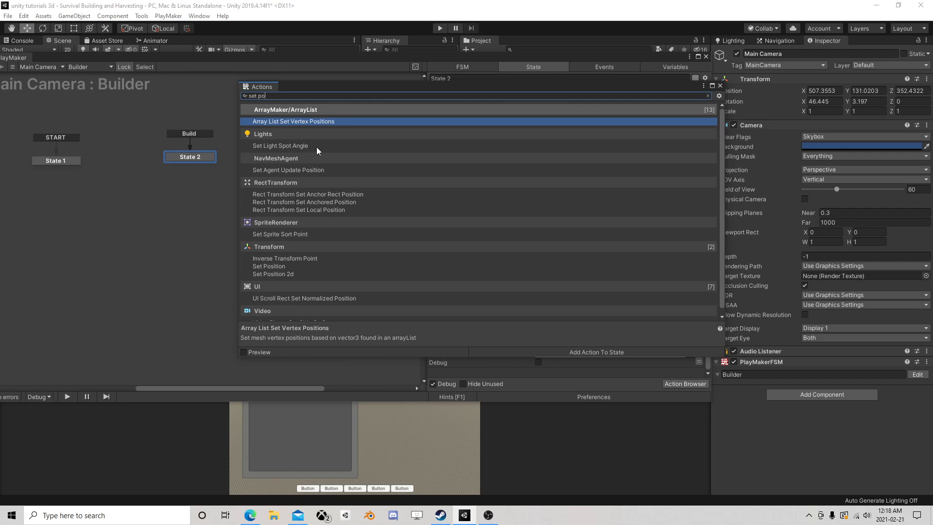
double_click(279, 266)
click(720, 86)
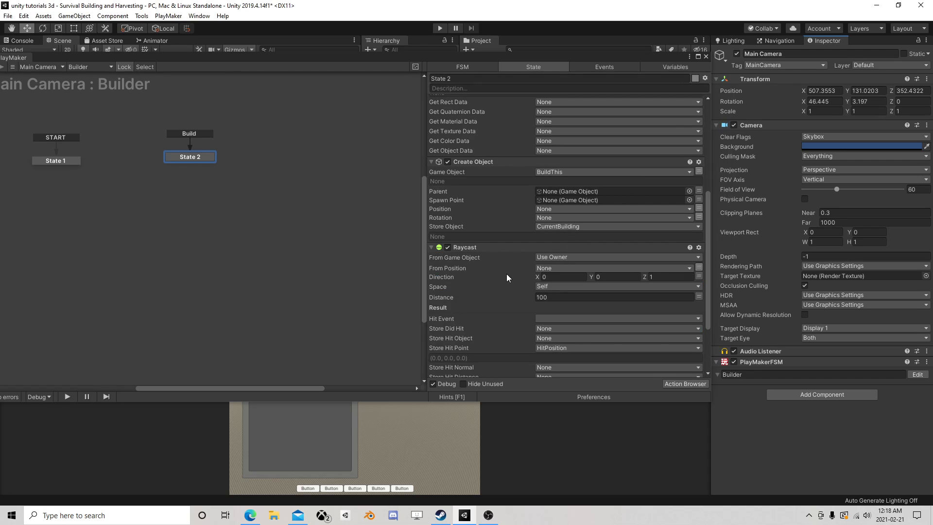
scroll(491, 265, down, 3)
scroll(491, 258, up, 1)
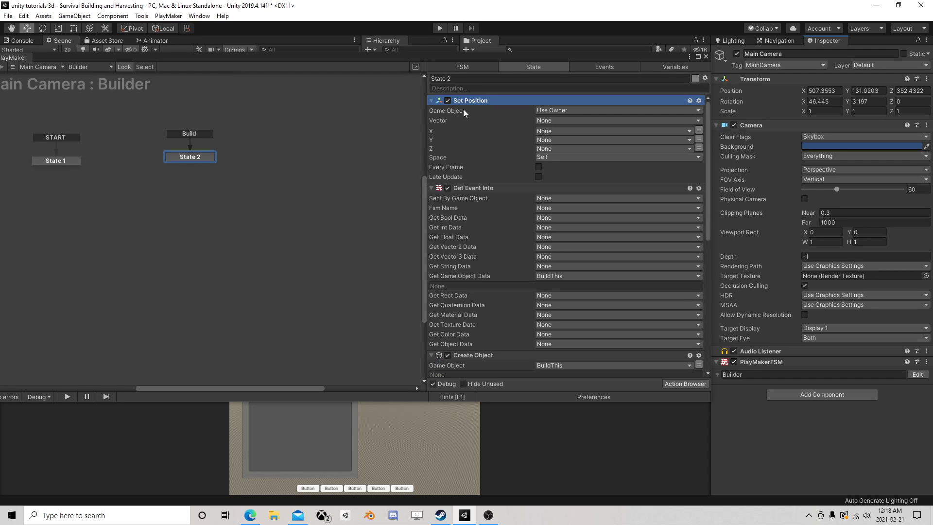
right_click(474, 104)
click(508, 238)
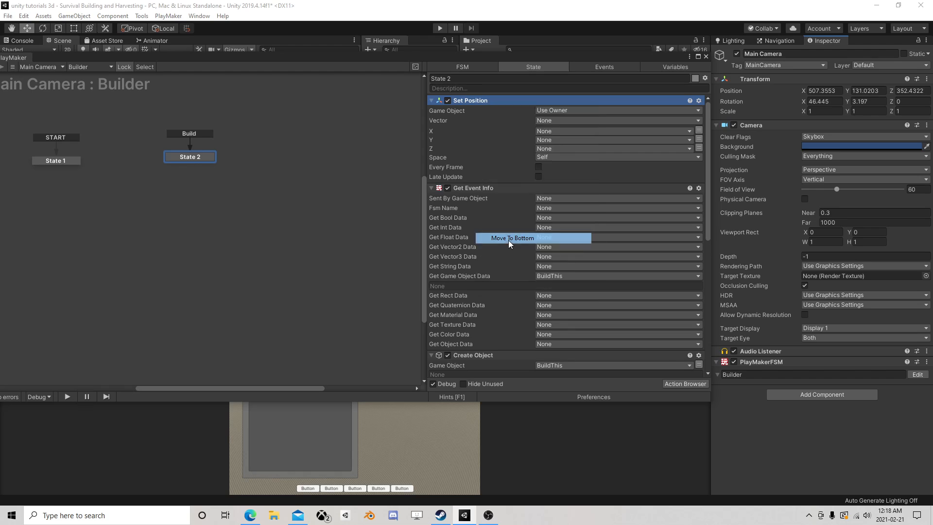
Make Set Position act on a specified game object, the CurrentBuilding variable
click(567, 295)
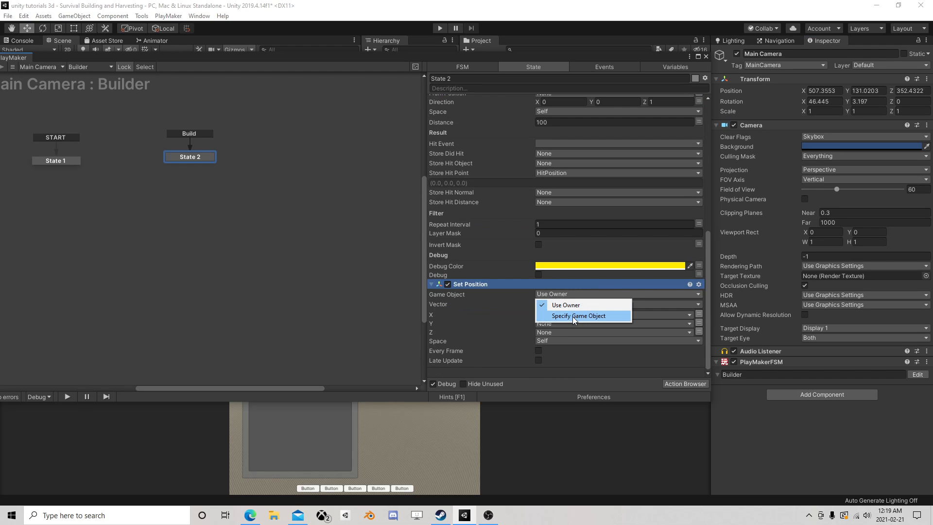
click(575, 317)
click(702, 305)
click(632, 304)
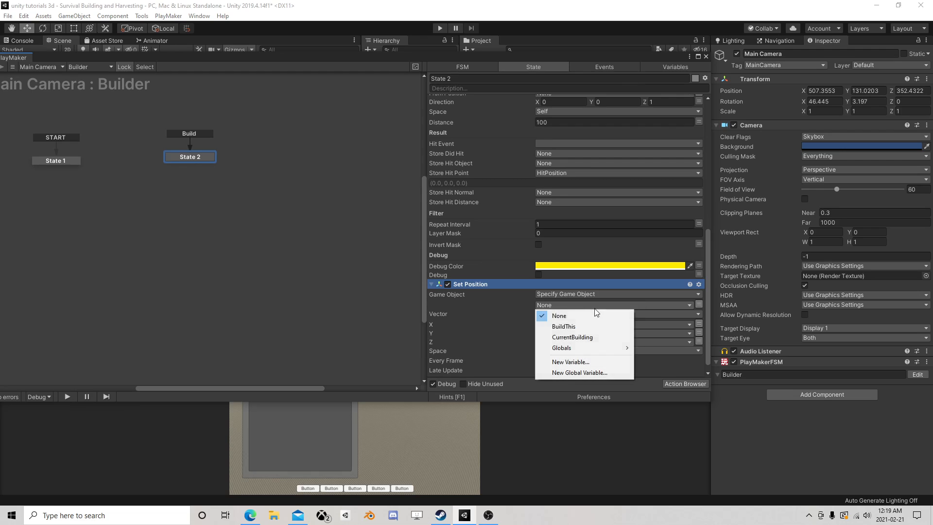
click(579, 336)
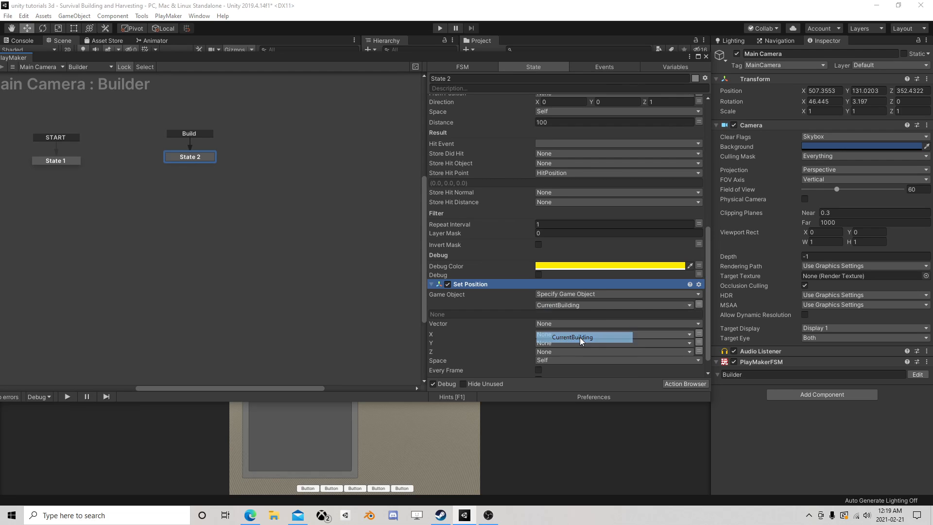
Set Set Position's vector to HitPosition in World space, running every frame, and close the PlayMaker editor
click(558, 325)
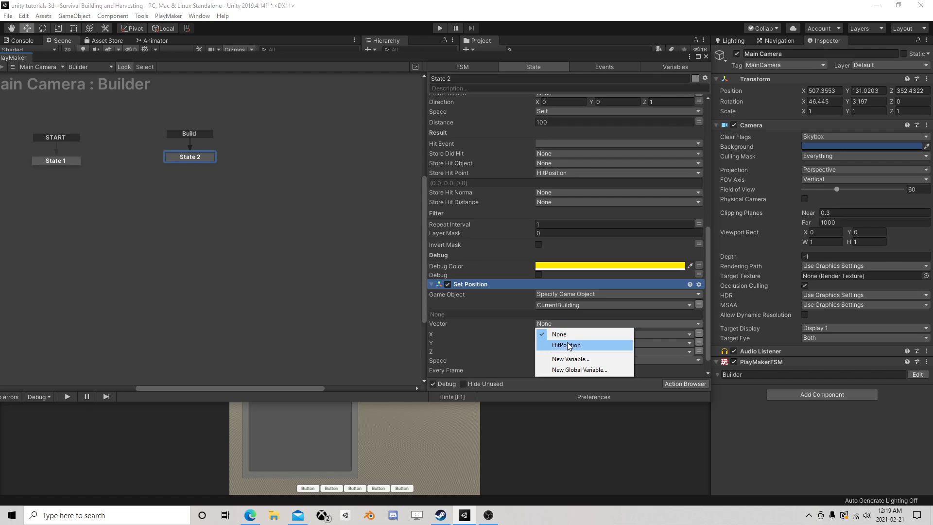
click(559, 344)
click(548, 369)
click(558, 380)
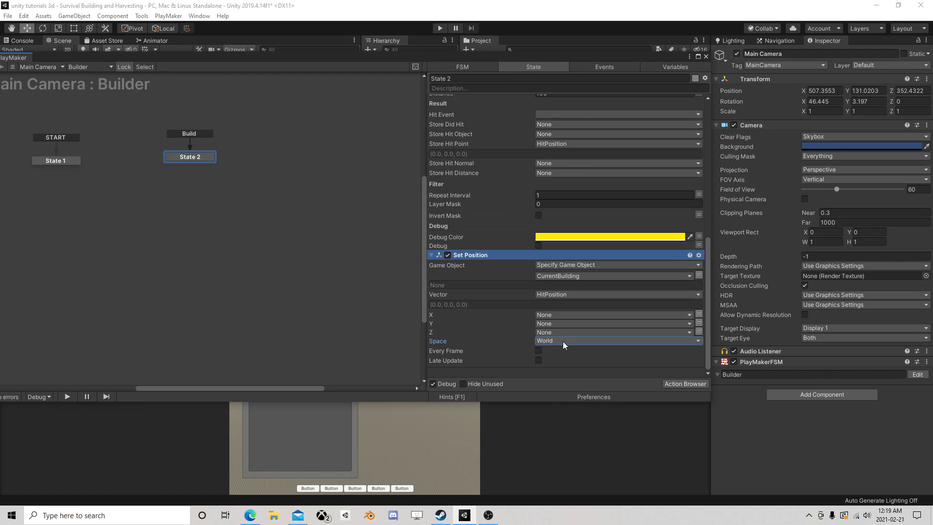
click(539, 351)
click(706, 59)
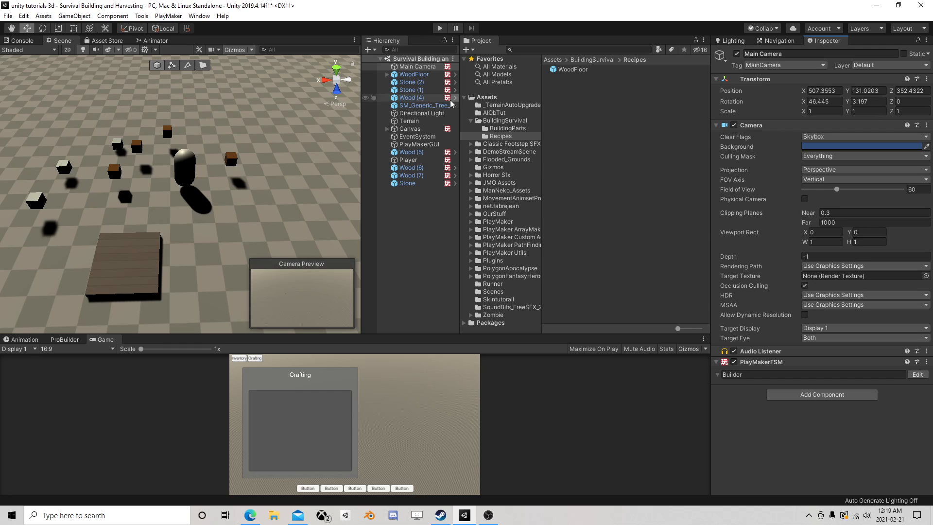
Start the game in Play mode and delete the existing WoodFloor from the running scene
click(439, 27)
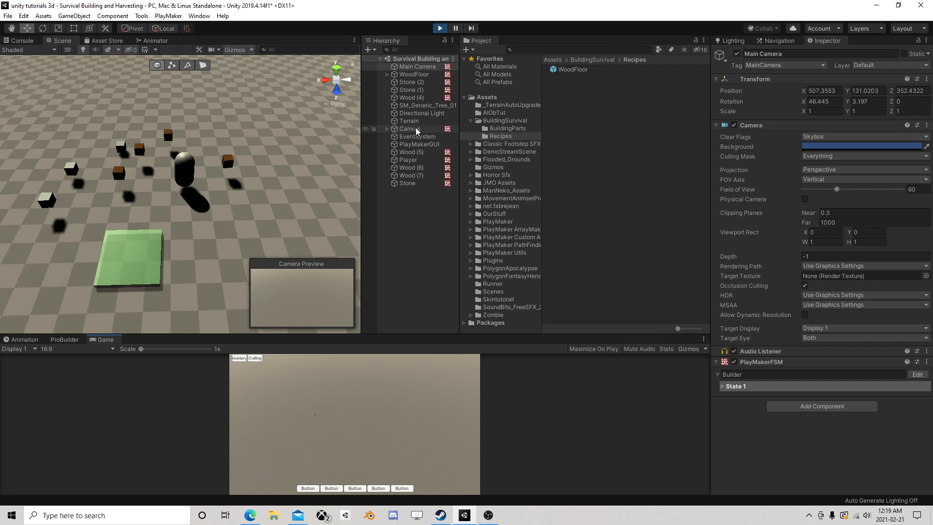
click(418, 73)
key(Delete)
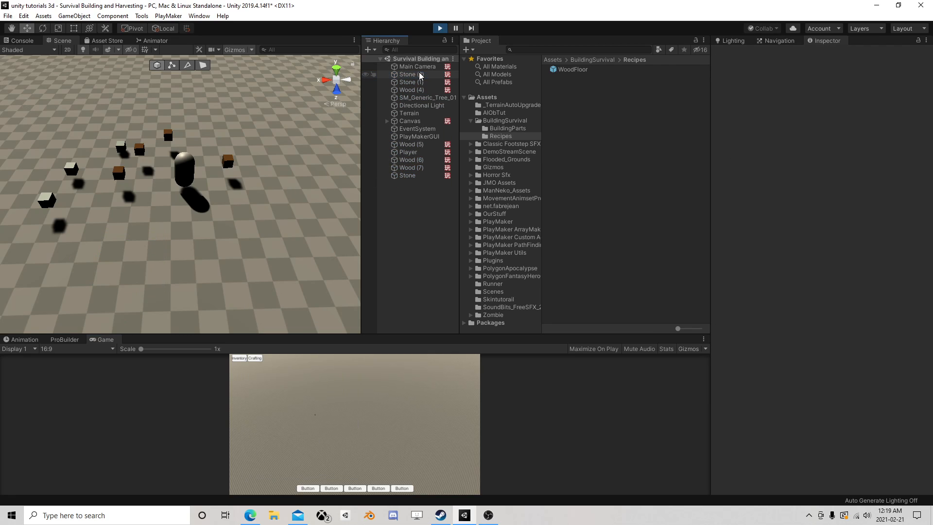
Align the Main Camera with the Scene view so it looks at the player and the surrounding resources
click(419, 67)
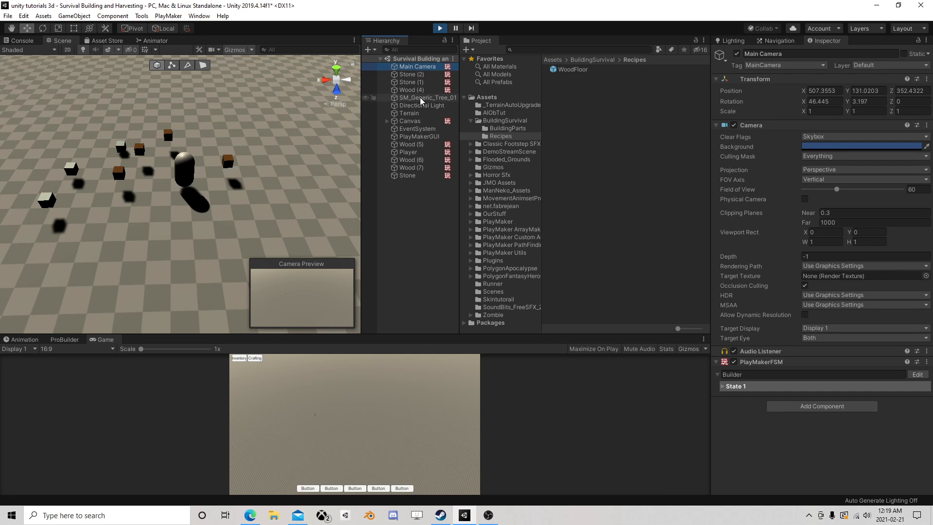
scroll(298, 175, down, 2)
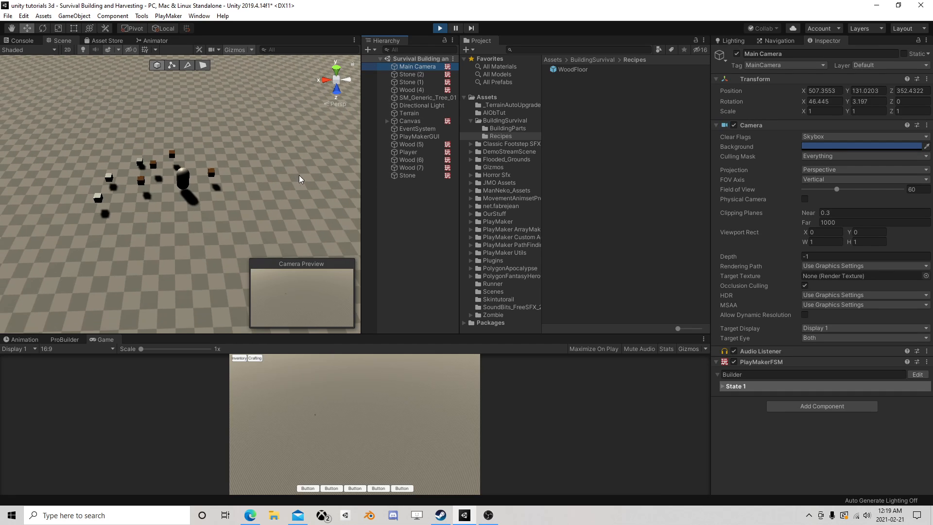
scroll(299, 176, up, 2)
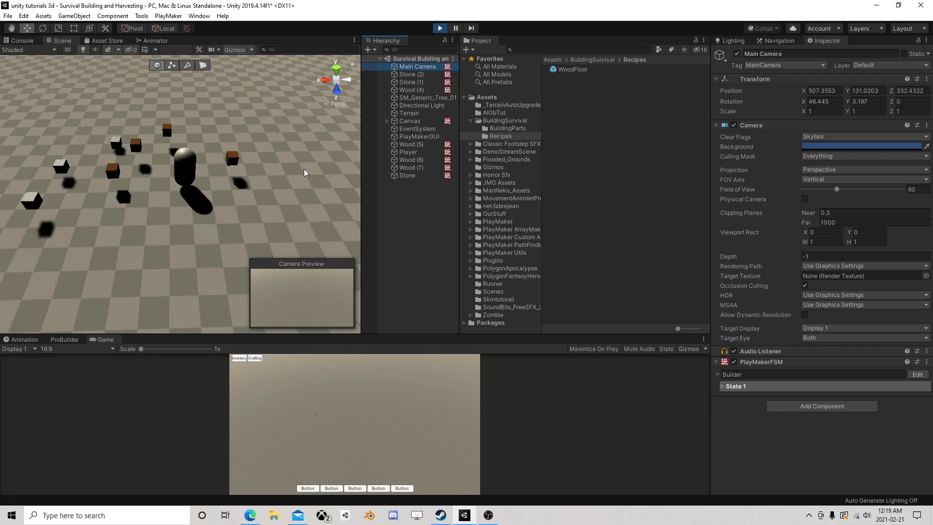
click(111, 15)
mouse_move(74, 15)
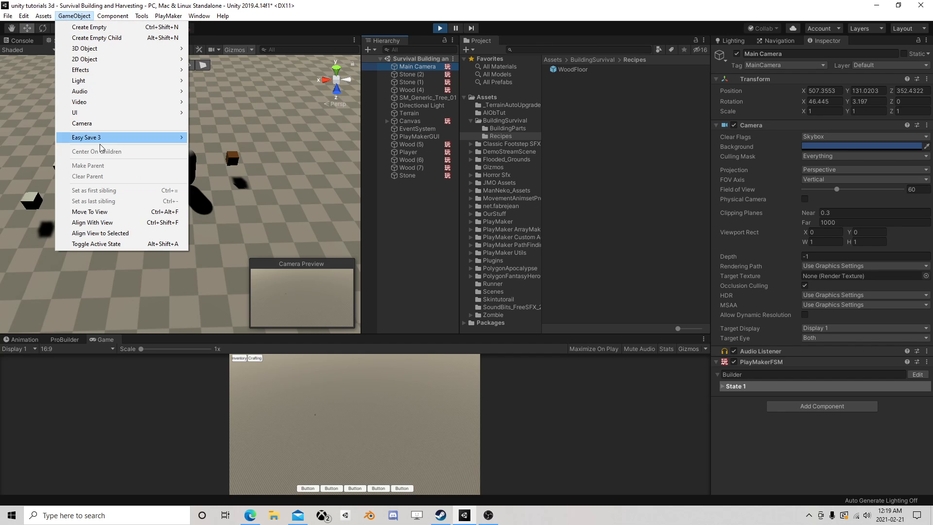
click(92, 222)
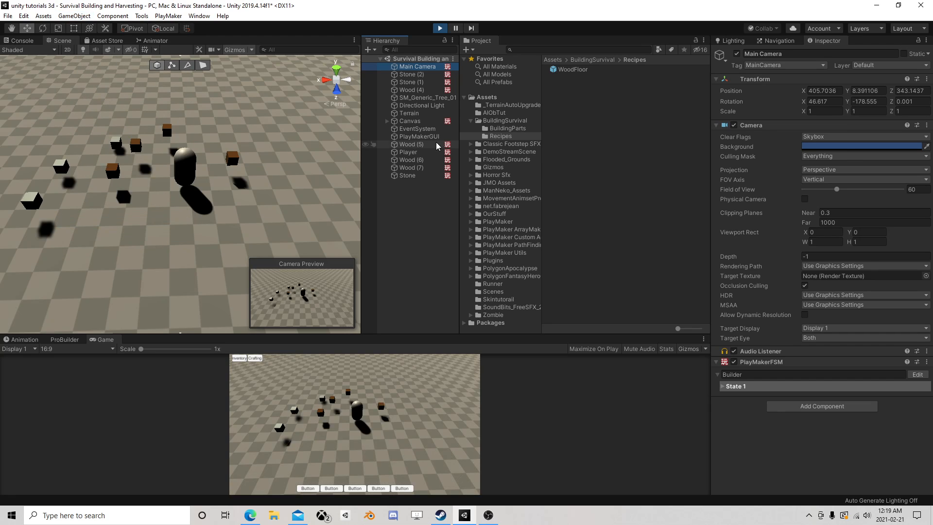
Nudge the Player slightly in the running scene to pick up the resources and open the in-game inventory
click(408, 152)
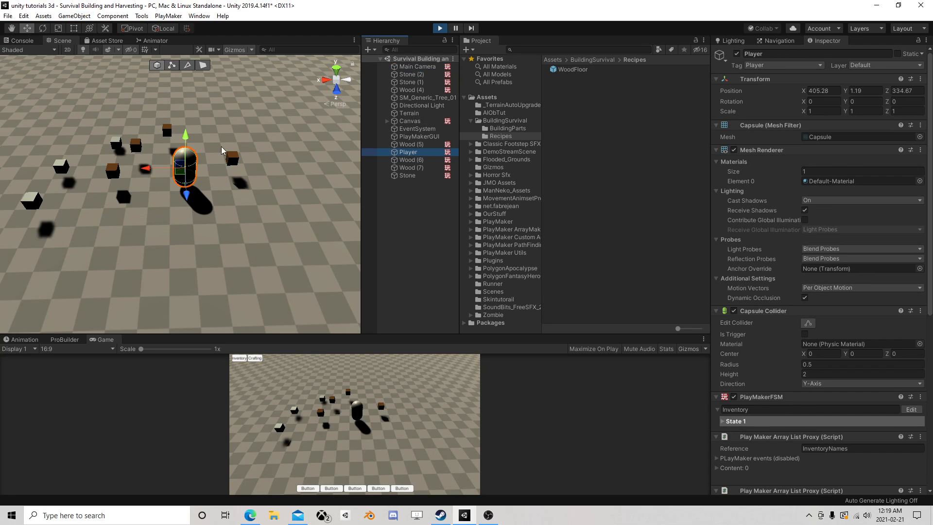
mouse_move(184, 170)
mouse_down()
mouse_move(233, 183)
mouse_move(145, 135)
mouse_move(98, 204)
mouse_move(106, 139)
mouse_move(7, 214)
mouse_move(58, 145)
mouse_move(178, 182)
mouse_up()
click(239, 358)
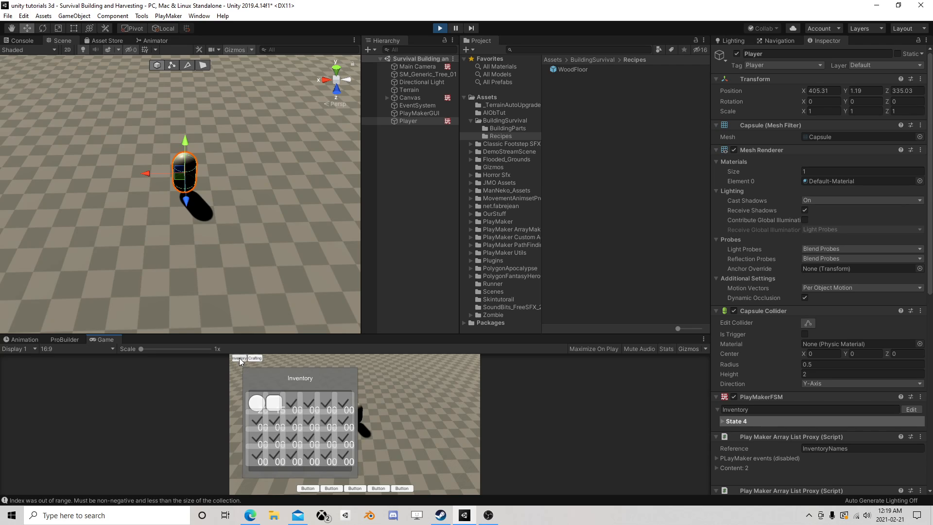
Create a WoodFloor through the in-game Crafting panel and select the spawned WoodFloor(Clone)
click(255, 358)
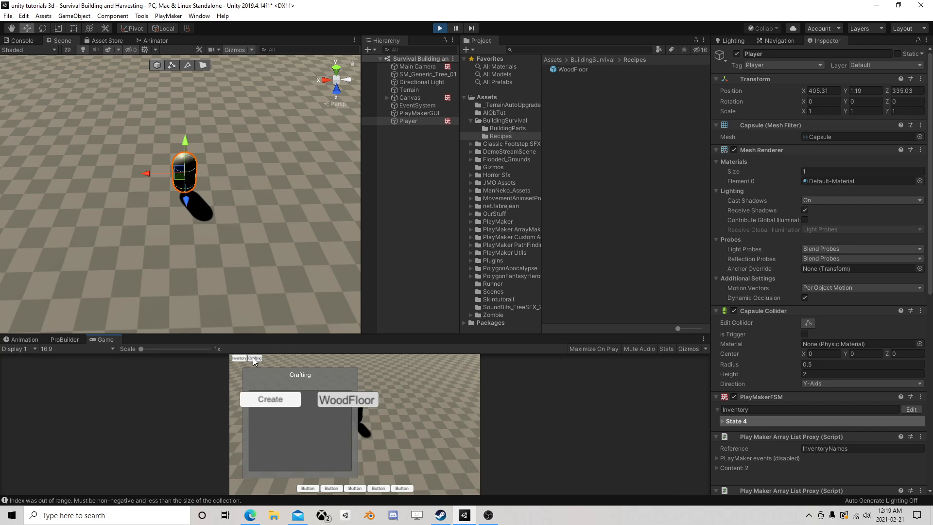
click(287, 400)
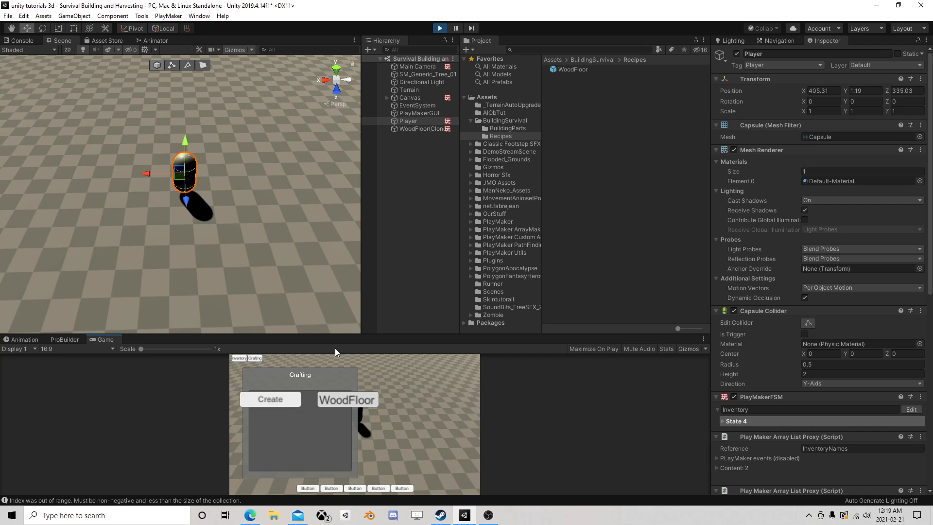
click(427, 129)
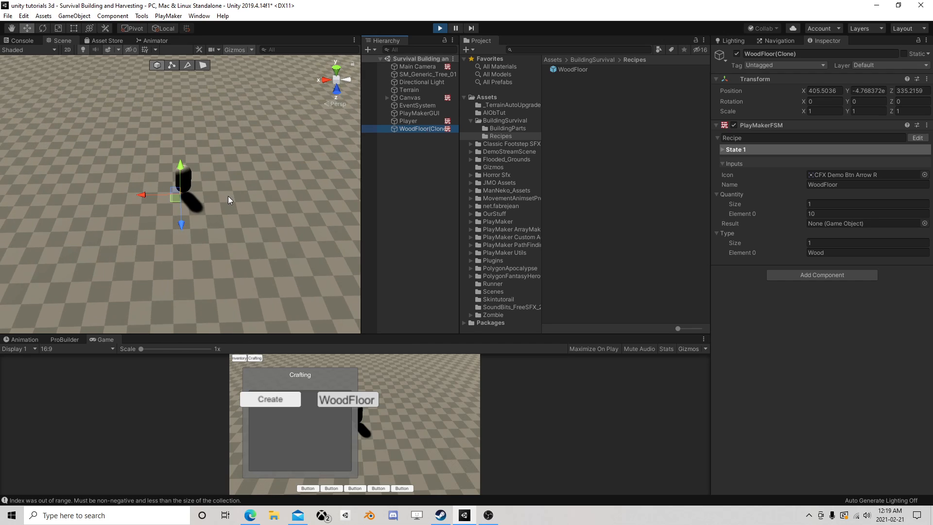
Examine where the spawned WoodFloor(Clone) sits in the scene and which components and inputs it has
click(176, 200)
drag(146, 217, 149, 216)
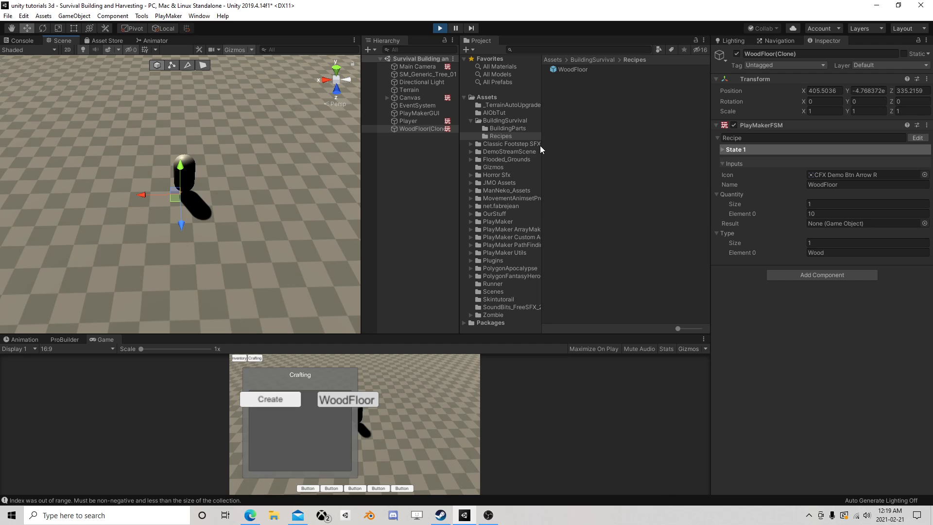
double_click(412, 127)
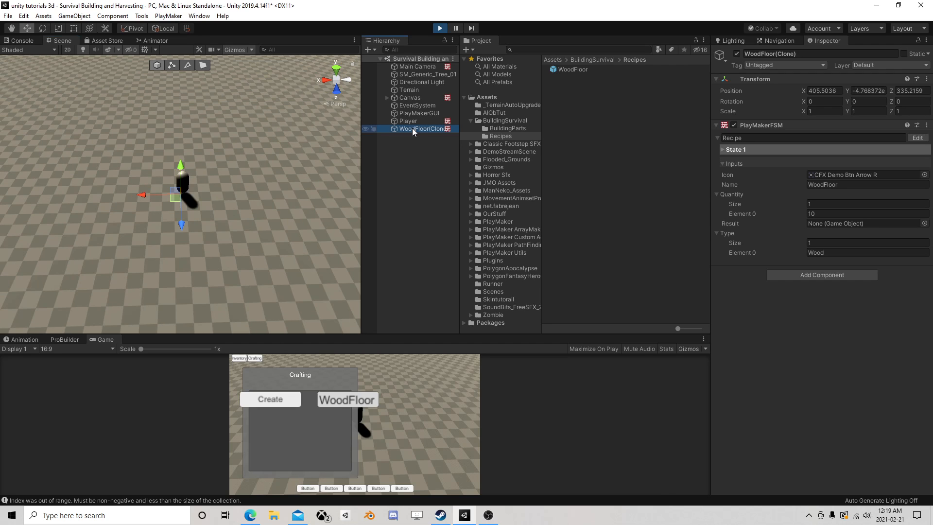
alt+drag(166, 170, 252, 150)
key(f)
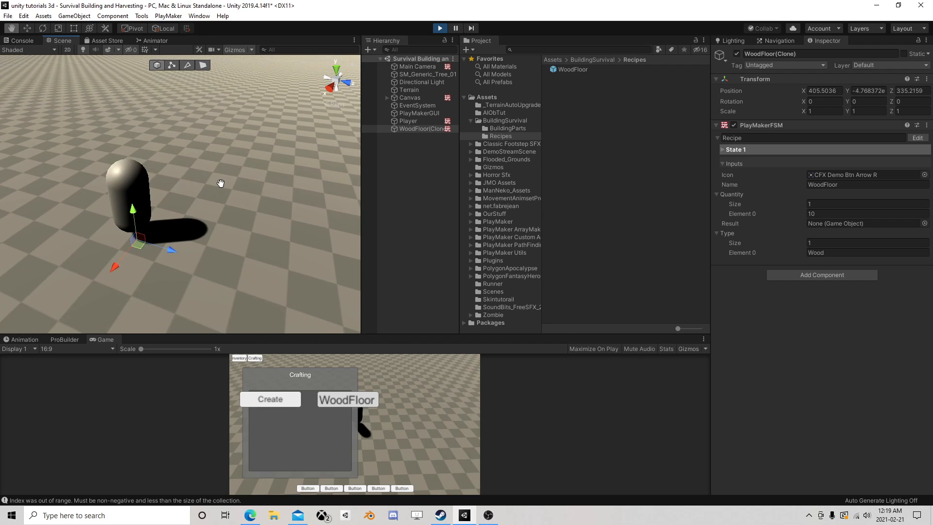
click(426, 128)
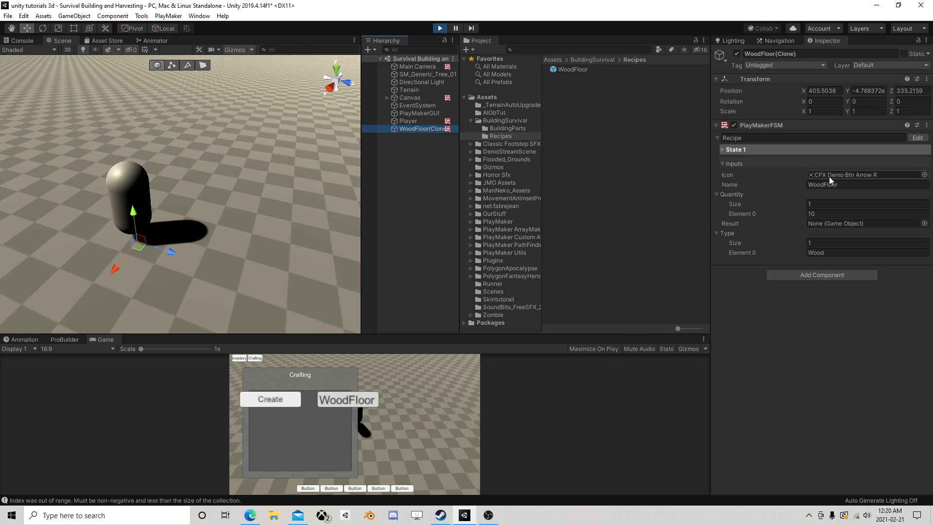
Inspect the WoodFloor recipe prefab's inputs, open the BuildingParts folder, and exit Play mode
click(579, 69)
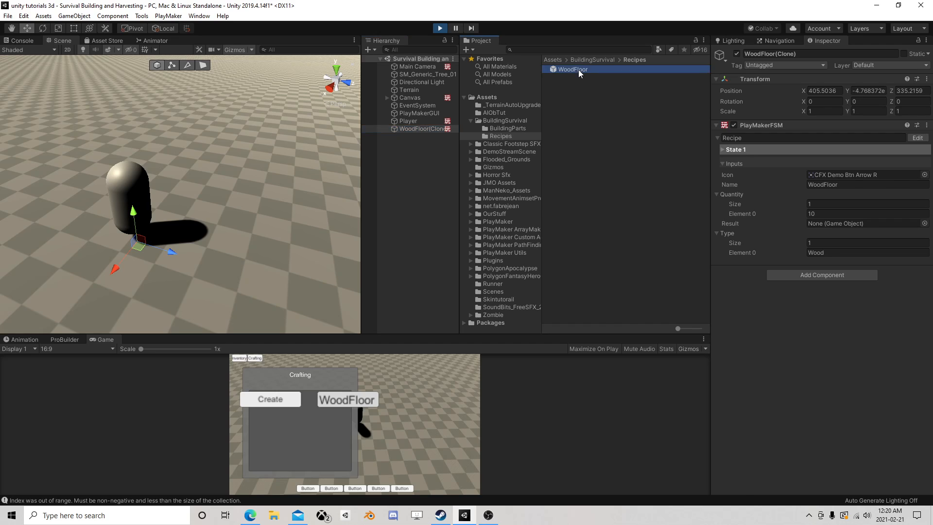
click(510, 129)
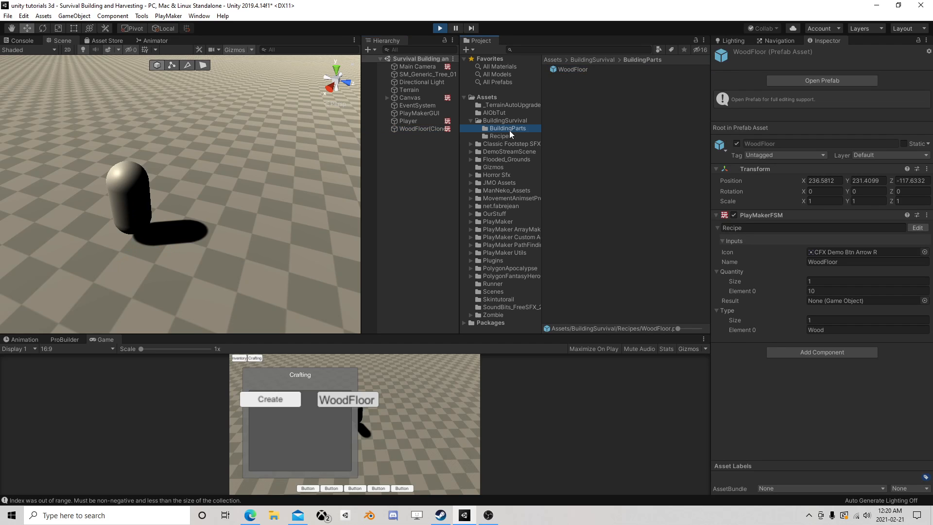
click(440, 28)
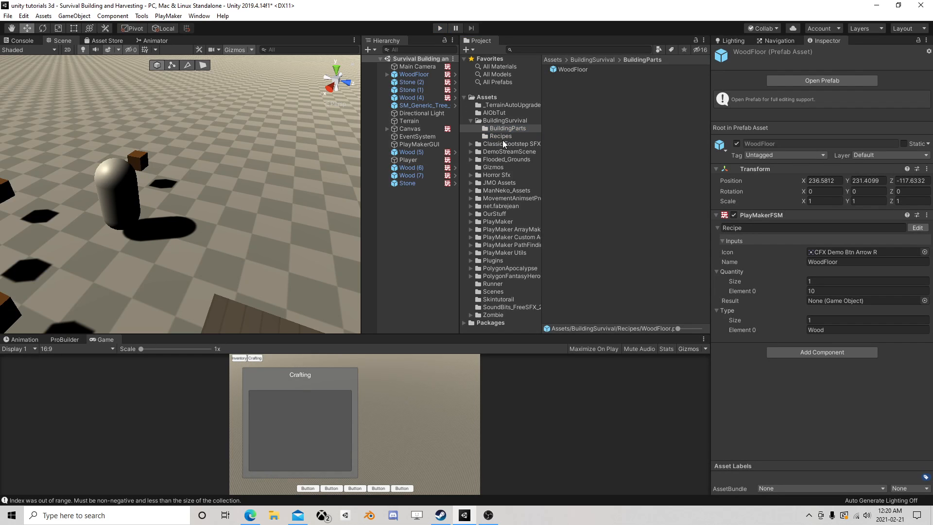
Locate the WoodFloor recipe prefab referenced by the Canvas's Recipes array list and select it
click(413, 129)
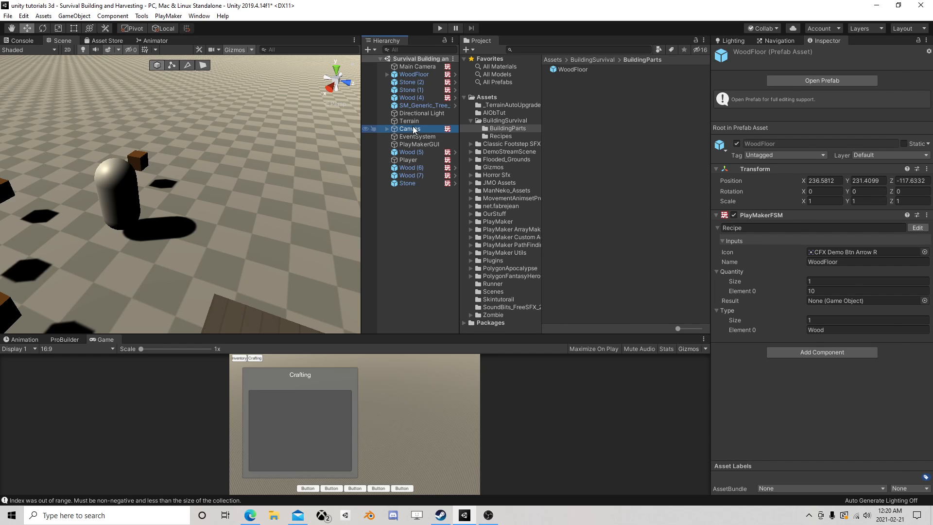
scroll(796, 311, down, 5)
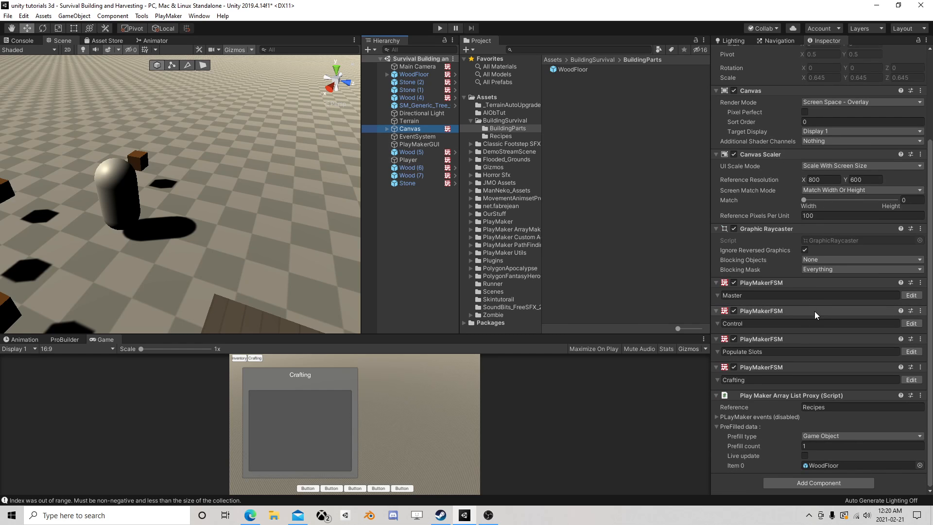
click(823, 465)
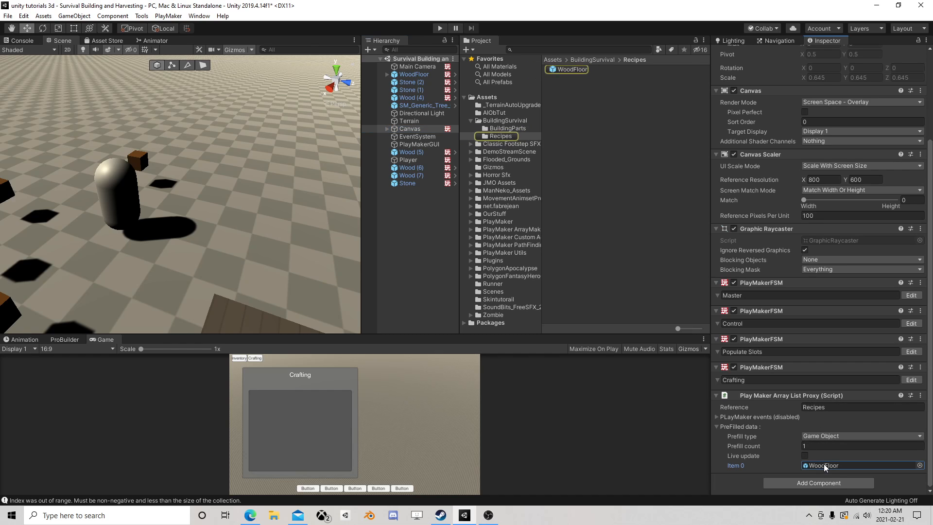
click(577, 71)
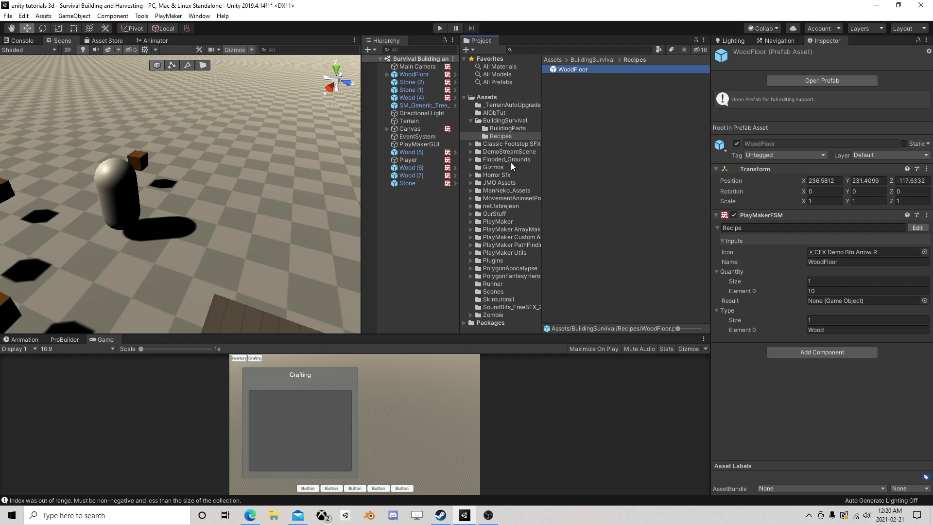
Set the Result variable of the recipe's FSM to the WoodFloor prefab from BuildingParts, save the recipe prefab and return to the scene
click(917, 227)
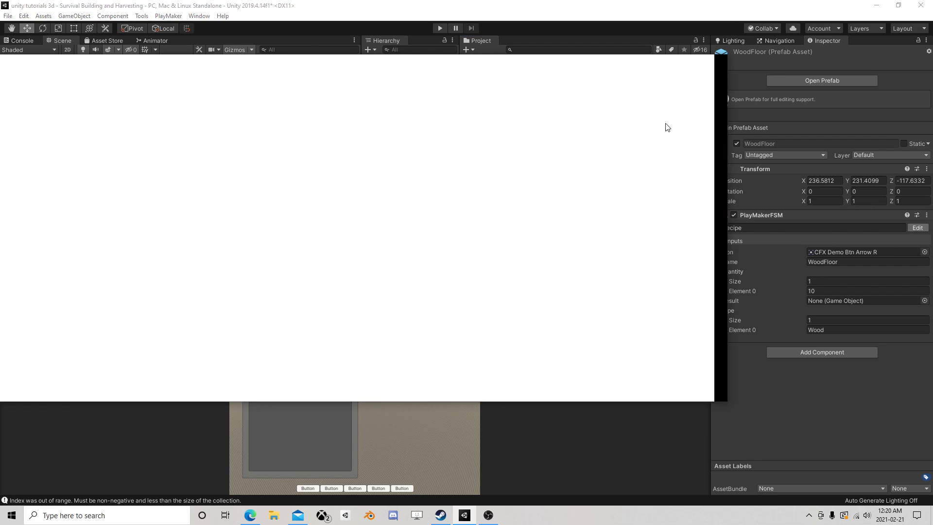
click(673, 69)
drag(673, 65, 366, 67)
click(162, 152)
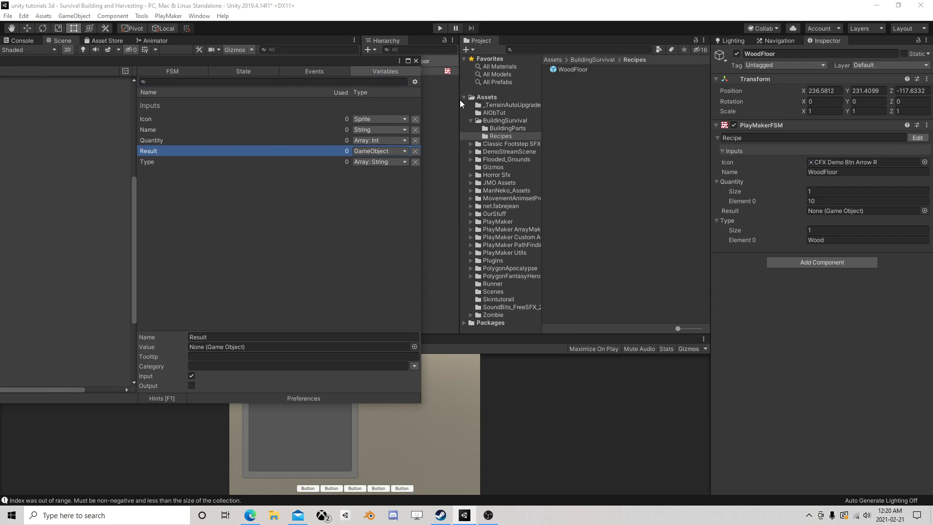
click(496, 129)
drag(574, 69, 232, 346)
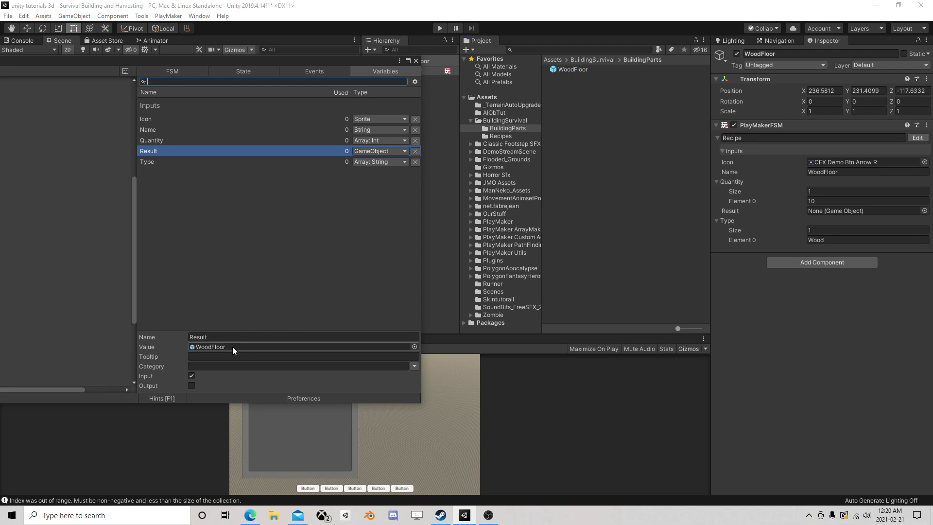
click(416, 61)
click(310, 62)
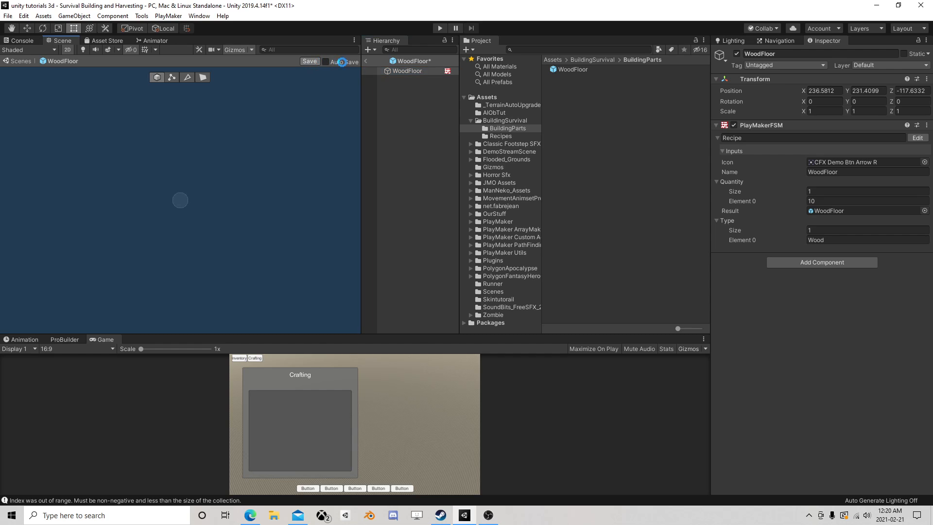
click(366, 61)
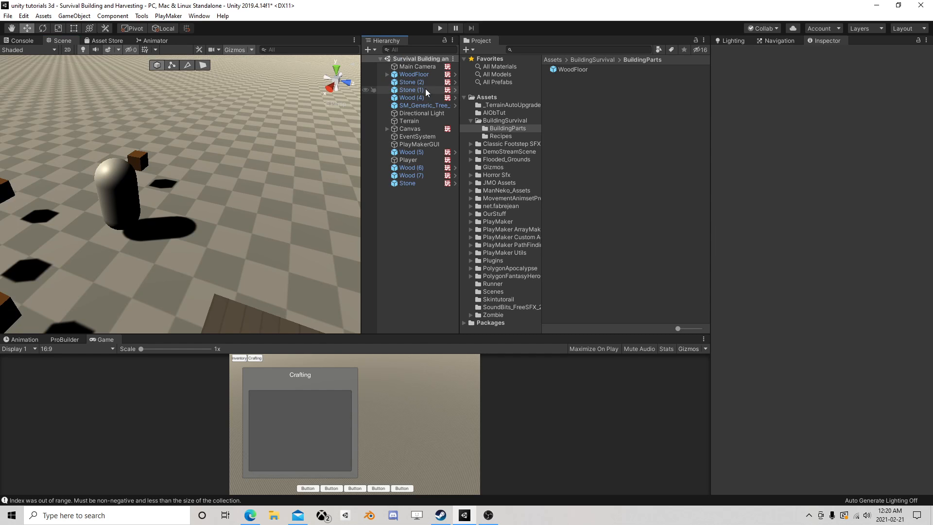
Open the Canvas's Crafting FSM and reposition State 9 directly beneath State 11
click(414, 129)
scroll(883, 345, down, 5)
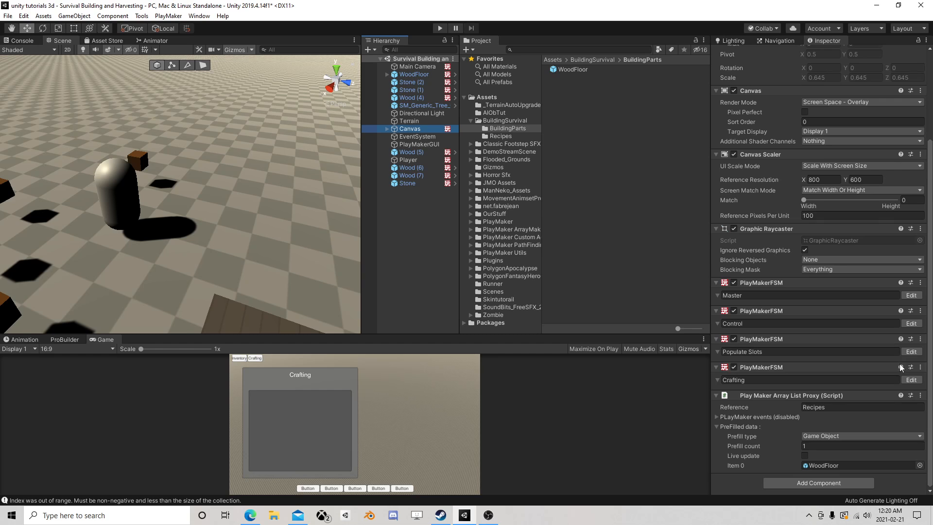
click(911, 379)
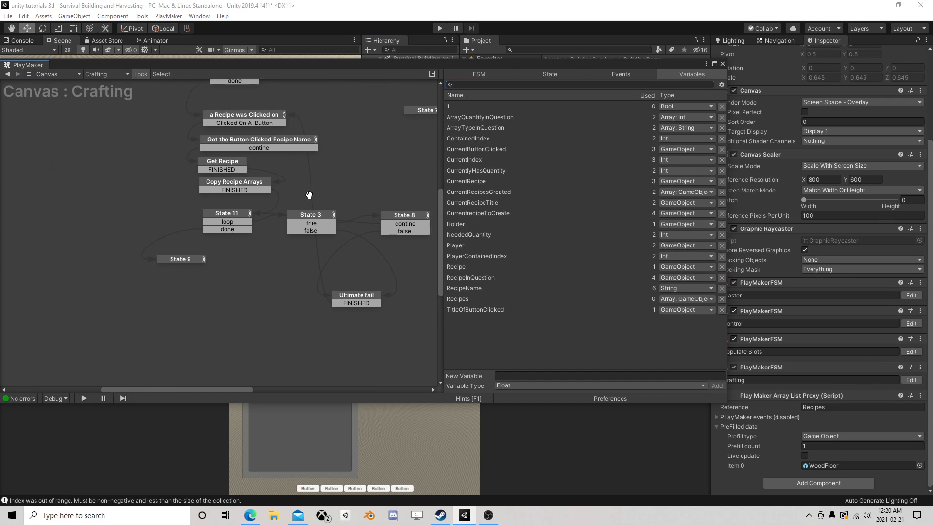
click(232, 246)
click(163, 293)
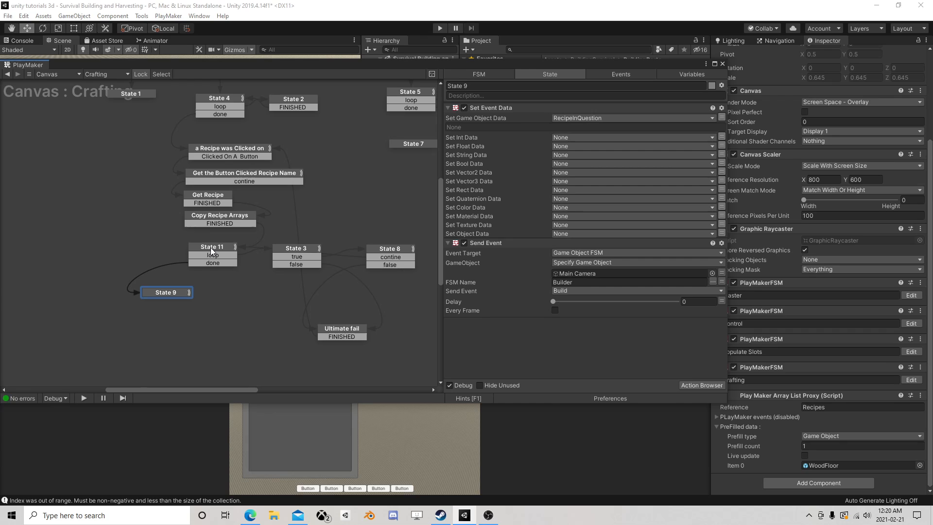
drag(182, 290, 229, 350)
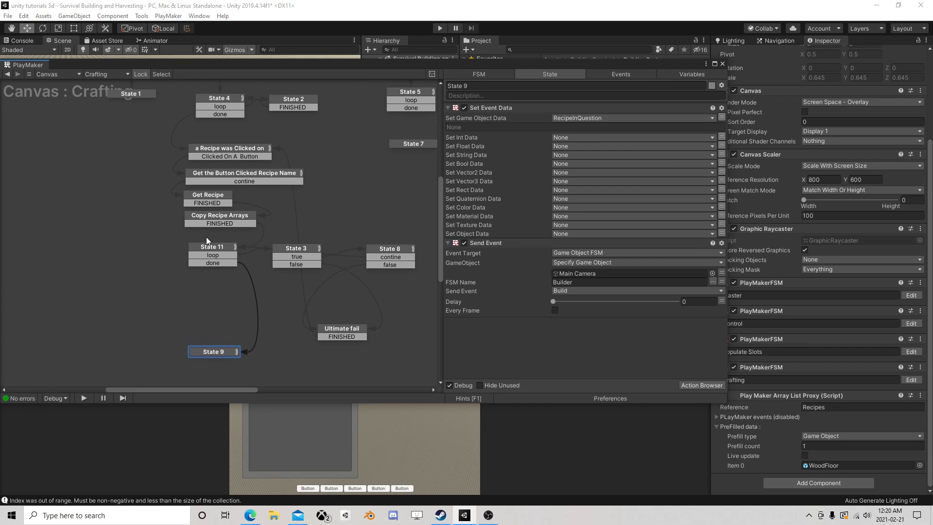
Add a Get Fsm Game Object action to State 9 and place it above Set Event Data
drag(608, 65, 325, 51)
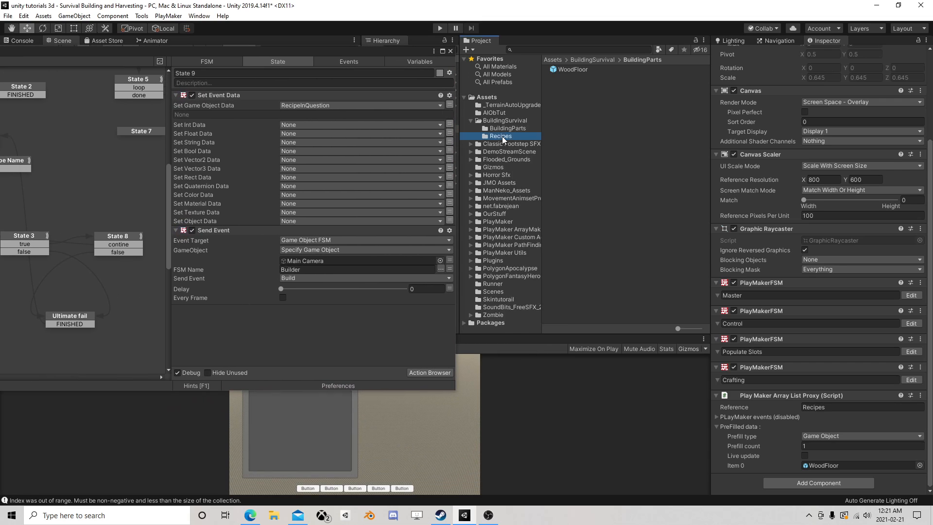
click(500, 136)
click(572, 69)
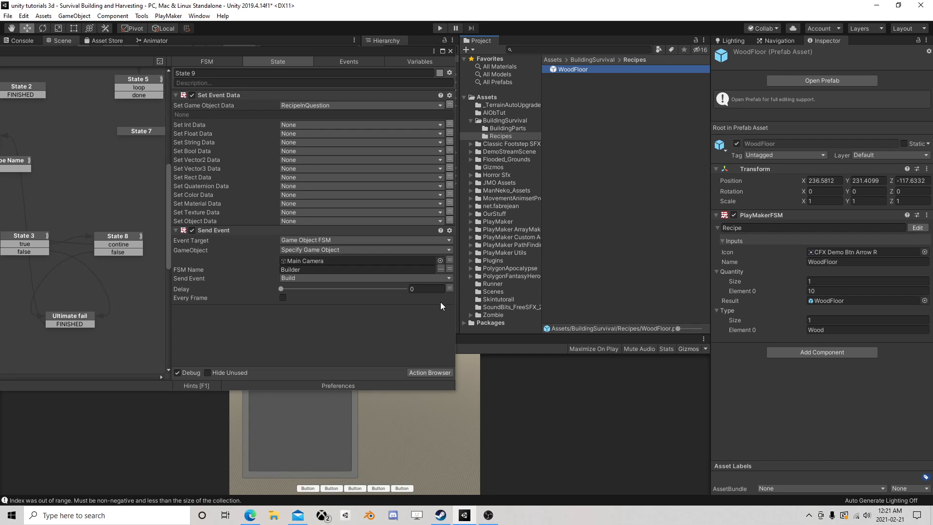
click(422, 374)
text(get)
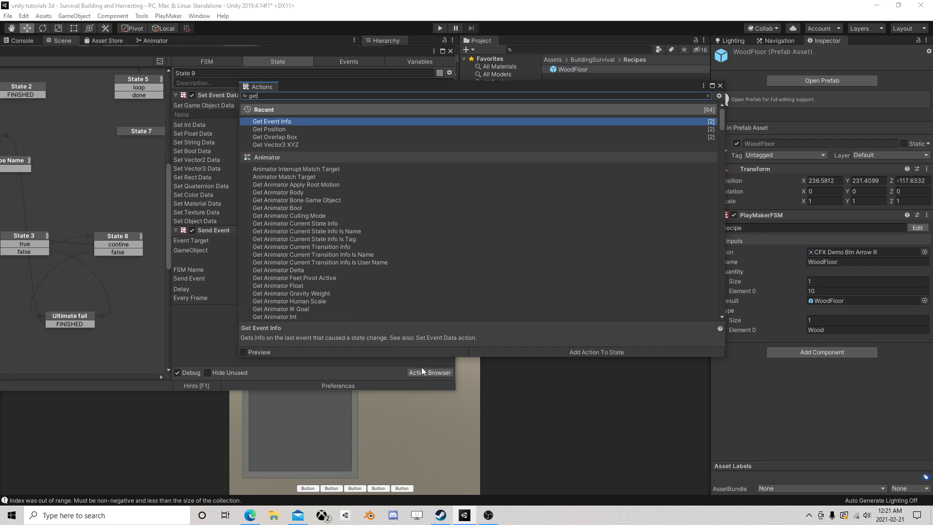
text( fsm ga)
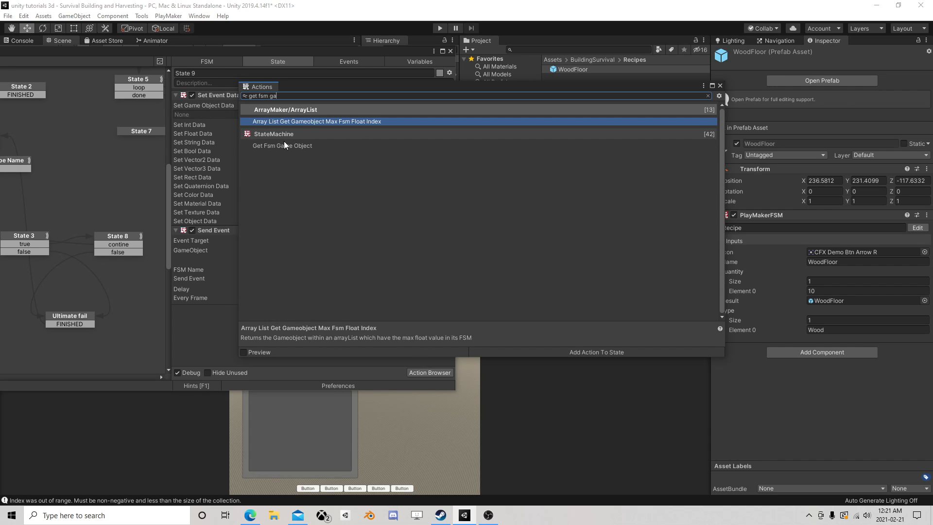
double_click(287, 145)
click(720, 86)
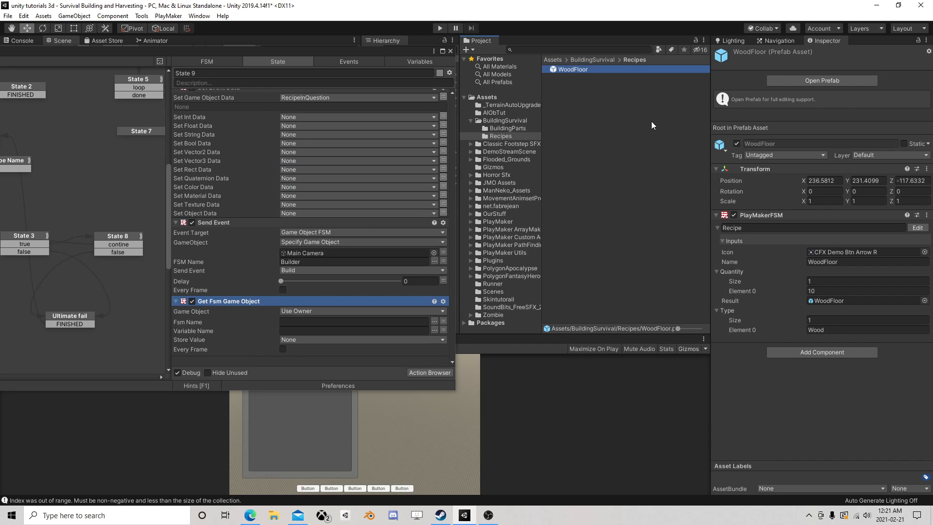
click(192, 301)
scroll(246, 98, up, 1)
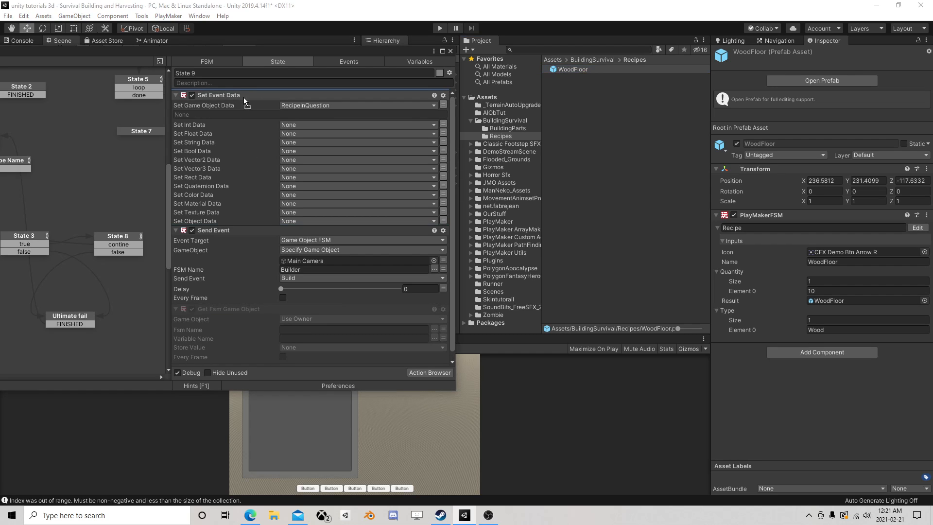
drag(237, 94, 238, 96)
Specify the WoodFloor recipe as the new action's game object, with FSM name Recipe and variable name Result
click(360, 105)
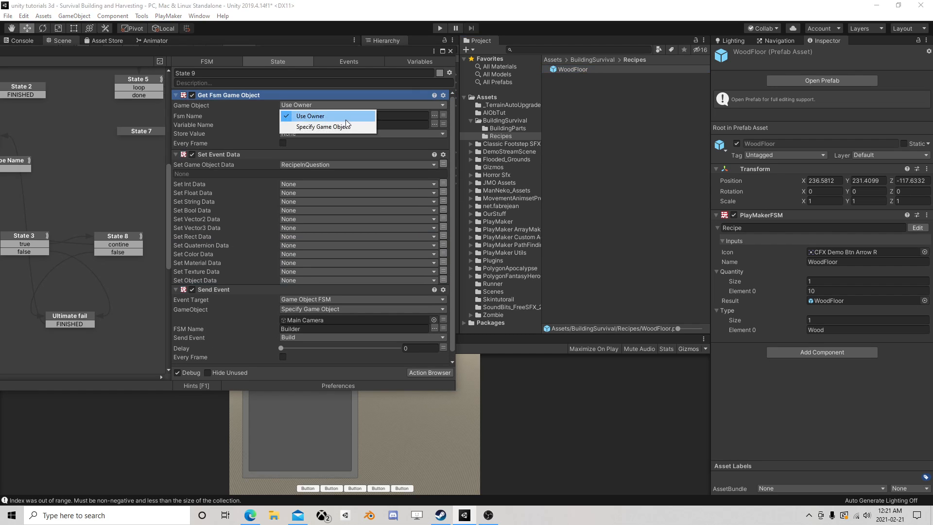
click(369, 126)
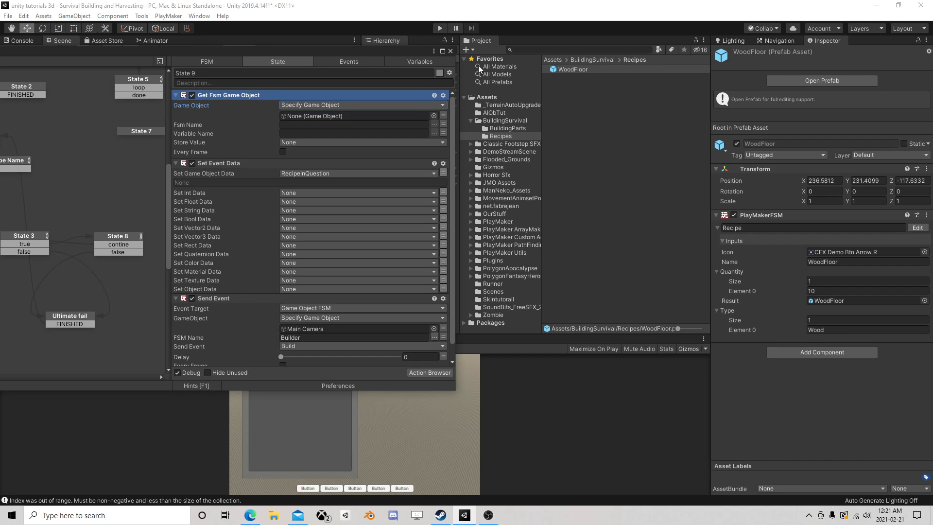
drag(572, 69, 360, 116)
click(434, 125)
click(457, 133)
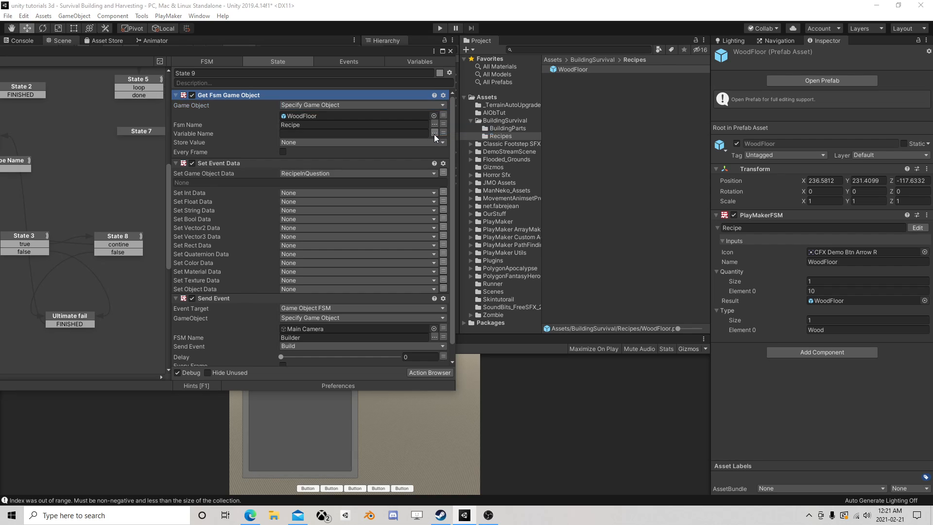
click(433, 133)
click(457, 141)
Store the retrieved Result value in a new variable named CreateMe
click(340, 142)
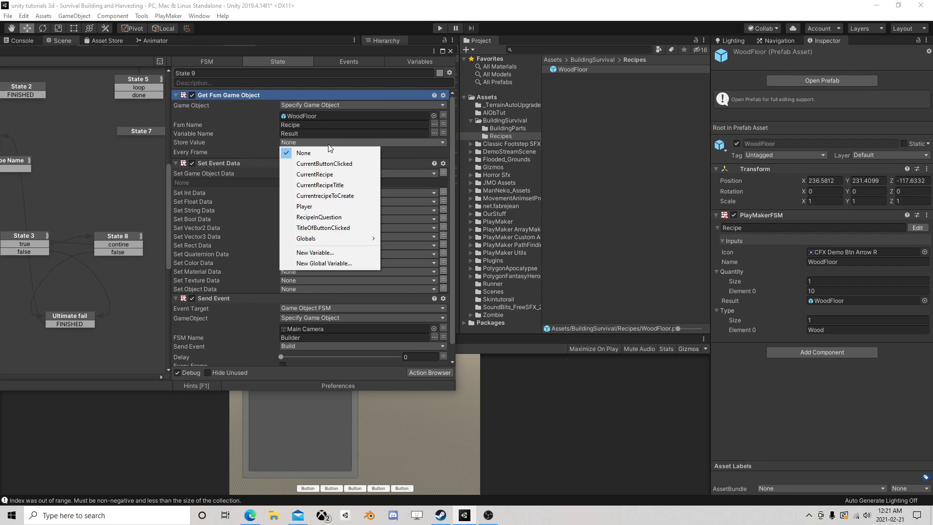
click(328, 252)
text(Cre)
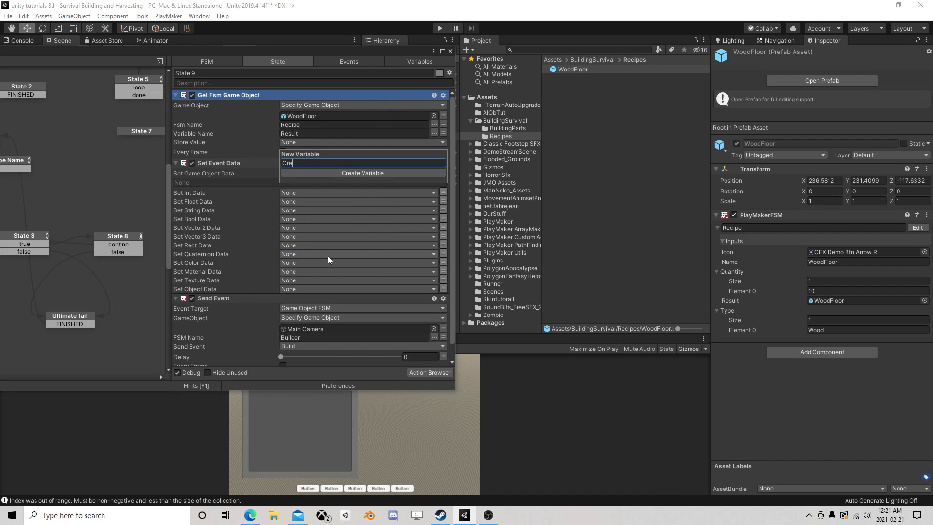
text(ateMe)
key(Return)
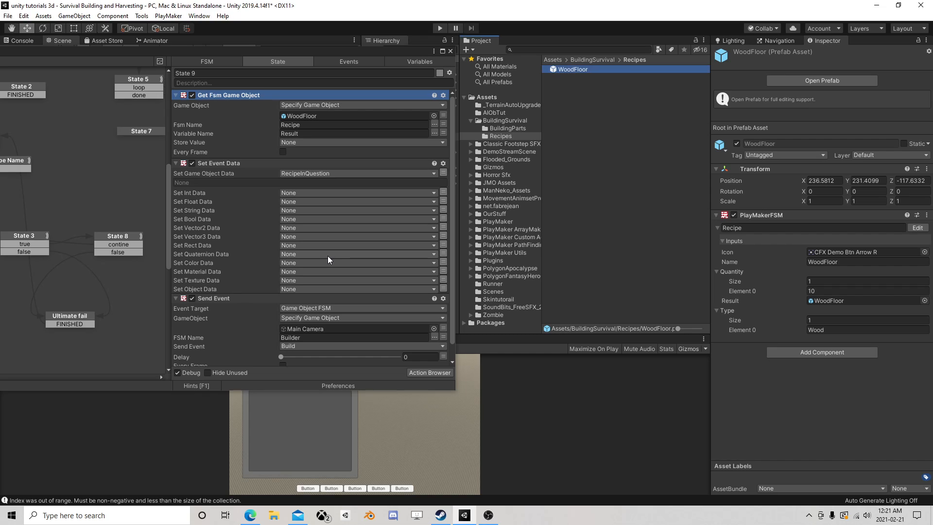
Have Get Fsm Game Object read from the RecipeInQuestion variable, set the event's game object data to CreateMe, and close the FSM editor
click(442, 115)
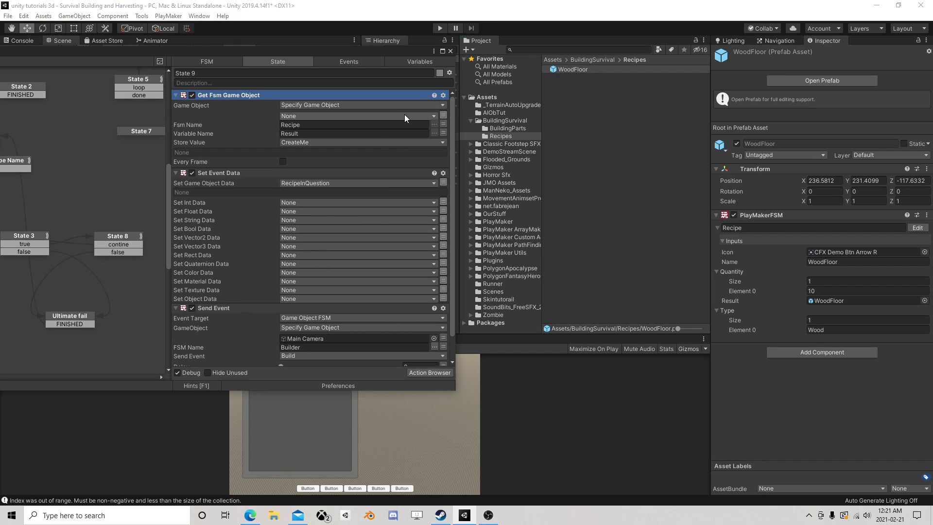
click(404, 115)
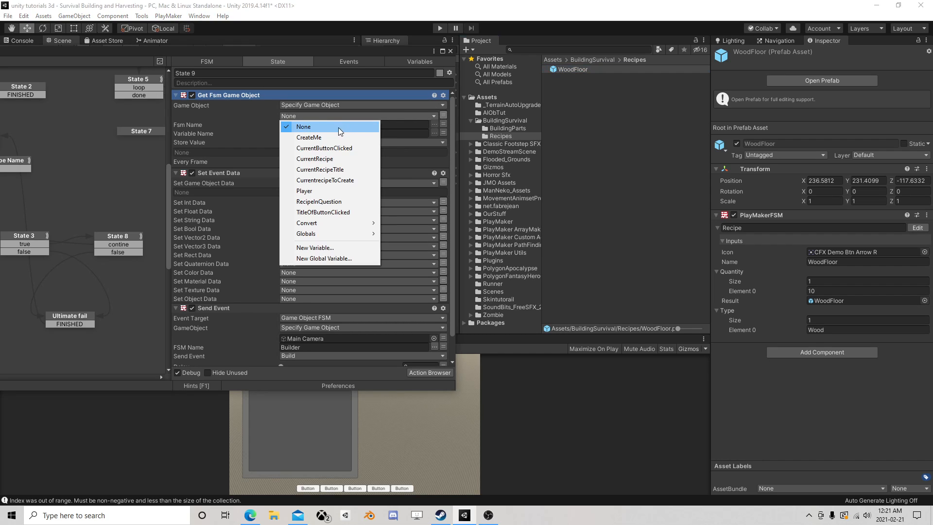
click(320, 201)
click(310, 192)
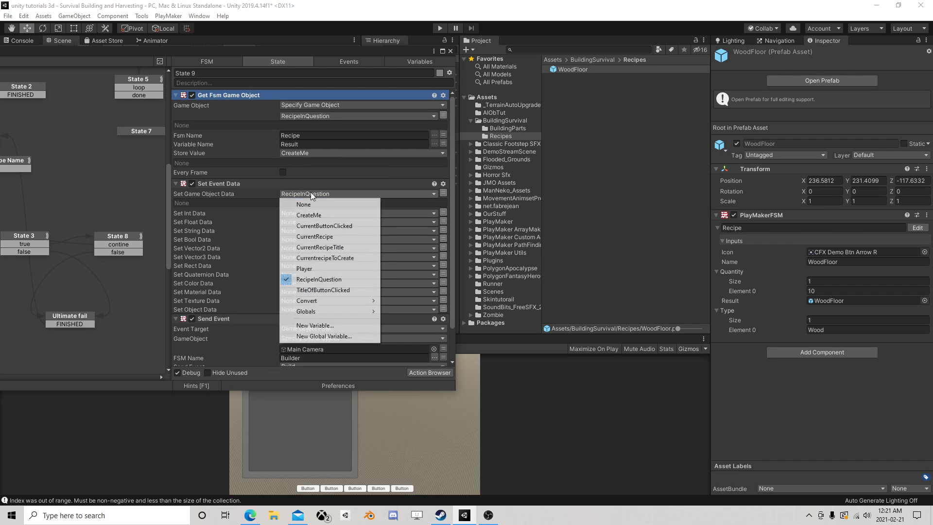
click(322, 213)
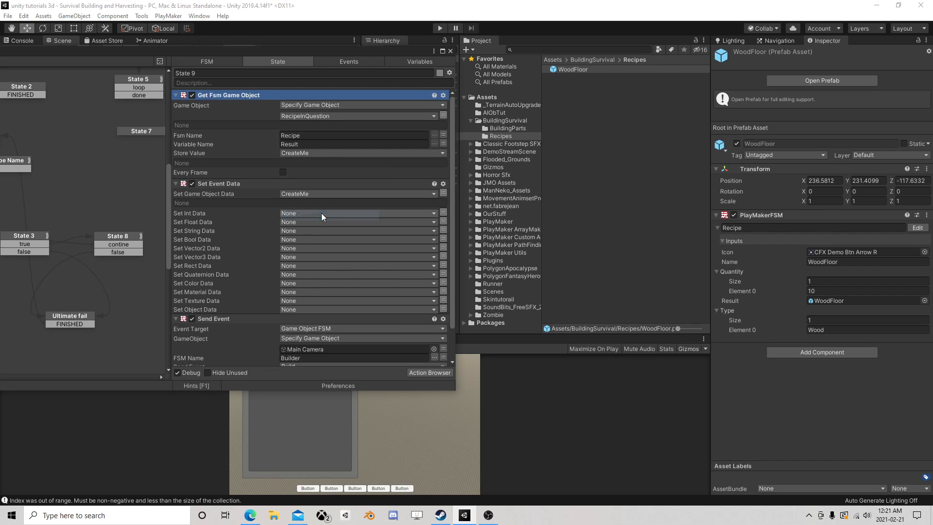
click(451, 51)
Enter Play mode and delete the WoodFloor object already placed in the running scene
click(440, 28)
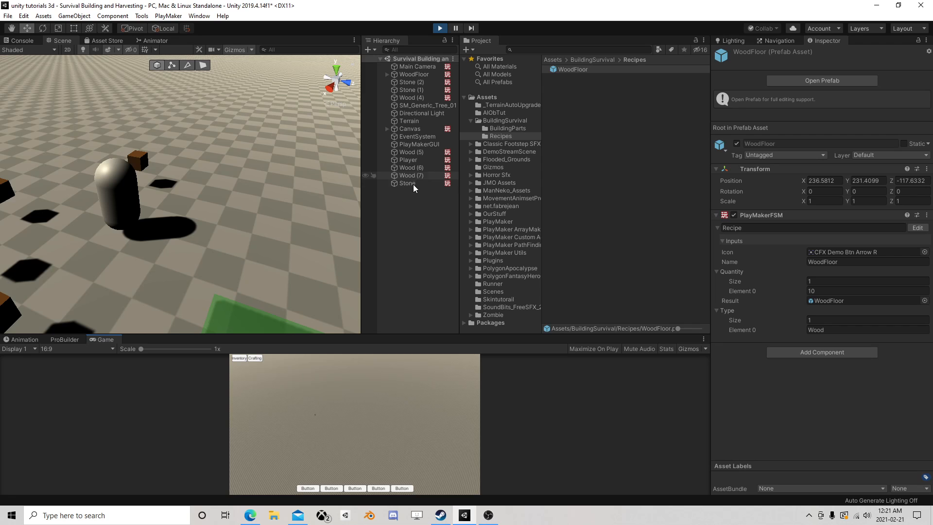
right_drag(286, 205, 166, 214)
scroll(215, 227, down, 10)
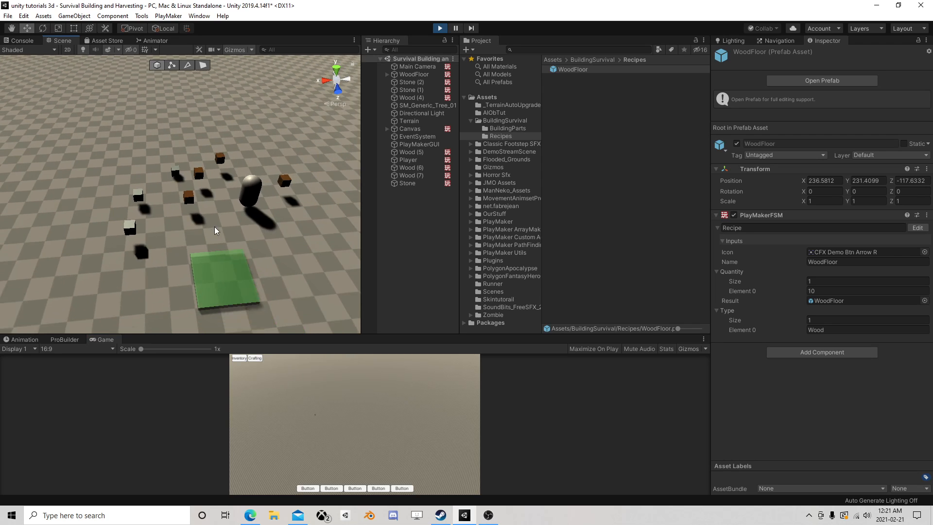
click(419, 76)
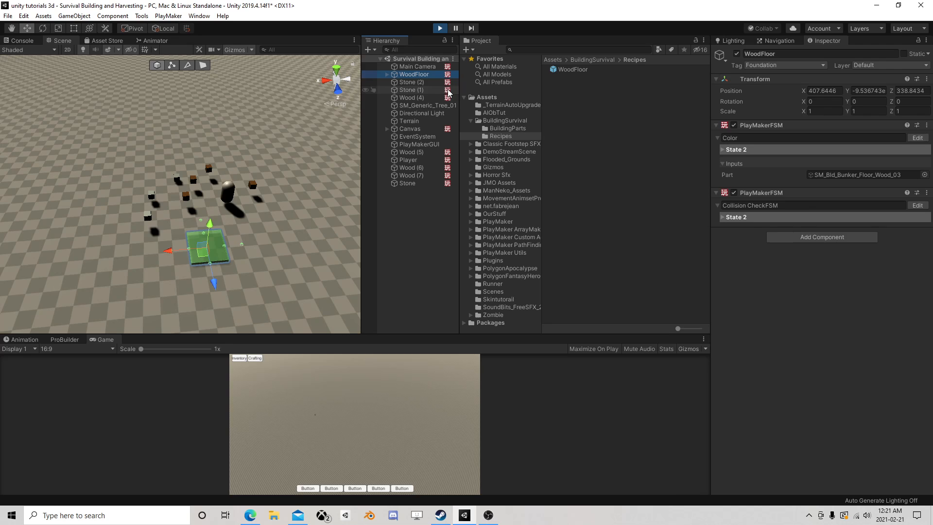
key(Delete)
Align the Main Camera with a scene view that frames the Player and the surrounding resources
click(425, 68)
scroll(213, 165, up, 3)
right_drag(209, 161, 245, 156)
scroll(199, 160, up, 2)
click(113, 16)
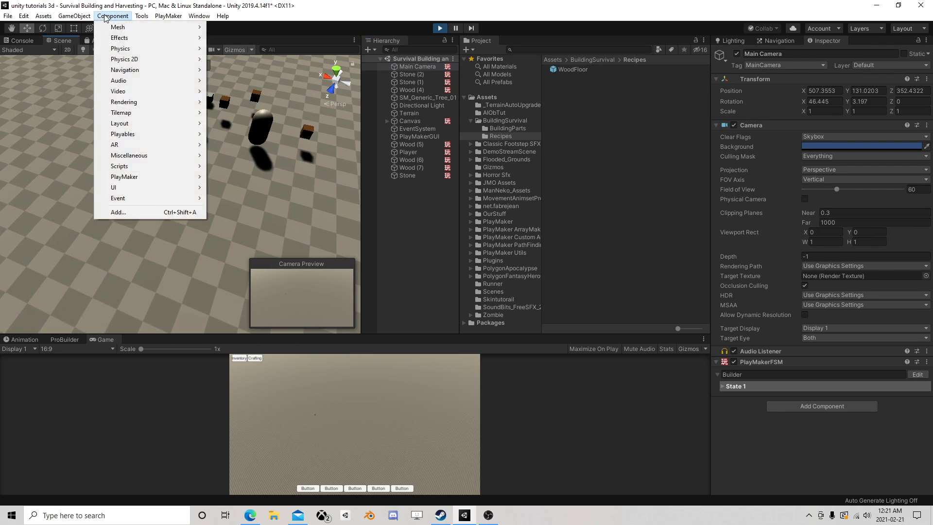
mouse_move(74, 16)
click(93, 222)
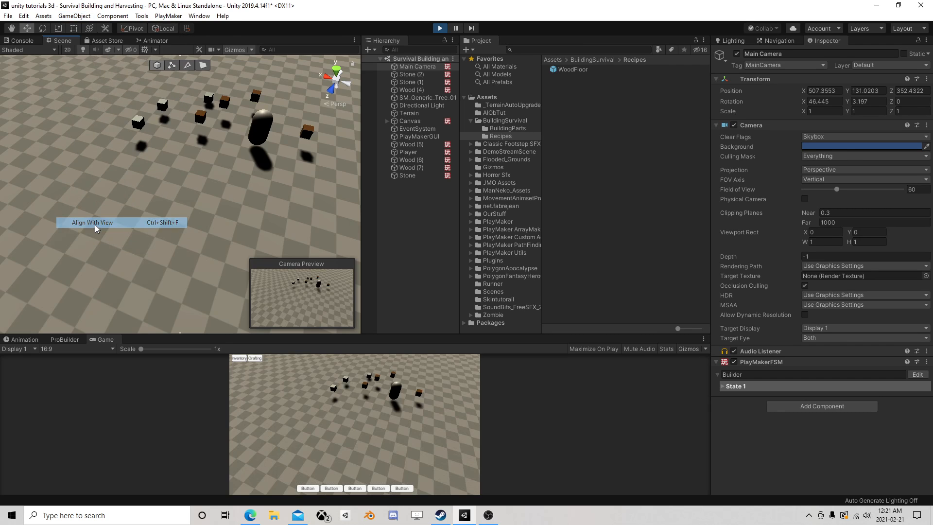
Move the Player through the surrounding stones and wood to collect them, and create a WoodFloor from the in-game Crafting window
click(413, 120)
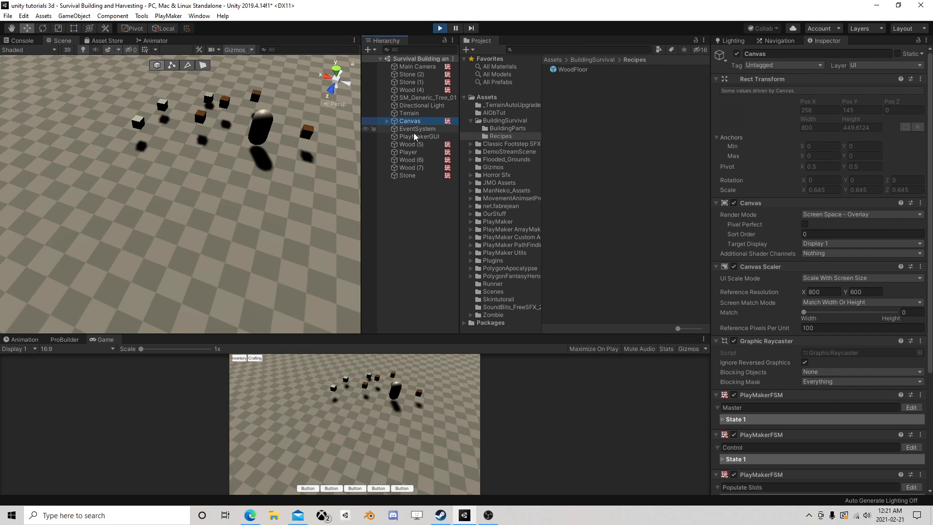
click(408, 153)
drag(256, 141, 210, 121)
click(255, 359)
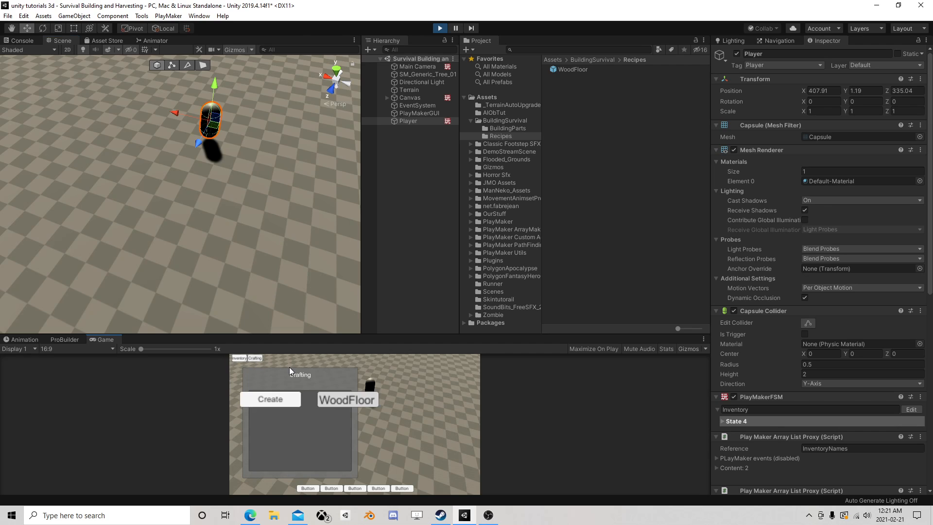
click(270, 399)
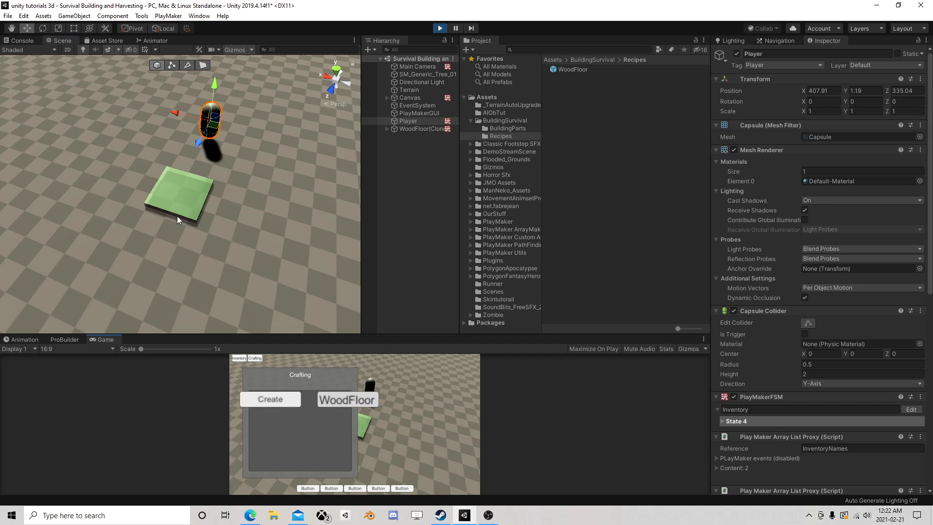
Rotate the Main Camera in the running scene to test whether the WoodFloor preview follows its aim, and exit Play mode
click(419, 66)
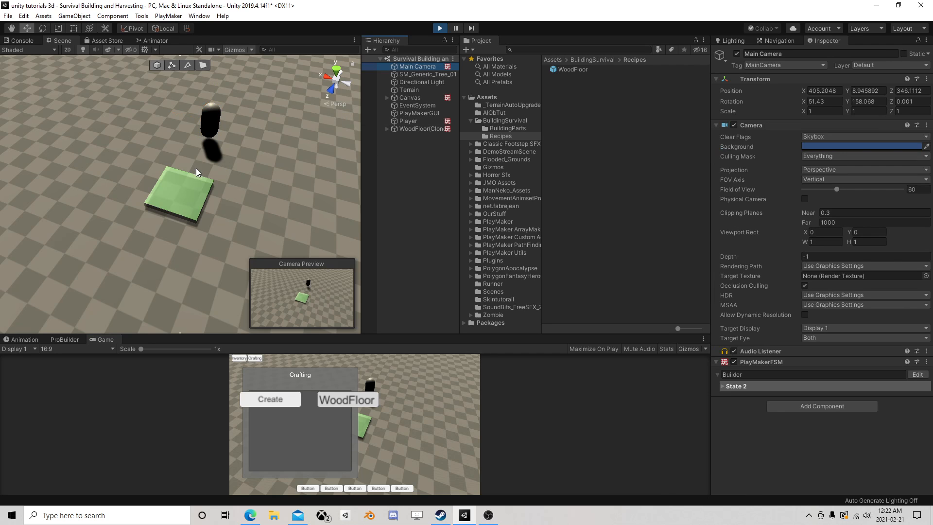
alt+drag(196, 168, 288, 137)
right_drag(287, 137, 296, 130)
middle_drag(131, 257, 223, 202)
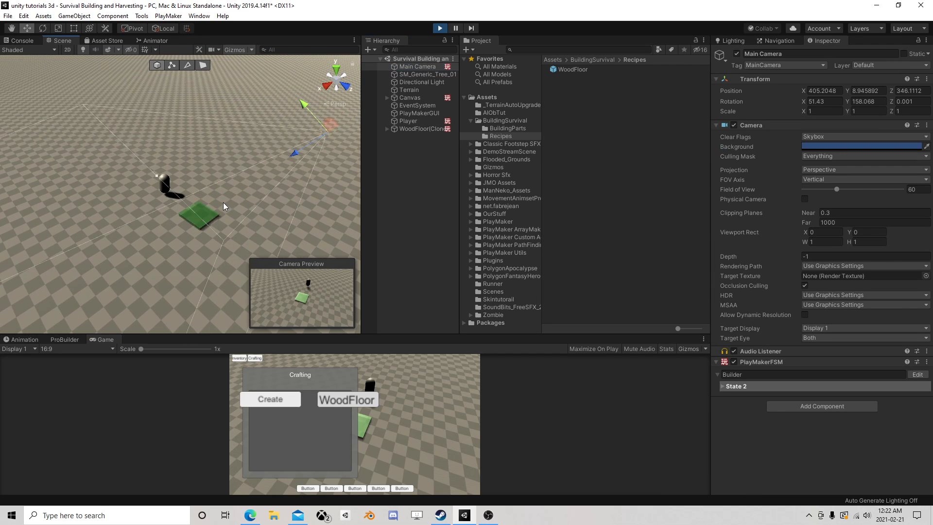
click(42, 28)
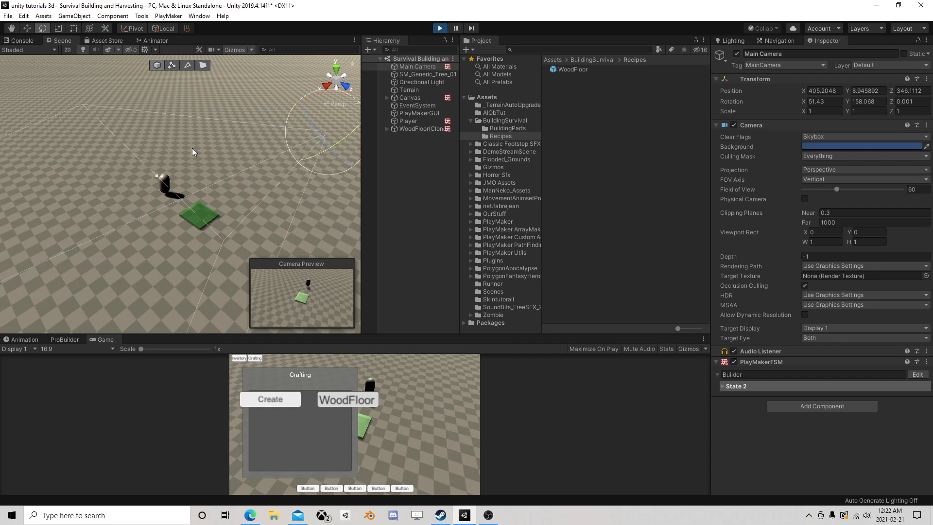
alt+drag(192, 148, 184, 152)
mouse_move(285, 122)
mouse_down()
mouse_move(301, 131)
mouse_move(208, 113)
mouse_move(287, 144)
mouse_move(298, 159)
mouse_move(287, 175)
mouse_move(308, 161)
mouse_move(325, 123)
mouse_move(281, 110)
mouse_move(163, 114)
mouse_move(284, 123)
mouse_move(303, 150)
mouse_move(258, 189)
mouse_move(288, 171)
mouse_move(269, 127)
mouse_move(279, 119)
mouse_move(259, 112)
mouse_move(294, 116)
mouse_up()
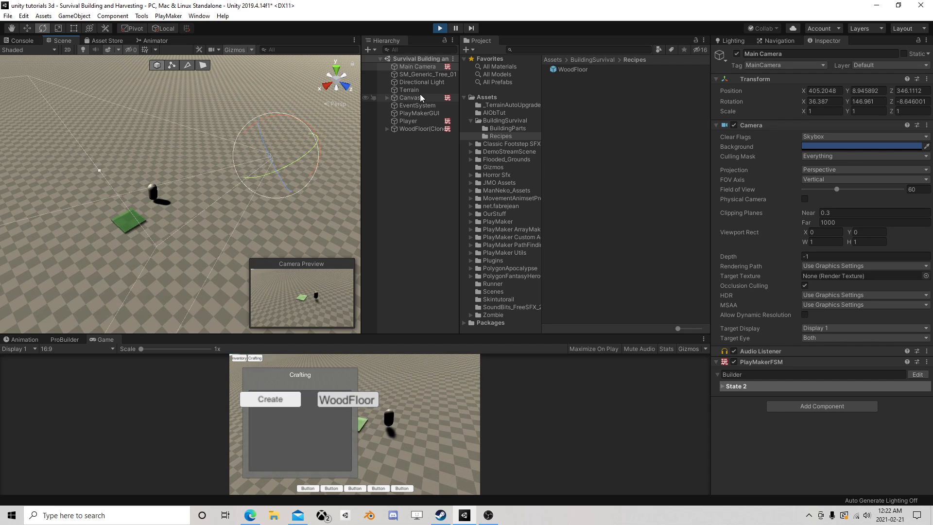
click(440, 28)
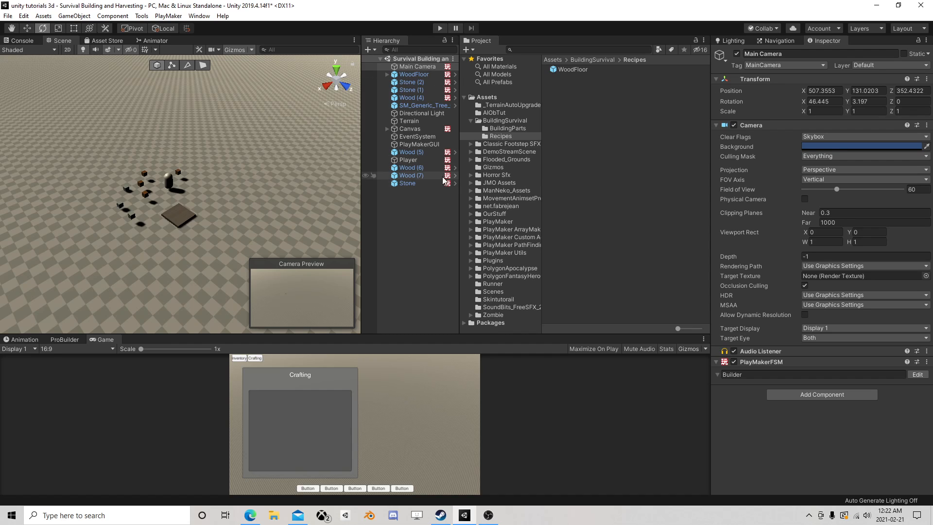
click(555, 68)
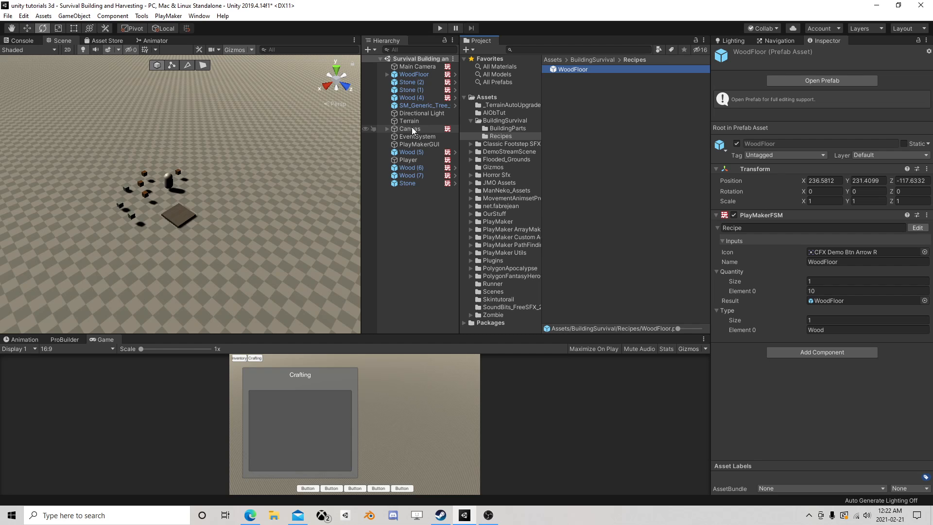
click(489, 515)
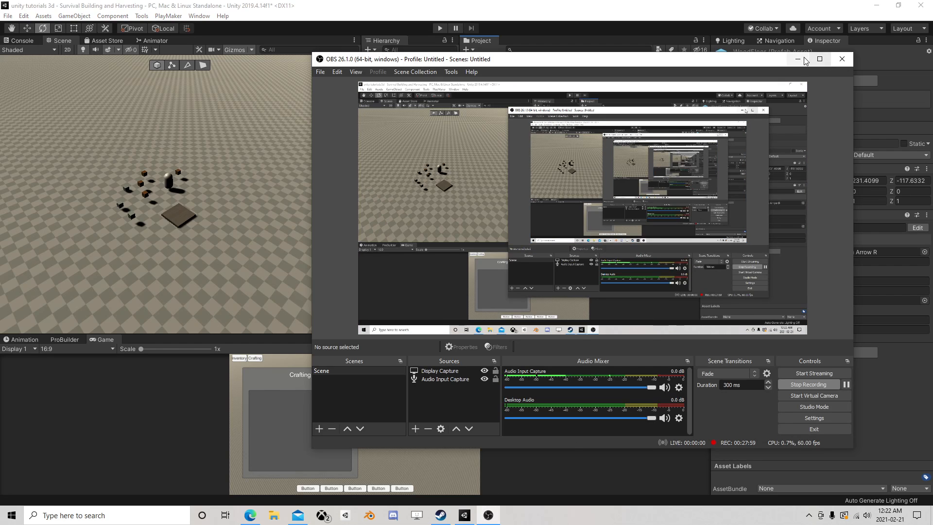
click(800, 60)
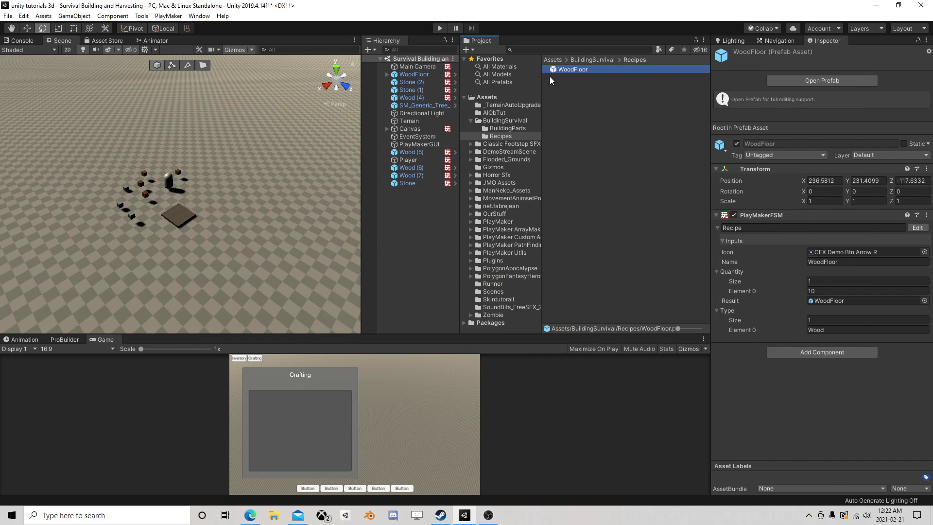
Delete the WoodFloor object from the scene
scroll(240, 205, up, 3)
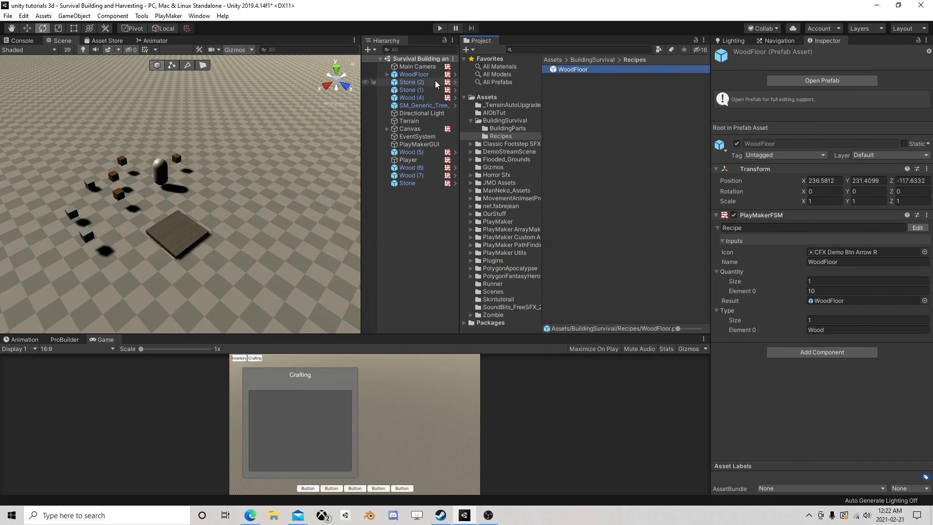
click(422, 75)
key(Delete)
Open the WoodFloor prefab from the BuildingParts folder for editing
click(576, 70)
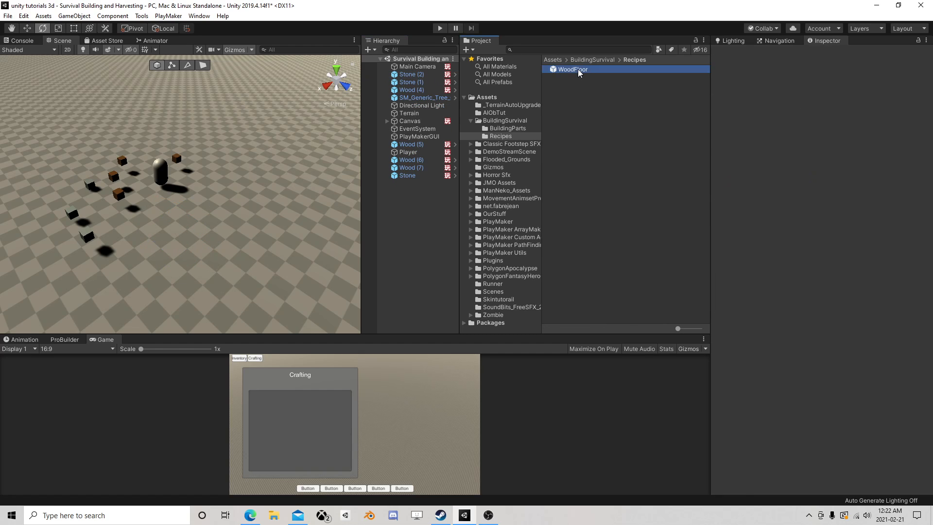
click(508, 127)
click(576, 69)
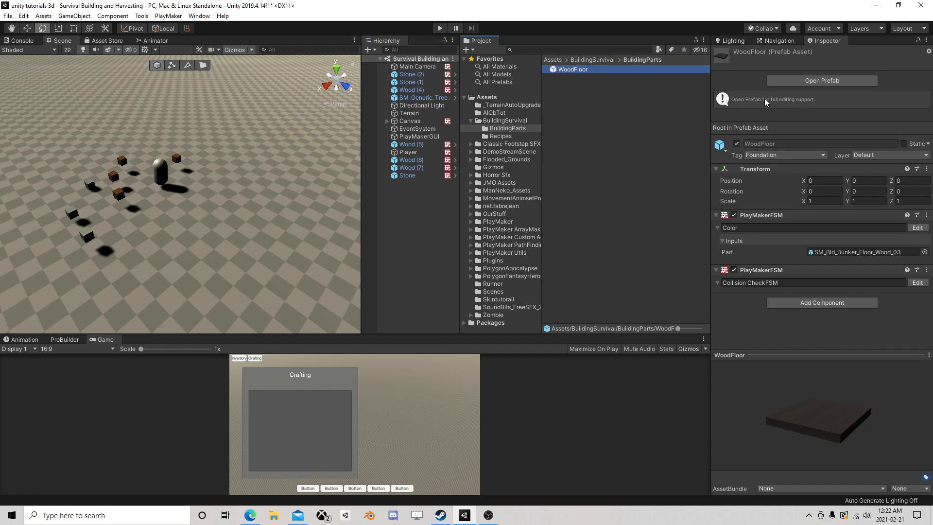
click(817, 80)
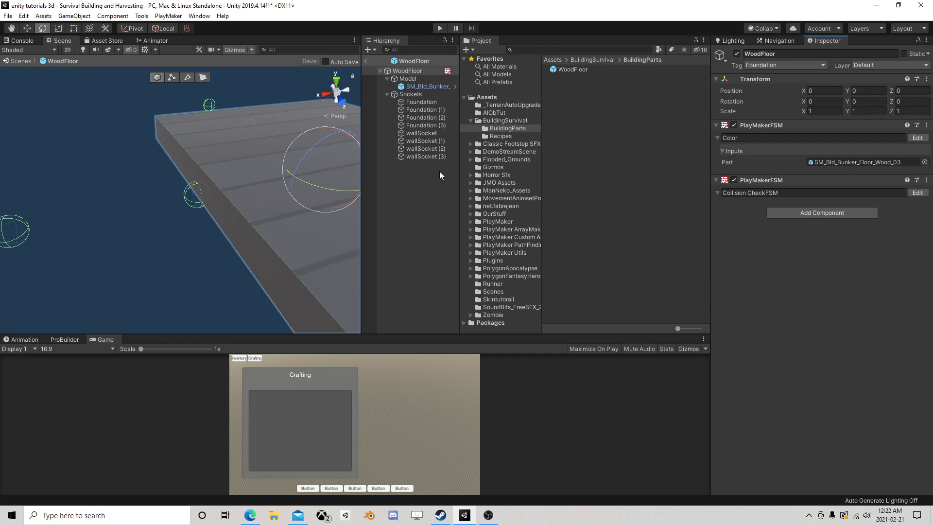
scroll(288, 192, down, 5)
Check the states of the WoodFloor prefab's Collision CheckFSM, close the FSM editor, and collapse the Sockets and Model groups
click(917, 193)
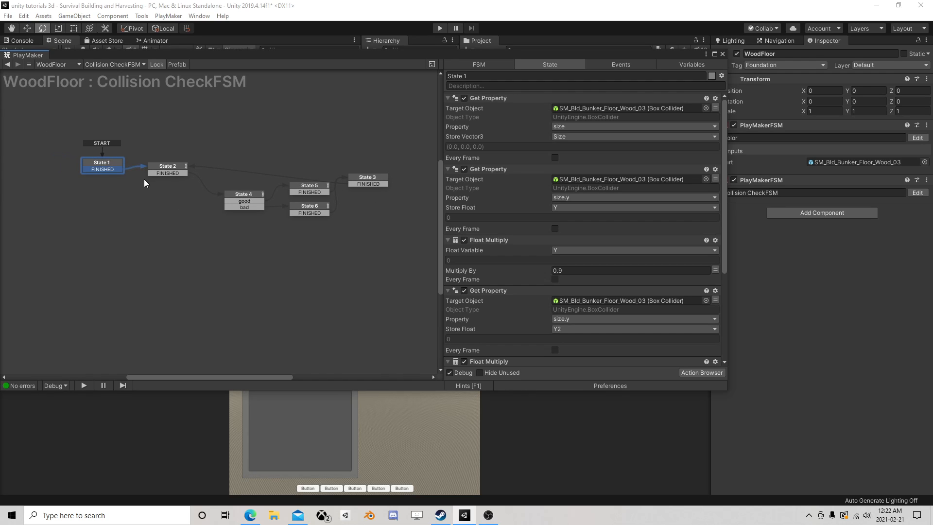
click(722, 54)
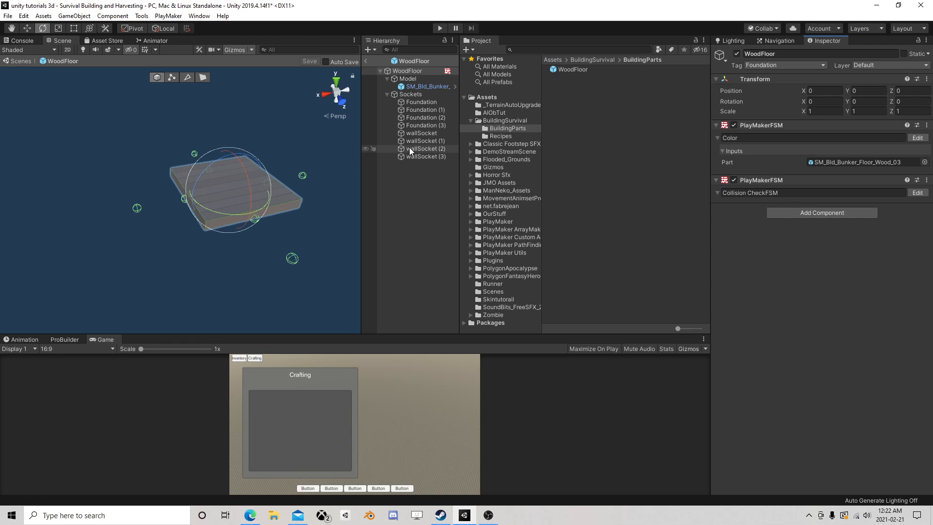
click(387, 95)
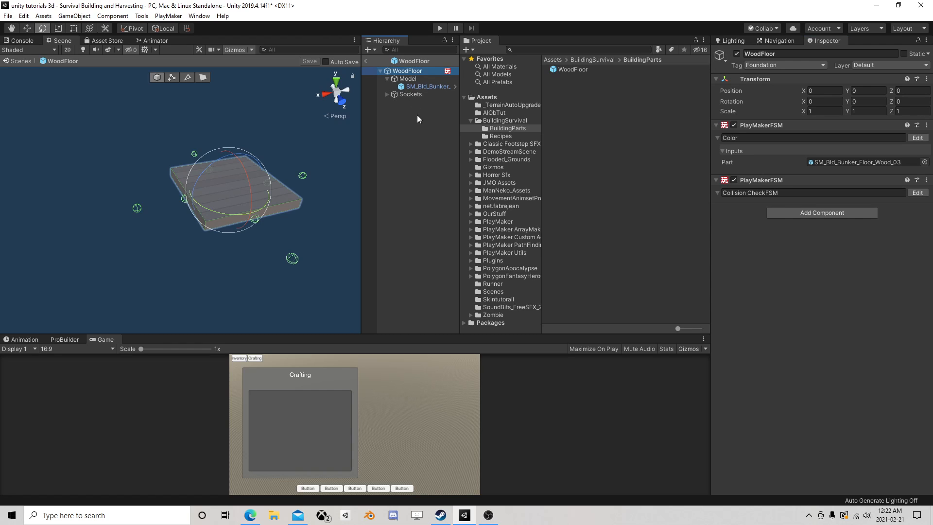
click(387, 79)
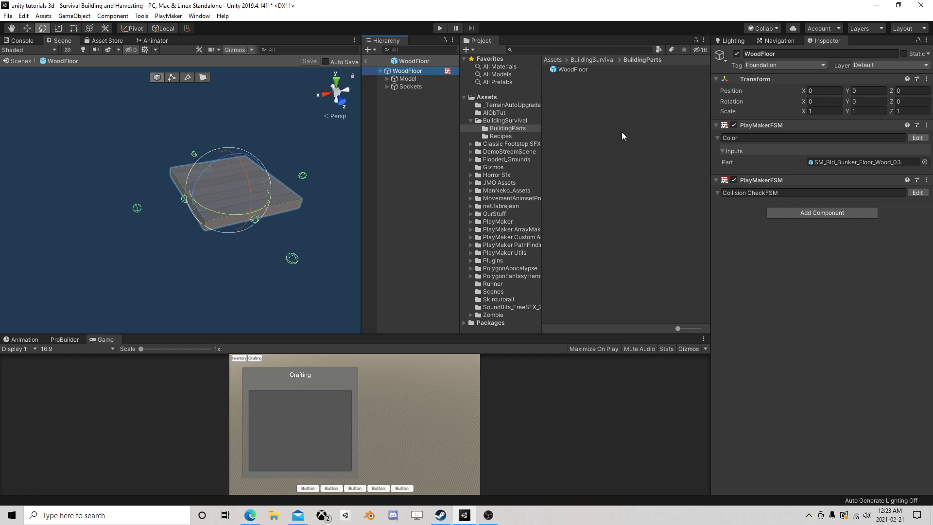
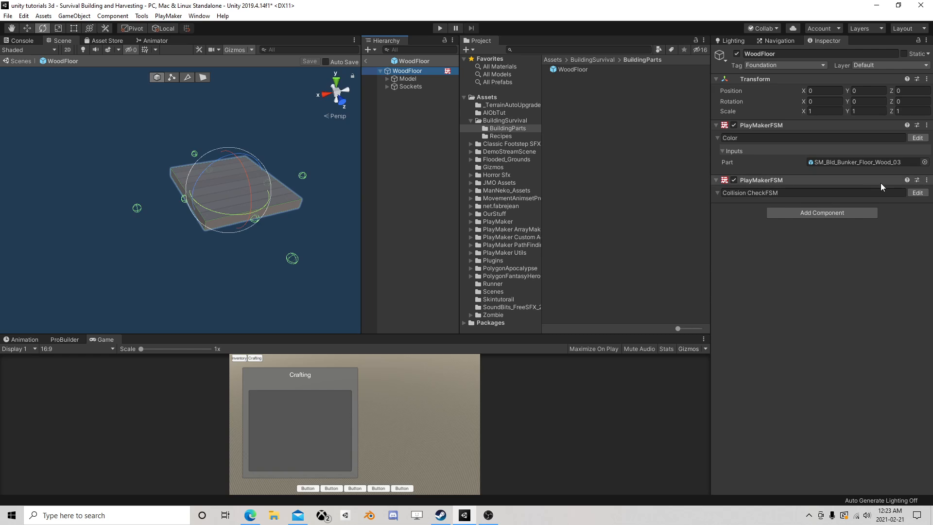
Review the actions of States 3, 5 and 4 in the Collision CheckFSM of WoodFloor, and close the FSM editor
click(917, 193)
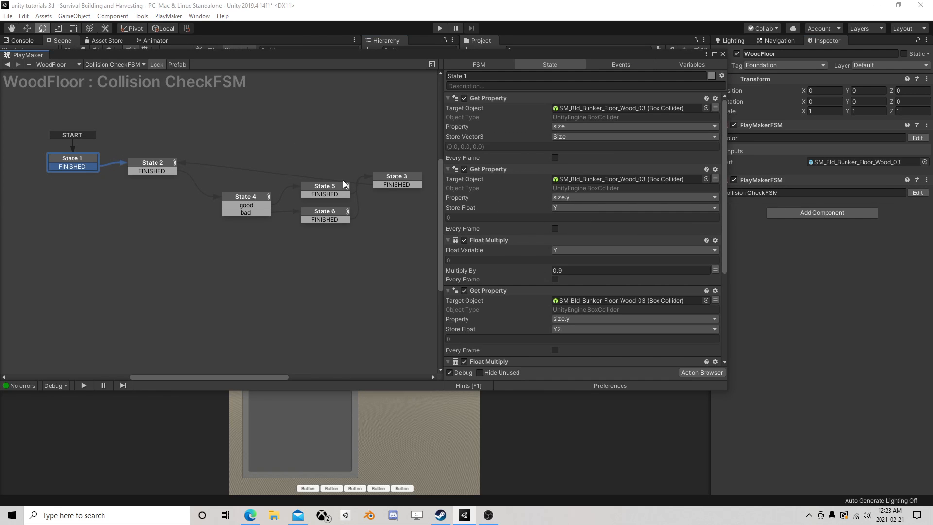
click(258, 197)
drag(394, 177, 411, 188)
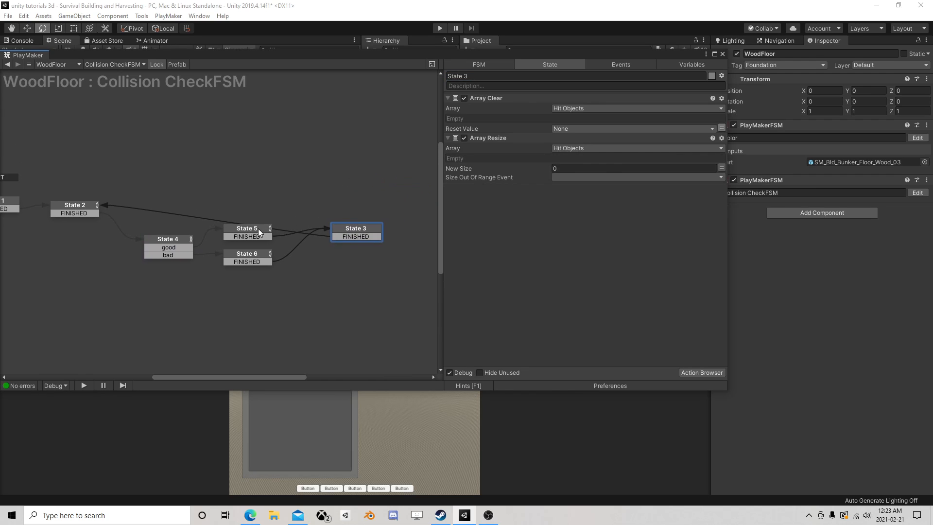
click(259, 230)
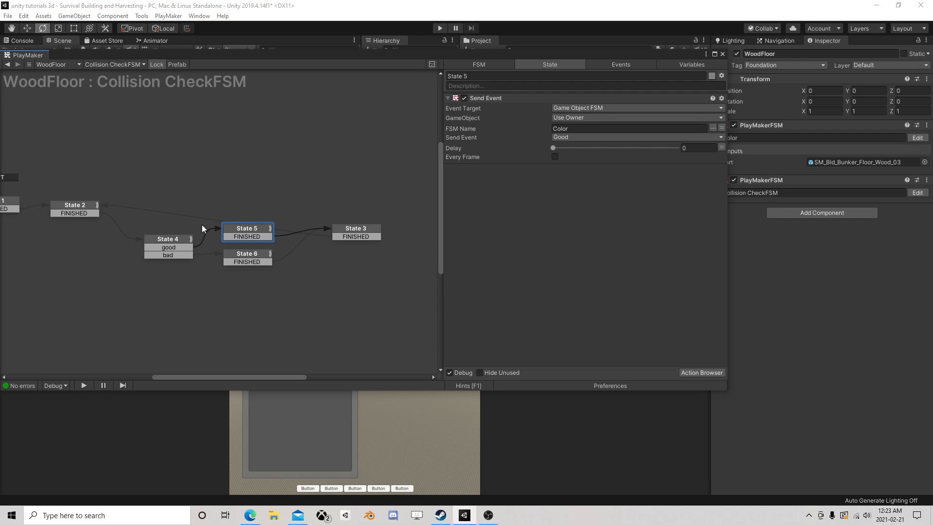
click(165, 244)
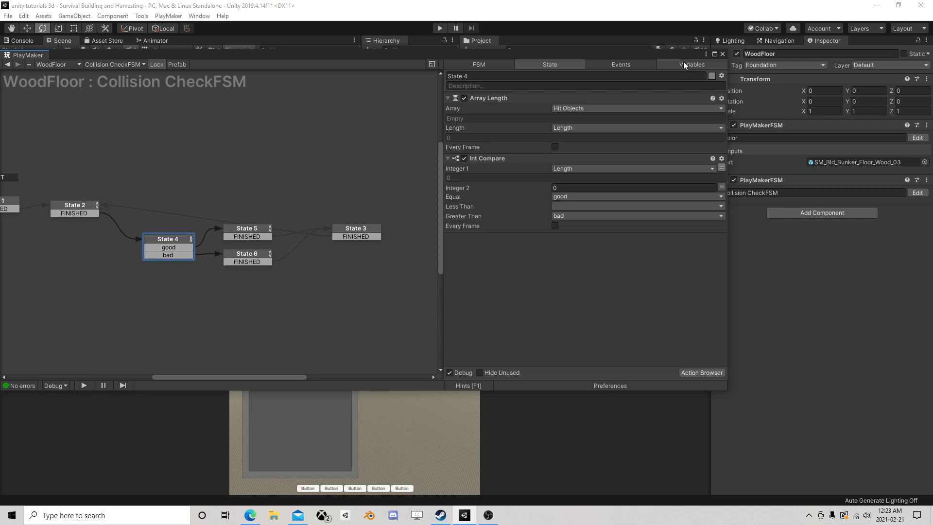
click(722, 54)
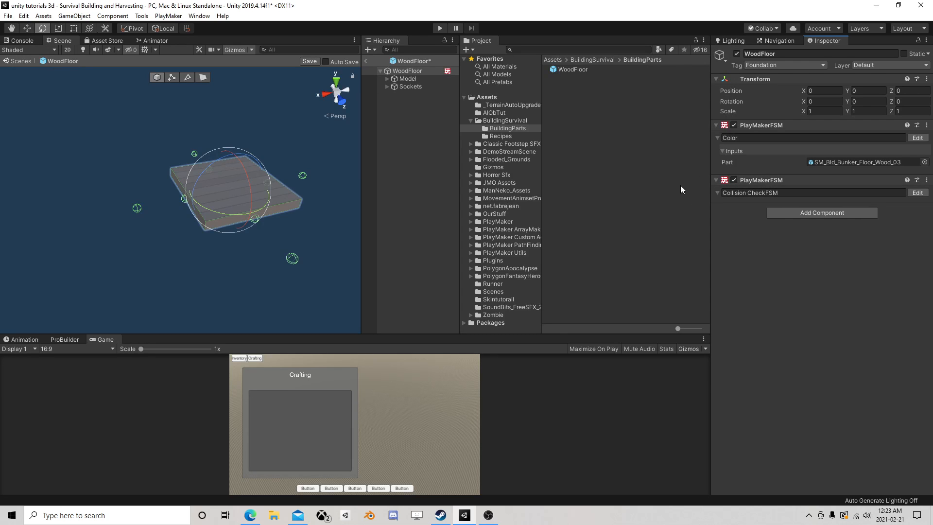
Add a PlayMakerFSM component to the WoodFloor prefab and name it Distance to Player
click(803, 213)
click(803, 258)
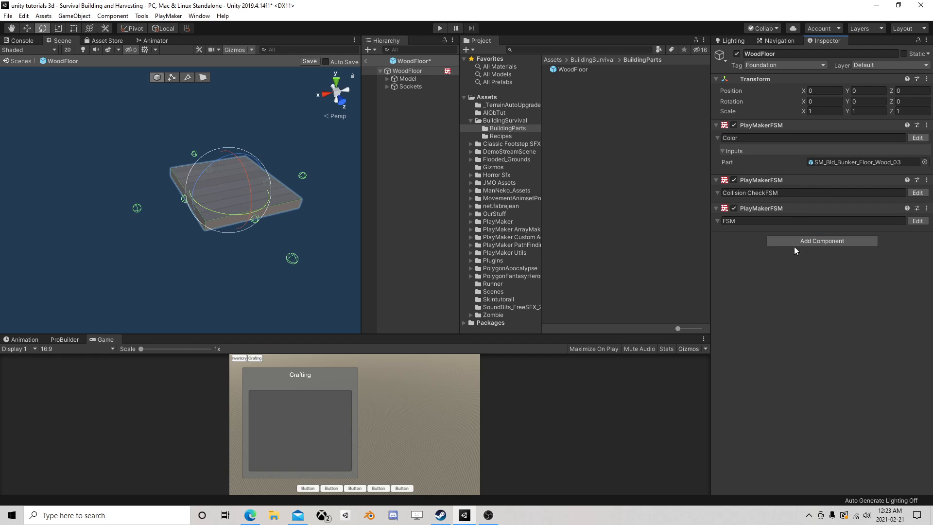
text(Distanc)
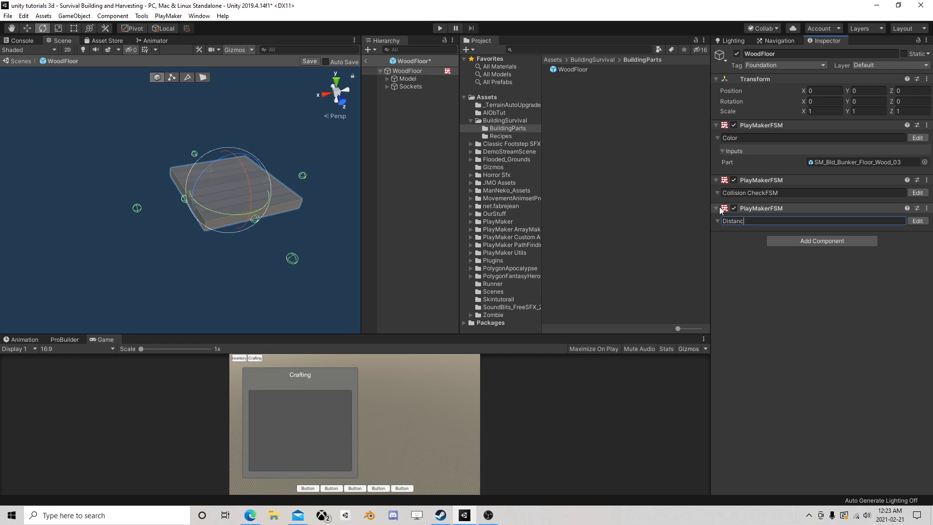
text(e to Player)
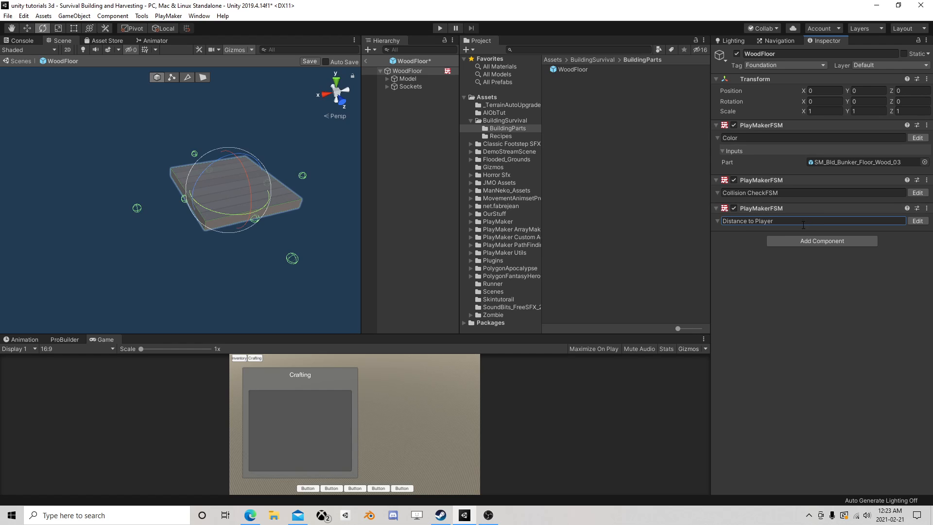
click(783, 239)
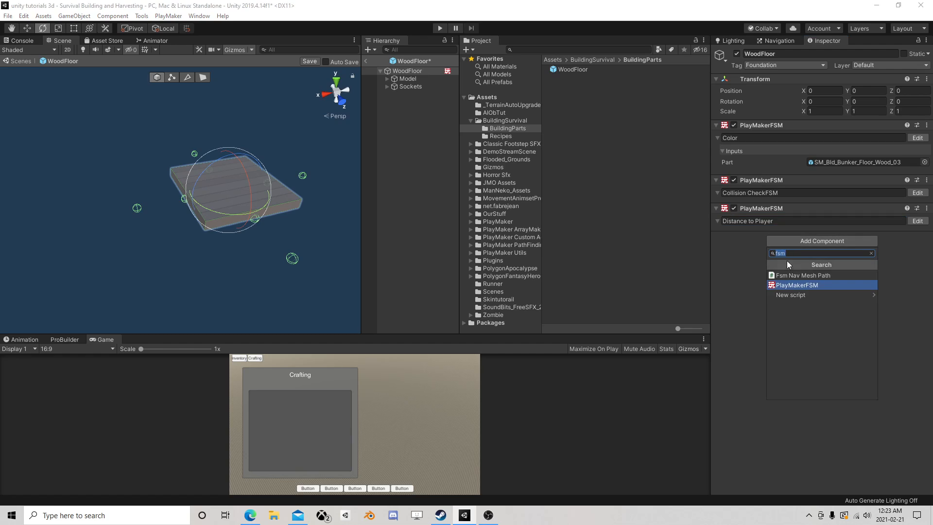
click(799, 286)
click(742, 248)
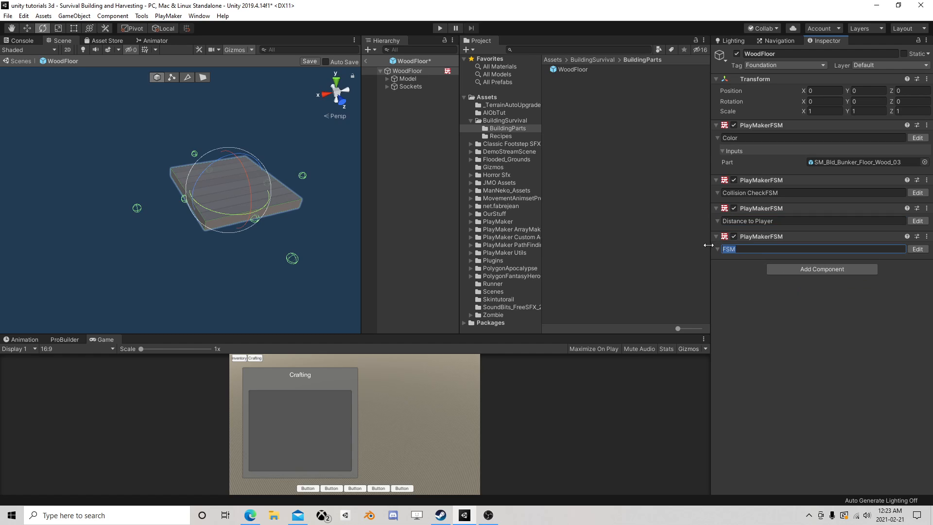
text(Snap)
right_click(776, 235)
click(783, 252)
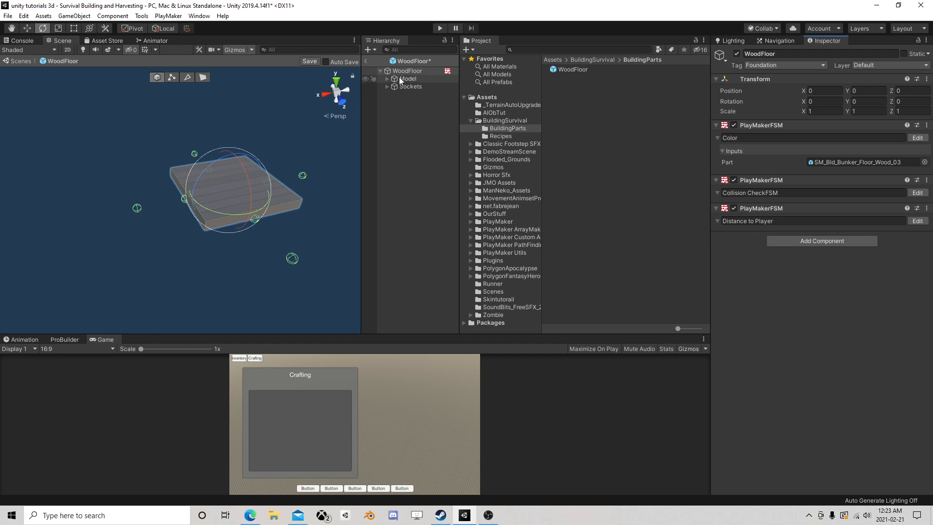
Save the WoodFloor prefab, return to the main scene, and select the Main Camera
click(306, 60)
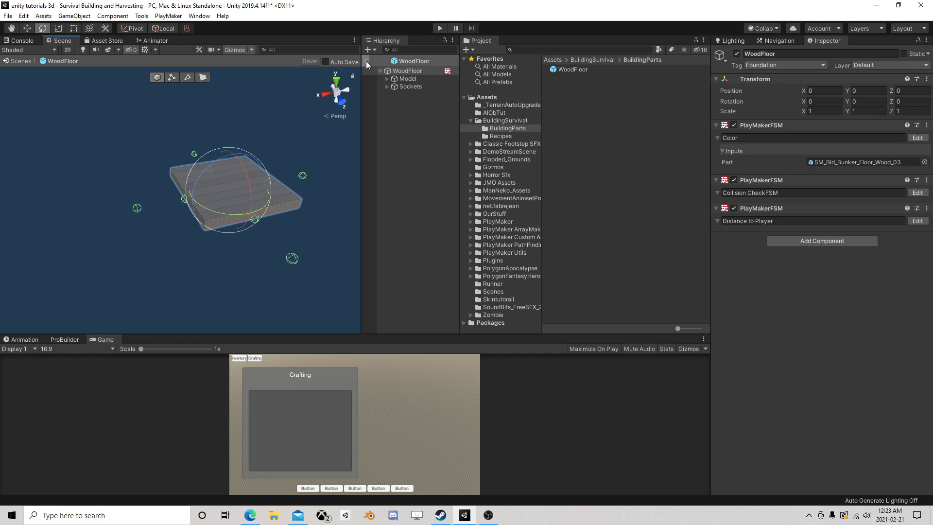
click(366, 61)
click(416, 67)
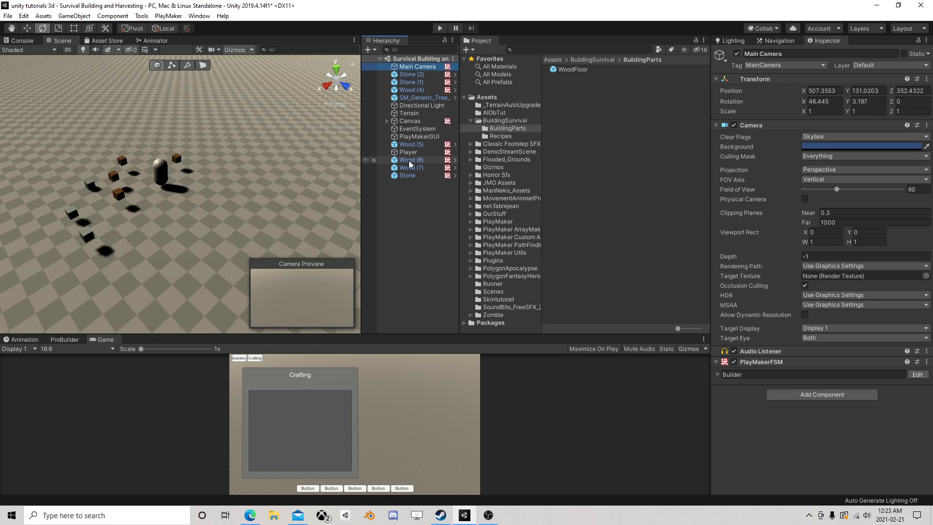
Reopen the WoodFloor prefab from the BuildingParts folder and open its Distance to Player FSM for editing
click(574, 69)
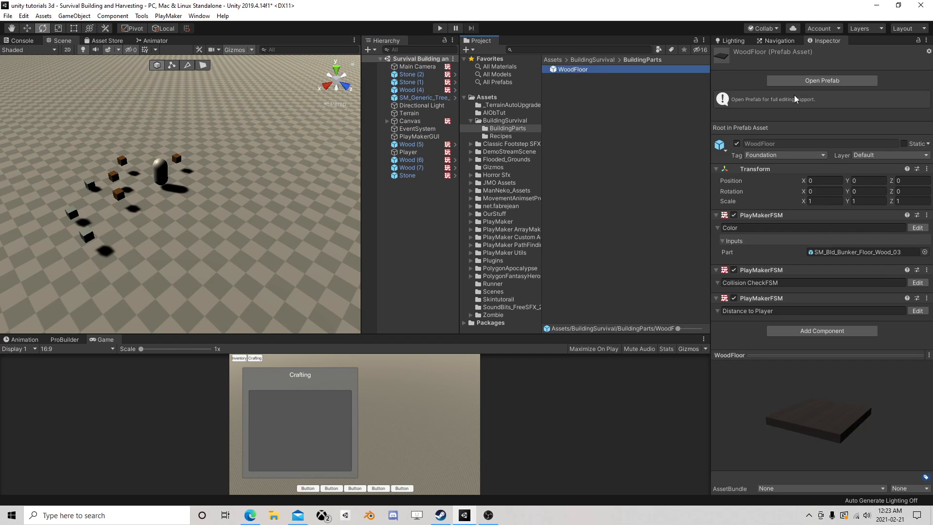
click(807, 81)
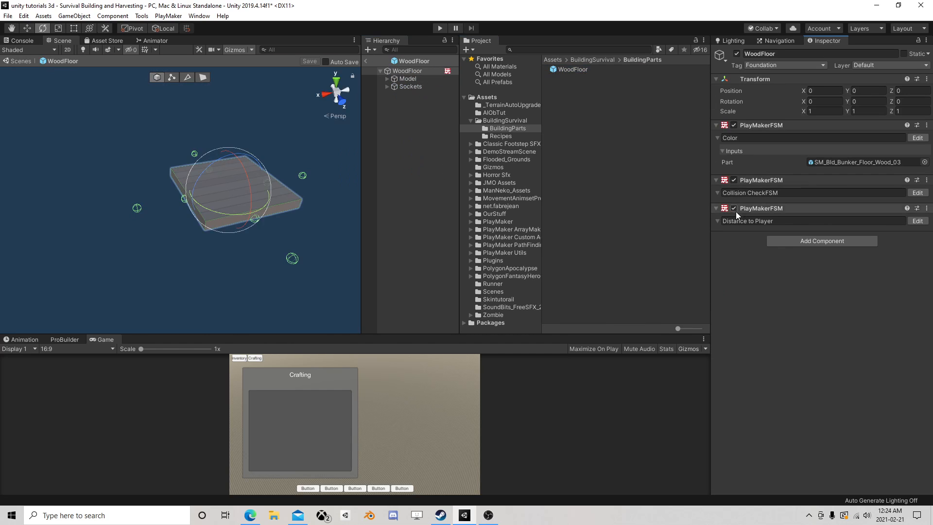
click(917, 221)
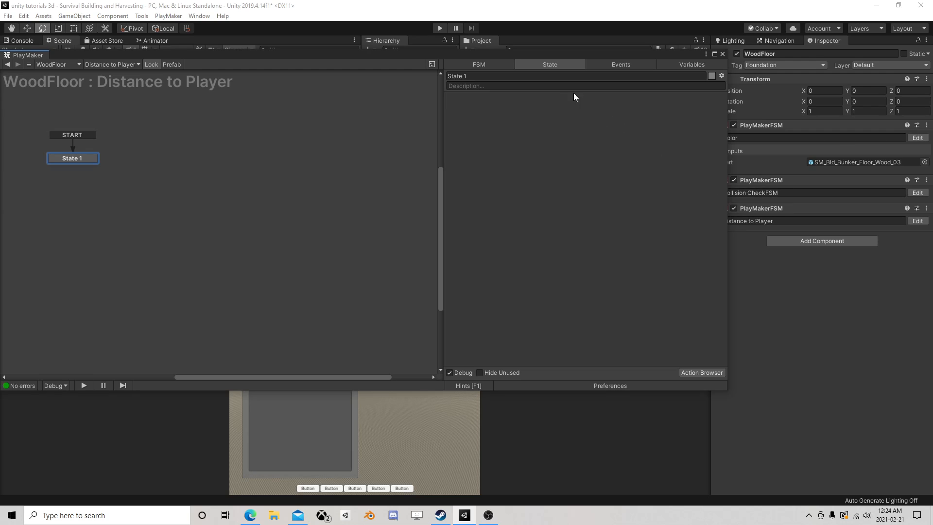
Create a Bool variable named "Distance is good" in the Distance to Player FSM
click(685, 64)
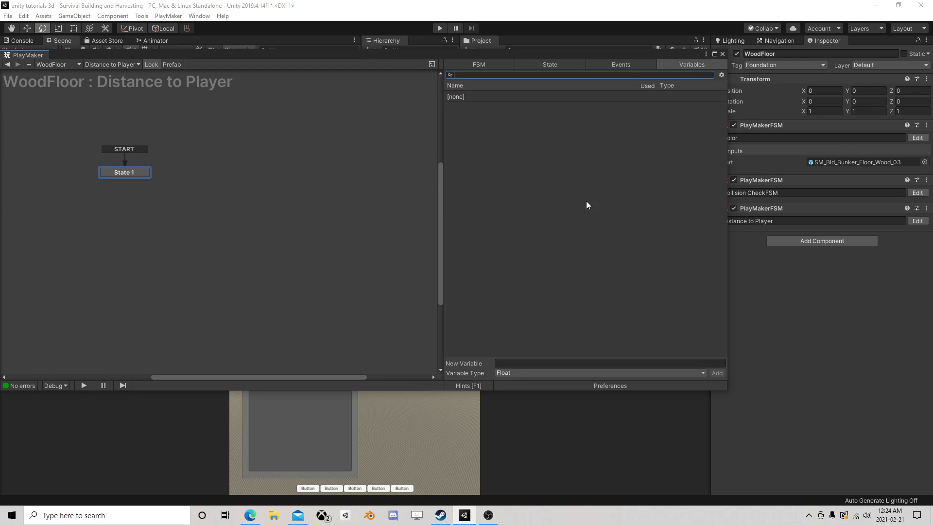
click(520, 373)
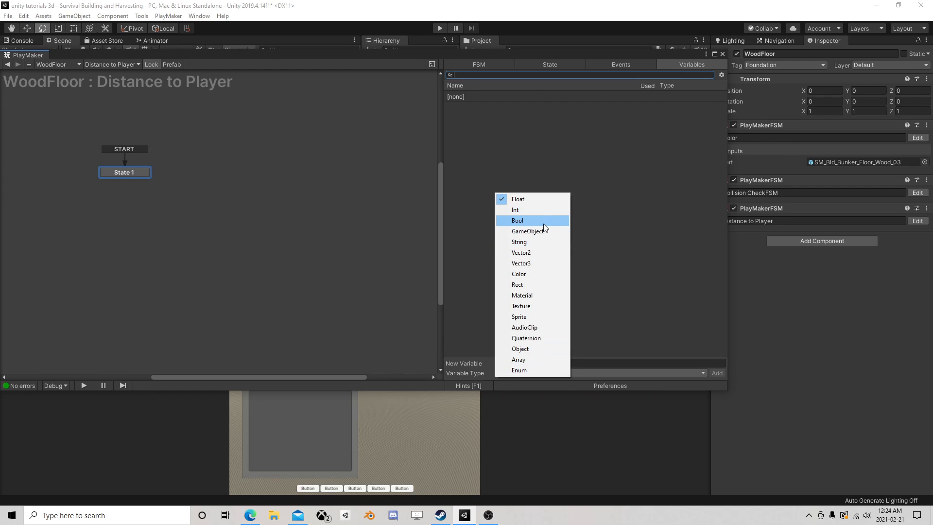
click(562, 150)
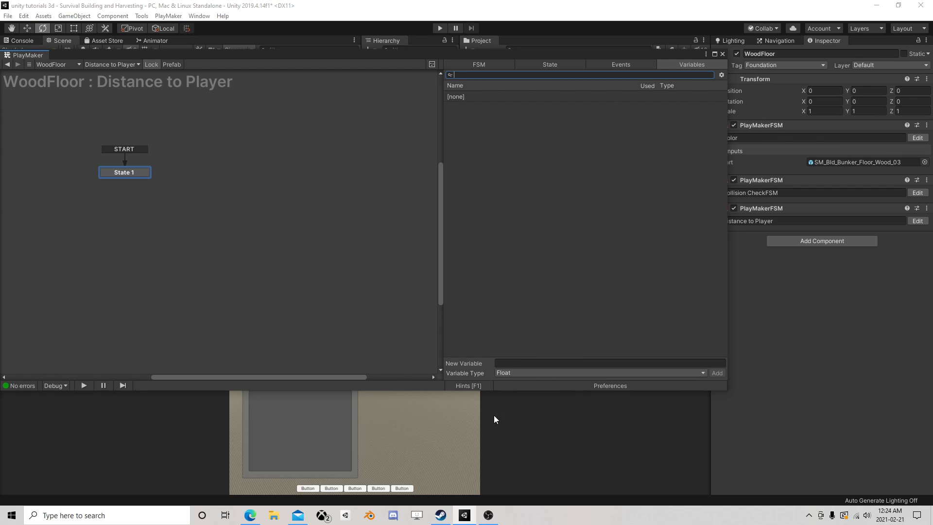
click(511, 372)
click(516, 220)
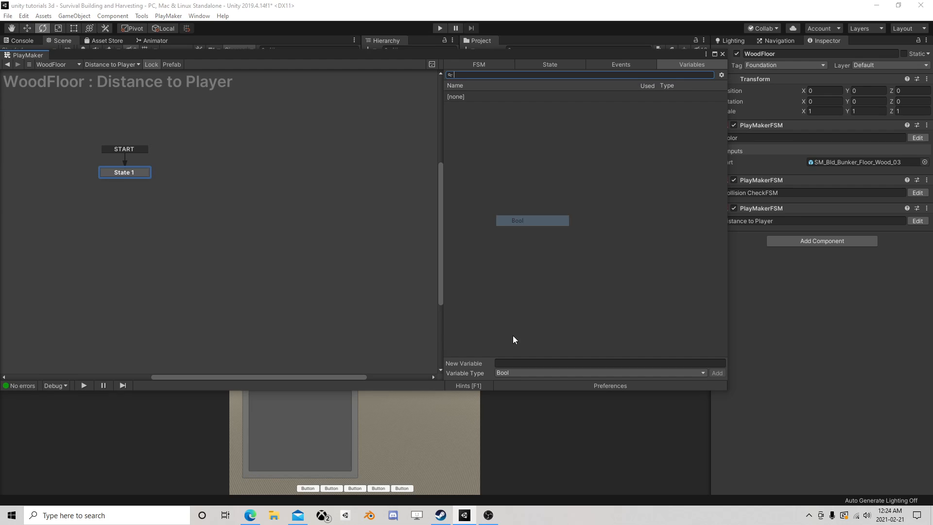
click(515, 362)
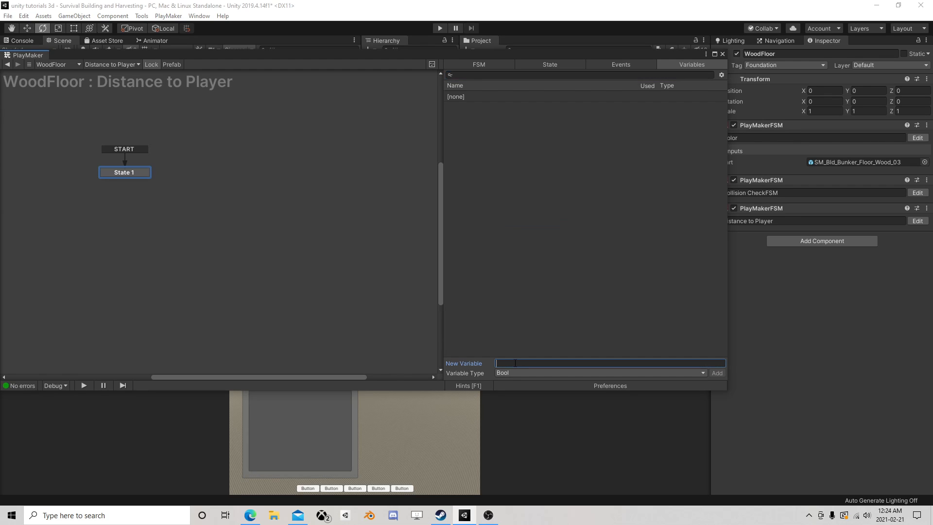
text(Distance is good)
key(Return)
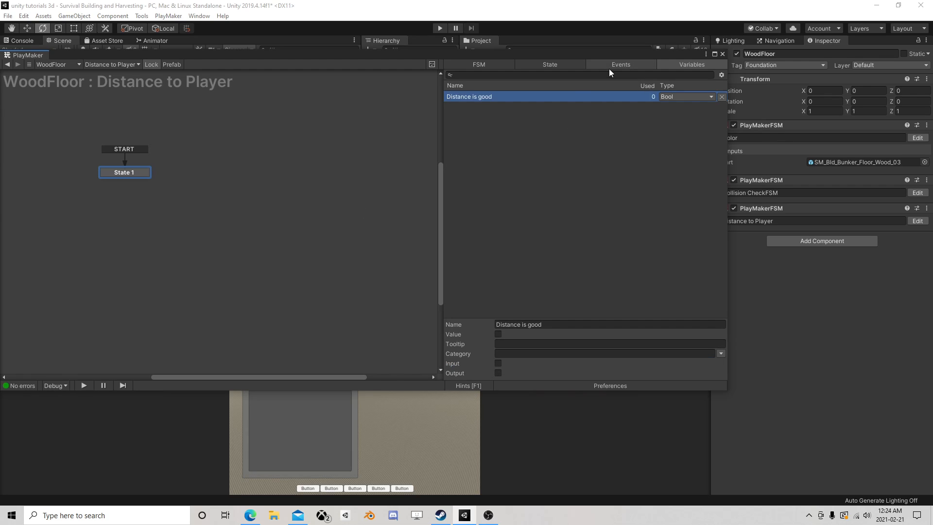
Create a GameObject variable named Player in the Distance to Player FSM
click(575, 292)
click(520, 372)
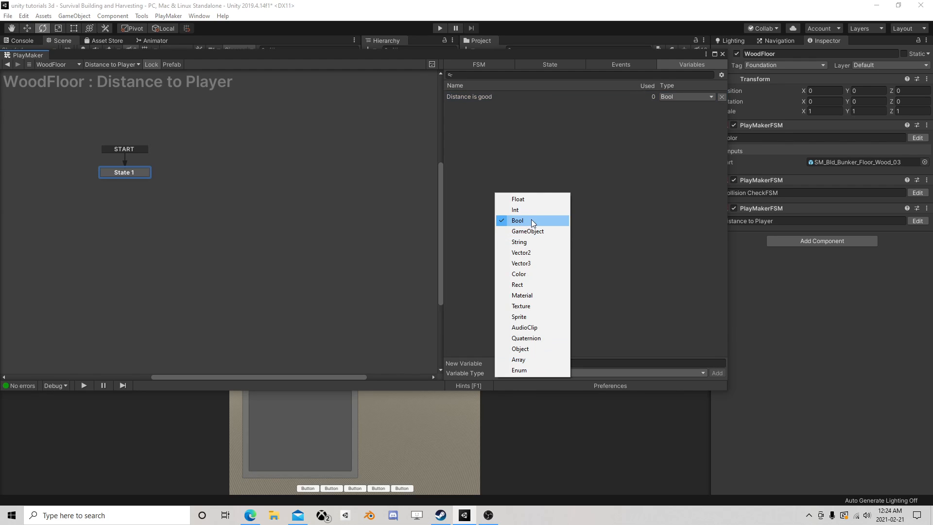
click(529, 230)
click(515, 363)
text(Player)
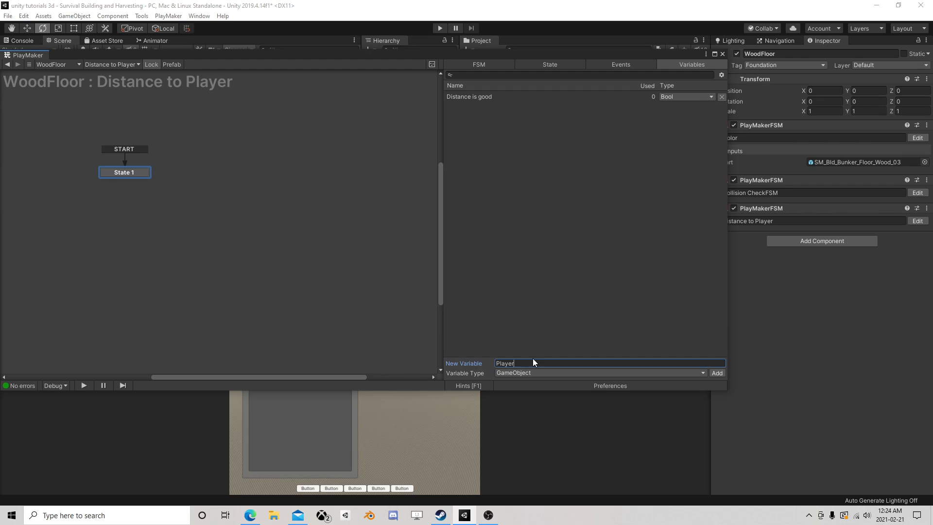
key(Return)
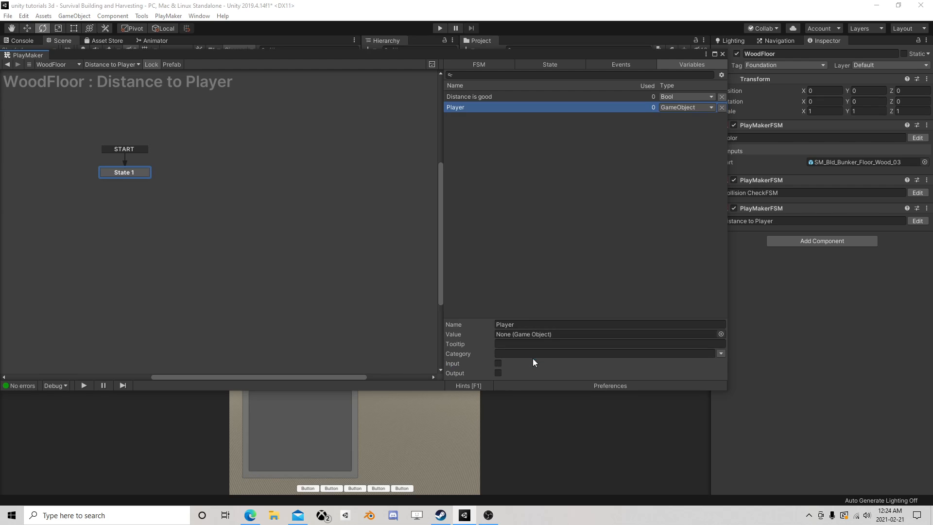
Add a Get Distance action to State 1 of the Distance to Player FSM
click(137, 172)
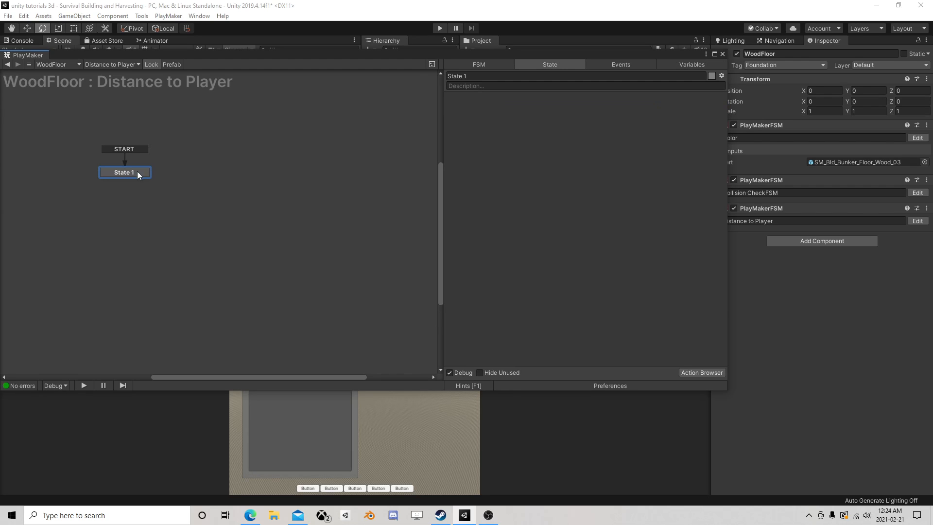
click(696, 372)
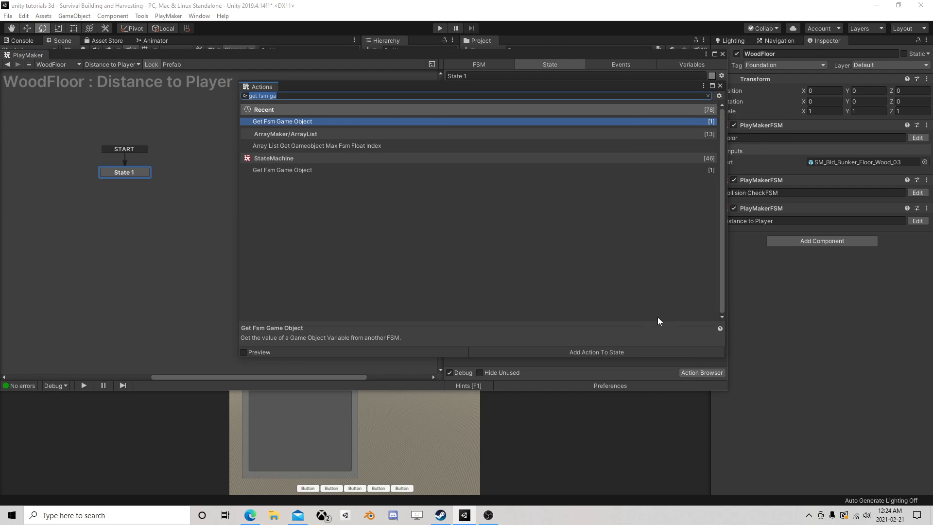
text(get )
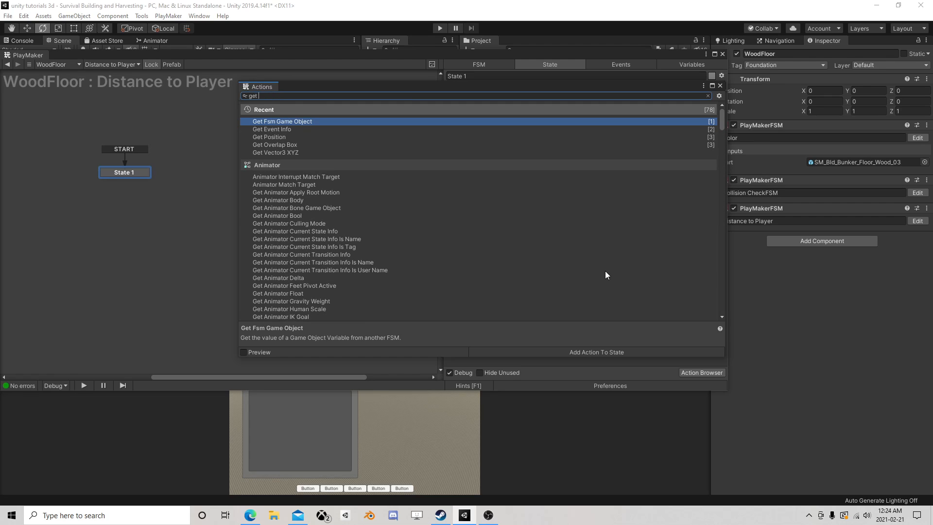
text(dis)
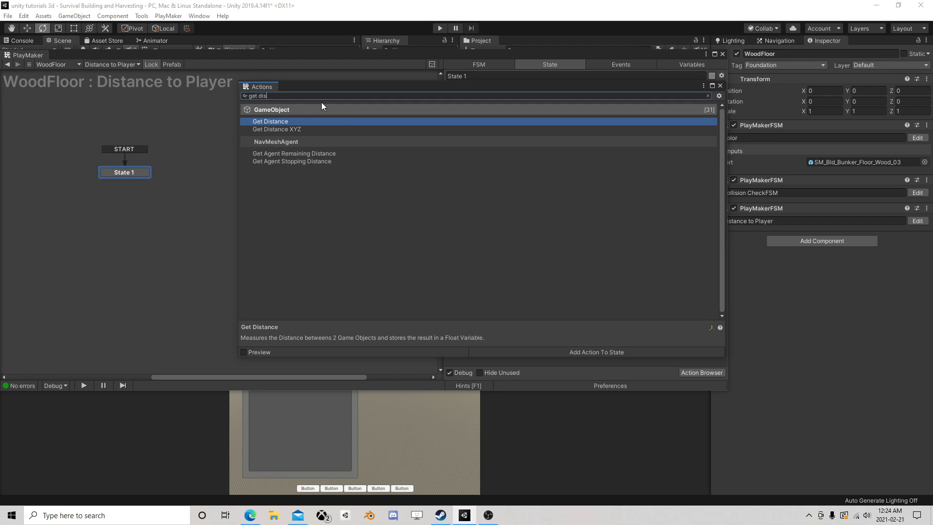
double_click(292, 121)
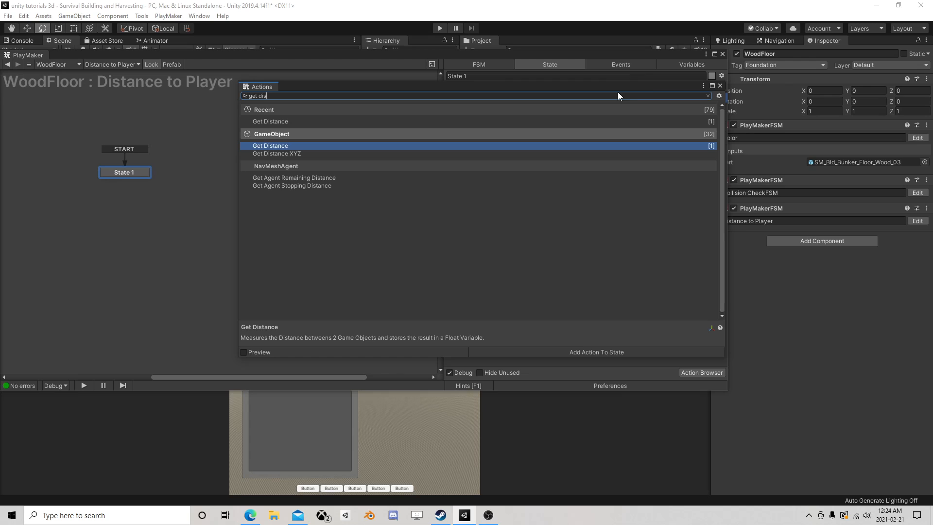
click(720, 86)
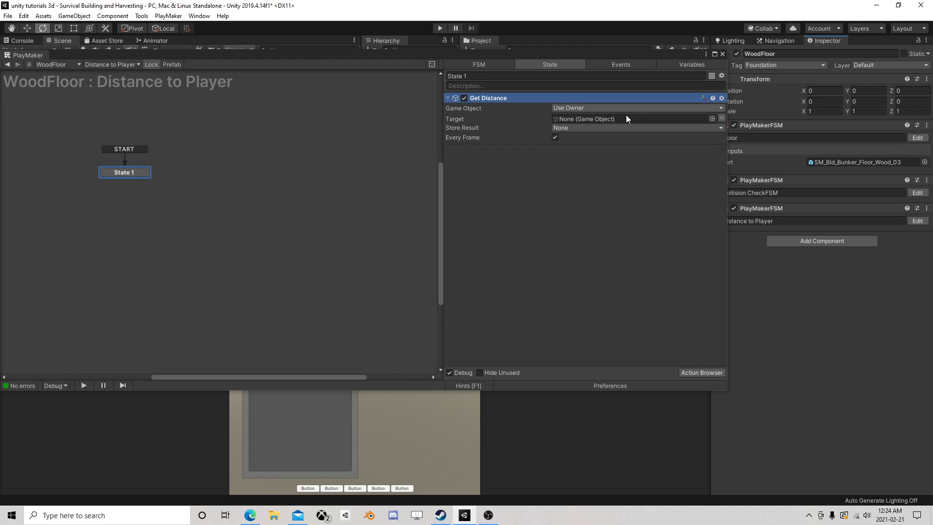
Set the Get Distance target to the Player variable and store the result in a new variable named Dist
click(720, 118)
click(661, 119)
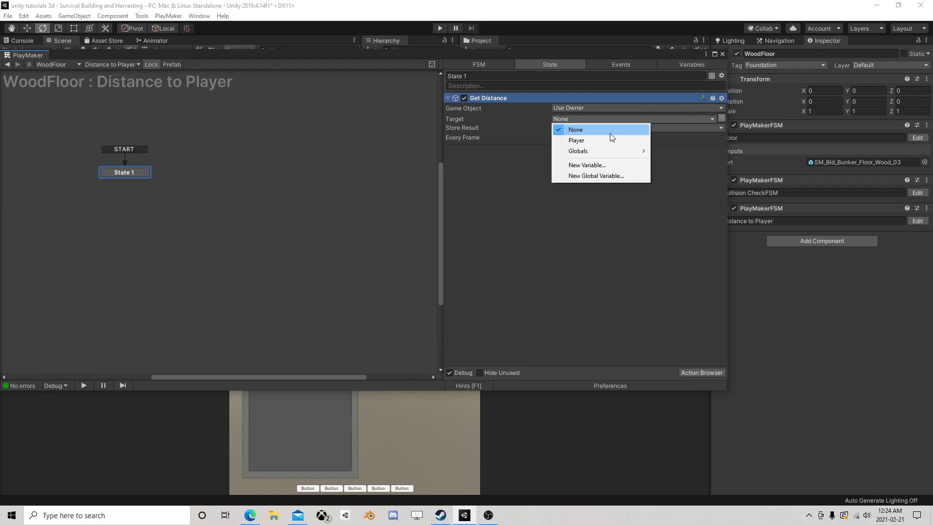
click(556, 139)
click(566, 137)
click(582, 164)
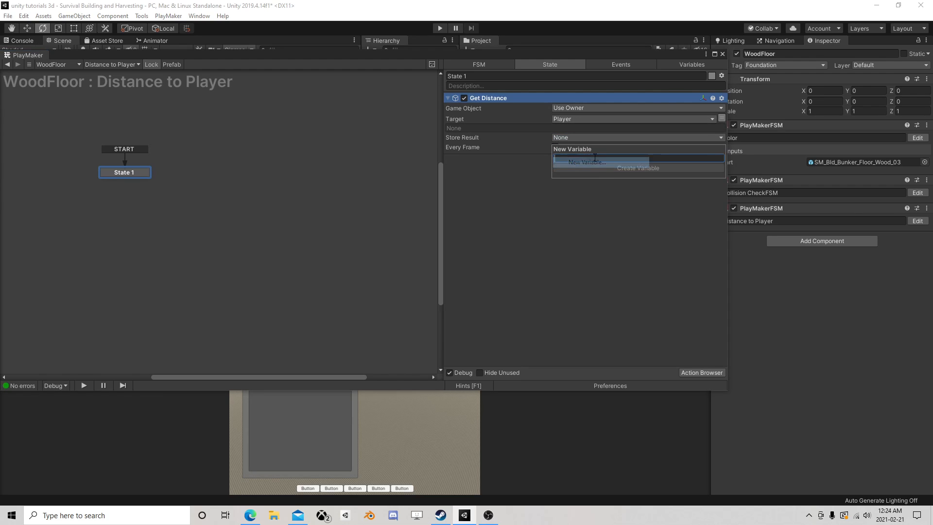
text(Dist)
key(Return)
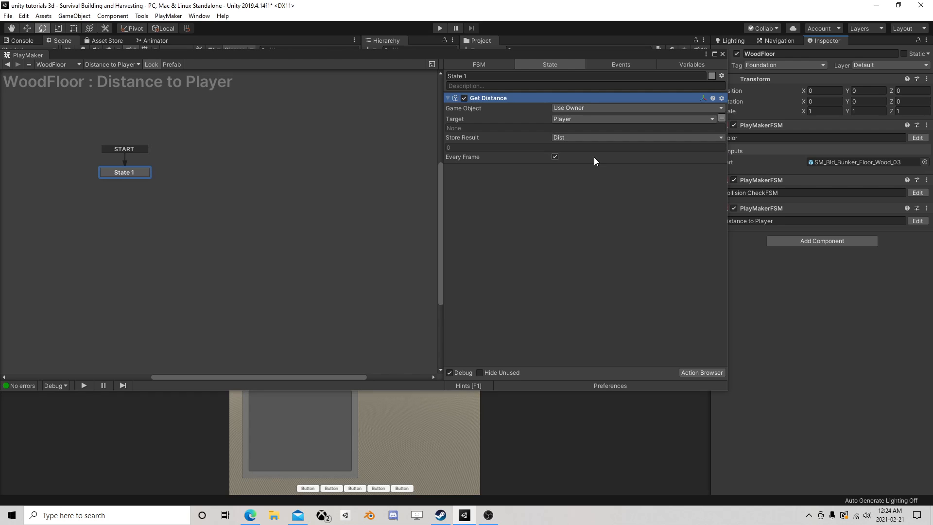
Add a Float Compare action to State 1 below the Get Distance action
click(690, 372)
text(float com)
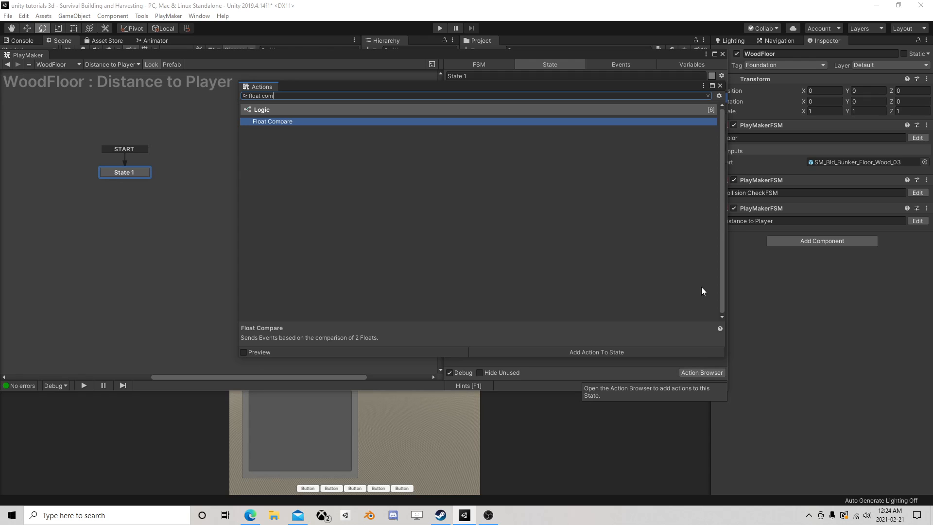
double_click(339, 122)
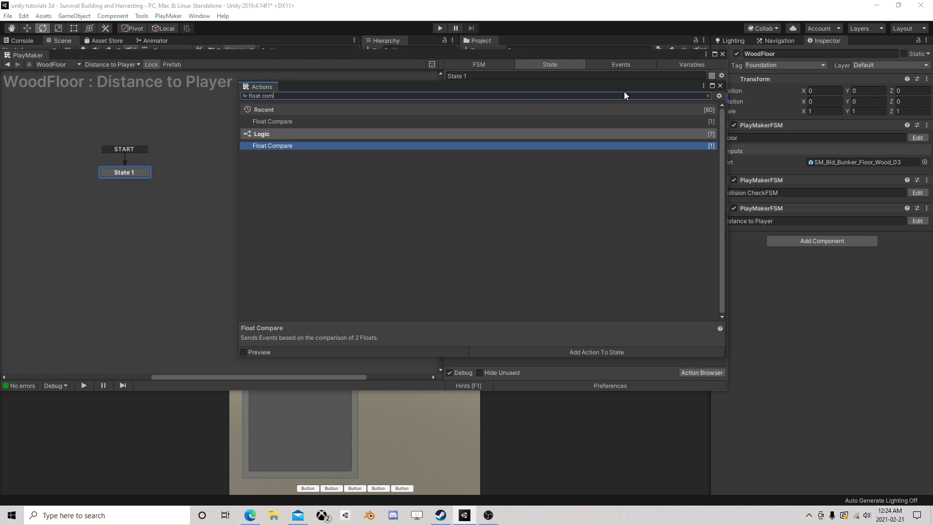
click(720, 86)
drag(482, 101, 585, 284)
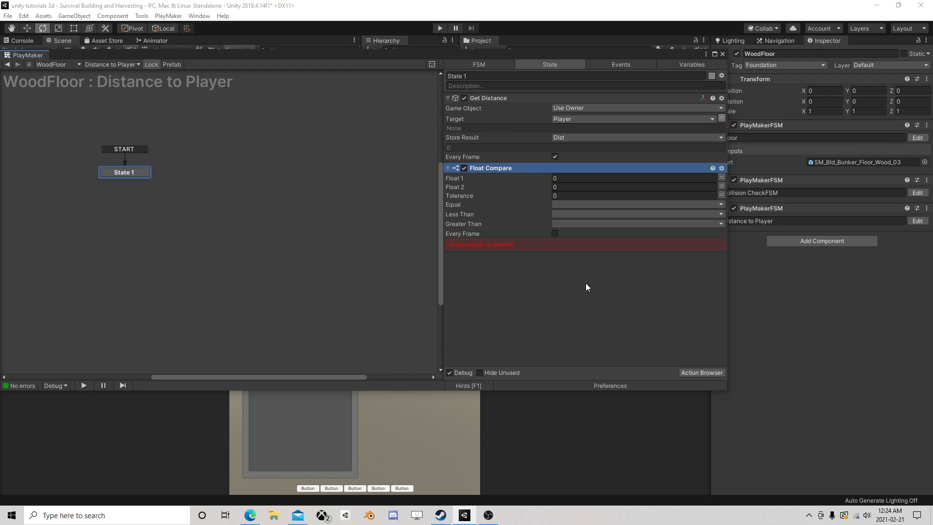
Set the Float Compare to check Dist against 5 and enable it for every frame
click(721, 177)
click(673, 179)
click(614, 200)
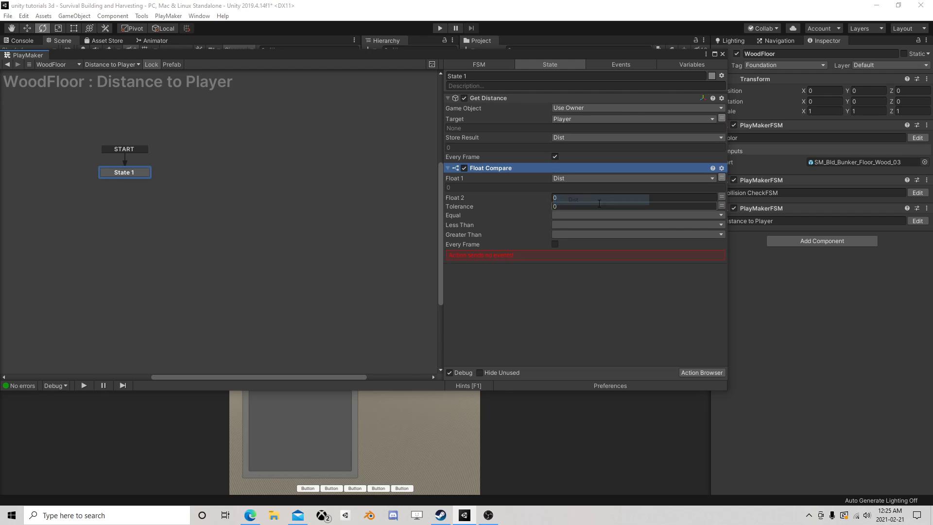
click(584, 196)
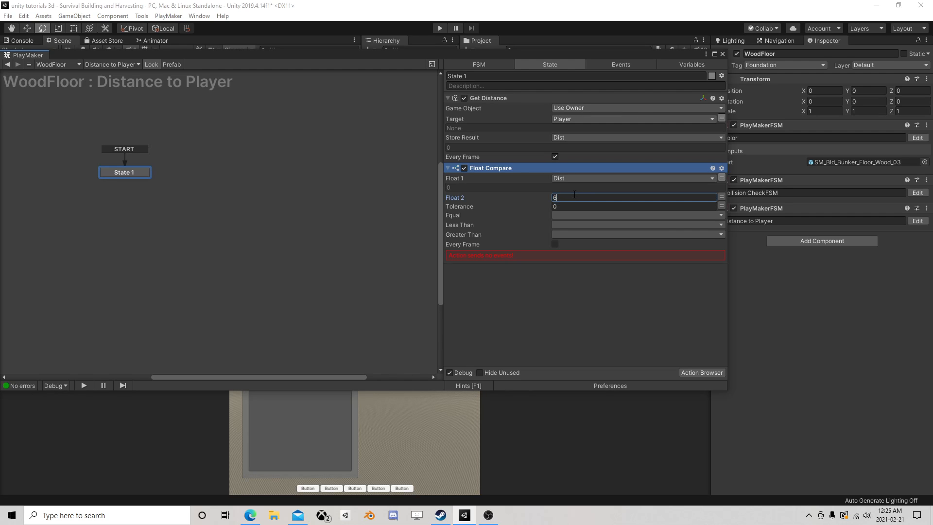
text(5)
click(564, 226)
click(547, 275)
click(555, 245)
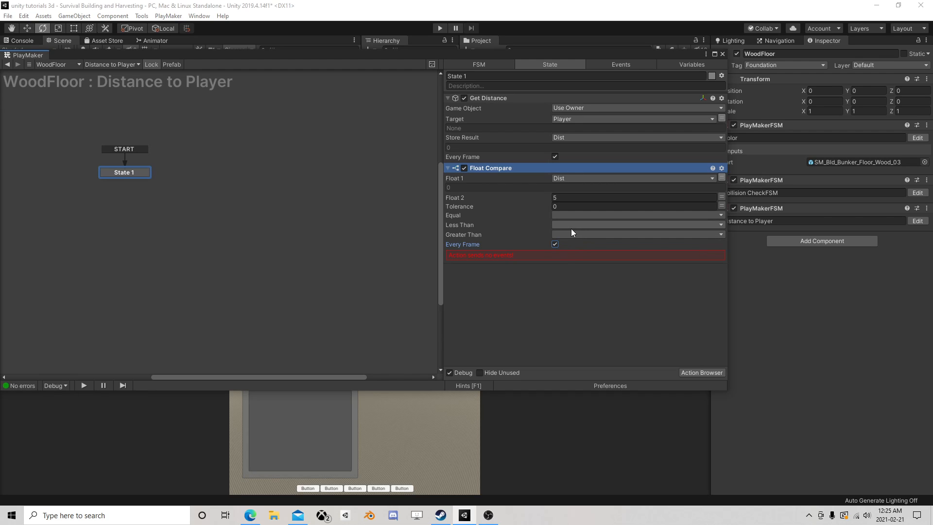
Create a new event named bad for the Greater Than result and add it as a transition on State 1
click(565, 235)
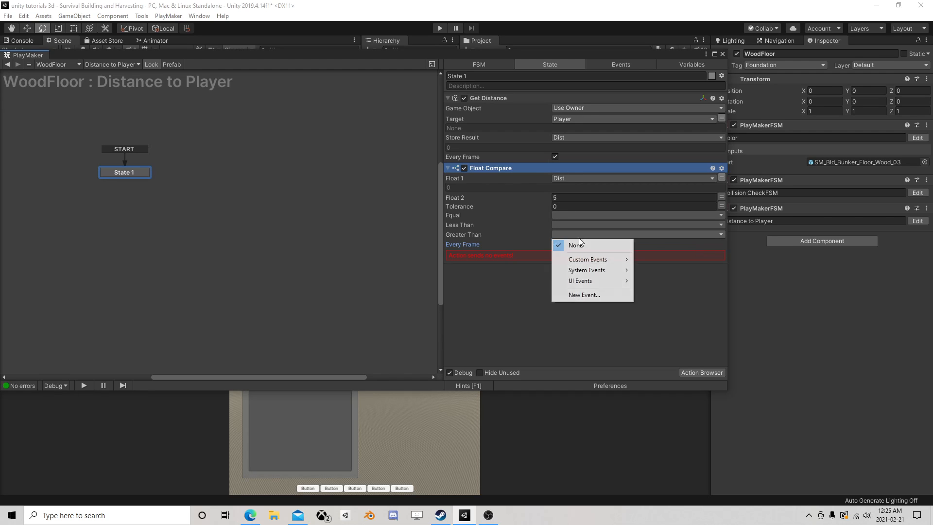
click(585, 292)
text(bad)
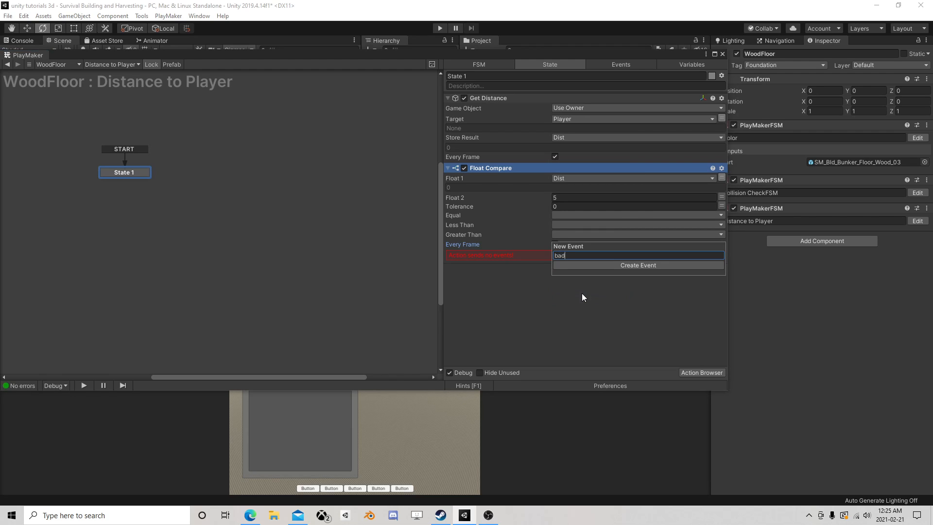
key(Return)
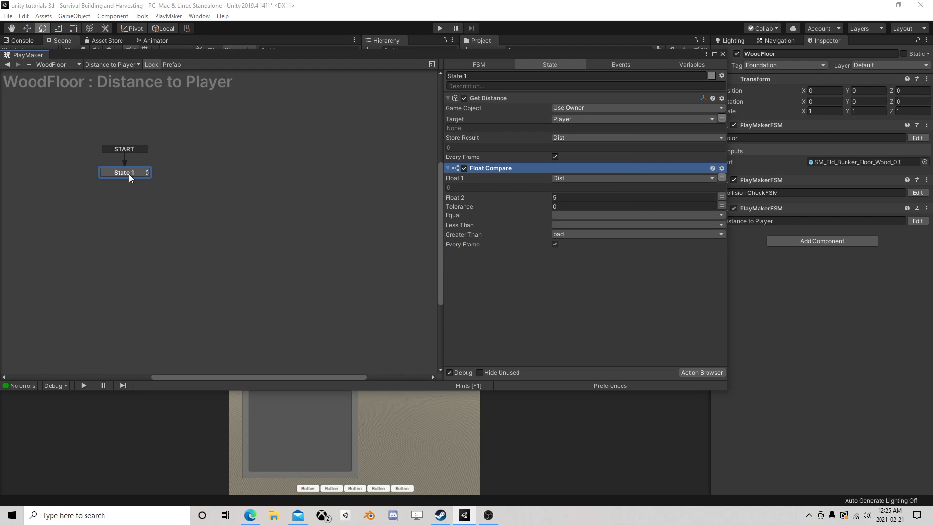
right_click(129, 173)
mouse_move(161, 179)
click(281, 178)
Duplicate State 1 beside the original and link State 1's bad transition to the copy
right_click(136, 171)
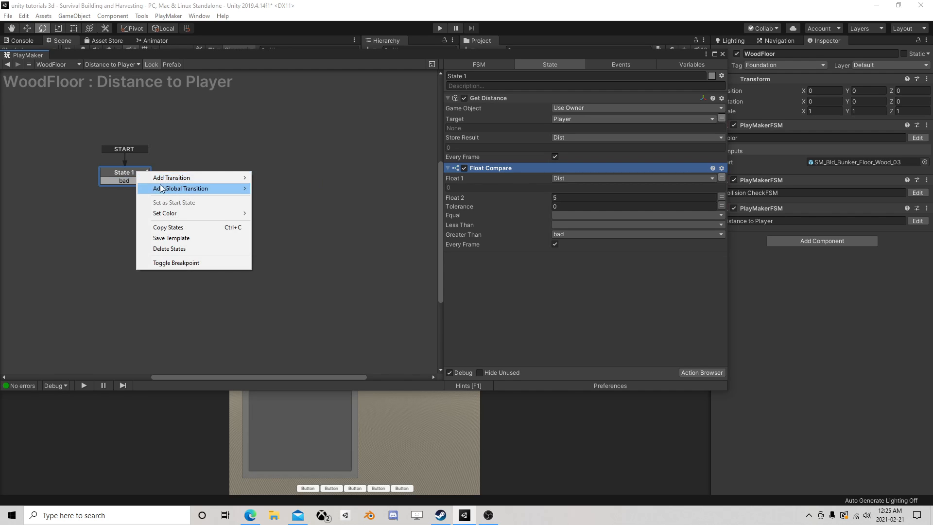
click(168, 223)
right_click(189, 160)
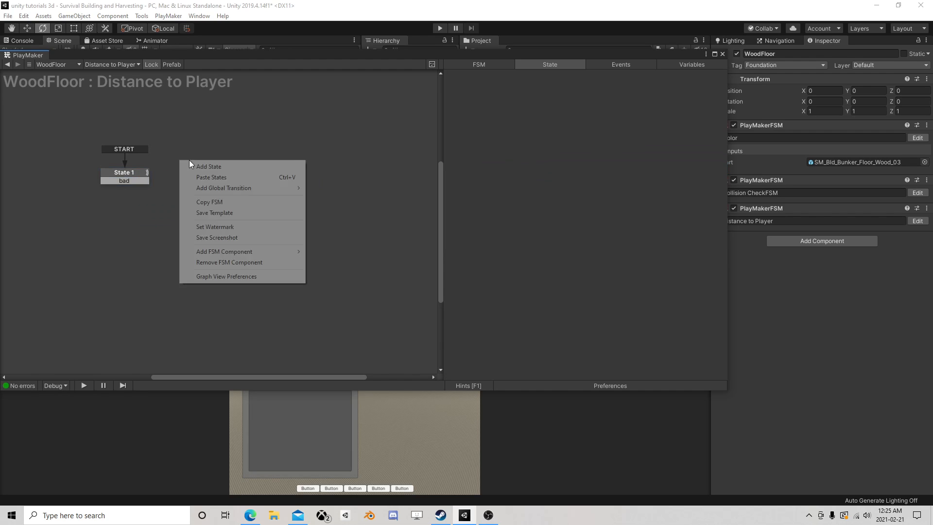
click(212, 177)
click(145, 182)
drag(145, 182, 230, 175)
In State 2's Float Compare, set Greater Than to None and assign a new event named good to Less Than
click(601, 234)
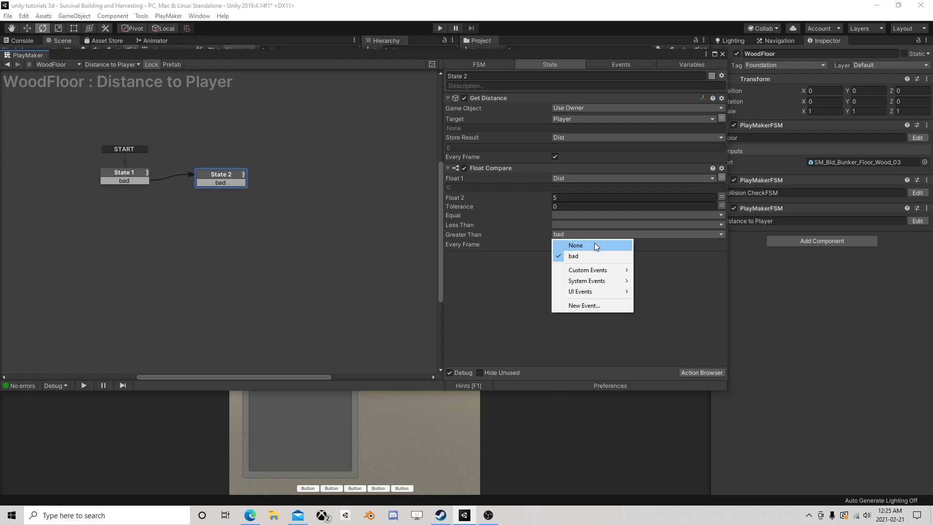
click(594, 243)
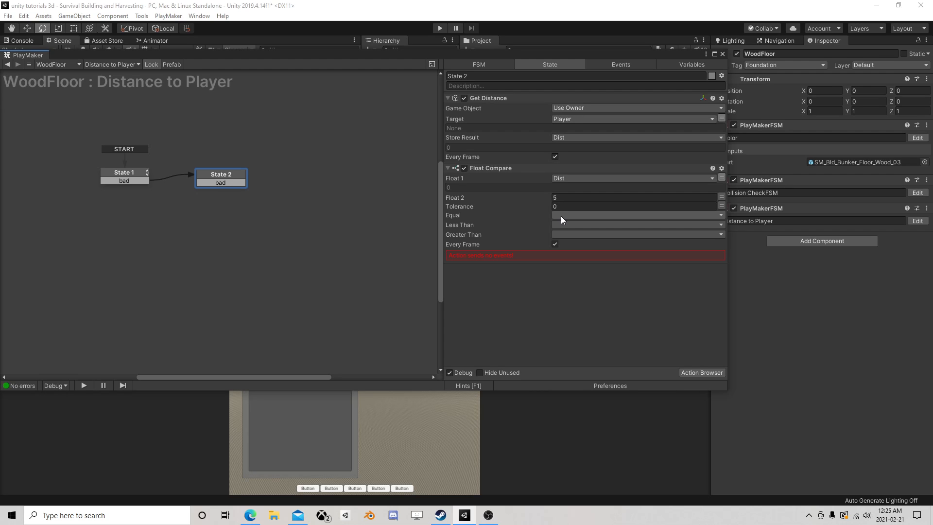
click(565, 226)
click(584, 295)
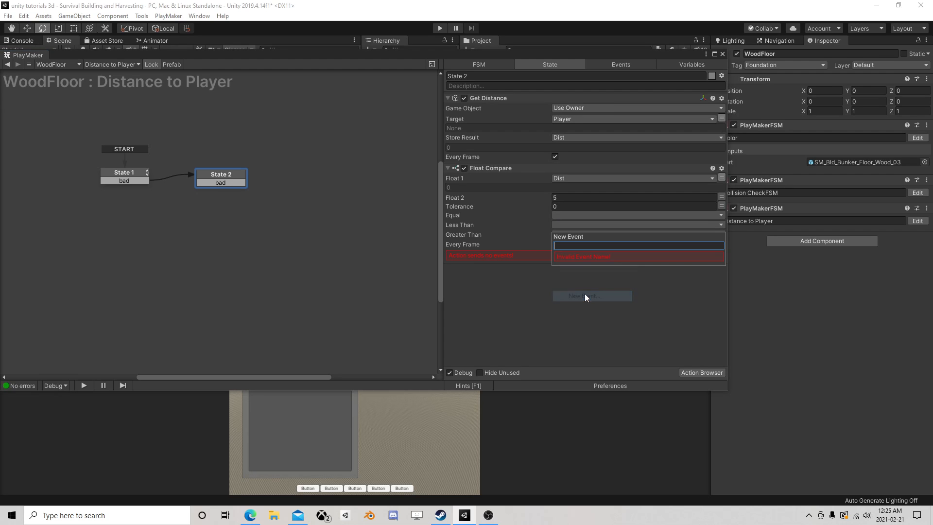
text(good)
key(Return)
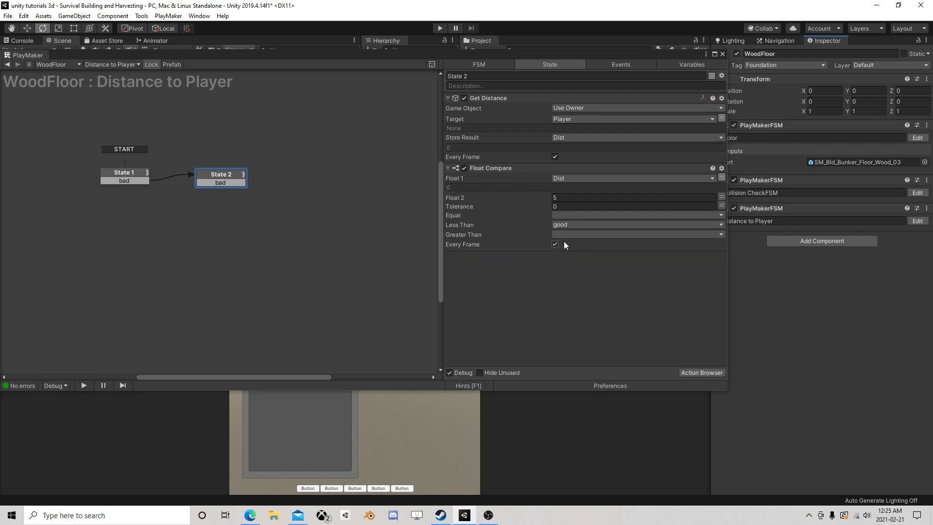
Change State 2's transition event to good and link it back to State 1
right_click(219, 181)
mouse_move(250, 201)
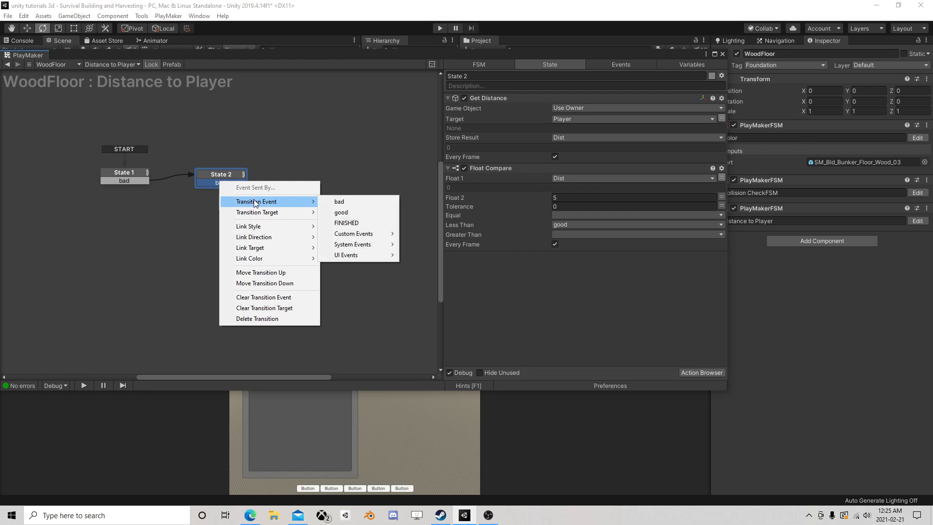
click(344, 212)
right_click(219, 184)
click(206, 183)
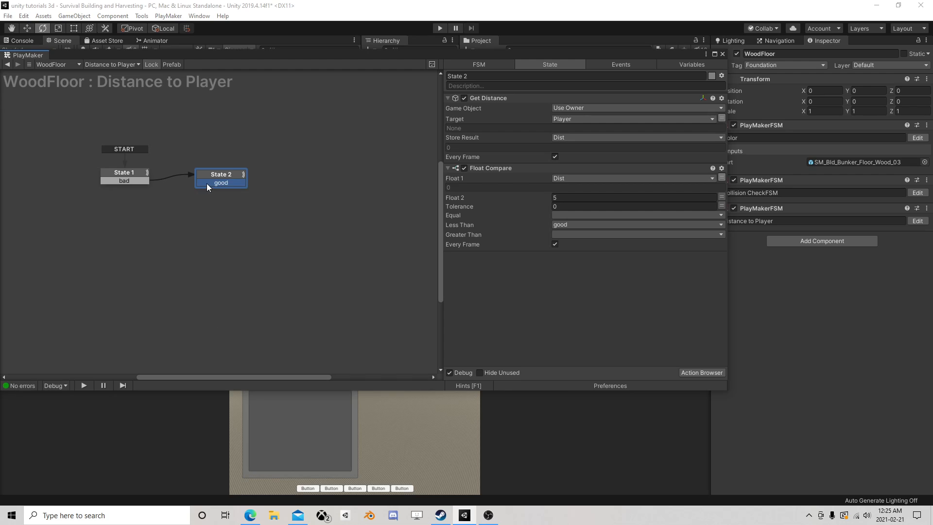
drag(206, 183, 137, 180)
drag(220, 174, 231, 173)
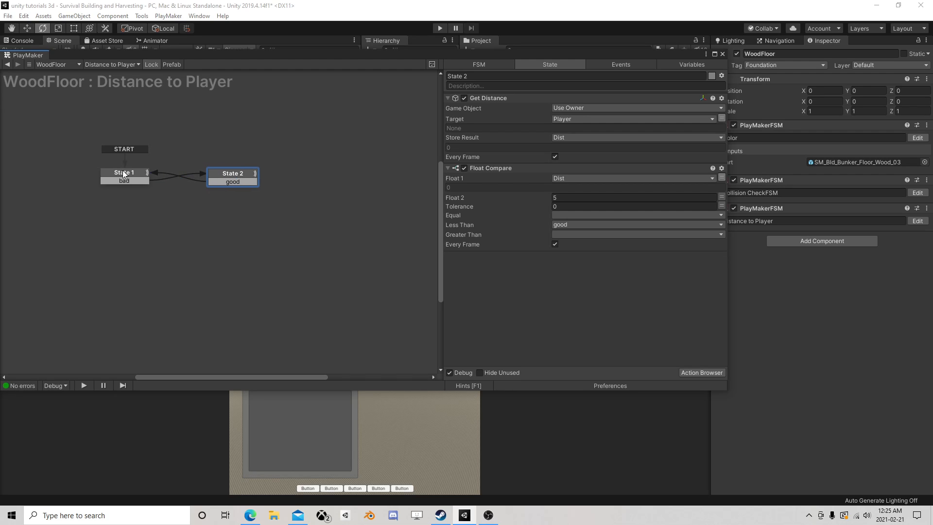
Add a Set Bool Value action at the top of State 2's actions, using the Distance is good variable
click(699, 372)
text(set)
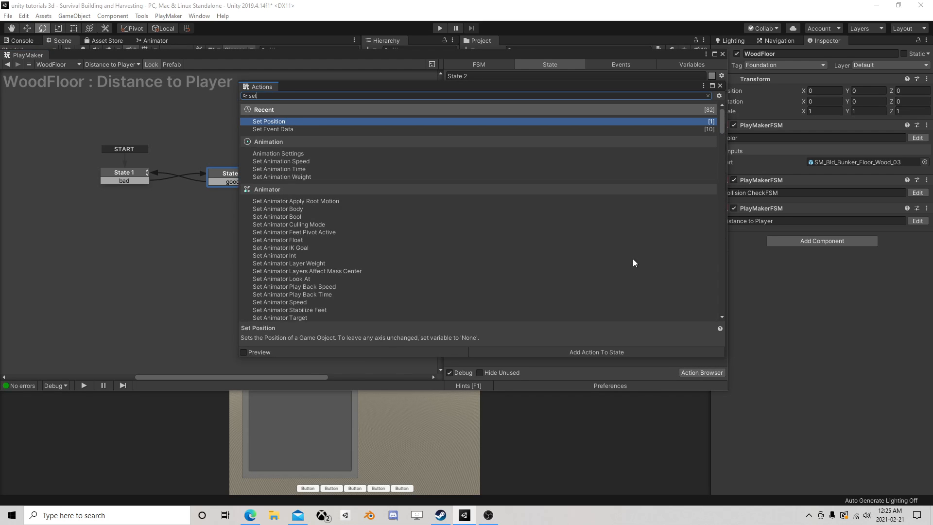
text( bool)
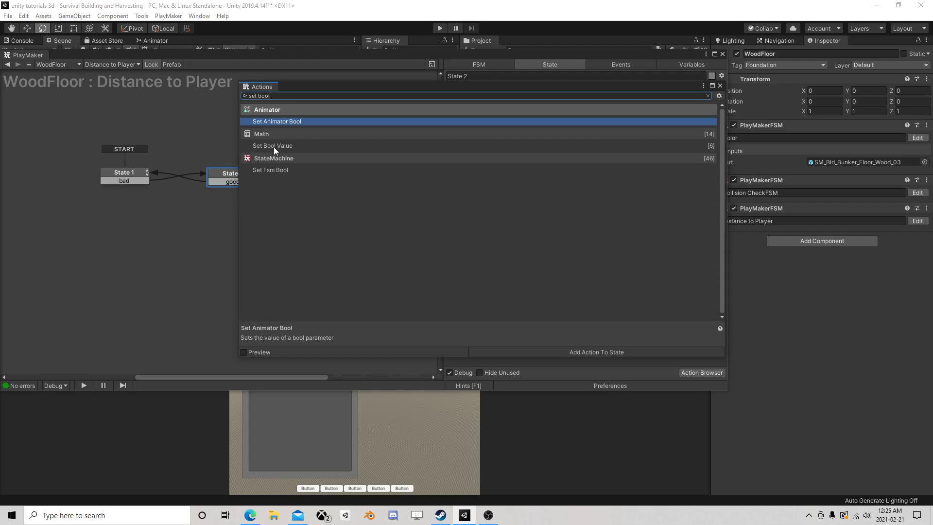
double_click(273, 146)
click(720, 86)
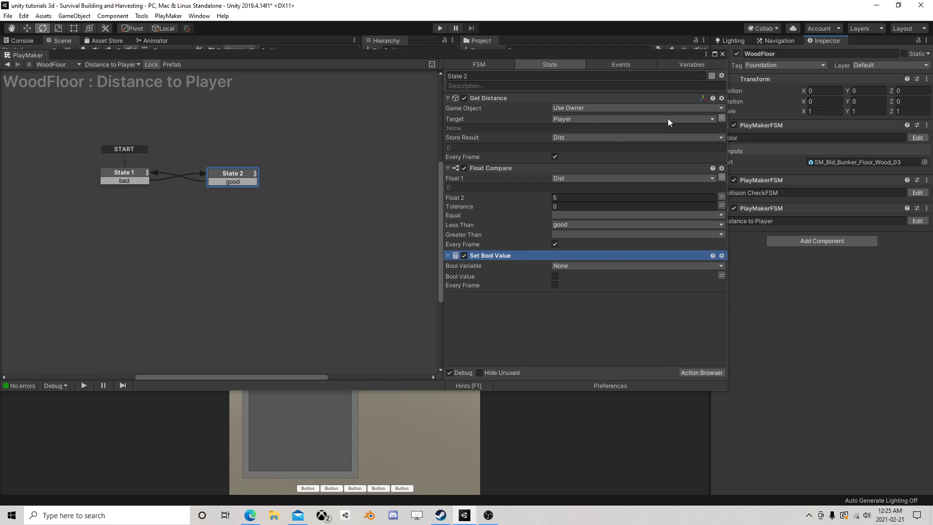
drag(493, 254, 523, 110)
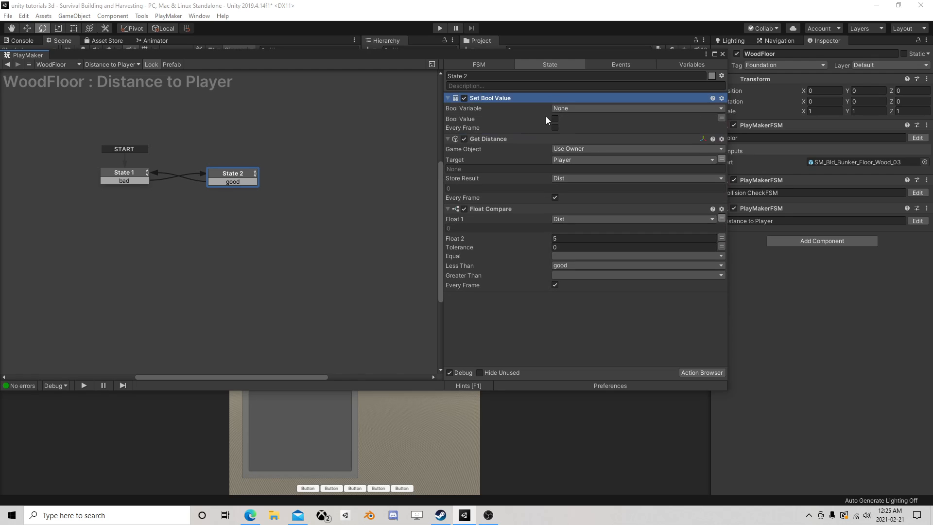
click(576, 108)
click(593, 127)
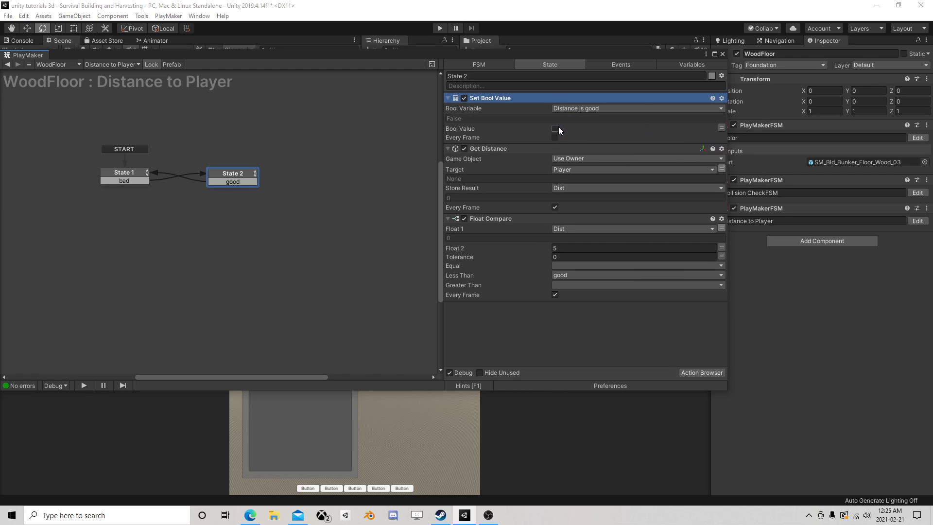
Copy the Set Bool Value action into State 1 before Get Distance and enable its Bool Value
right_click(503, 98)
click(540, 153)
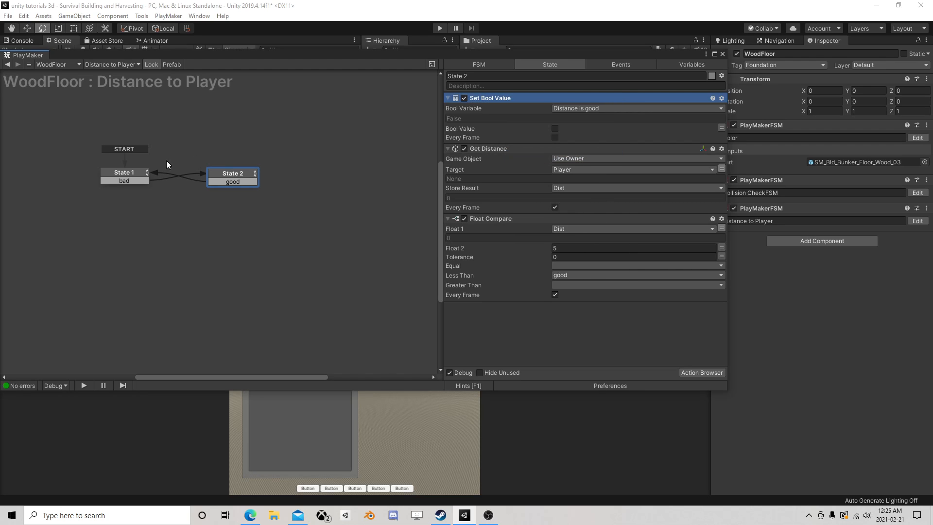
click(131, 173)
right_click(508, 97)
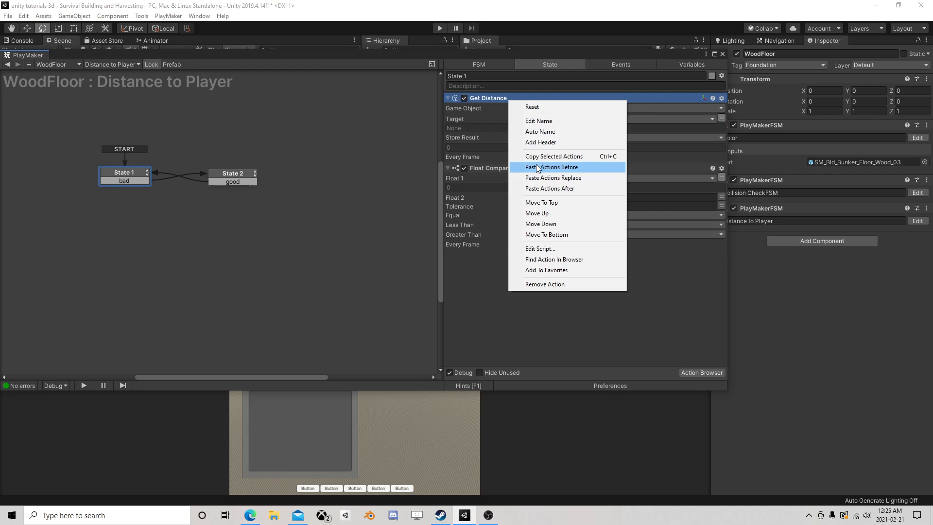
click(537, 167)
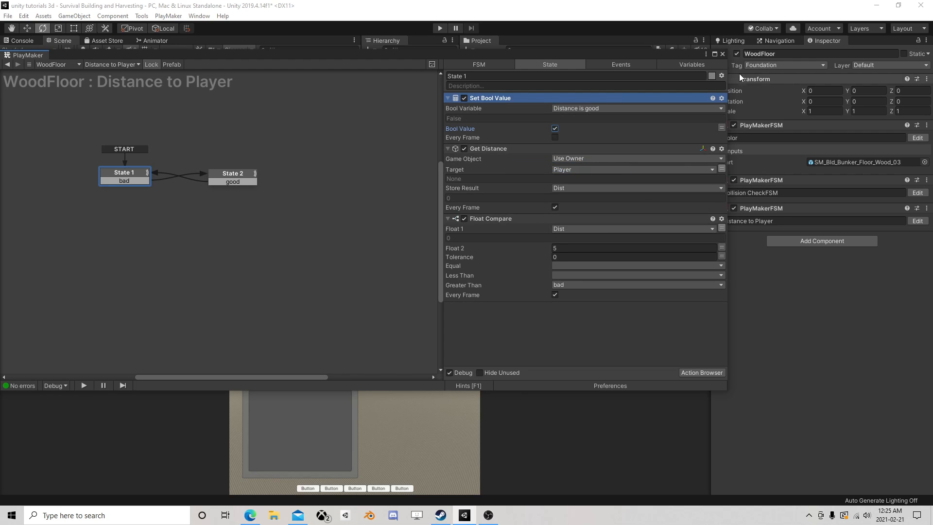
Open the WoodFloor's Collision CheckFSM and rearrange States 3, 4, 5 and 6 to free space between State 4 and State 5
click(722, 54)
click(917, 192)
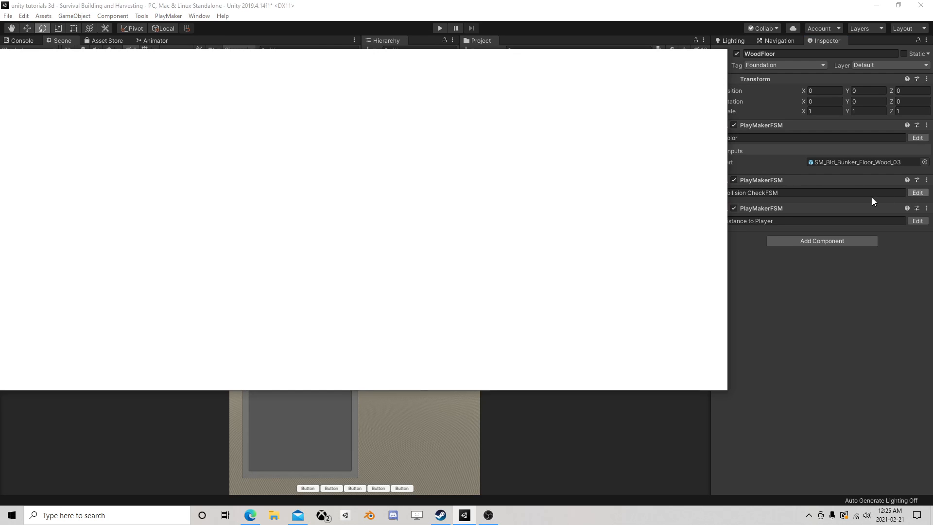
middle_drag(368, 211, 254, 227)
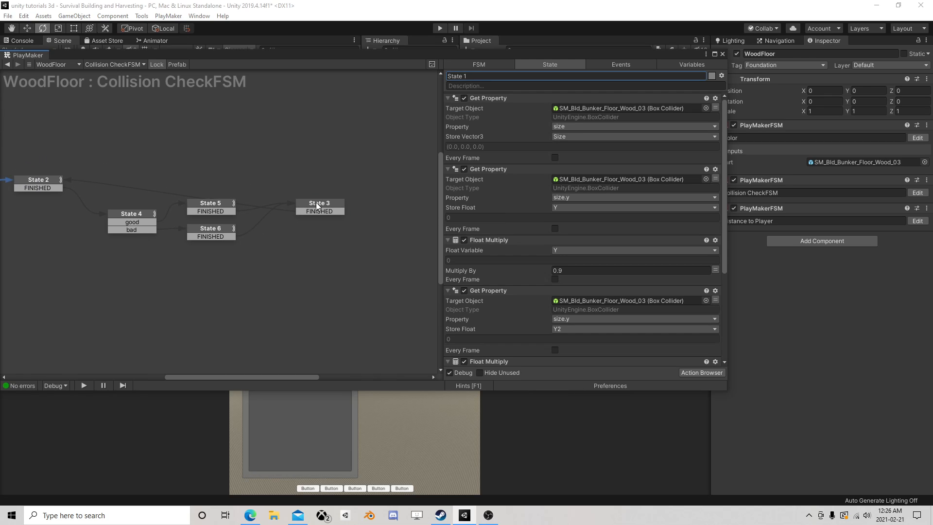
drag(317, 205, 392, 159)
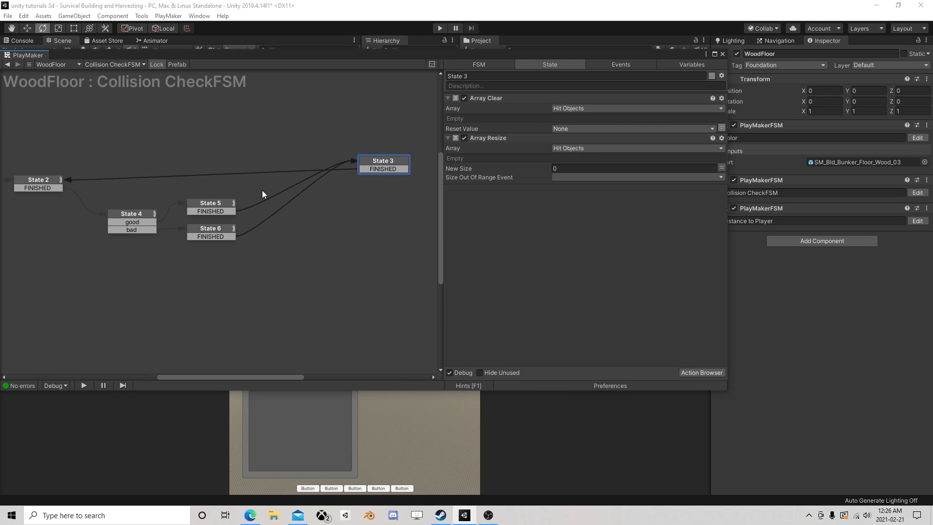
click(210, 208)
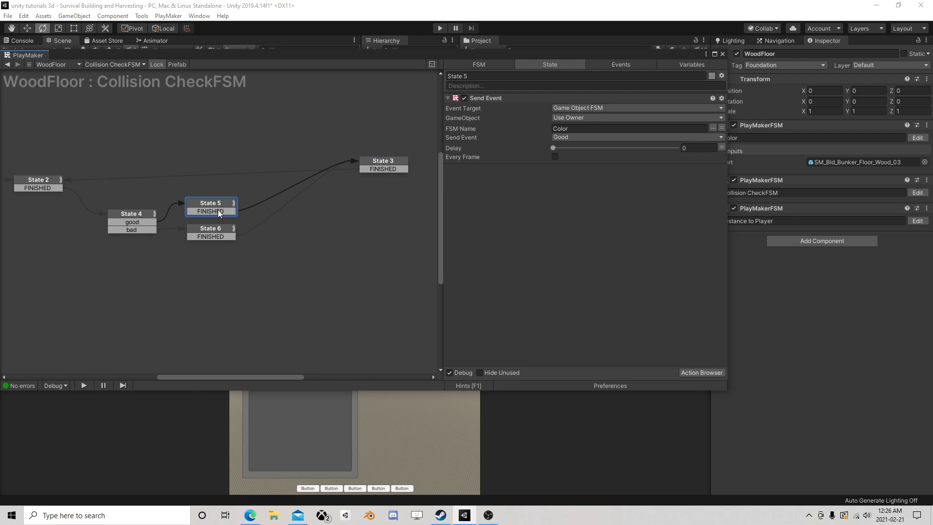
drag(203, 204, 255, 197)
drag(215, 235, 287, 270)
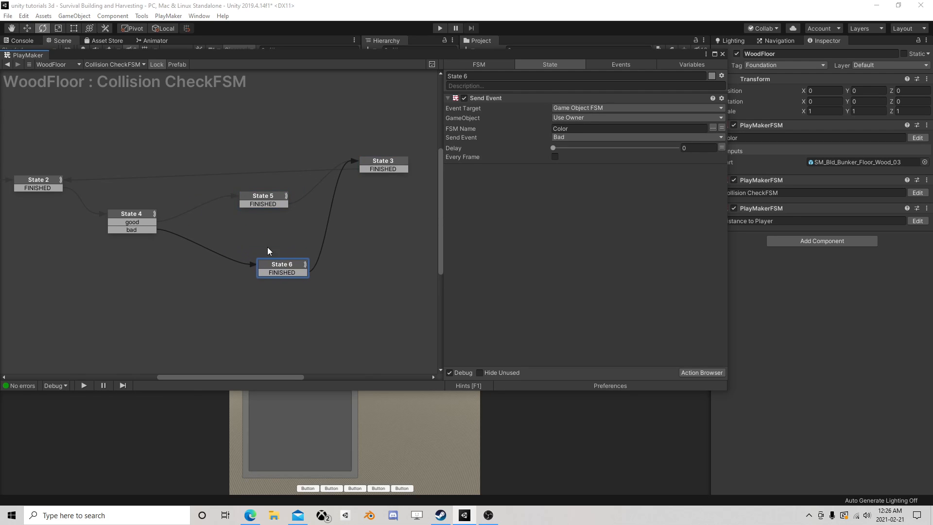
drag(253, 198, 275, 246)
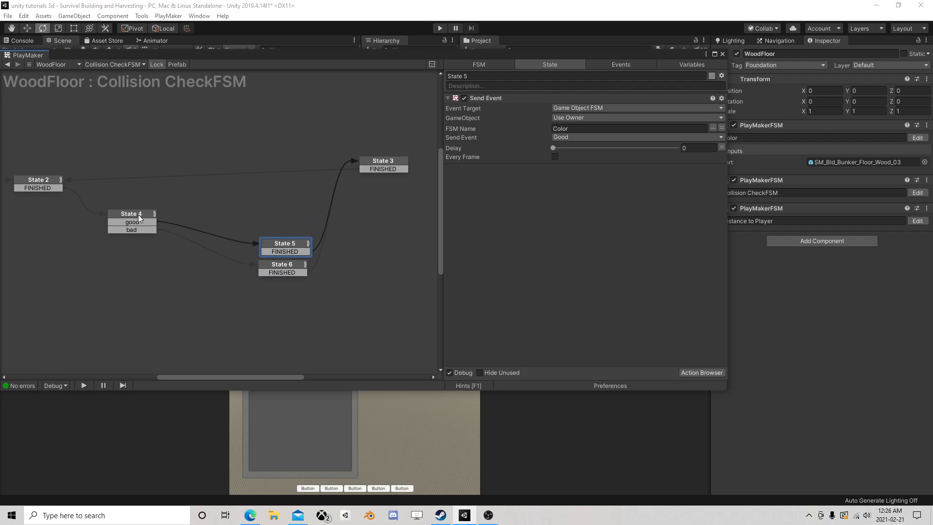
drag(139, 220, 121, 264)
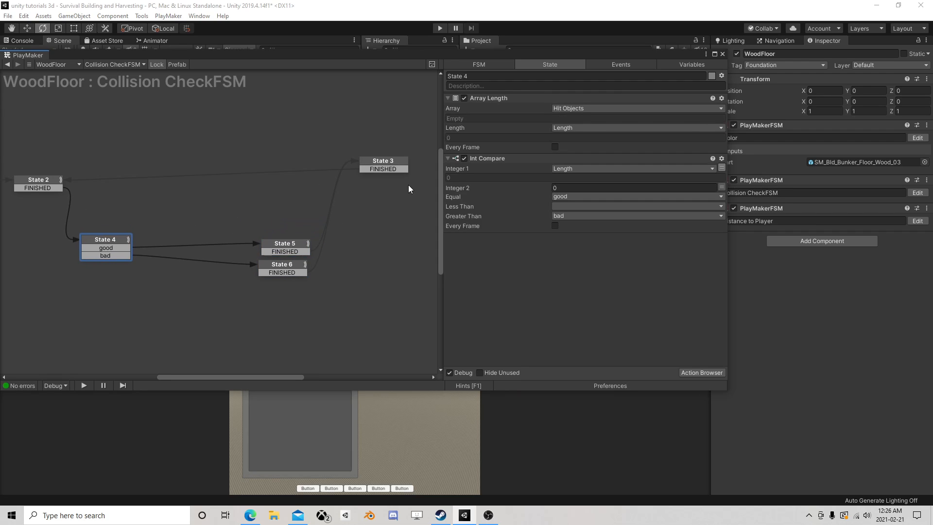
Add a new state above State 4 in the Collision CheckFSM and link State 4's good transition to it
click(124, 248)
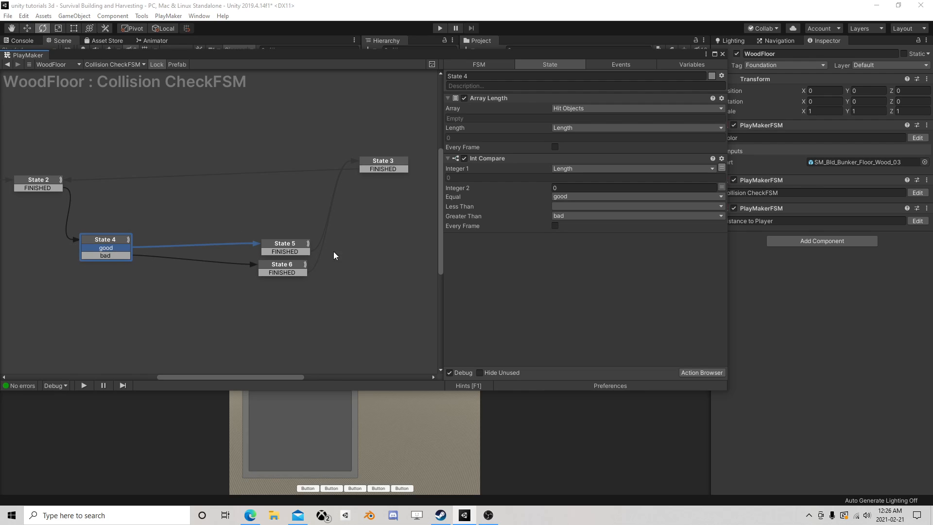
right_click(171, 201)
click(190, 208)
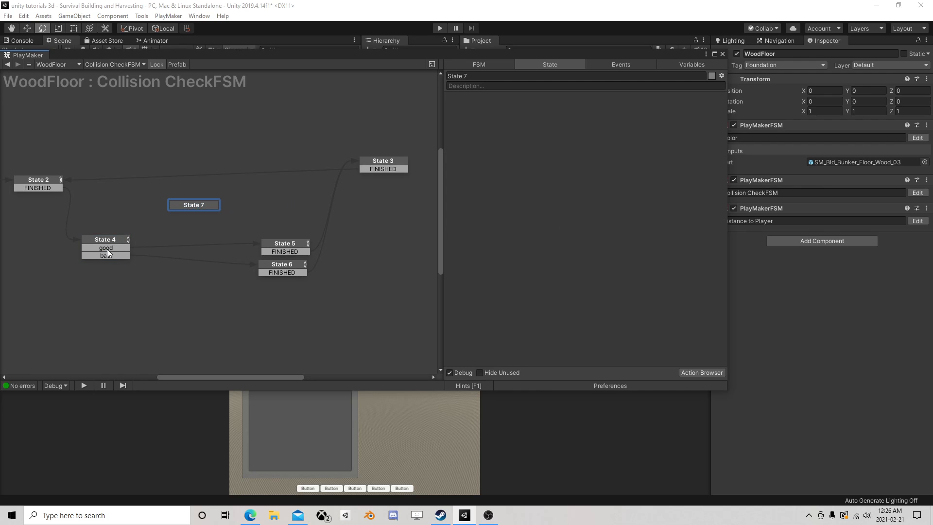
click(123, 249)
drag(124, 250, 193, 205)
click(193, 205)
Add a Get Fsm Bool action to State 7 of the Collision CheckFSM
click(695, 372)
text(fsm b)
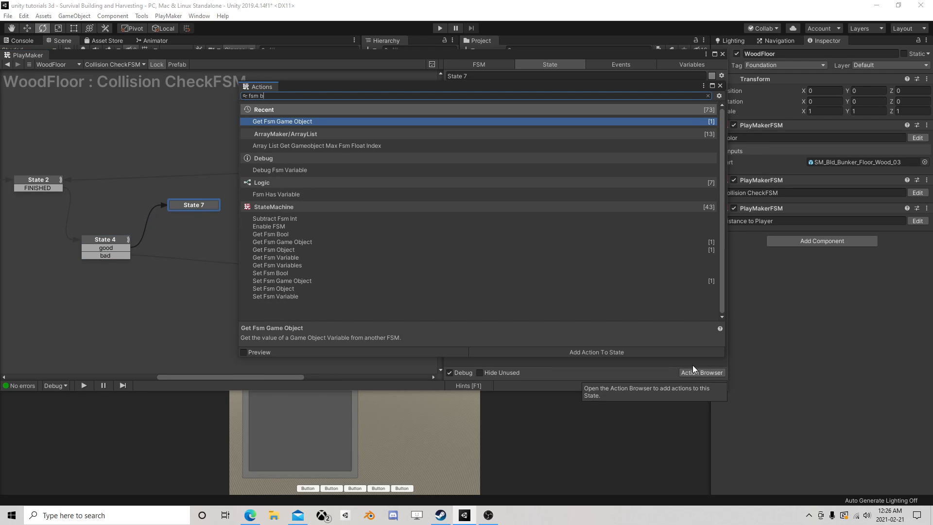
text(ool)
double_click(271, 122)
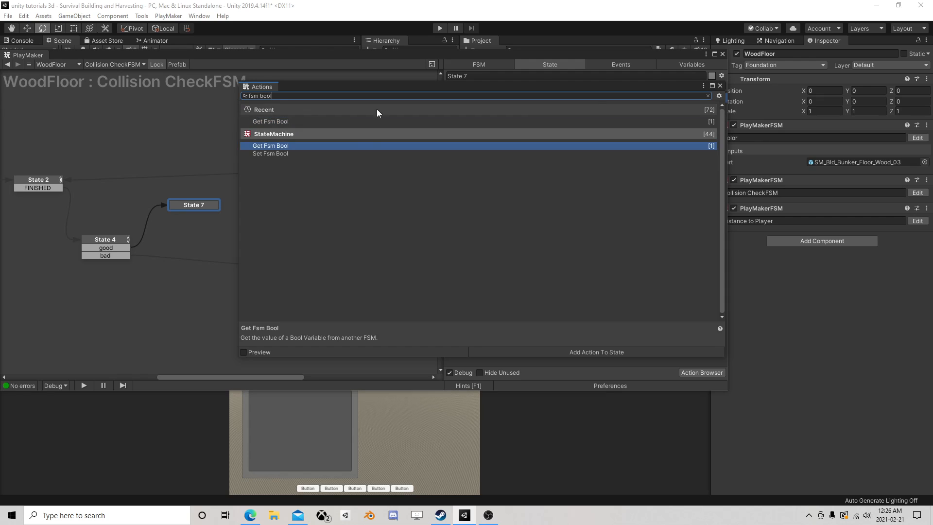
click(720, 85)
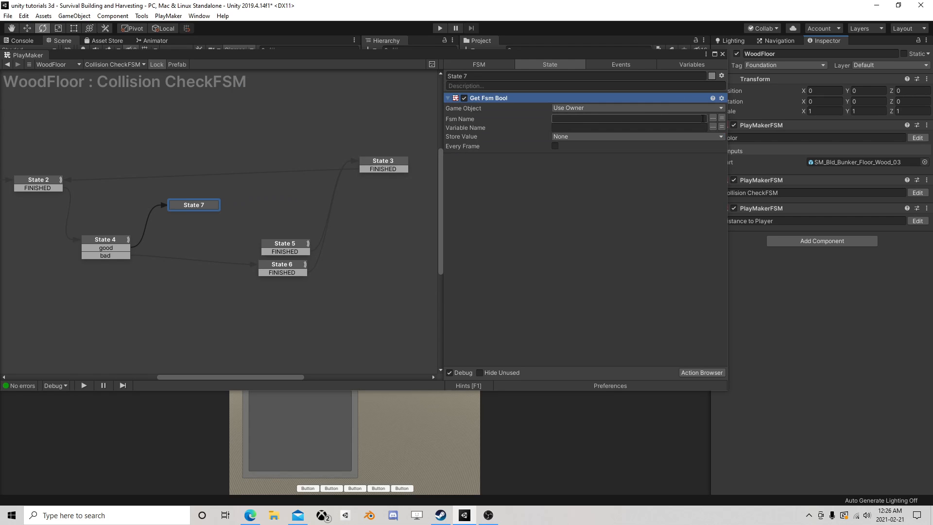
Set Get Fsm Bool to read Distance is good from the Distance to Player FSM and store it in a new variable Dist
click(713, 118)
click(739, 133)
click(713, 127)
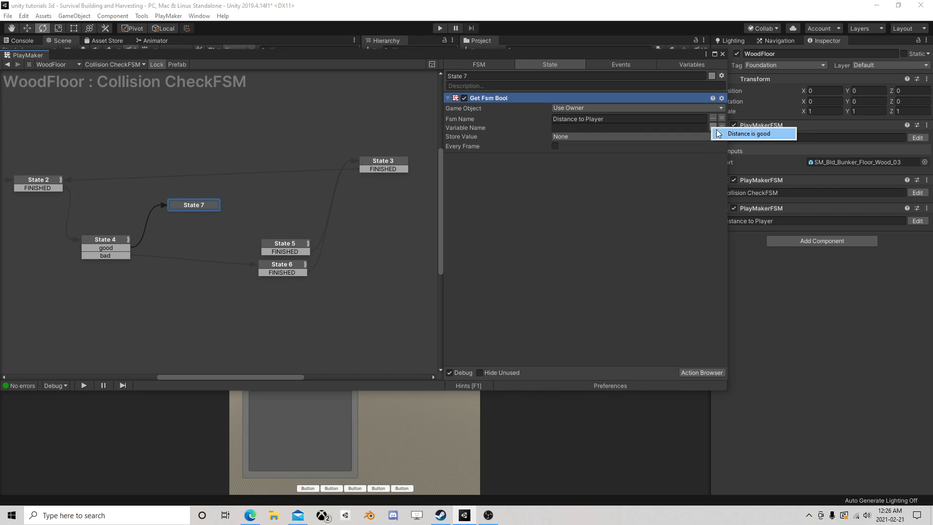
click(718, 134)
click(622, 137)
click(587, 160)
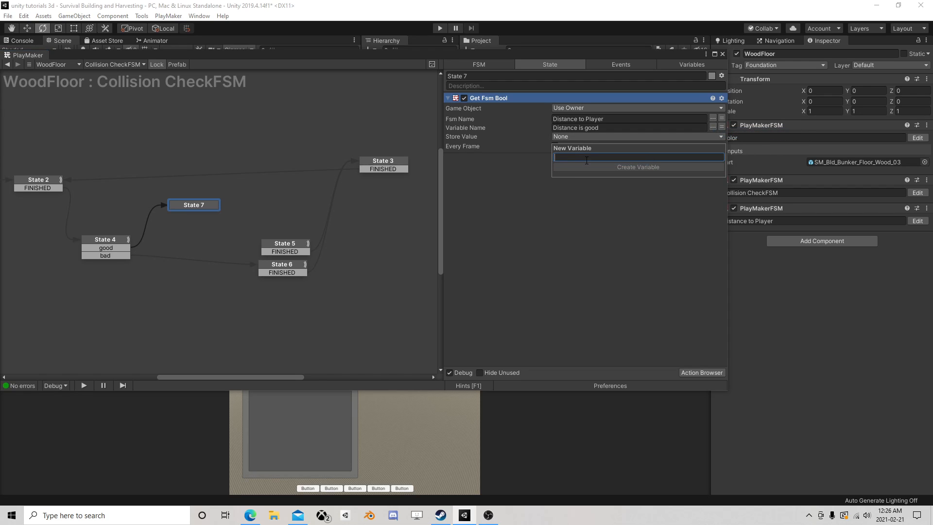
text(Dist)
click(586, 167)
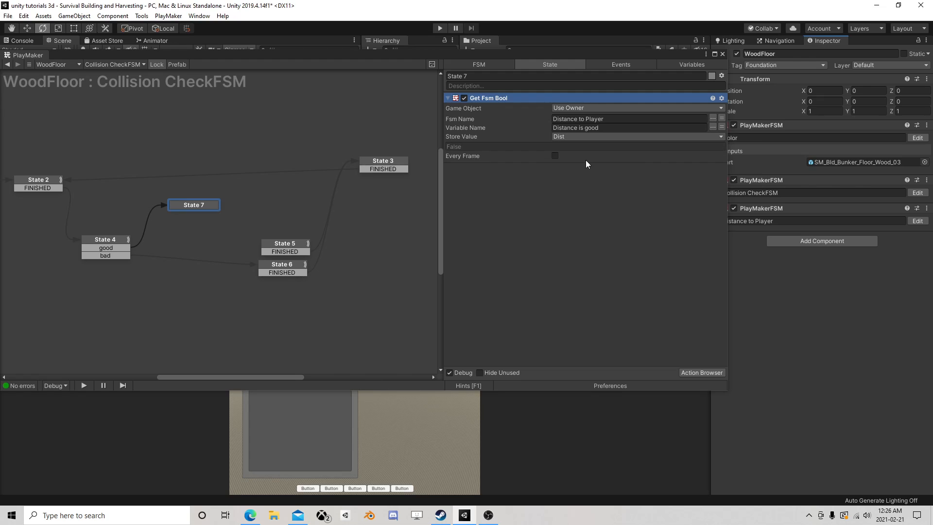
Add a Bool Test action to State 7 and set its Bool Variable to Dist
click(701, 374)
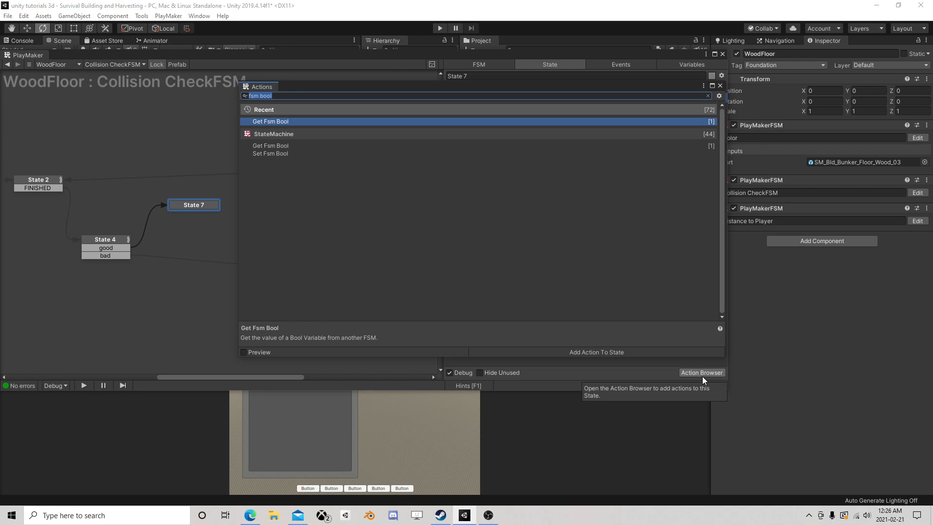
text(bool test)
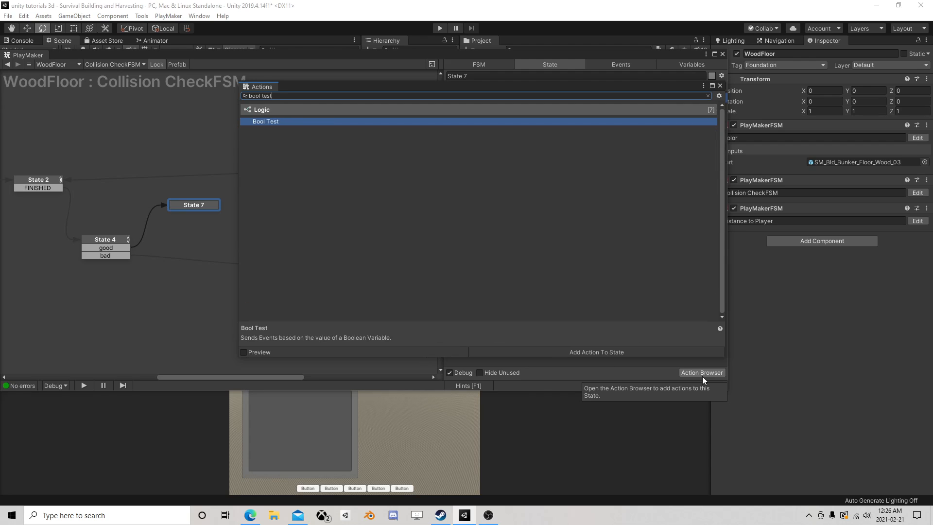
double_click(334, 123)
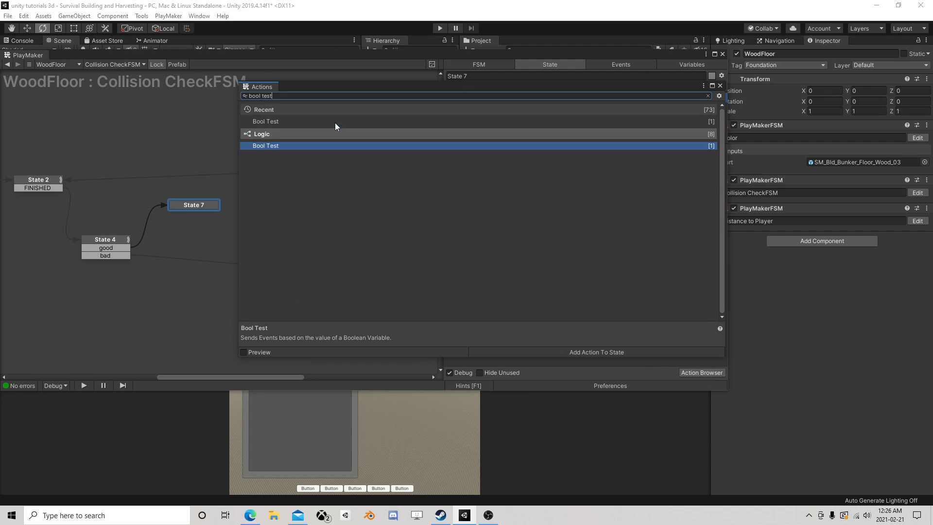
click(720, 85)
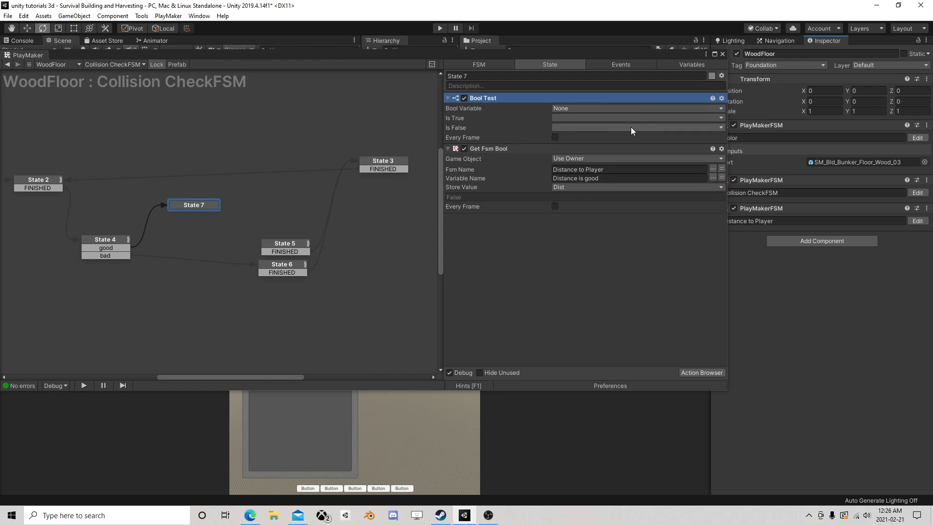
click(592, 108)
click(587, 128)
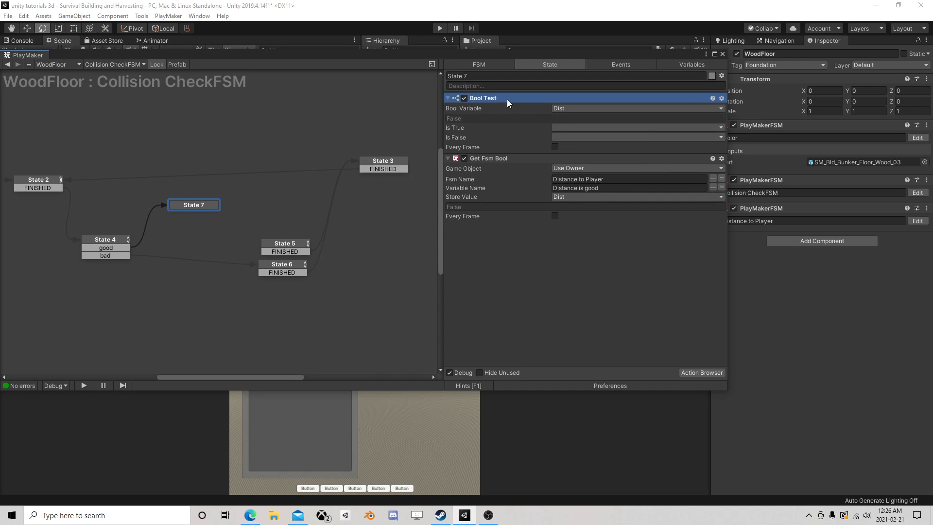
Place Bool Test below Get Fsm Bool and have it send good when true and bad when false
drag(506, 99, 514, 275)
click(567, 195)
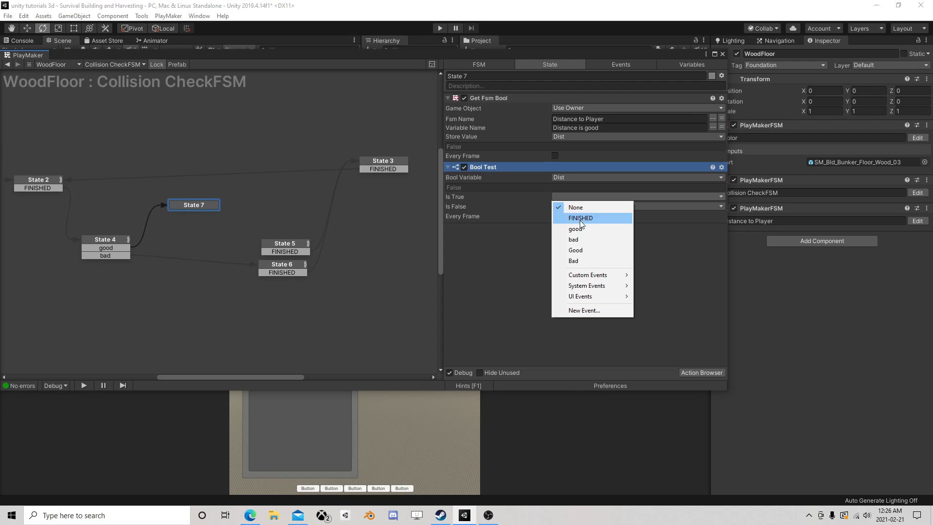
click(578, 229)
click(567, 206)
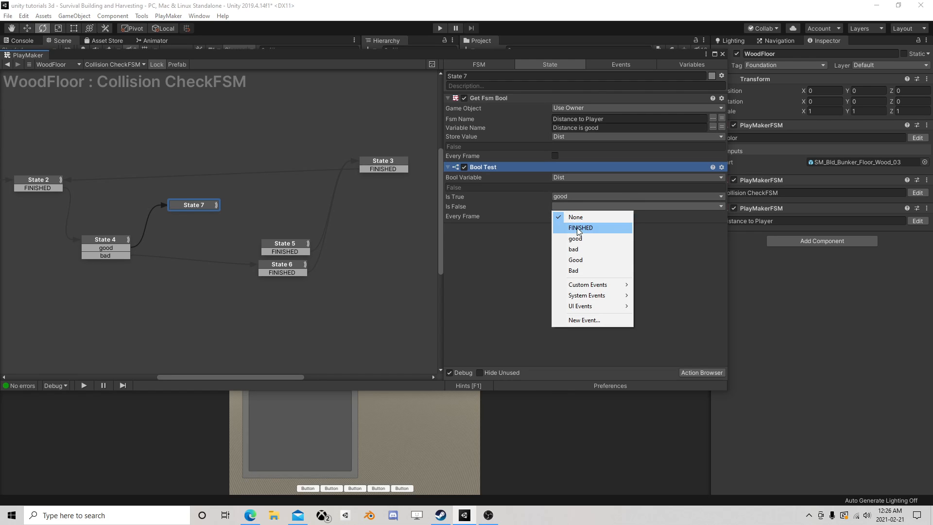
click(578, 249)
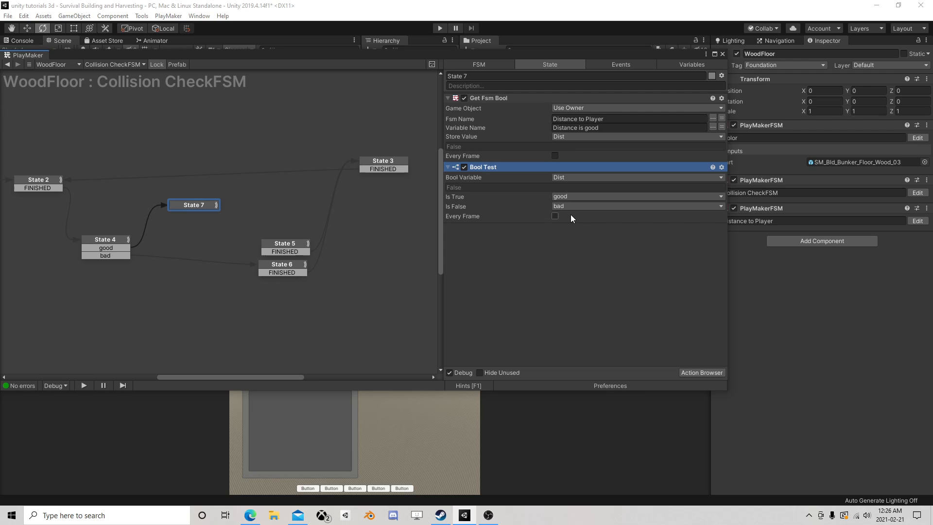
Add good and bad transitions to State 7, link them to State 5 and State 6, and align State 7 and State 4
right_click(202, 205)
mouse_move(262, 212)
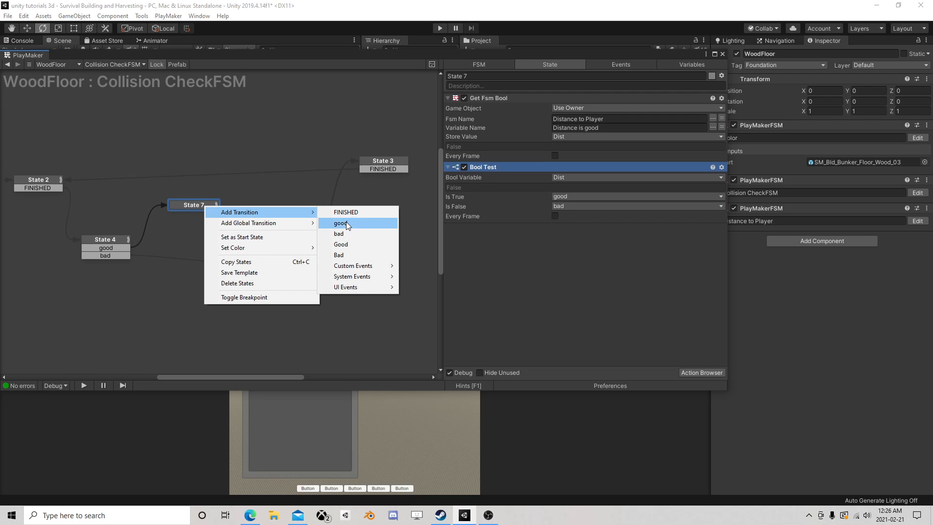
click(340, 223)
right_click(204, 206)
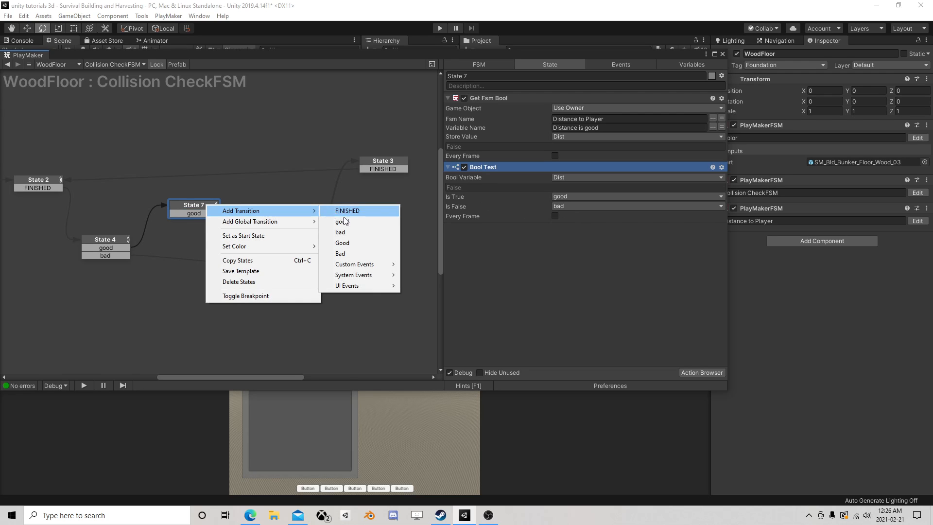
click(339, 233)
drag(214, 214, 262, 267)
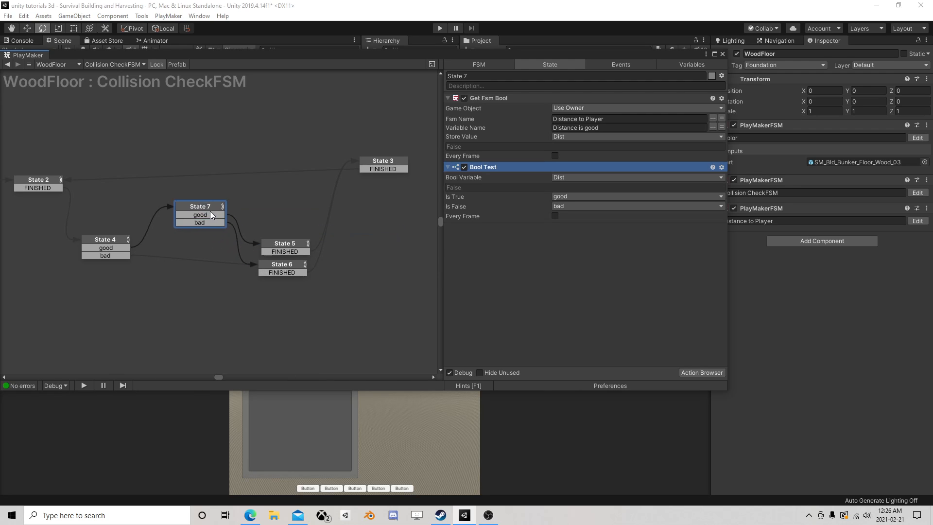
drag(200, 208, 210, 233)
drag(125, 238, 137, 242)
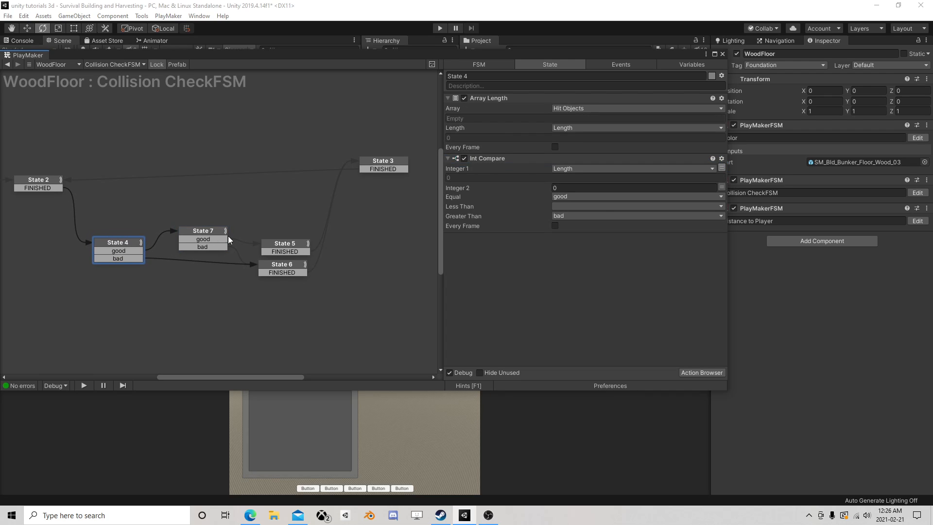
Leave the WoodFloor prefab and open State 2 of the Main Camera's Builder FSM
click(722, 54)
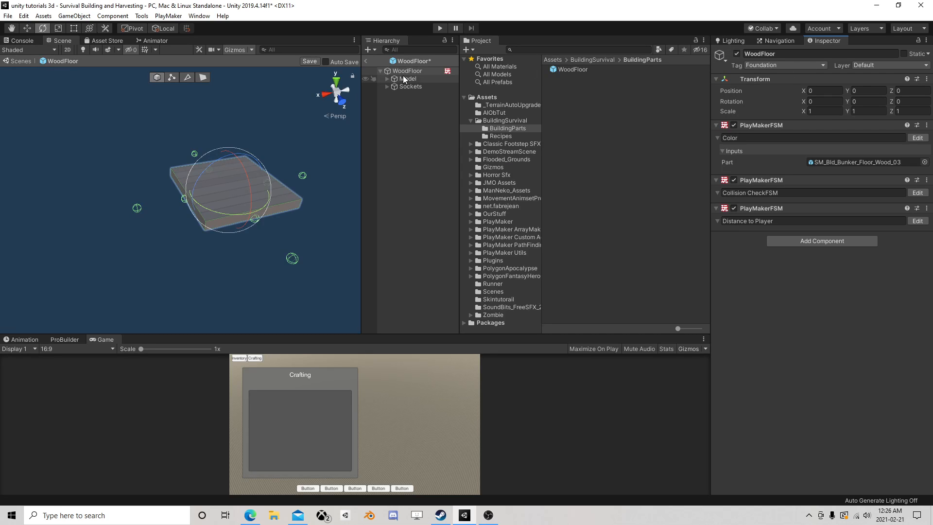
click(367, 61)
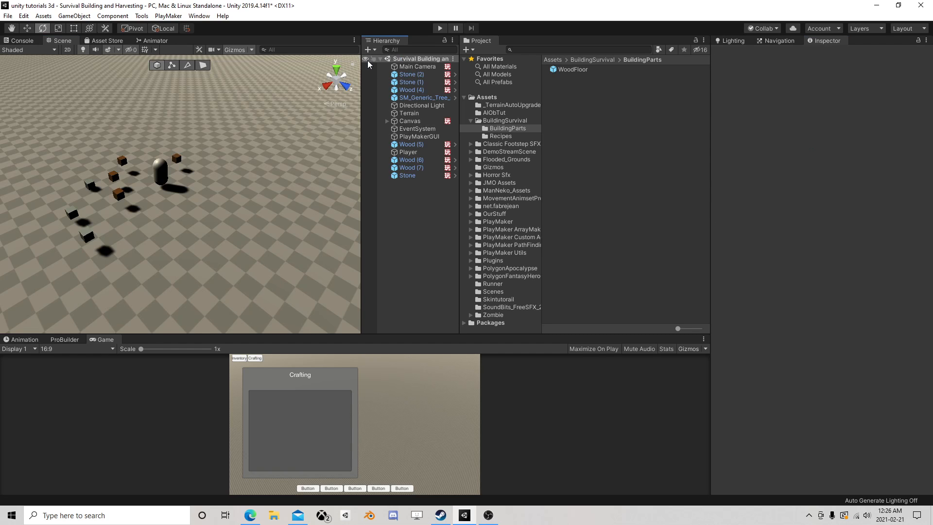
click(414, 120)
scroll(845, 311, down, 3)
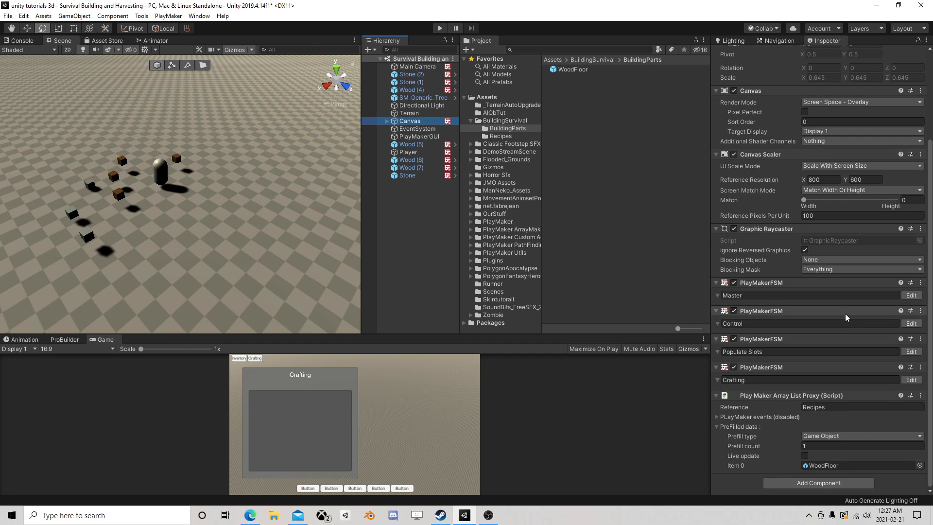
click(416, 66)
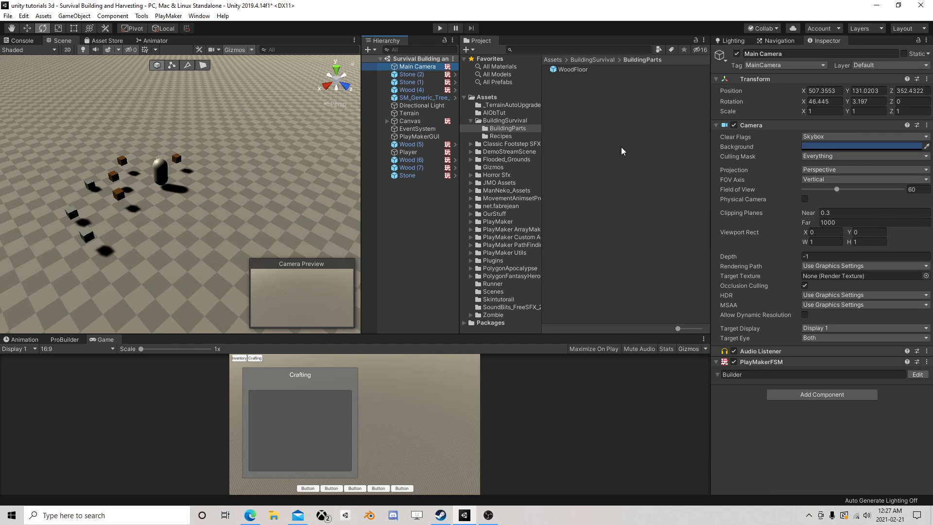
click(917, 374)
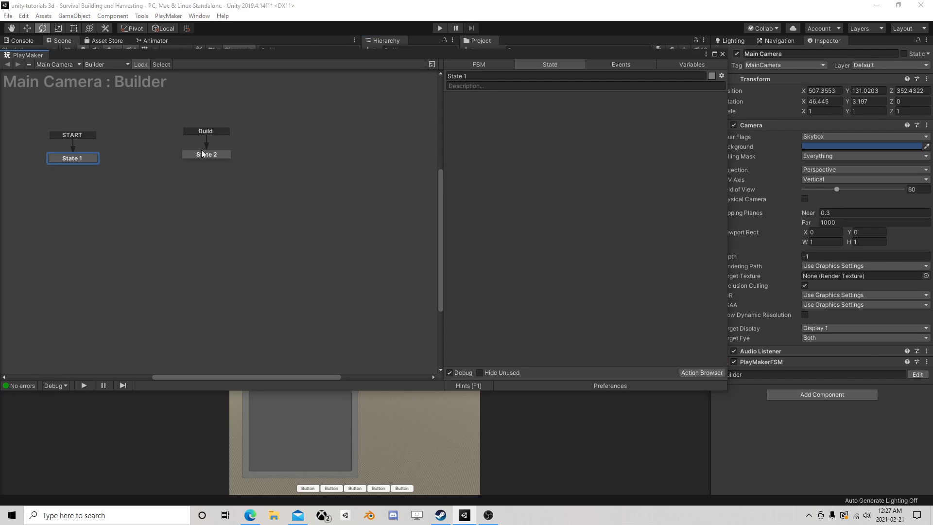
click(215, 154)
Add a Set Fsm Game Object action at the end of State 2's actions
scroll(607, 197, down, 4)
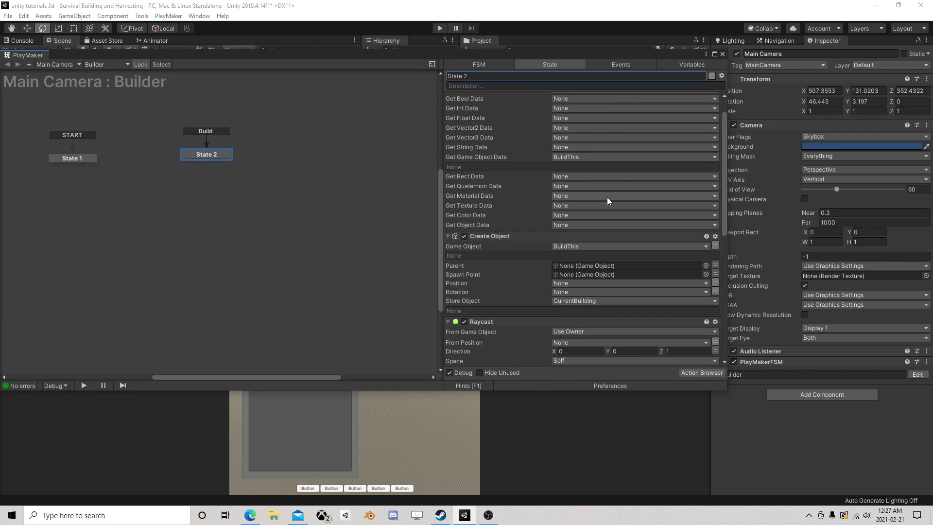
scroll(596, 206, down, 4)
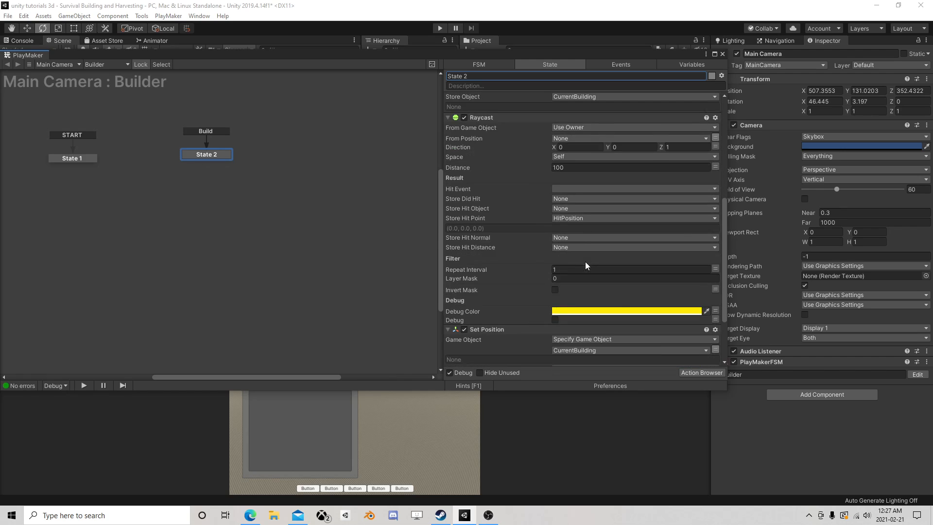
click(713, 373)
text(set)
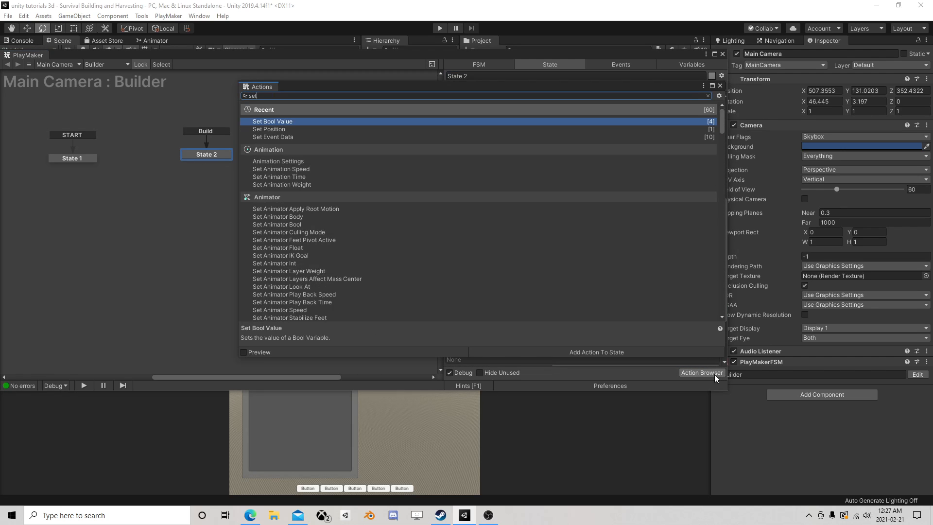
text( fsm ga)
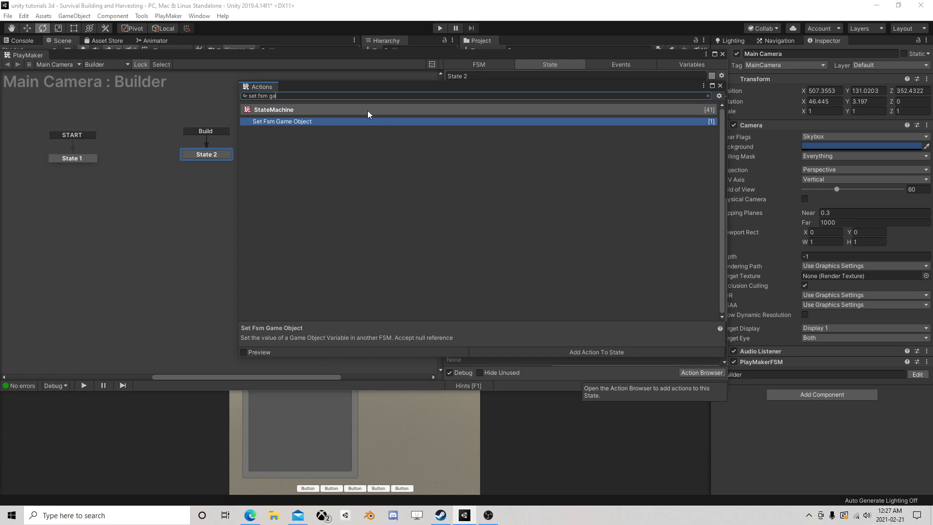
double_click(272, 122)
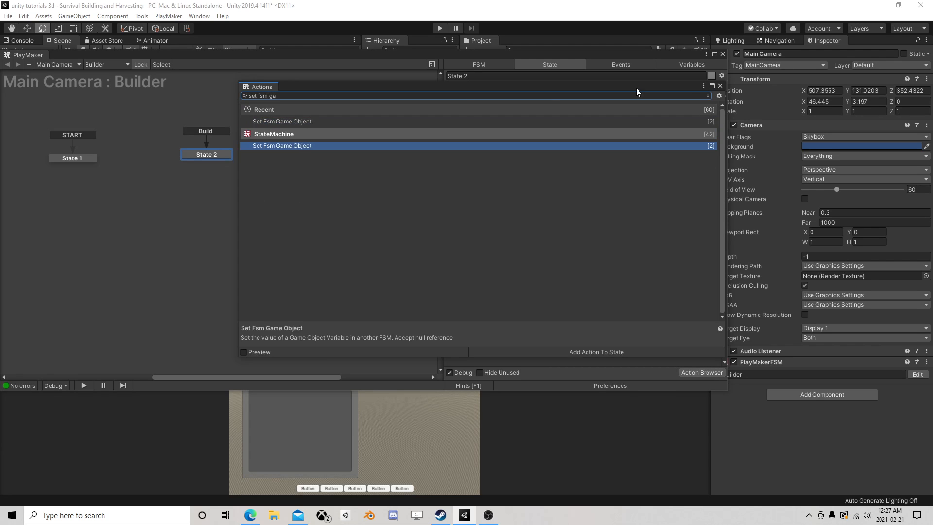
click(722, 86)
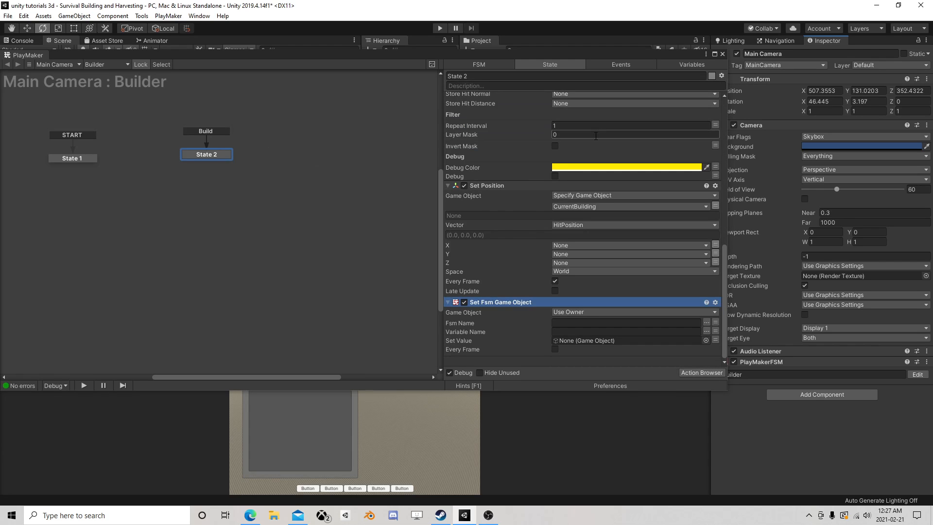
Target the WoodFloor prefab as the specified game object in Set Fsm Game Object and set Fsm Name to Distance to Player
click(580, 311)
click(593, 328)
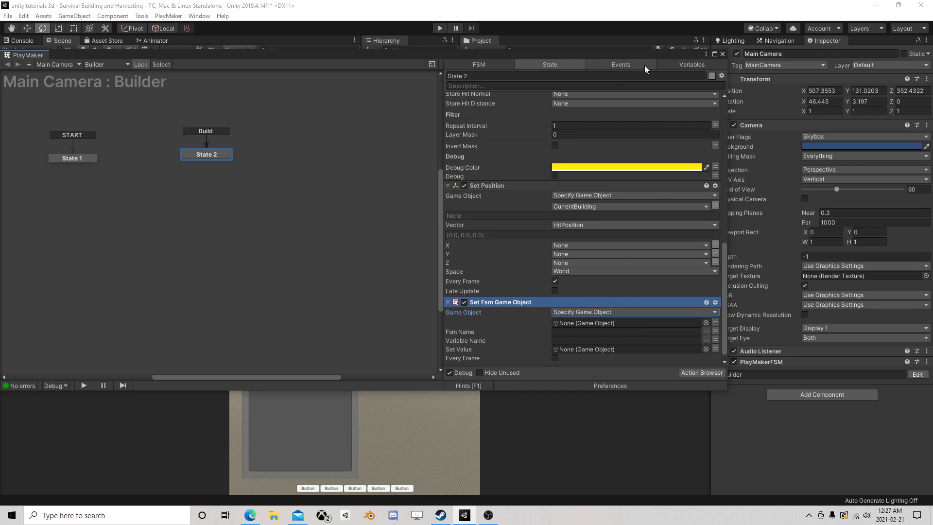
drag(604, 53, 339, 101)
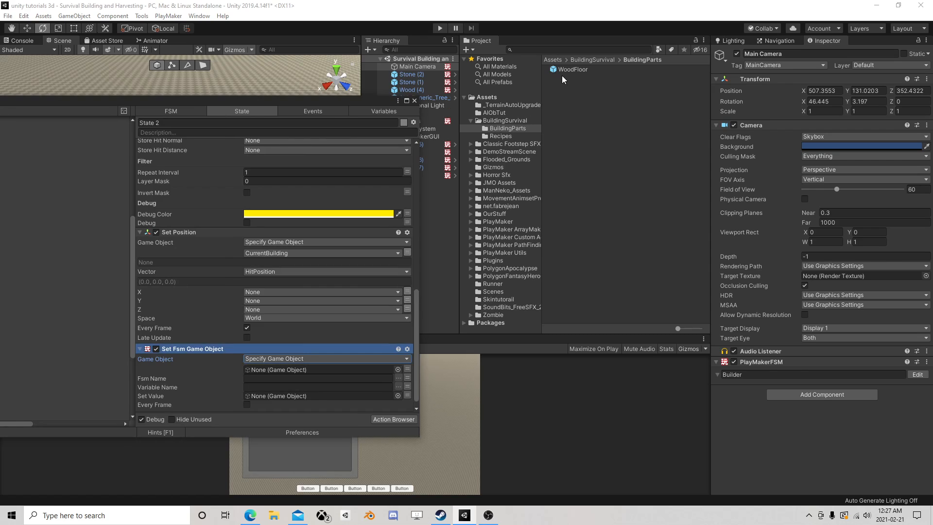
drag(571, 70, 305, 374)
click(400, 378)
click(423, 391)
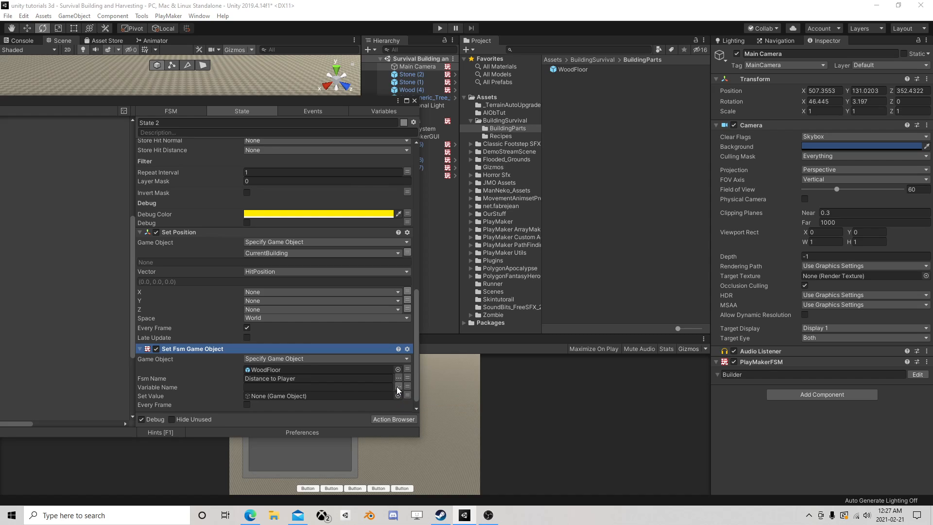
Check which variables the Distance to Player FSM offers for Set Fsm Game Object's Variable Name
click(398, 387)
click(356, 387)
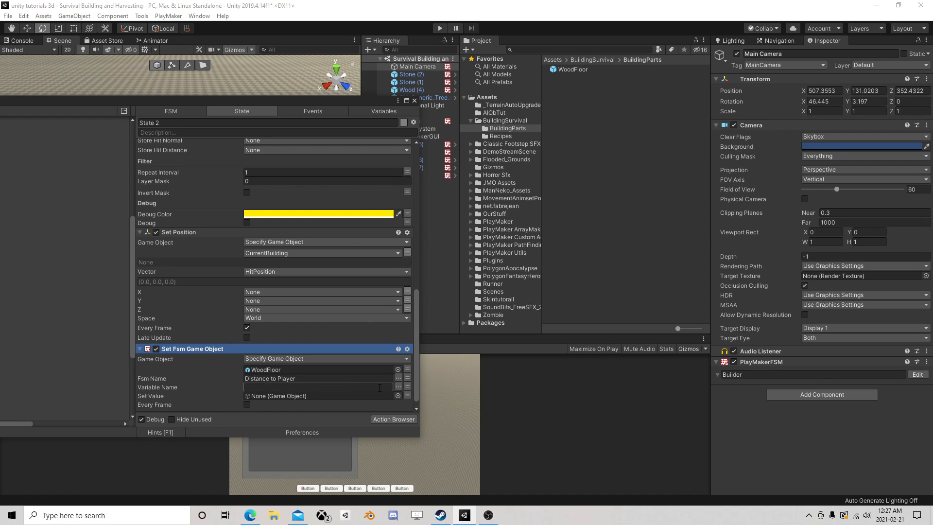
click(397, 387)
click(357, 388)
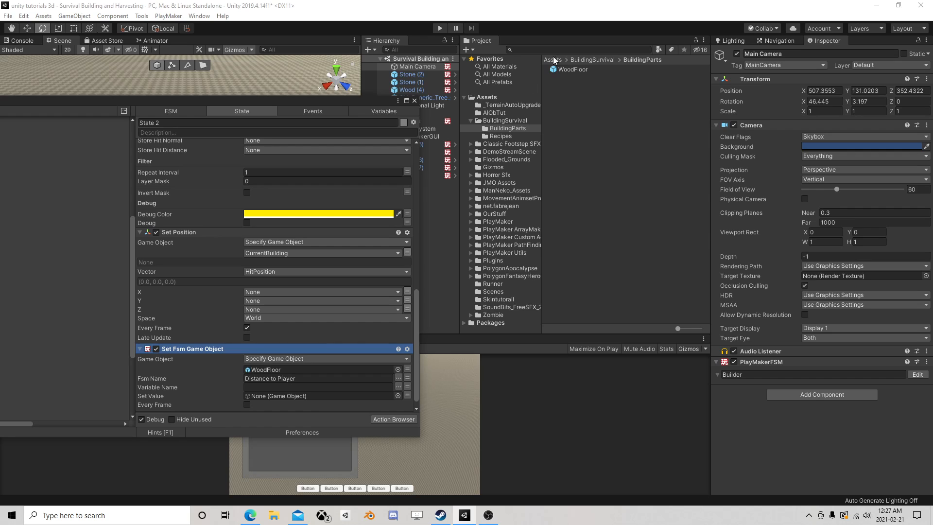
Mark the Player variable in the WoodFloor prefab's Distance to Player FSM as an input
click(569, 70)
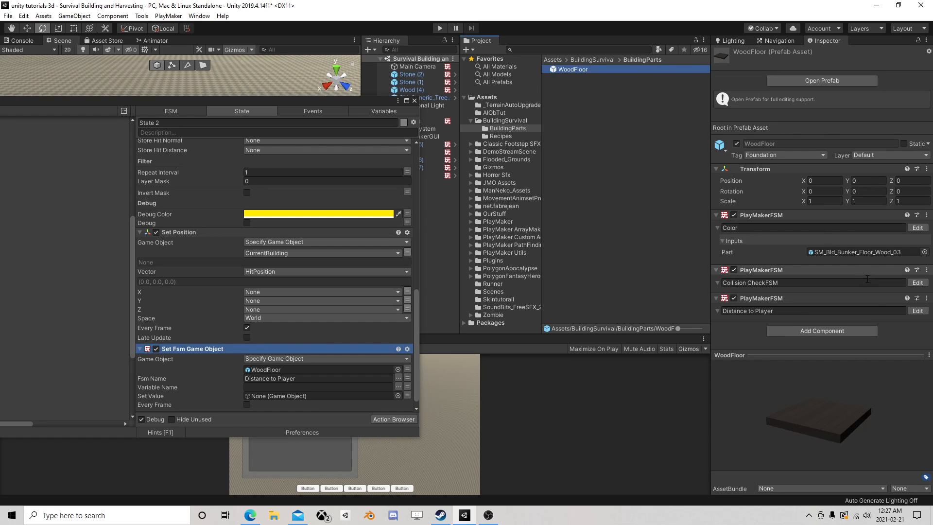
click(917, 310)
click(380, 112)
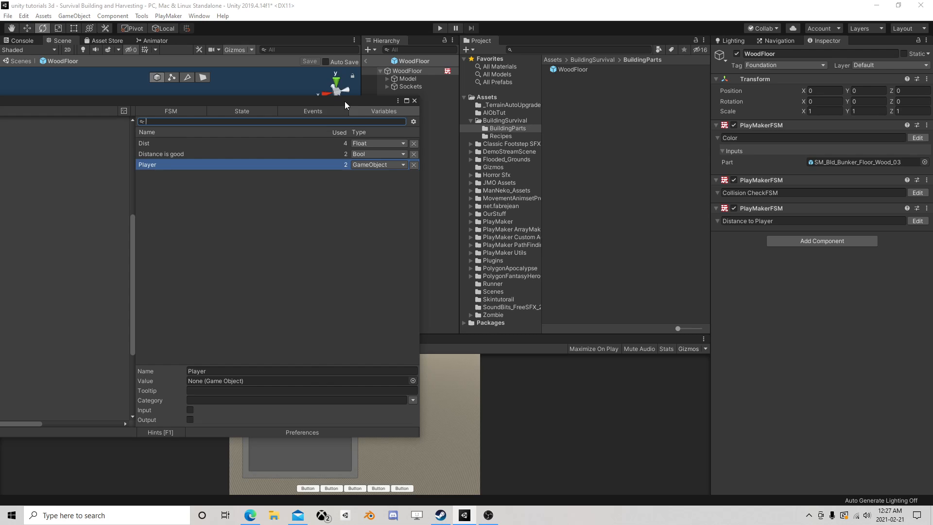
drag(345, 101, 665, 72)
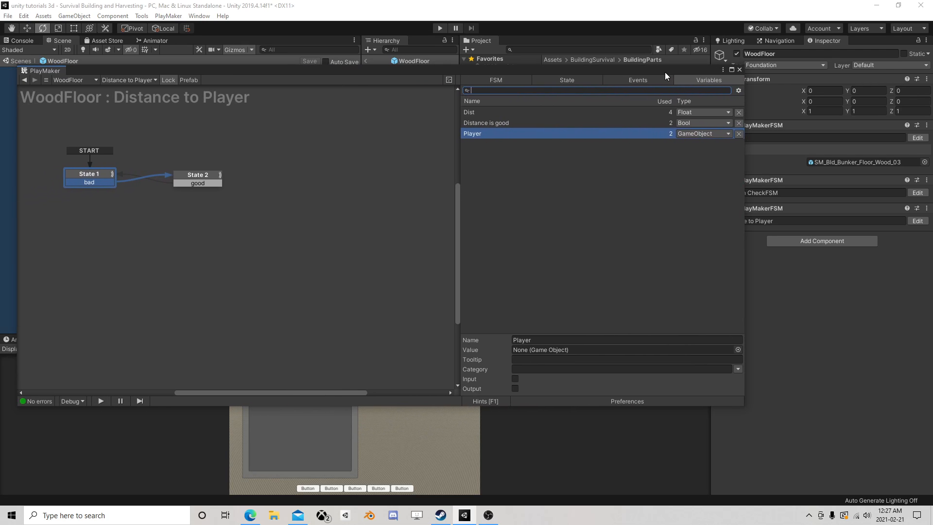
click(487, 139)
click(515, 379)
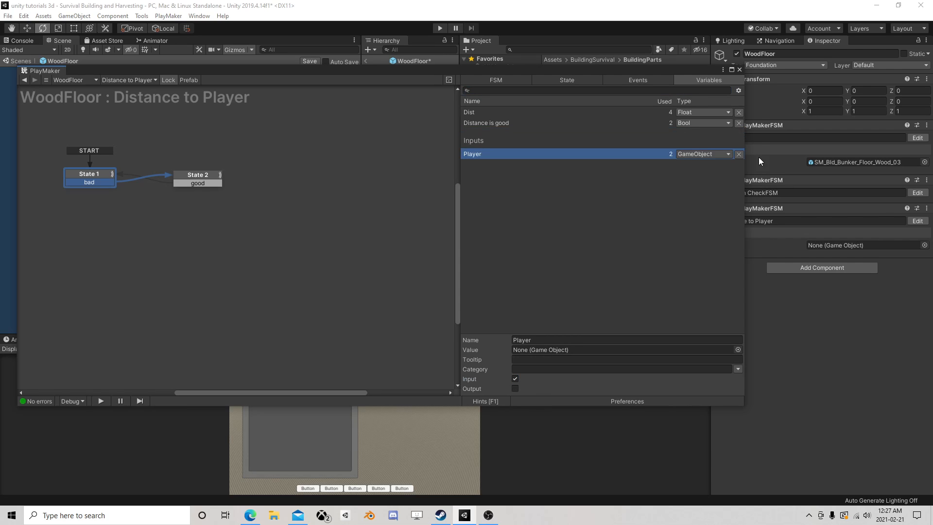
Close the FSM editor, save the WoodFloor prefab and return to the scene
click(739, 69)
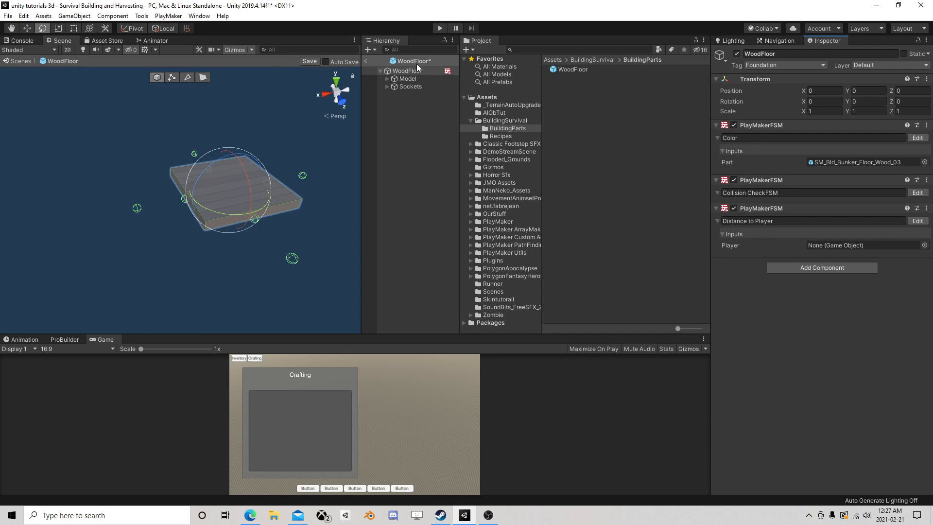
click(310, 61)
click(366, 62)
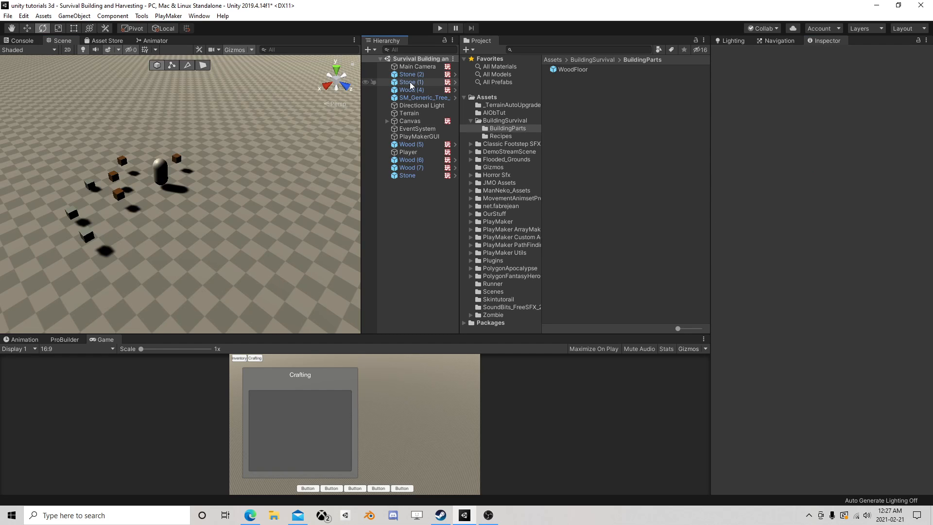
click(575, 70)
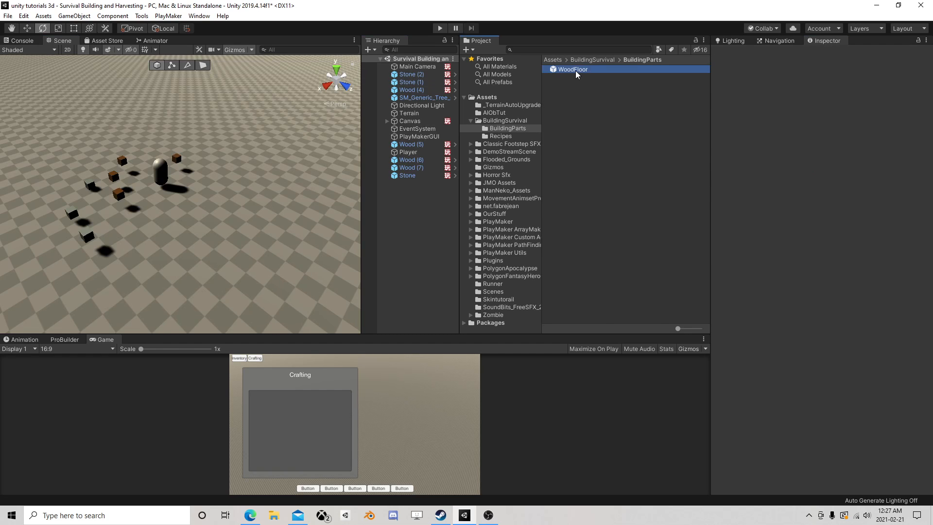
Reopen State 2 of the Main Camera's Builder FSM and check the Variable Name choices in Set Fsm Game Object
click(411, 67)
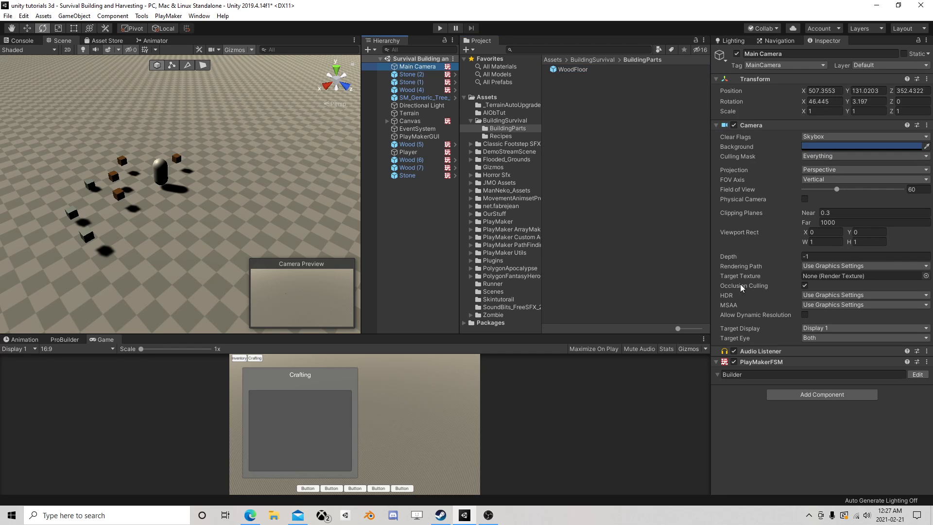
click(917, 374)
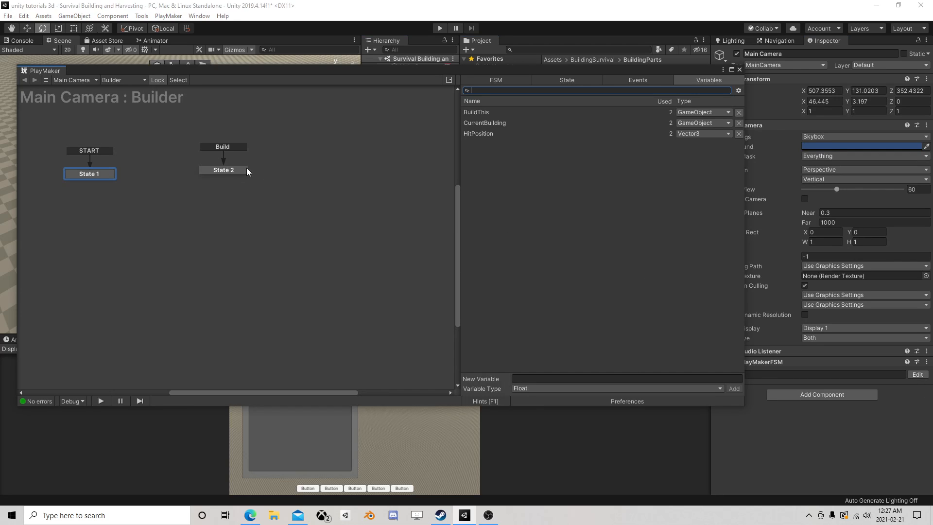
click(228, 170)
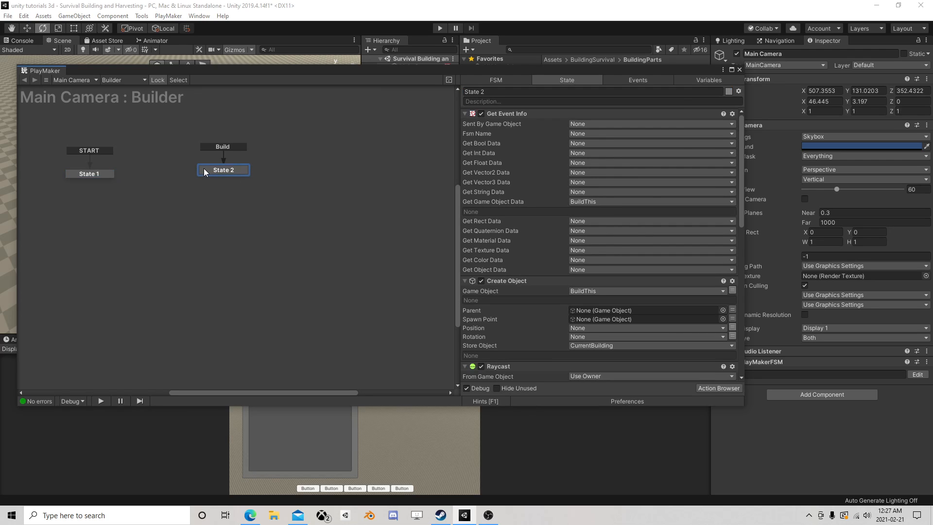
scroll(527, 255, down, 12)
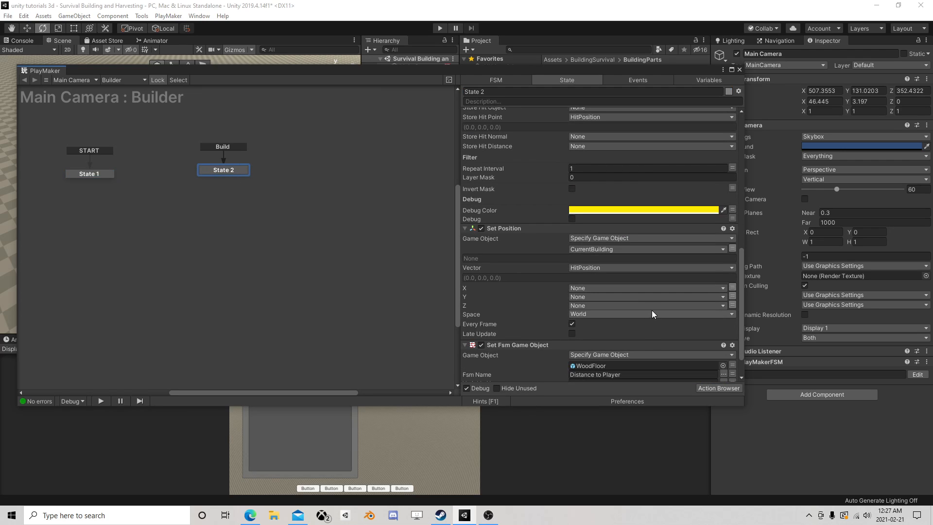
scroll(652, 314, down, 2)
click(724, 347)
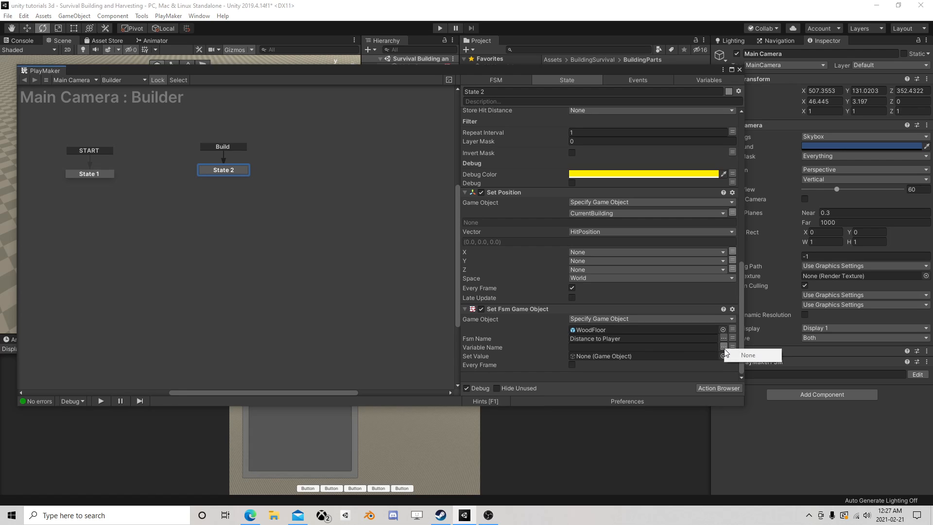
click(715, 346)
Switch Set Fsm Game Object's Fsm Name to Color and back to Distance to Player, and recheck the Variable Name choices
click(723, 338)
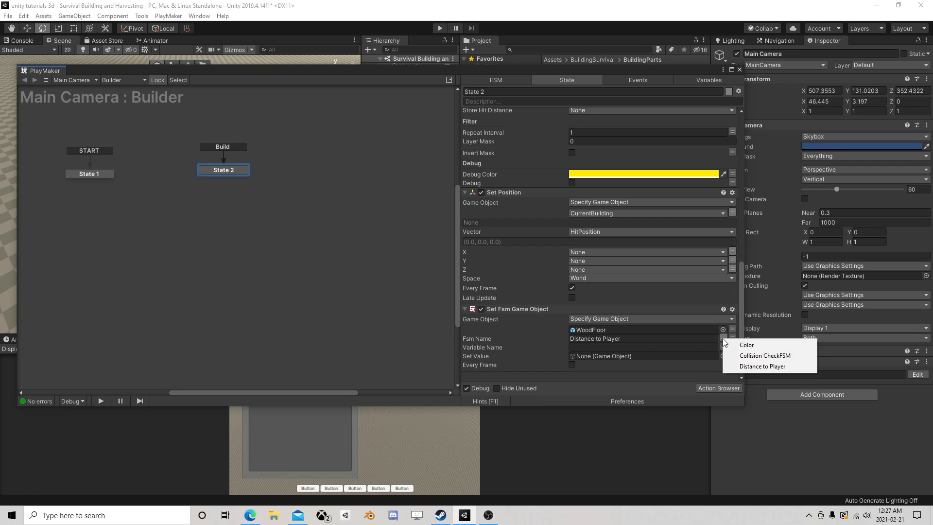
click(748, 344)
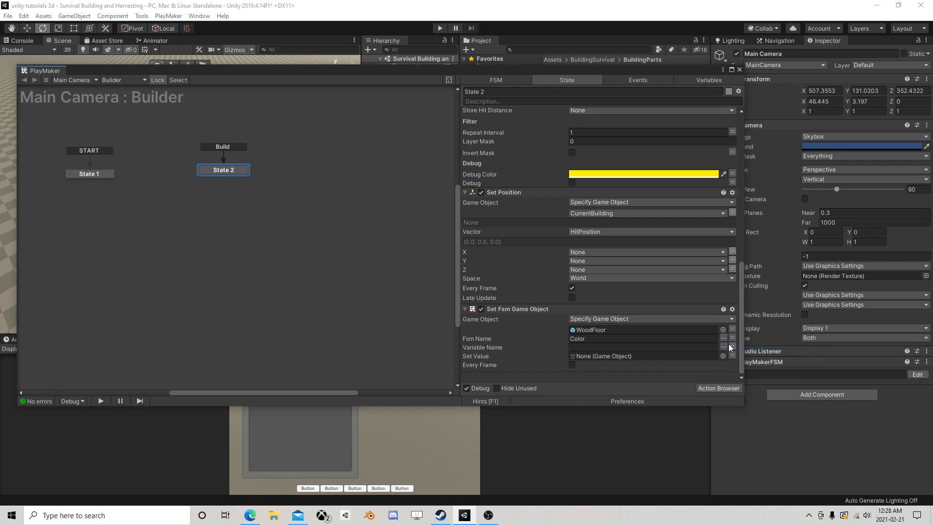
click(723, 339)
click(738, 353)
click(723, 339)
click(744, 364)
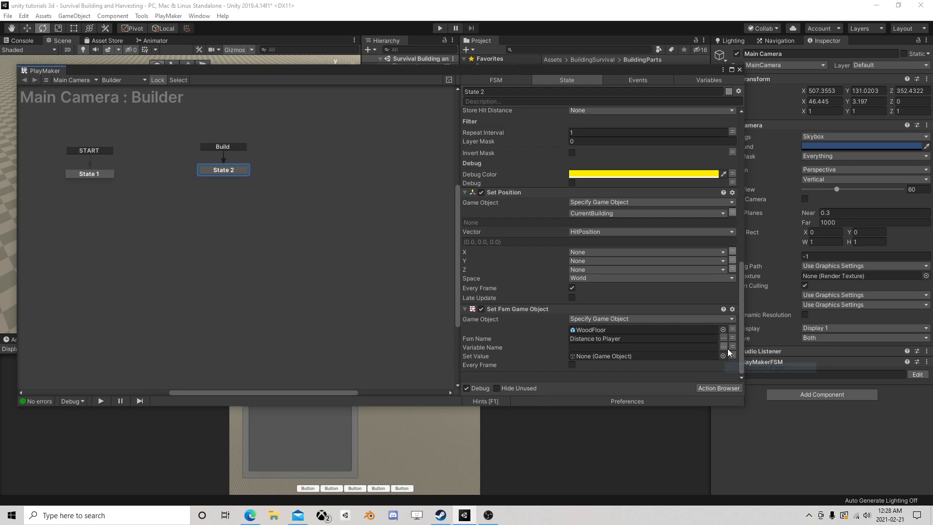
click(723, 347)
click(692, 347)
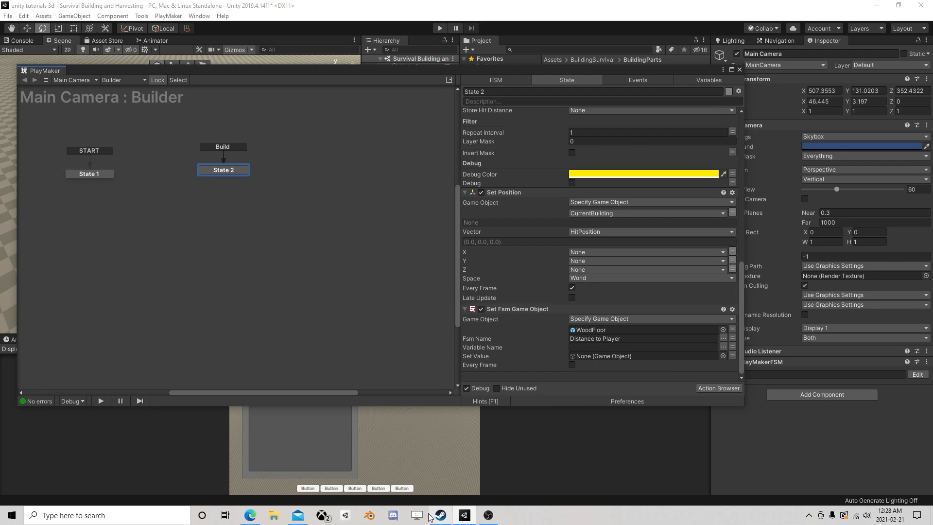
click(400, 516)
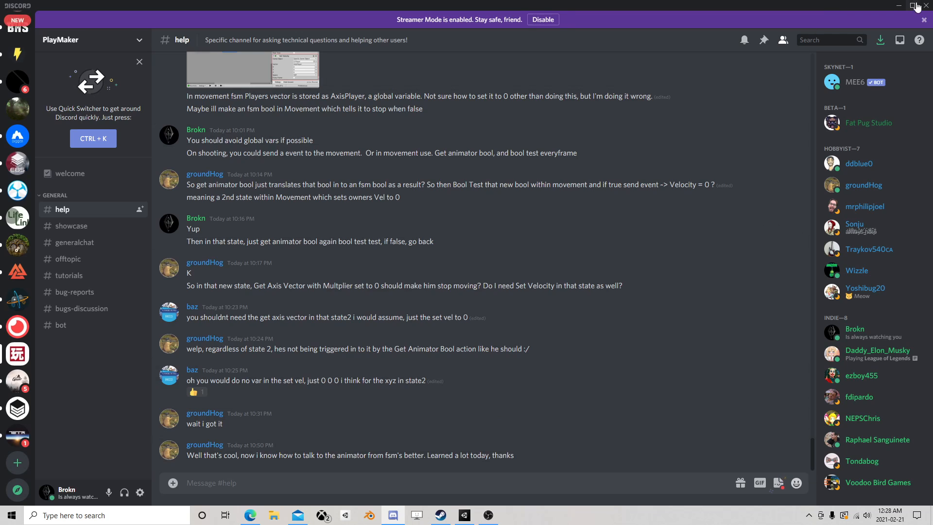
click(925, 5)
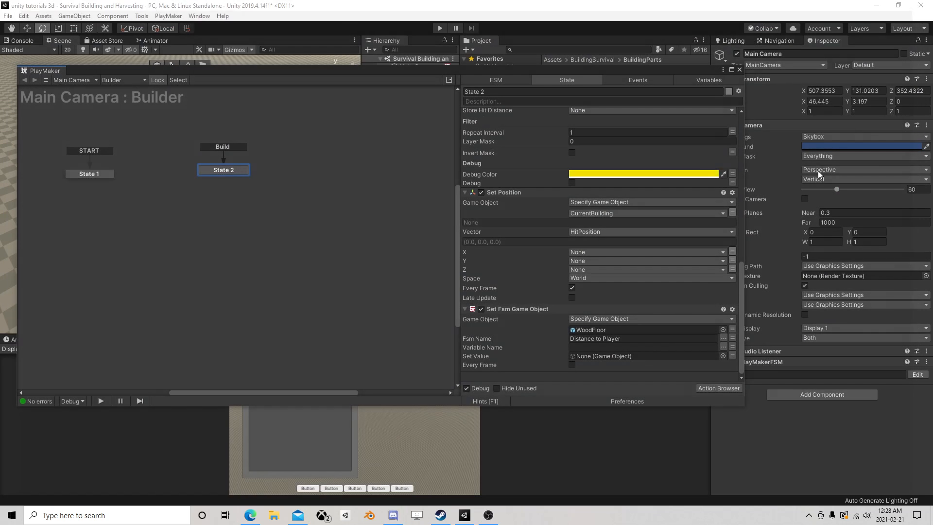
click(738, 70)
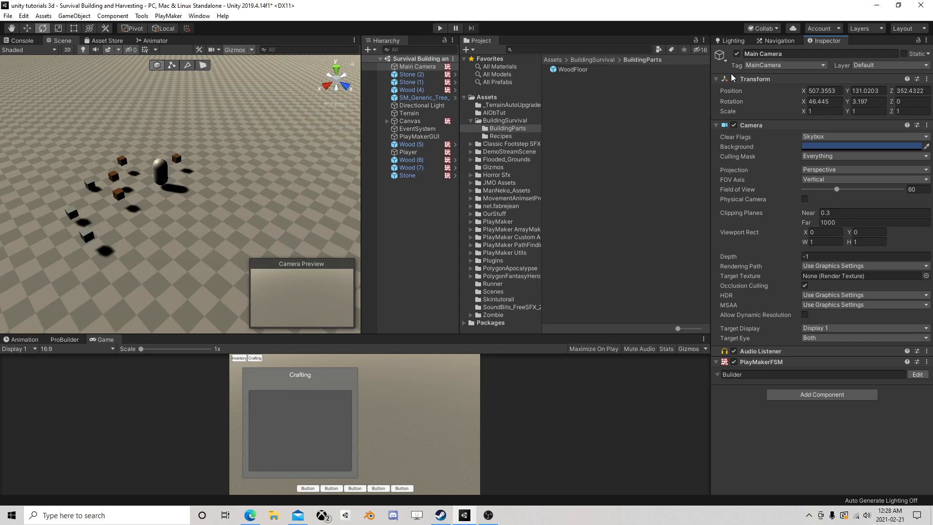
click(488, 515)
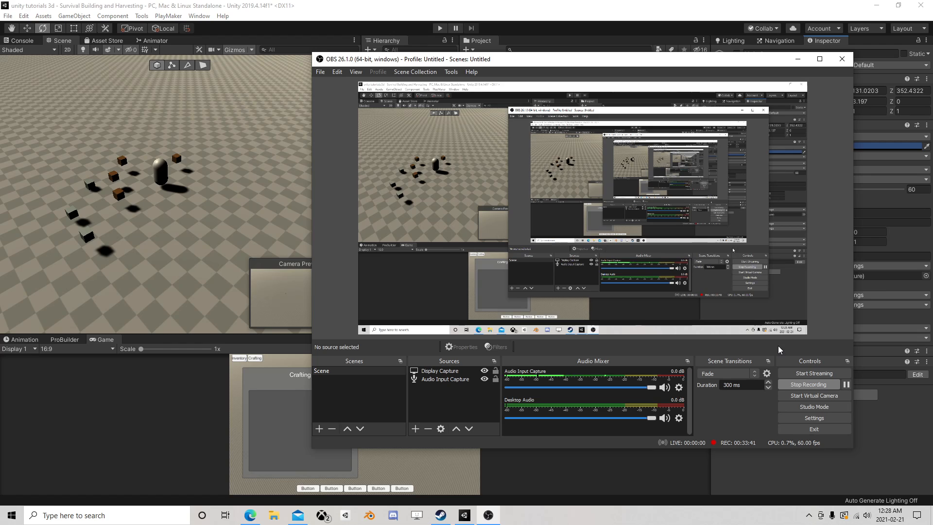